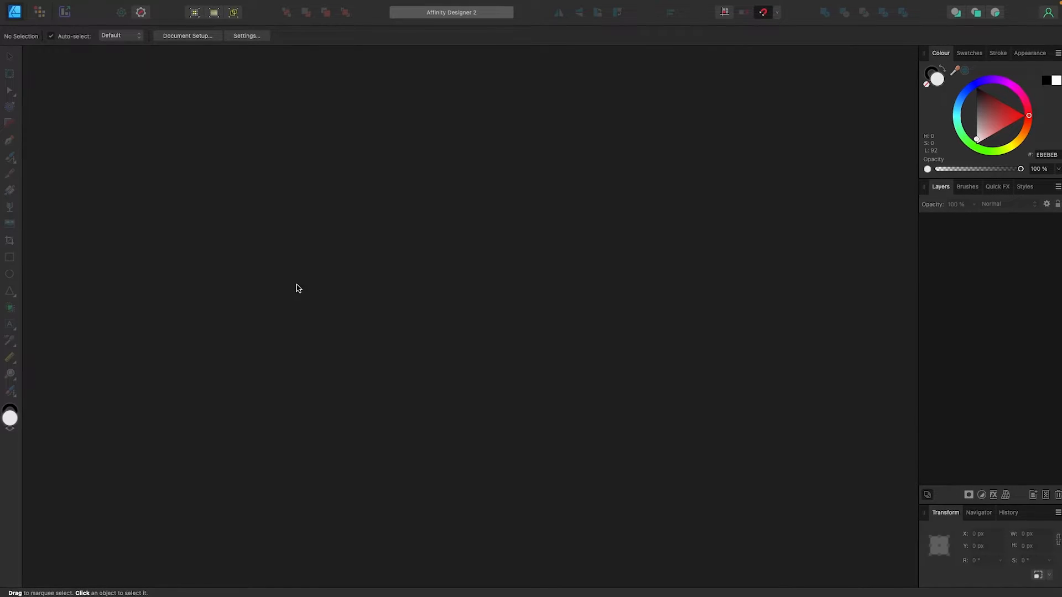
Open the setup for a new document
click(116, 5)
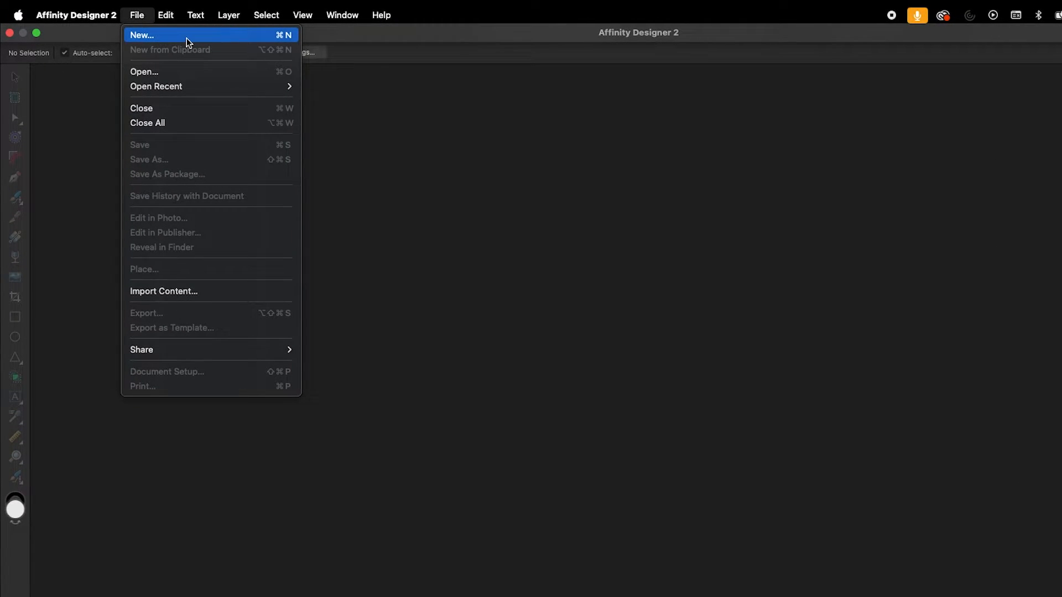
click(185, 40)
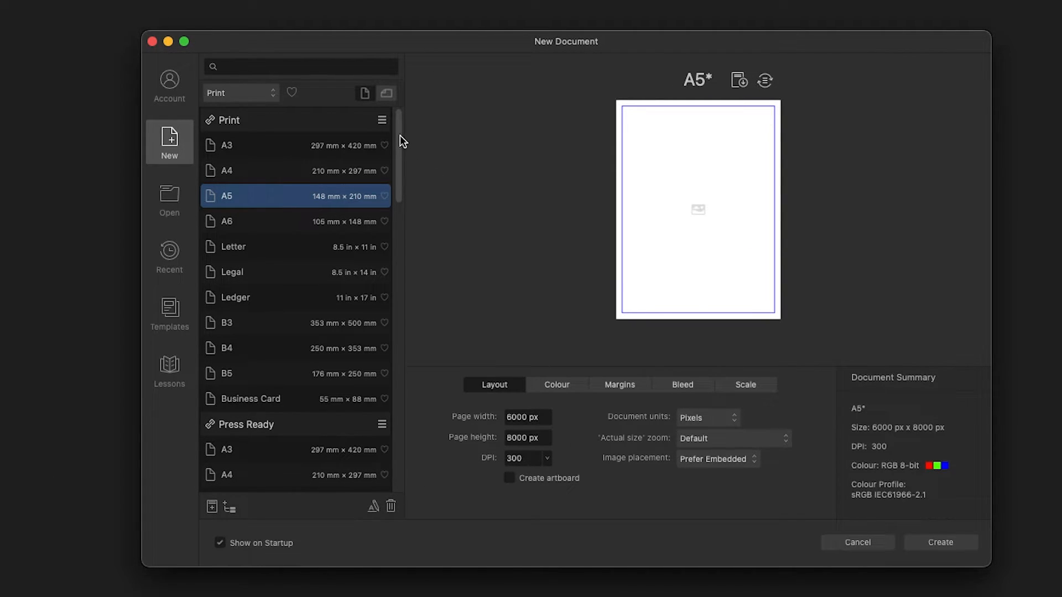
Preview several print page presets, including Legal and B3, and choose Letter in landscape orientation
drag(399, 135, 396, 149)
click(265, 190)
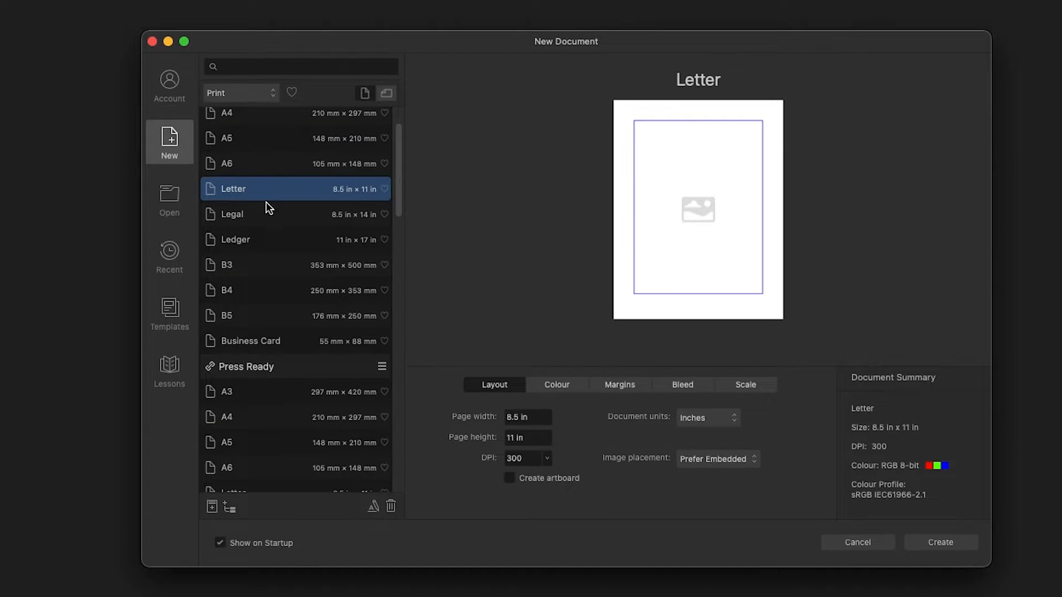
click(266, 210)
click(296, 267)
scroll(398, 191, up, 2)
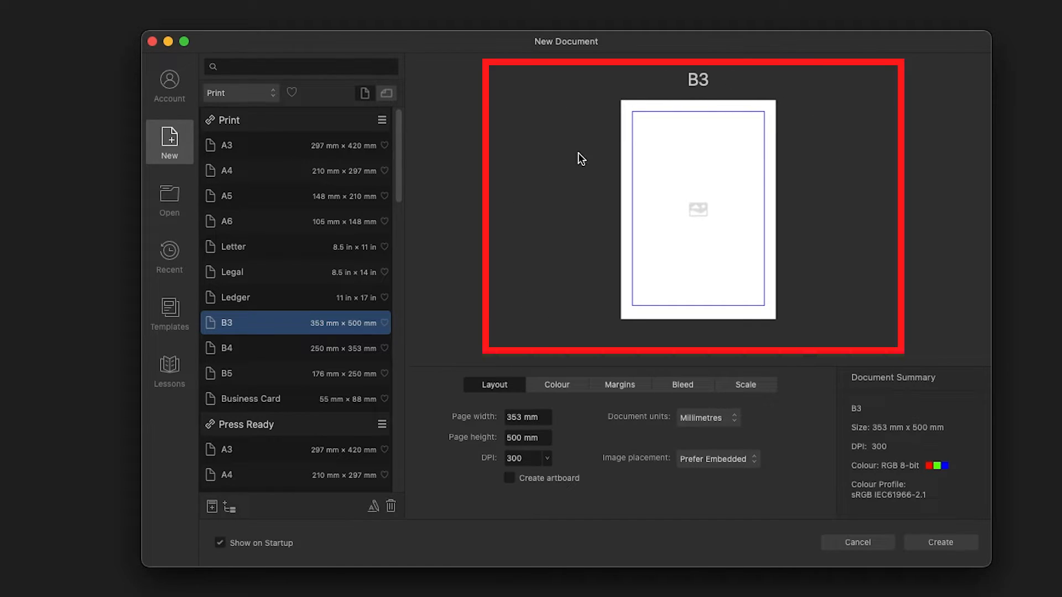
click(346, 221)
click(336, 273)
click(337, 346)
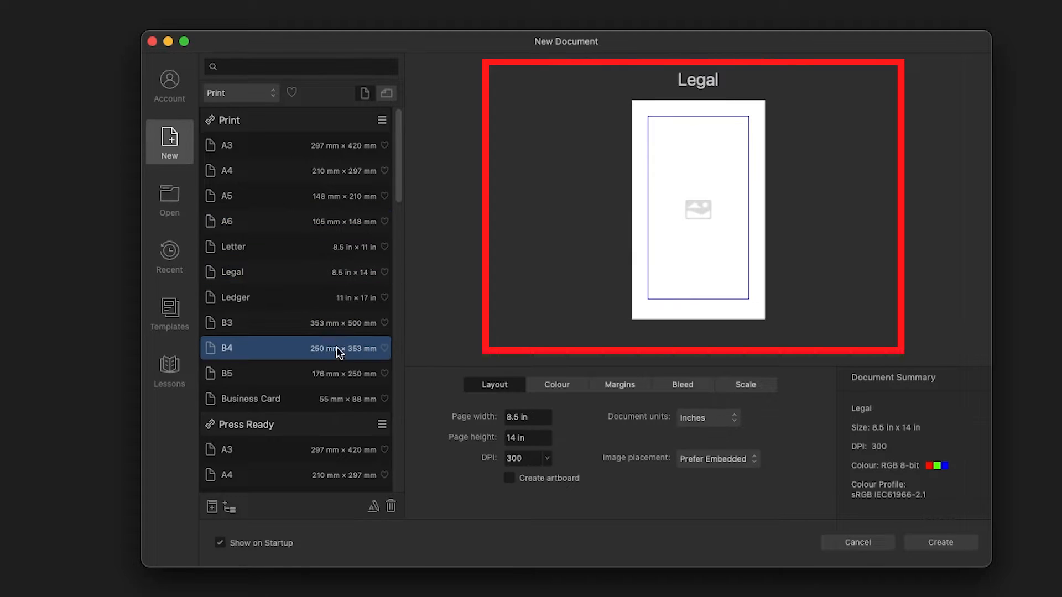
click(332, 399)
click(320, 248)
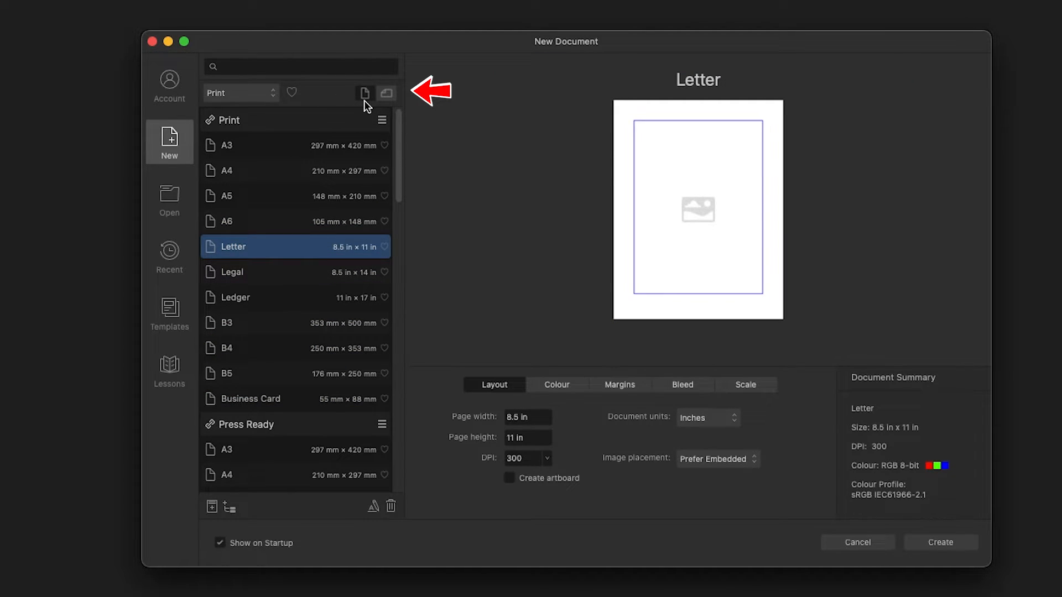
click(387, 94)
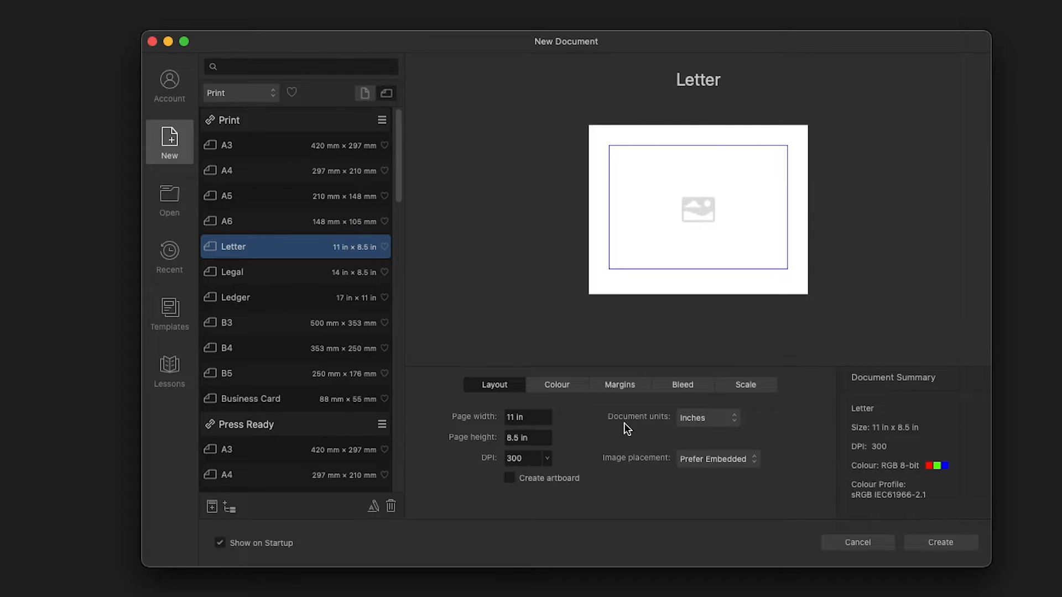
Set the document units to pixels and the page size to 6000 px wide by 1000 px high
click(734, 423)
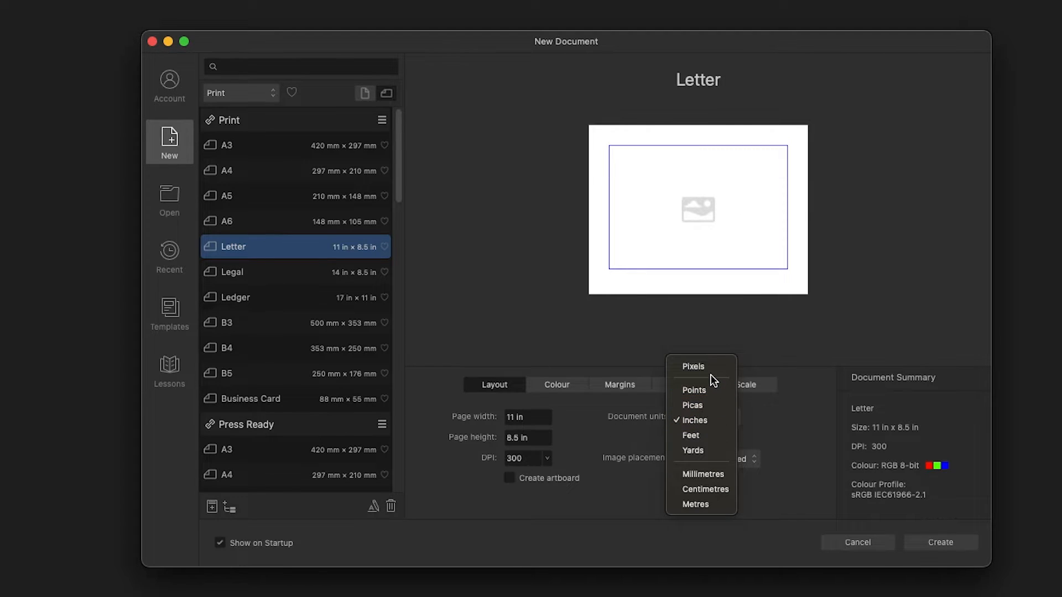
click(686, 366)
click(549, 417)
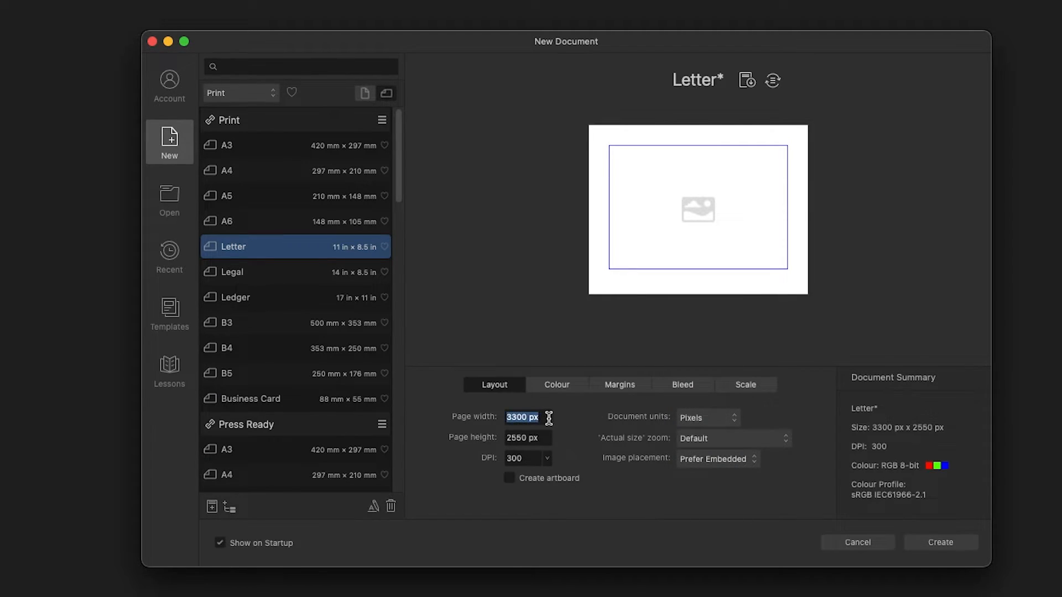
text(6000)
click(544, 442)
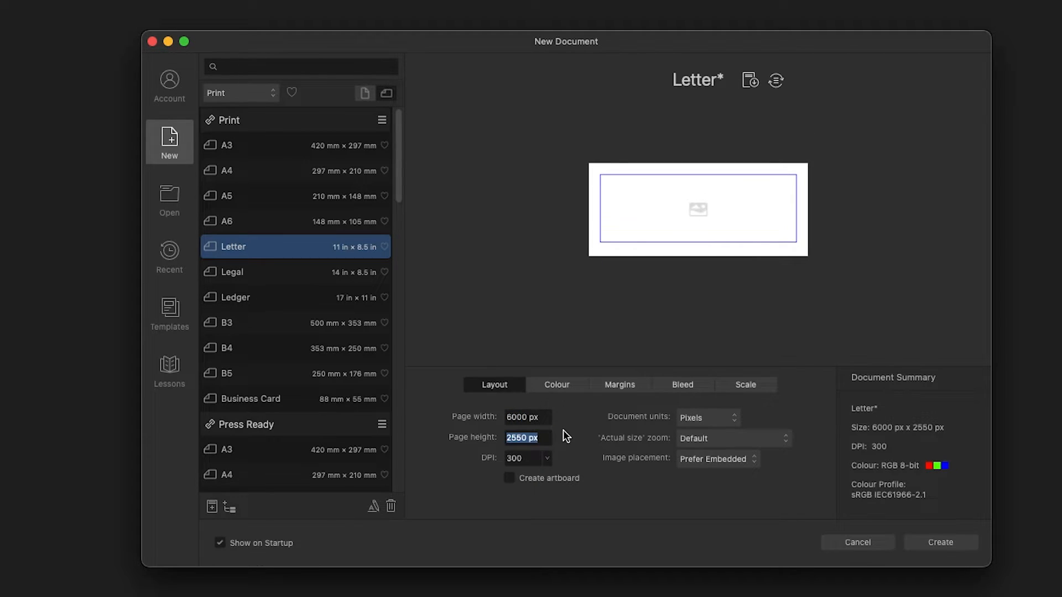
text(1000)
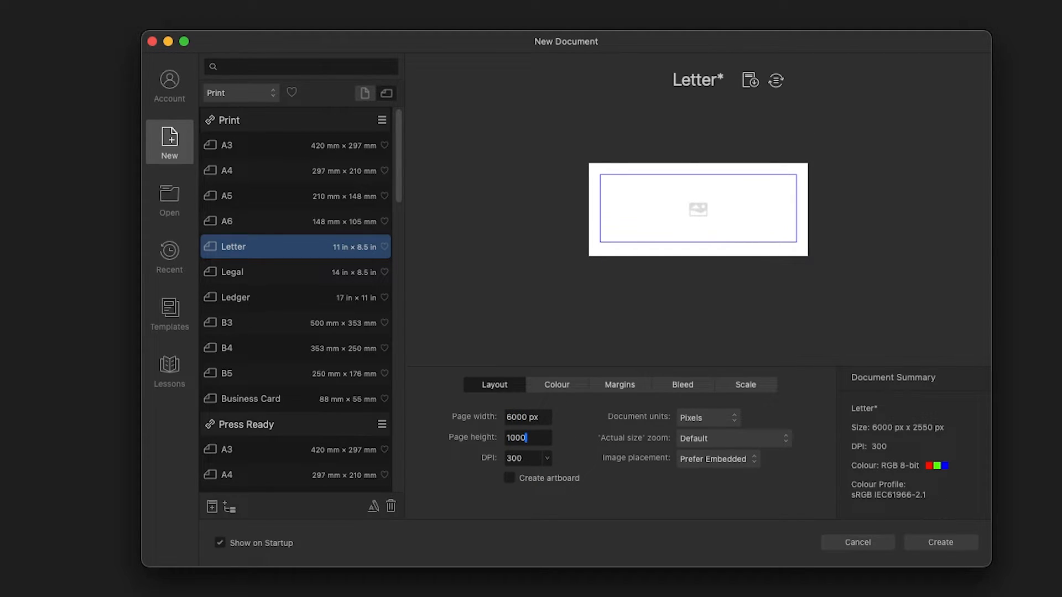
click(539, 416)
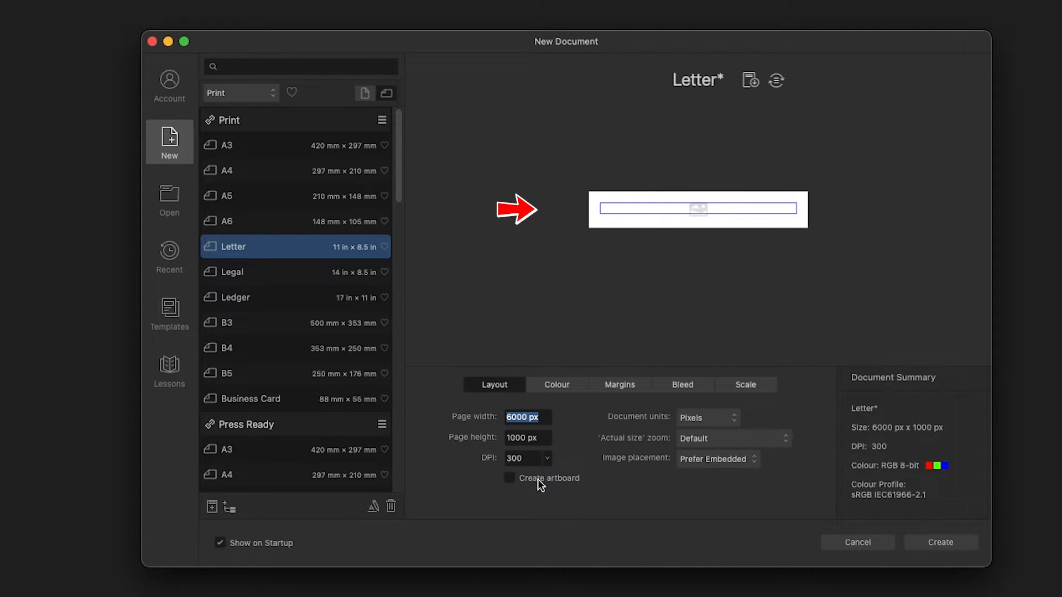
Check the colour format options and give the document a transparent background
click(565, 379)
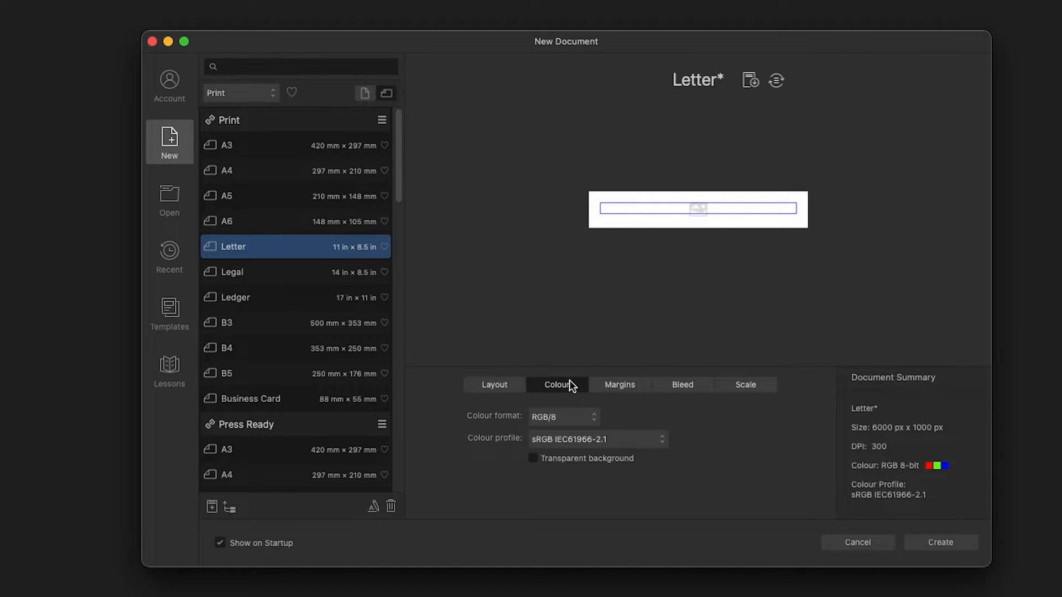
click(596, 421)
click(595, 420)
click(572, 460)
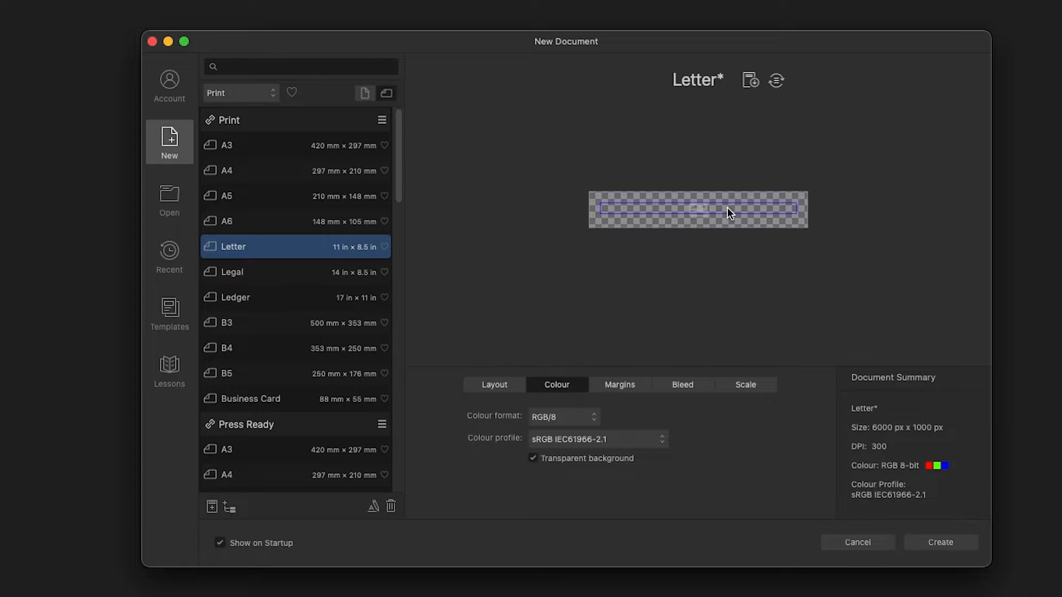
Review the margin, bleed and scale settings of the new document
click(634, 390)
click(682, 387)
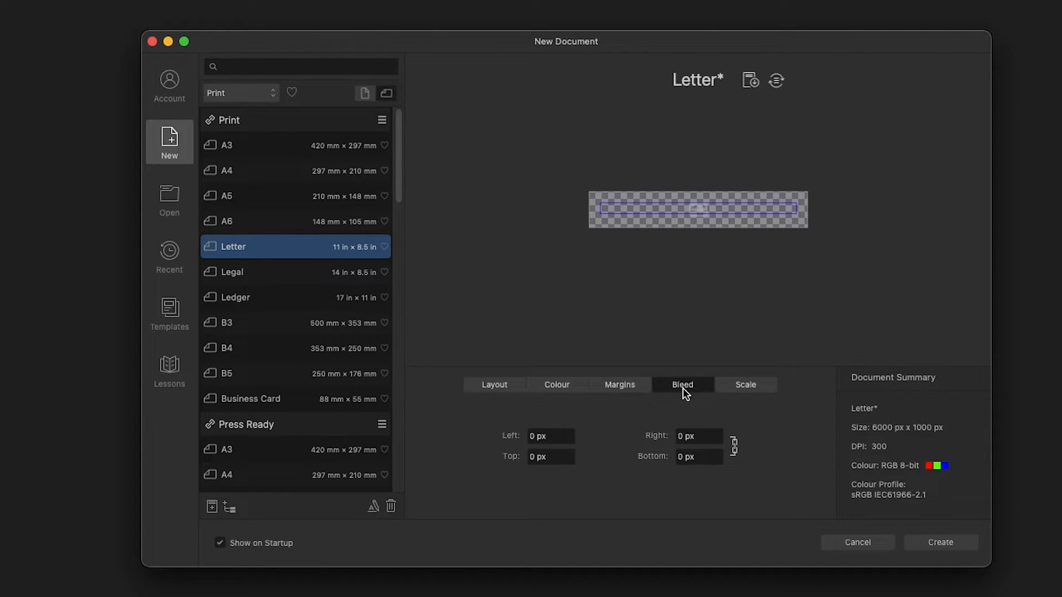
click(736, 389)
Choose the FHD 1080p web preset, 1920 px by 1080 px, for the new document
click(507, 388)
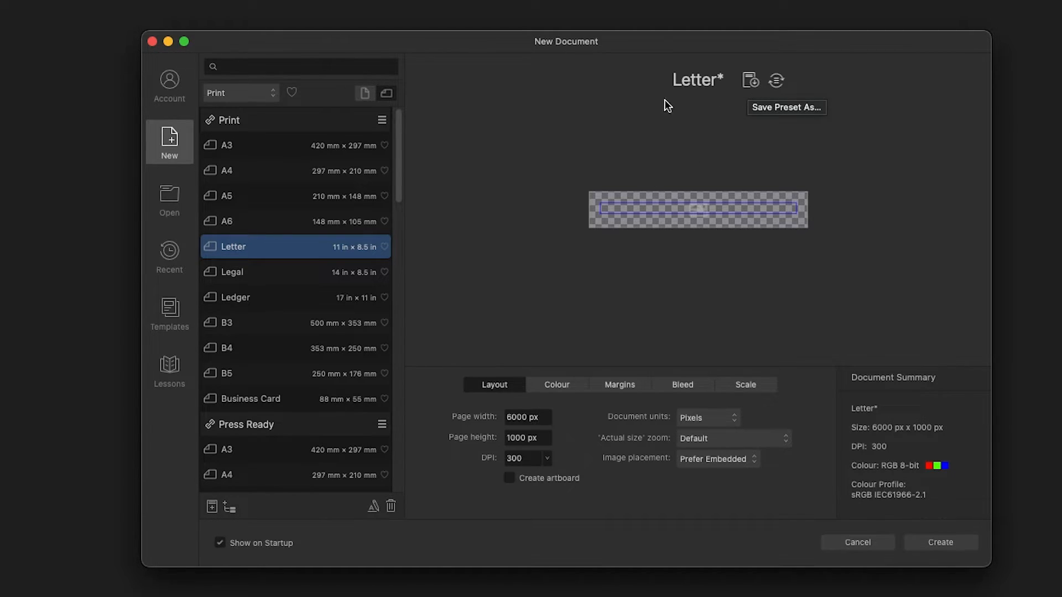
drag(400, 161, 398, 320)
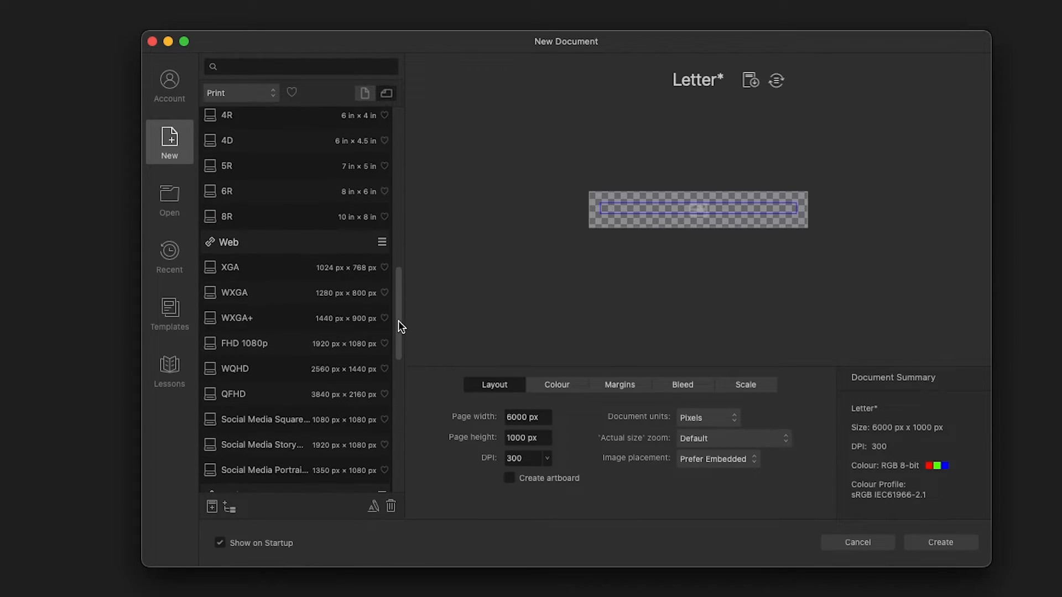
click(268, 345)
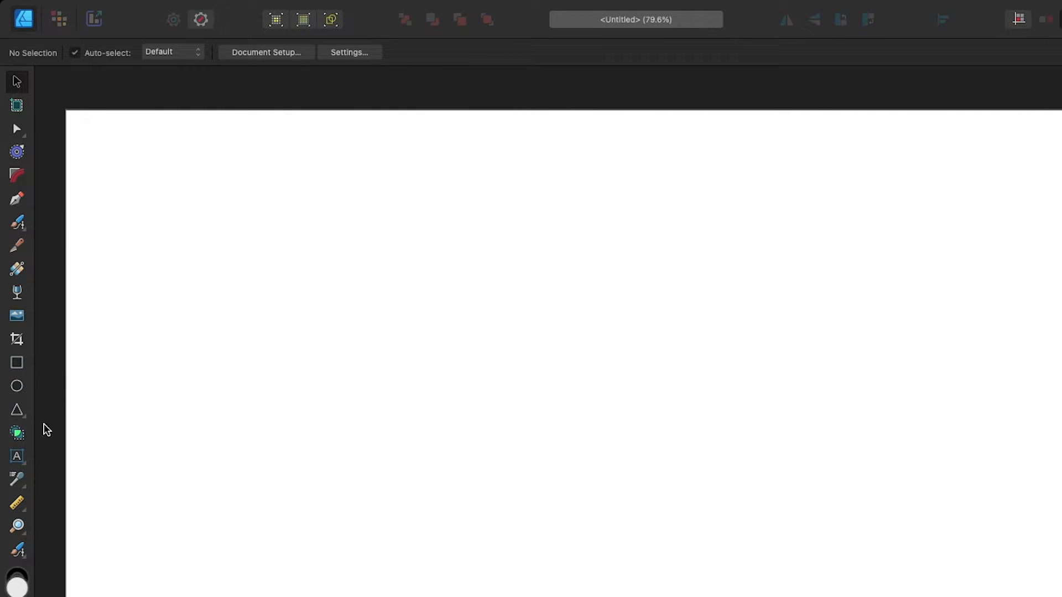
Show the text tool variants, activate the Artistic Text Tool and return to the Move Tool
click(27, 471)
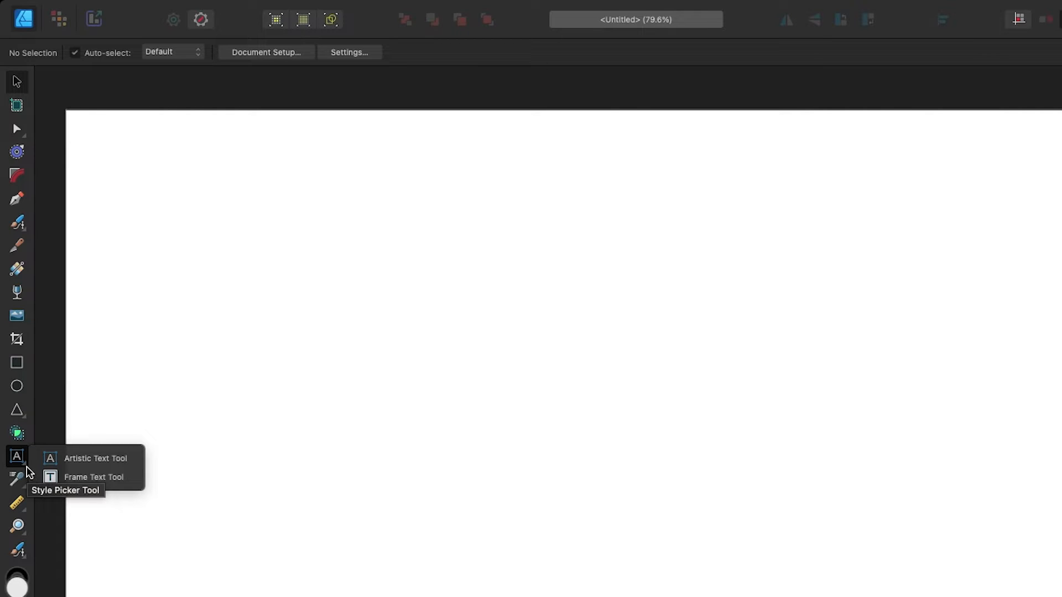
click(25, 465)
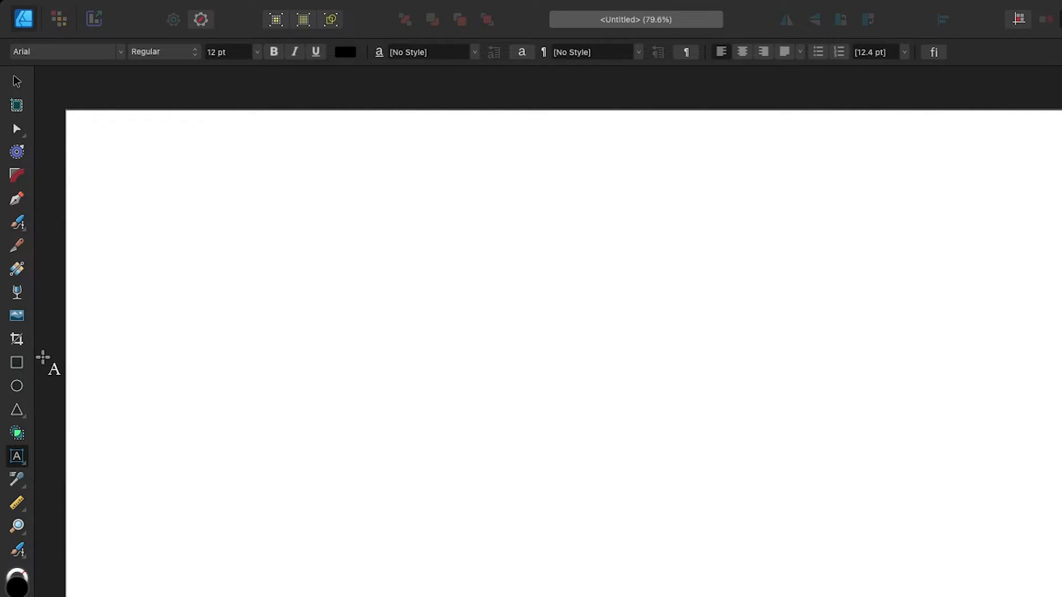
click(16, 81)
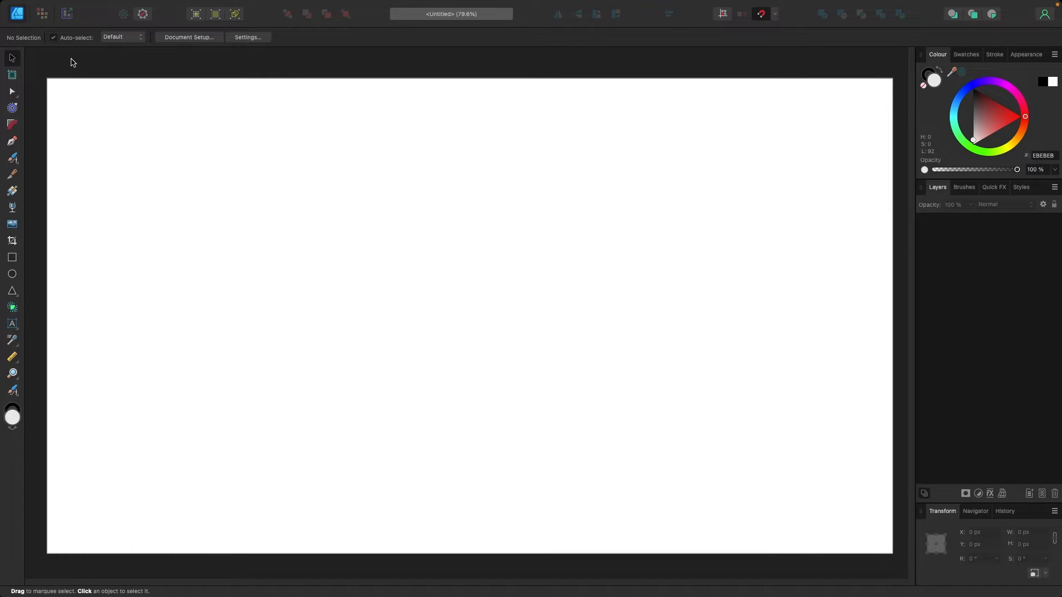
Draw a triangle about 585 px wide and high in the middle of the page, shift it slightly downward and deselect it
click(12, 291)
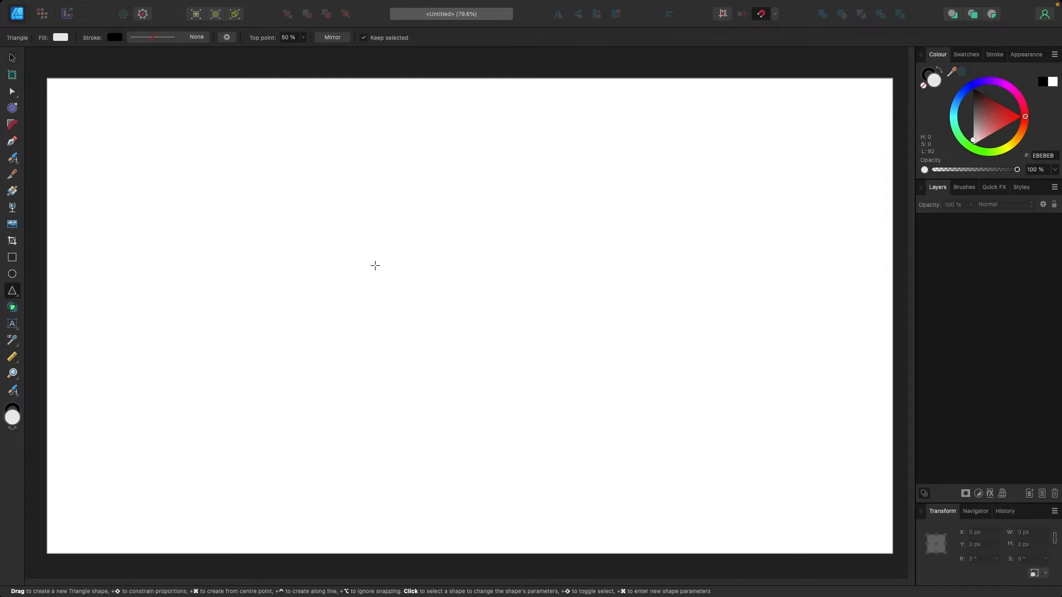
drag(334, 162, 590, 418)
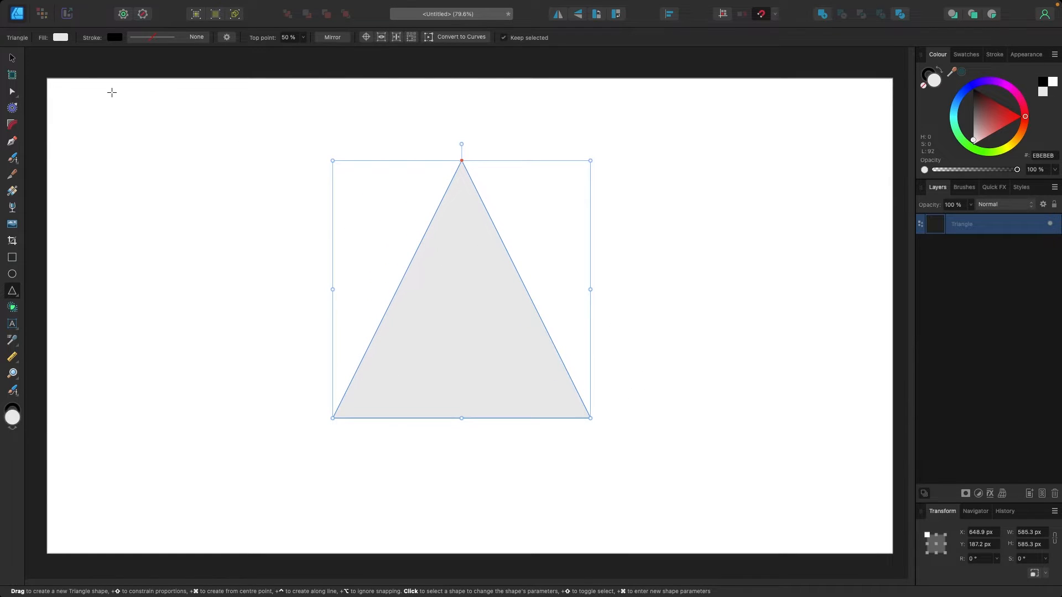
click(12, 58)
drag(446, 266, 447, 281)
click(765, 240)
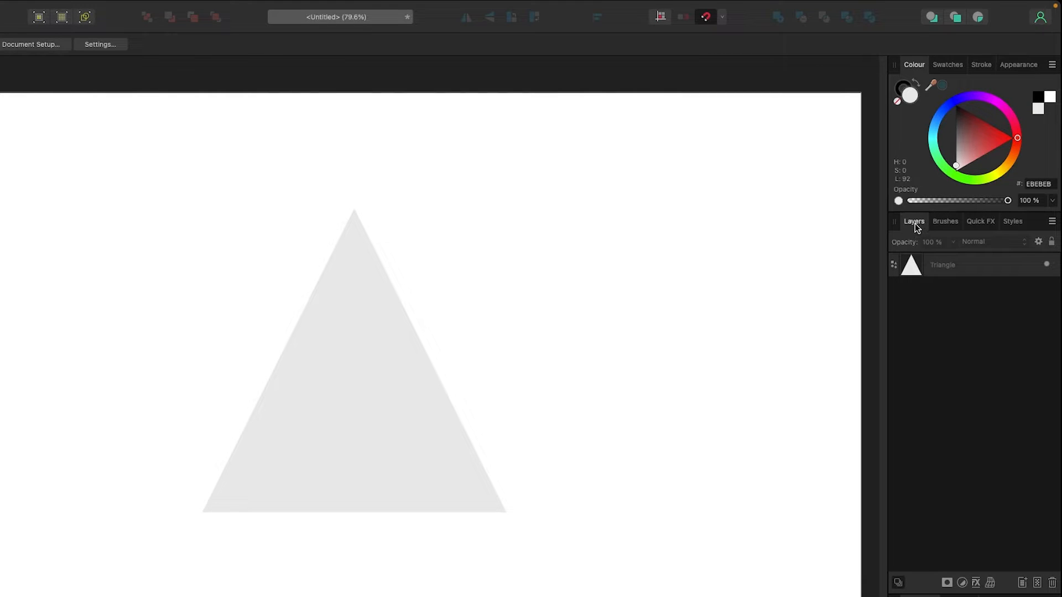
Look through the available brushes and Quick FX effects and return to the layer list
click(944, 221)
click(974, 222)
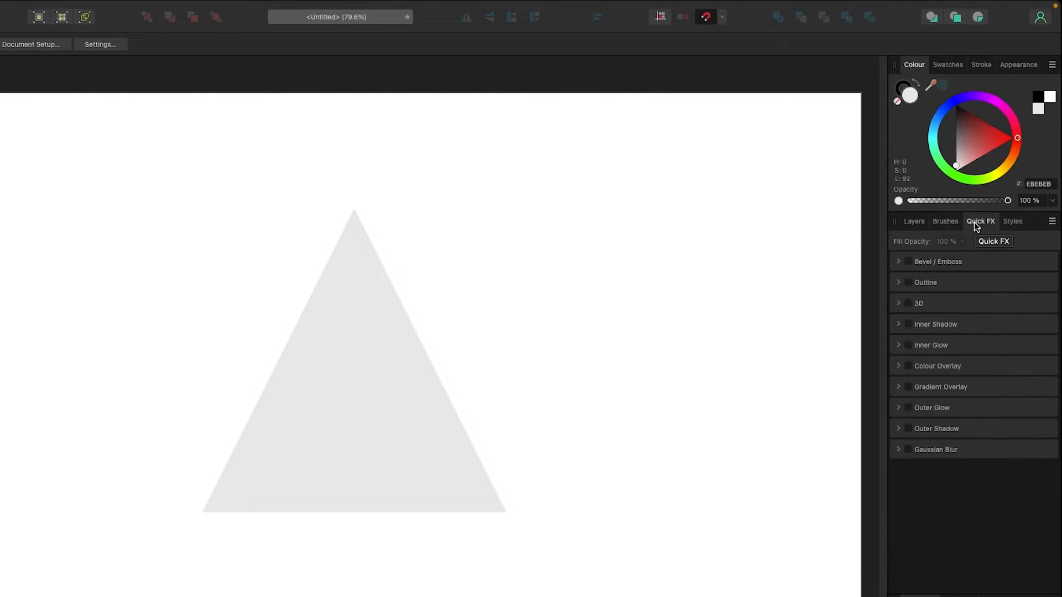
click(913, 222)
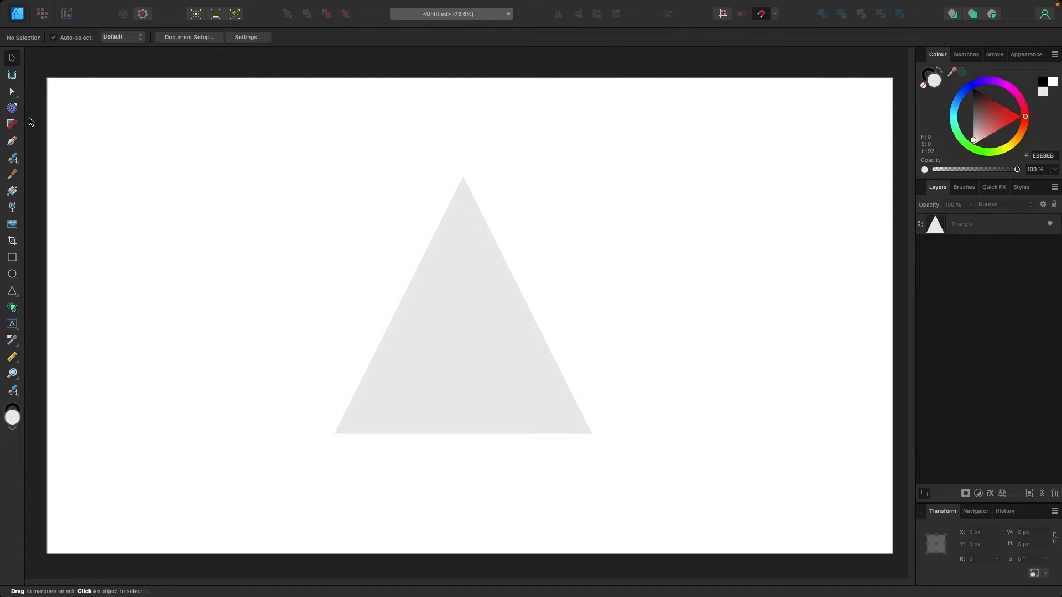
Compare the context options of the Pen, Knife and Fill tools
click(15, 144)
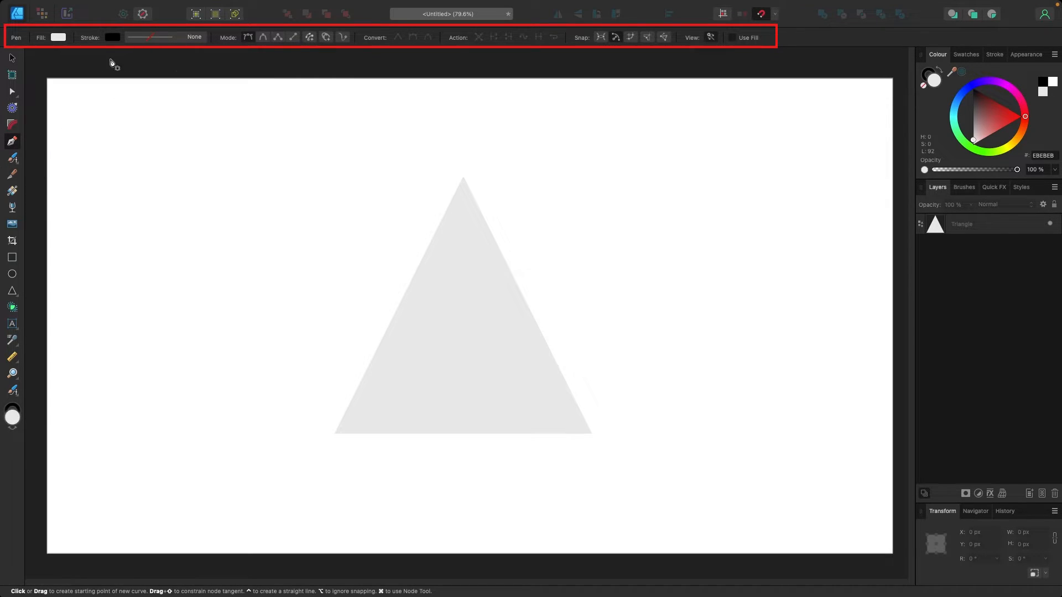
click(13, 174)
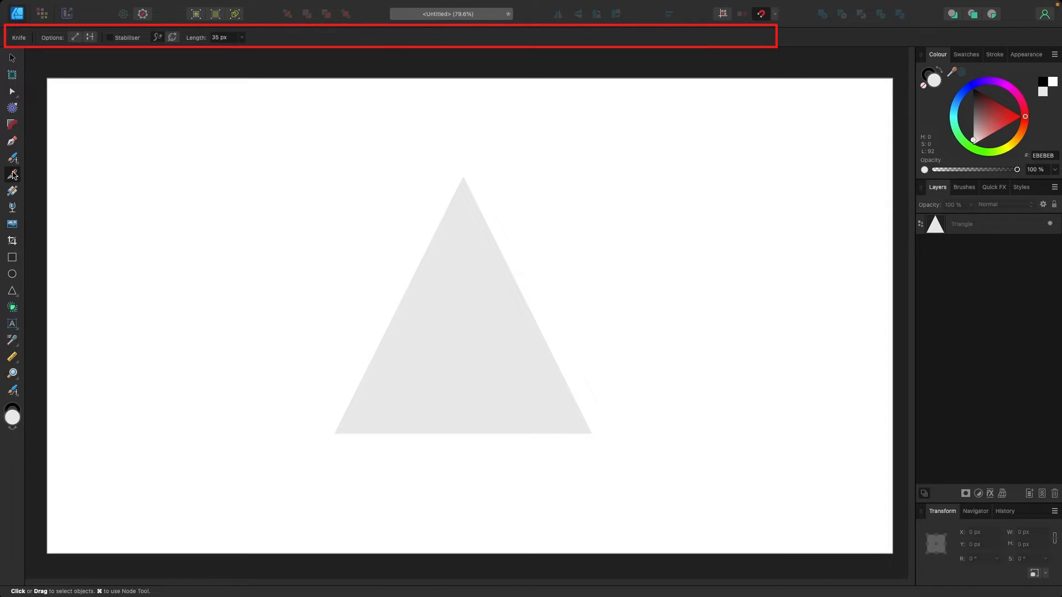
click(12, 191)
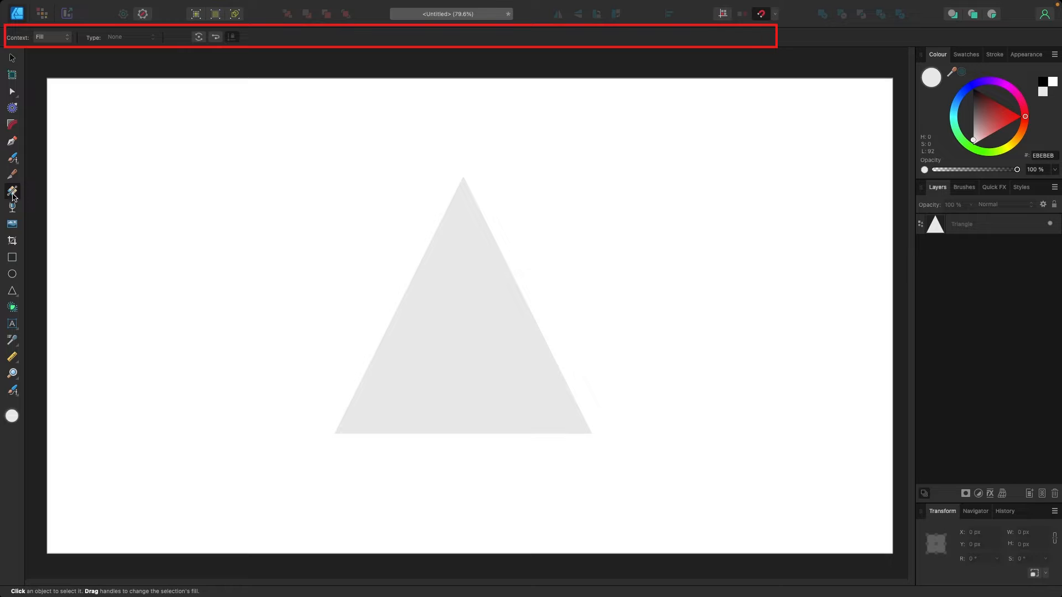
Set the Pen Tool's stroke width to 8 pt and return to the Move Tool
click(12, 141)
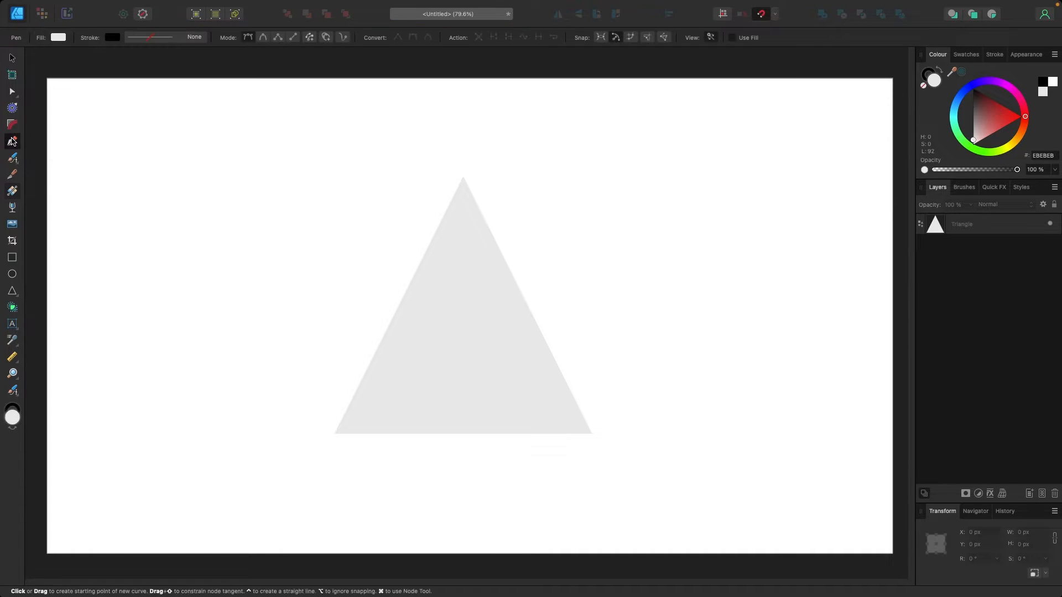
click(150, 37)
mouse_move(116, 72)
mouse_down()
mouse_move(166, 75)
mouse_move(151, 77)
mouse_up()
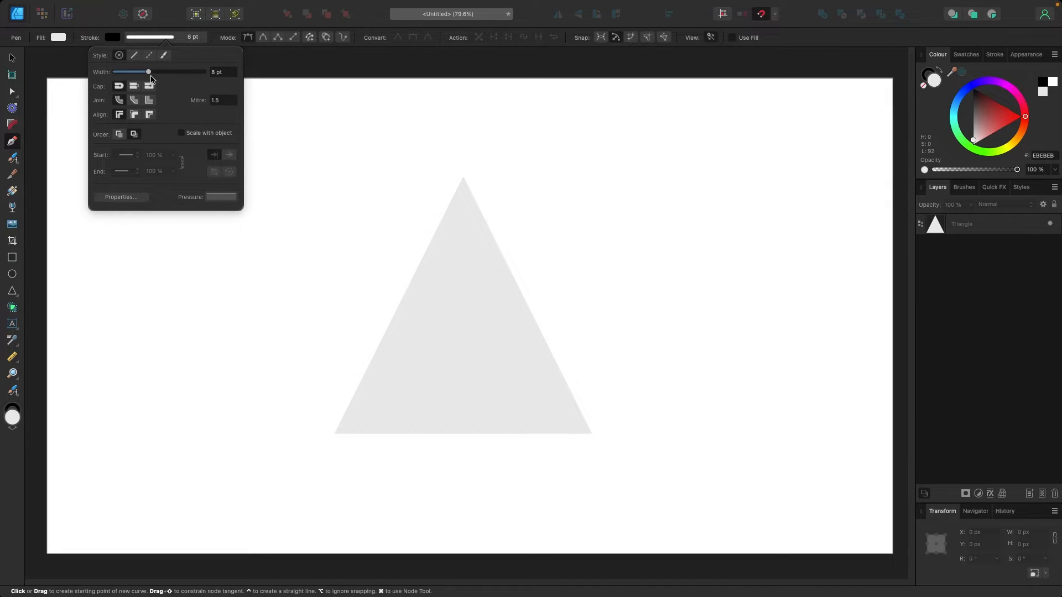
click(13, 59)
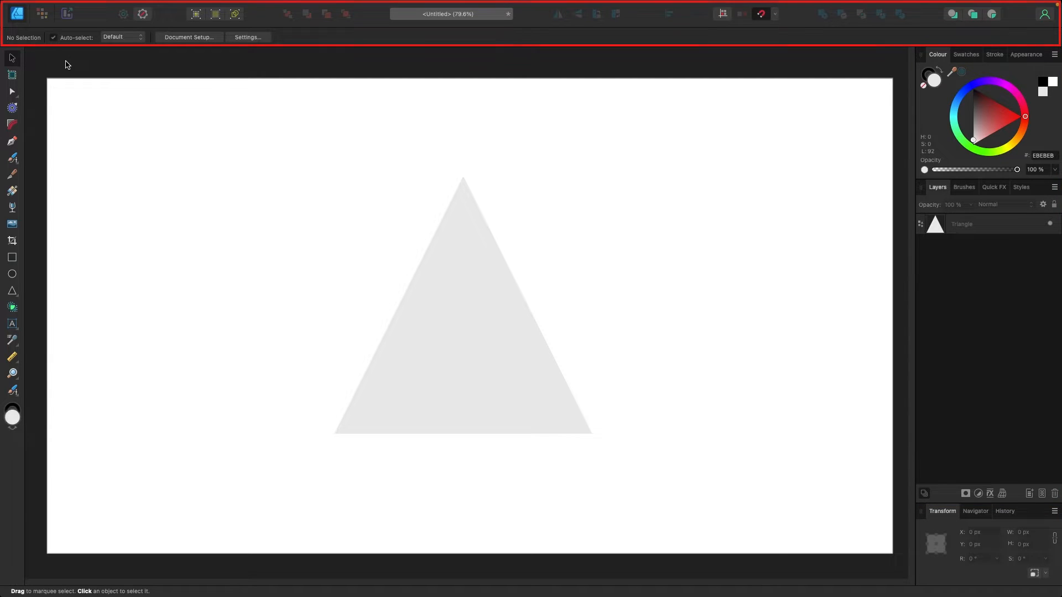
Glance at the brushes, then detach the Layers panel and float it over the canvas beside the triangle
click(965, 188)
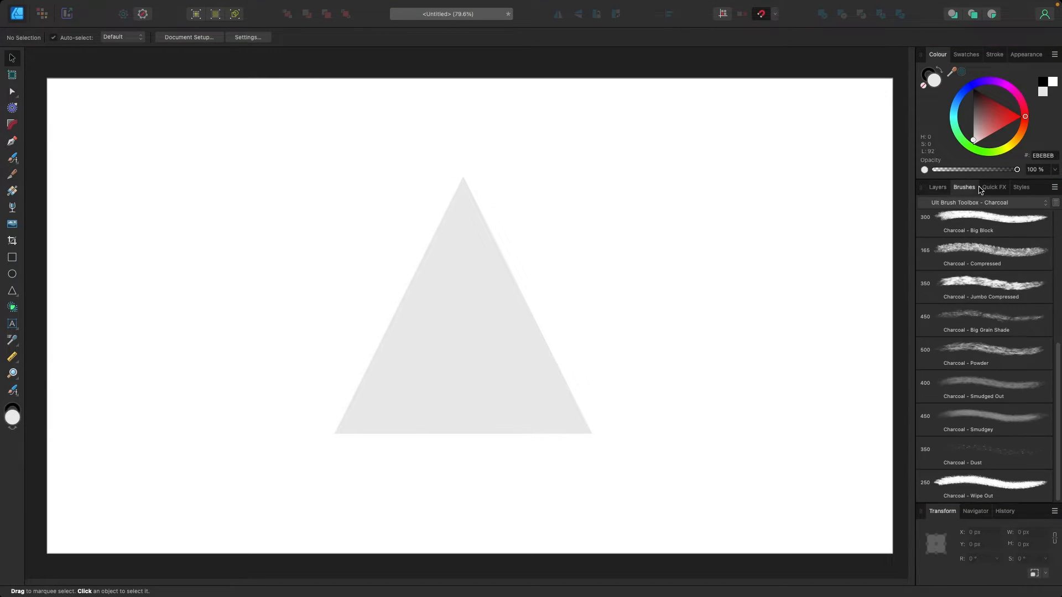
click(942, 191)
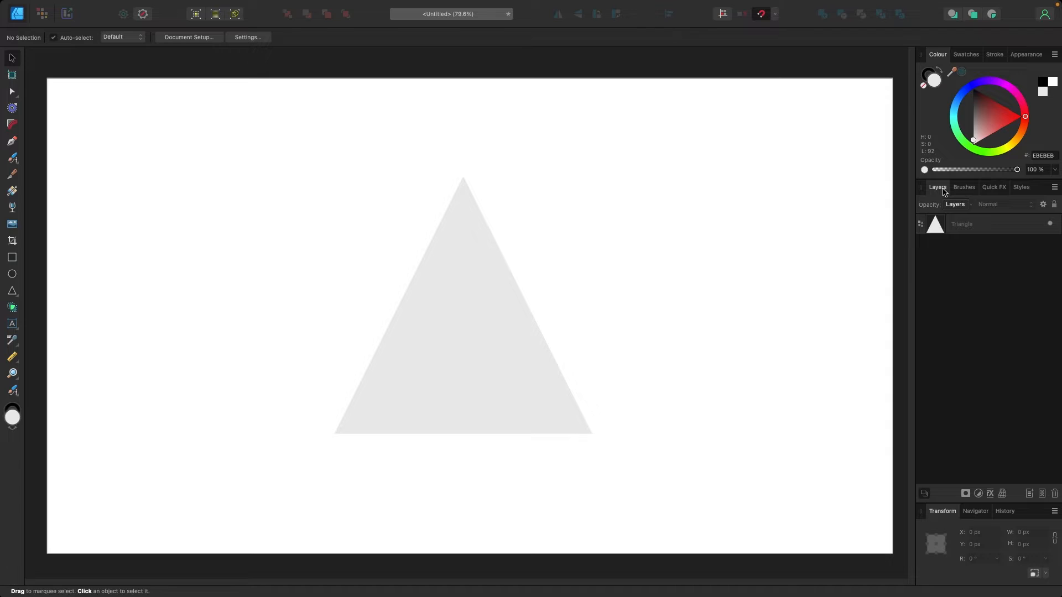
drag(943, 190, 245, 118)
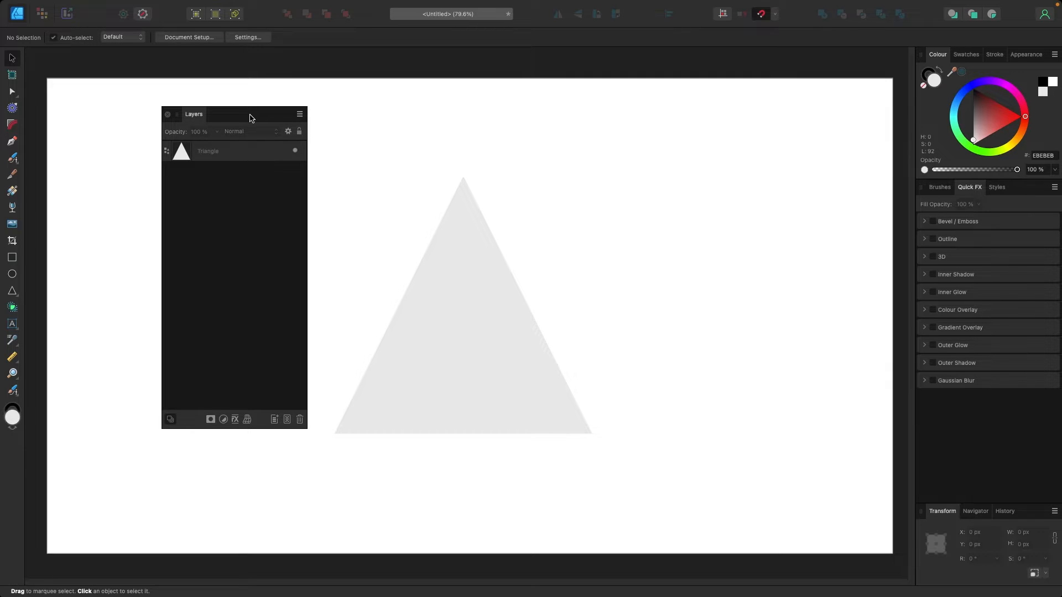
Reset the studio so the floating Layers panel returns to the default panel layout
drag(251, 114, 310, 120)
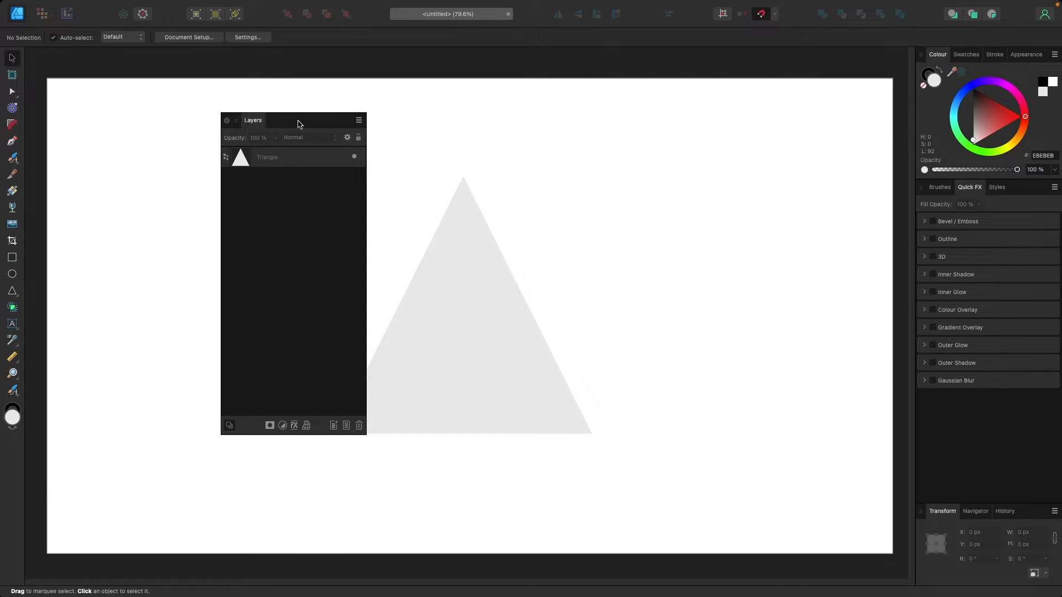
click(290, 5)
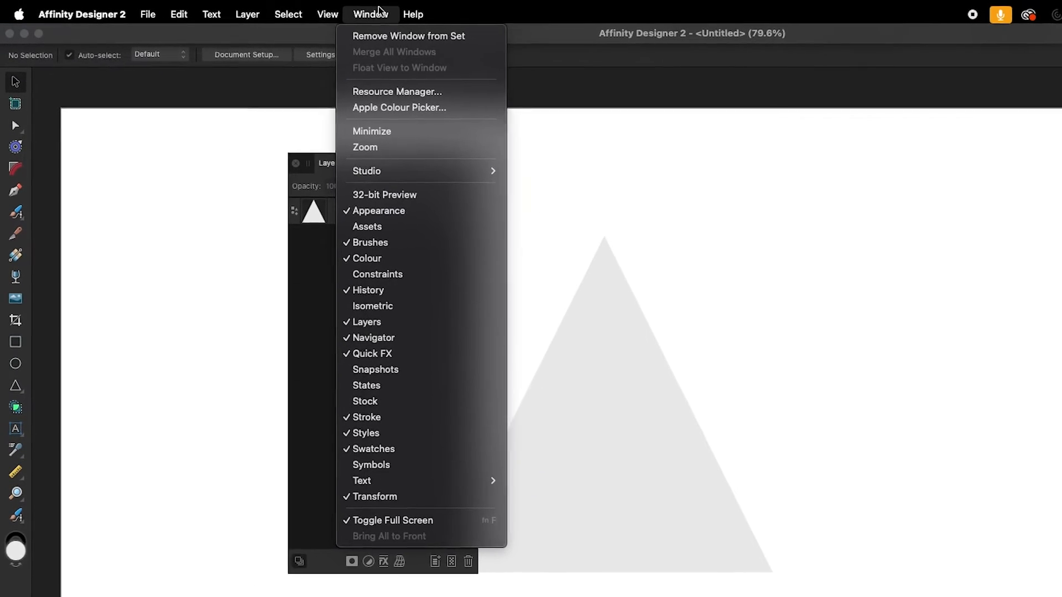
mouse_move(426, 162)
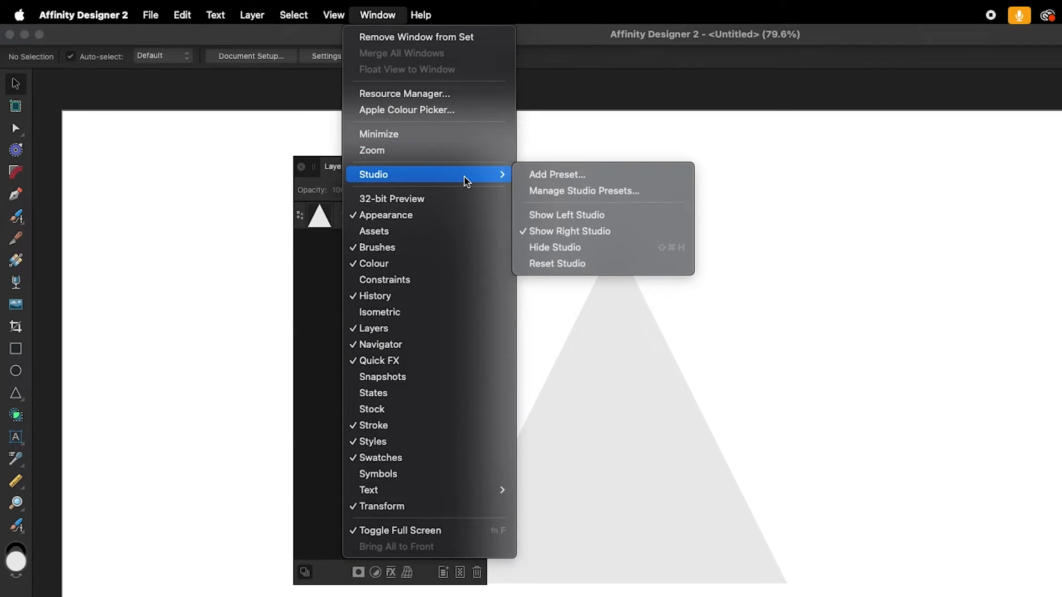
click(590, 266)
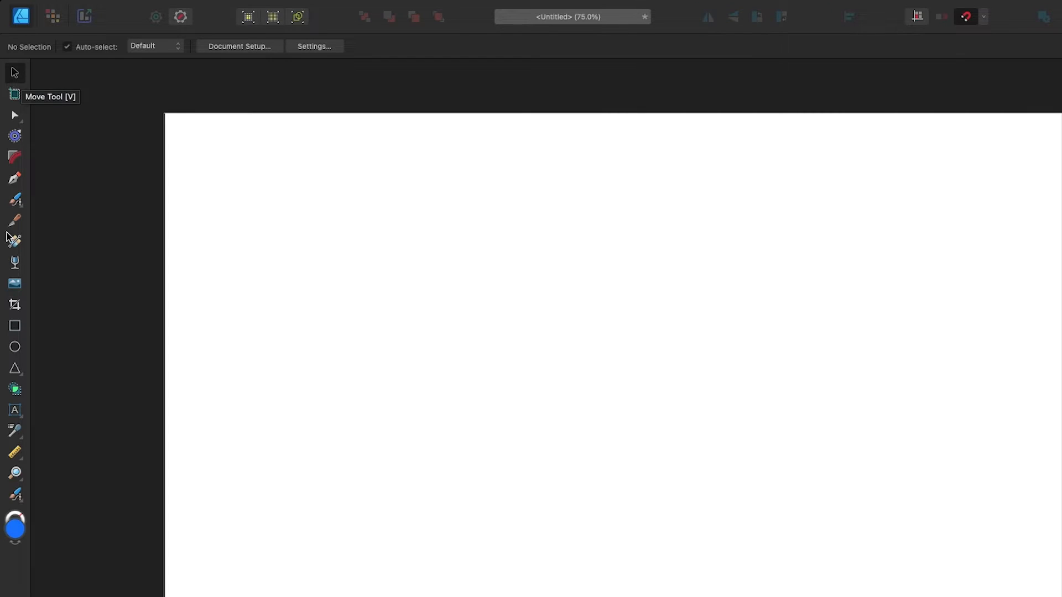
Draw a blue triangle about 634 px wide and high on the page and switch to the Move Tool
click(15, 368)
drag(380, 249, 742, 556)
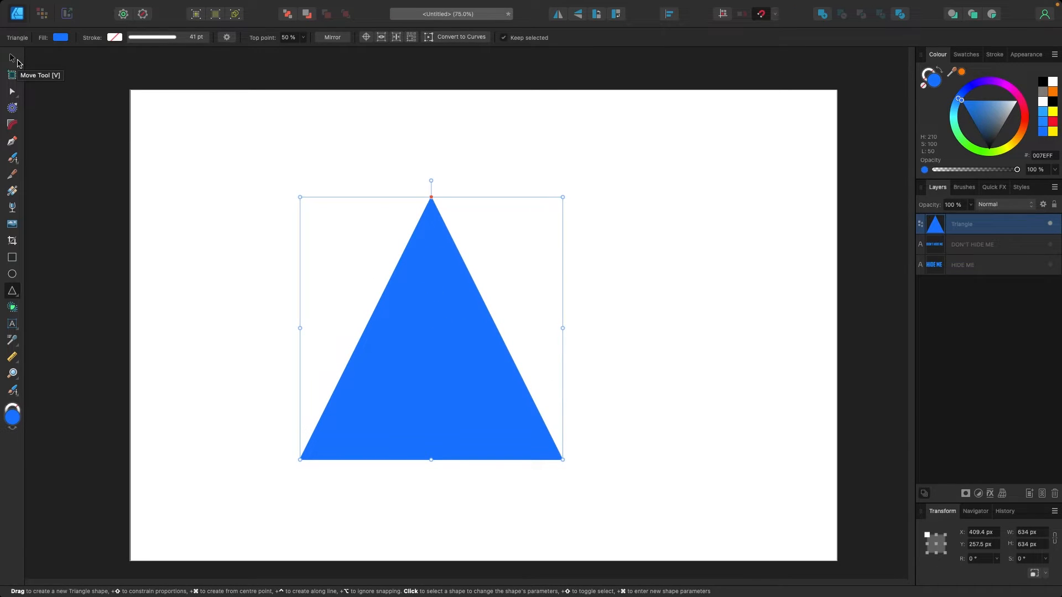
click(16, 61)
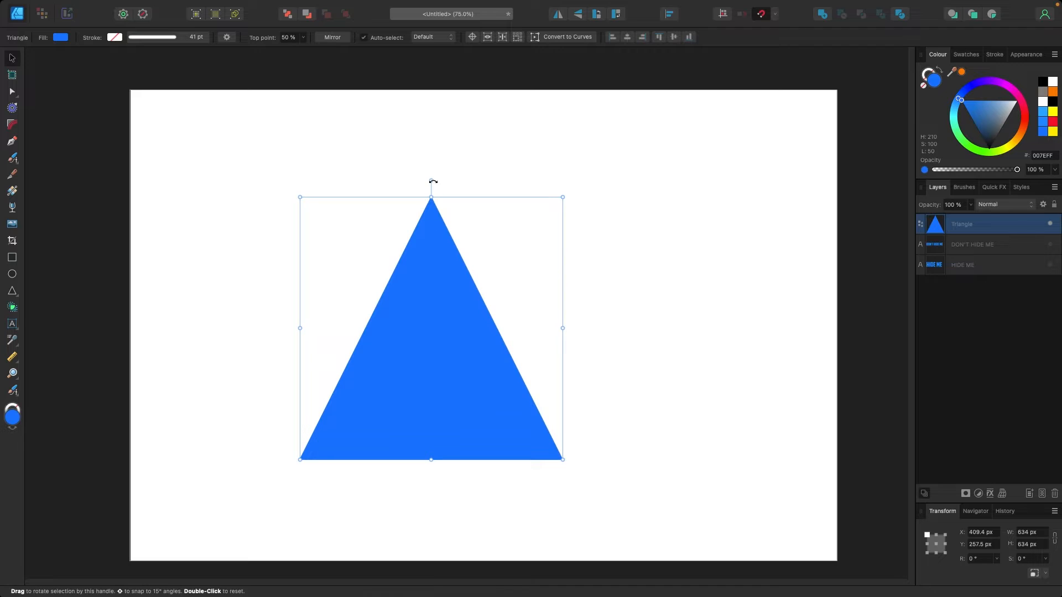
Try rotating, resizing and moving the triangle, ending at about 568 by 499 px and -1.3°, then delete it
drag(431, 180, 445, 246)
drag(478, 338, 441, 349)
drag(594, 236, 545, 257)
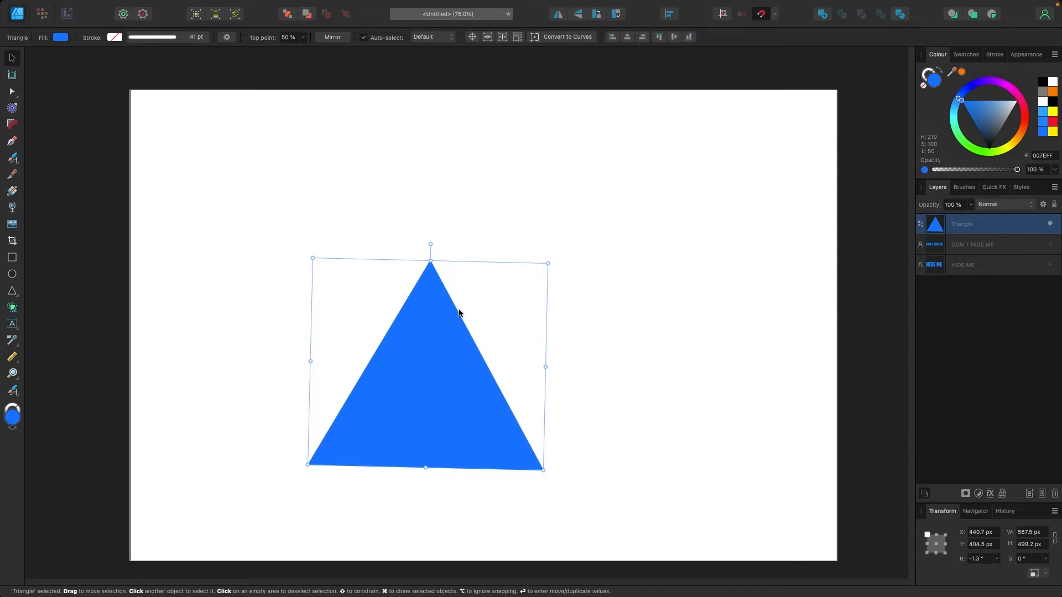
drag(444, 291, 377, 256)
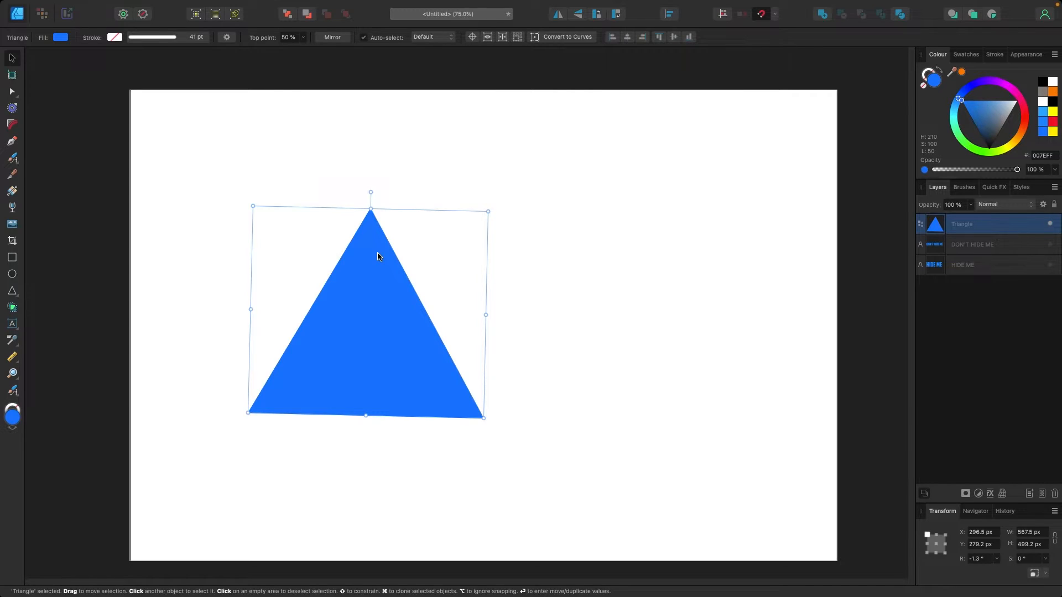
key(Delete)
click(97, 194)
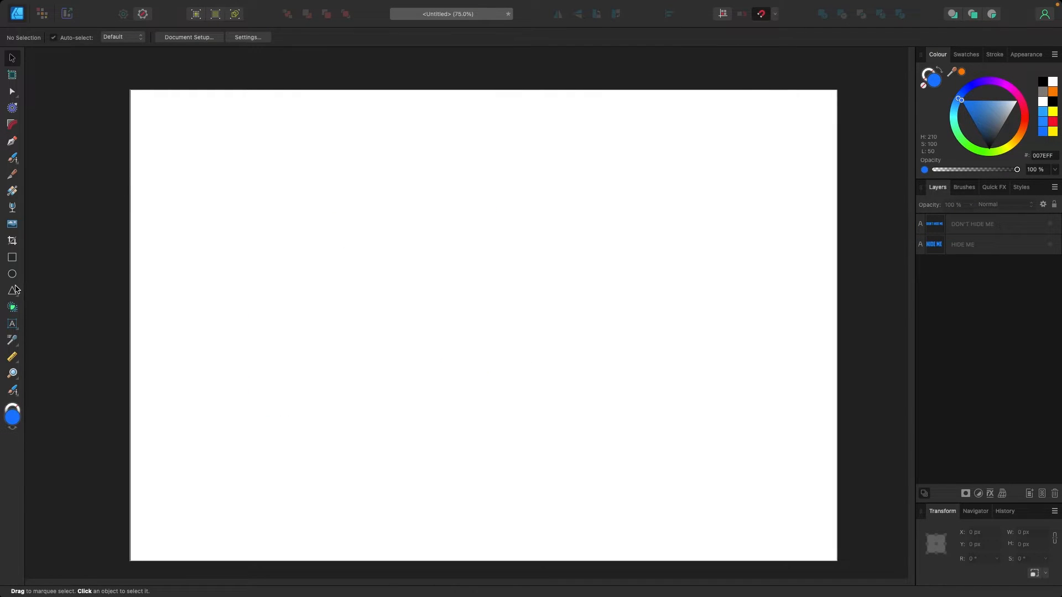
Draw a blue square about 800 px wide, move it near the middle of the page and deselect it
click(12, 257)
drag(301, 213, 634, 544)
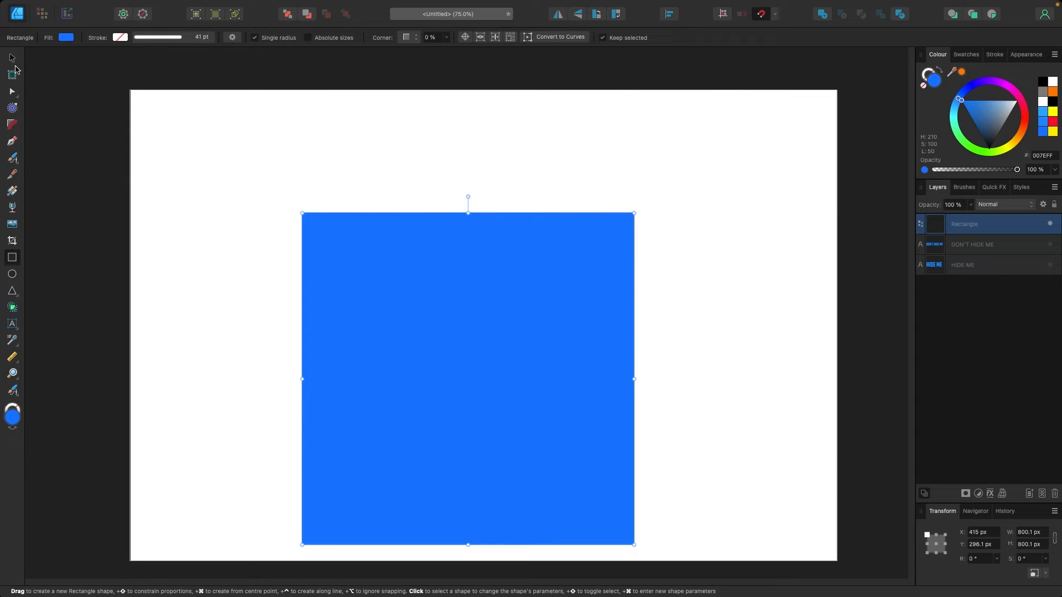
click(12, 59)
drag(509, 336, 523, 284)
click(732, 306)
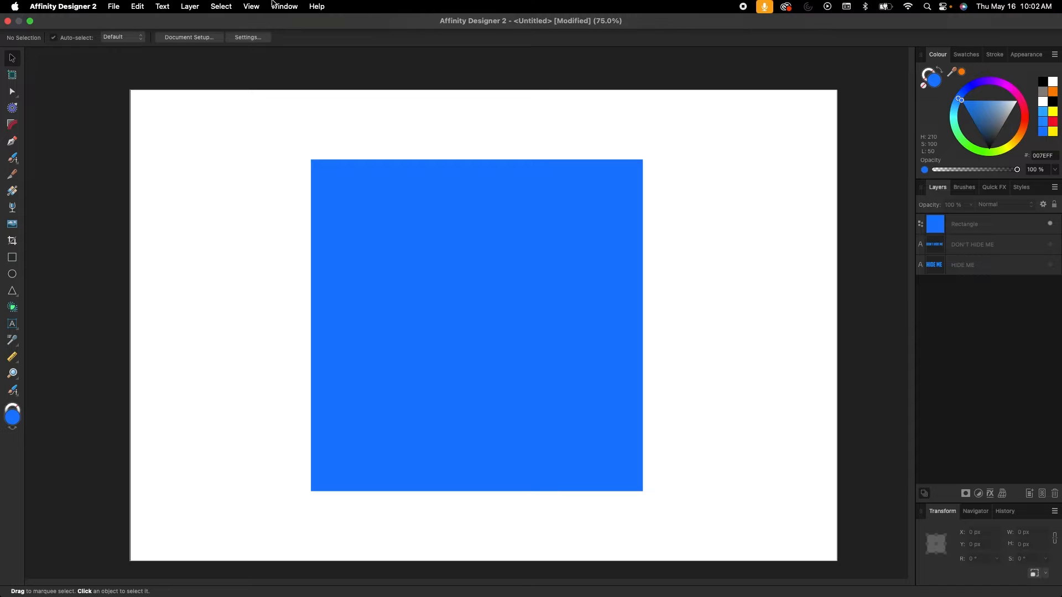
Look over the available zoom commands and their shortcuts
click(254, 6)
mouse_move(262, 21)
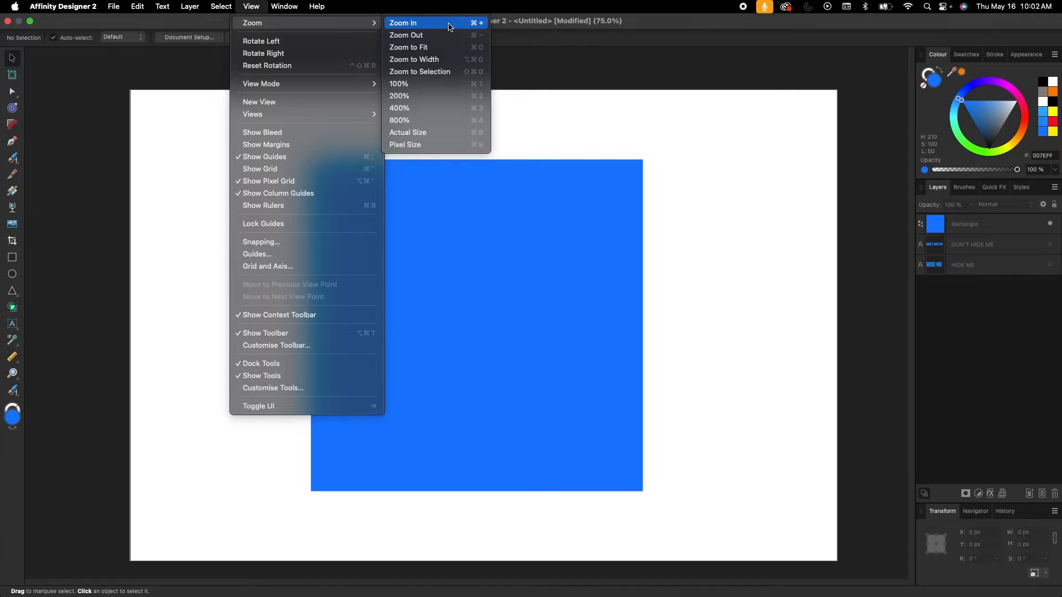
click(193, 190)
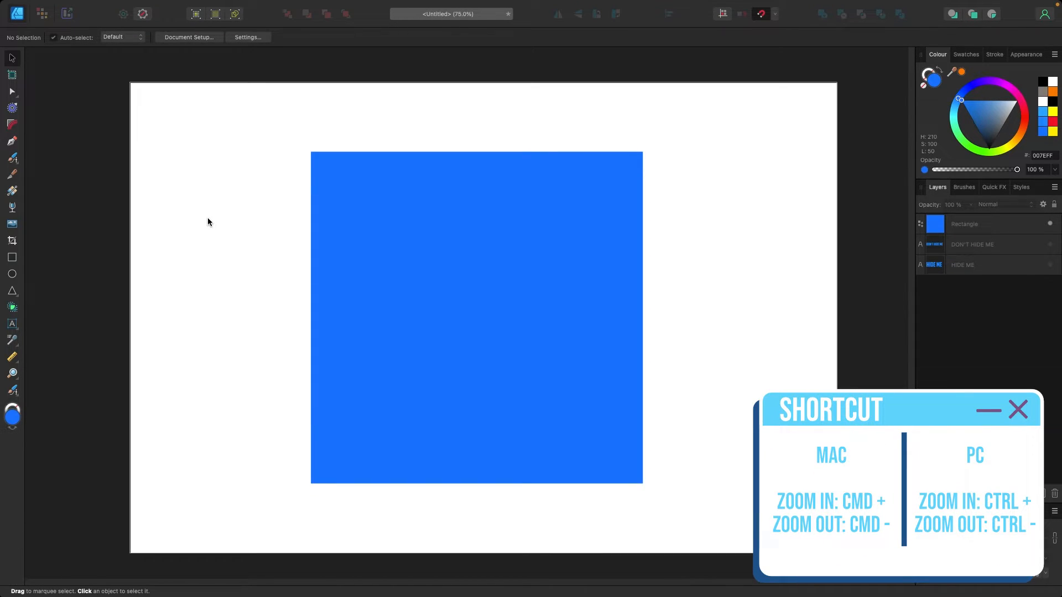
Practise zooming the canvas in and out in steps around the square, returning to 75%
key(super+plus)
key(super+plus)
key(super+plus)
key(super+plus)
key(super+minus)
key(super+minus)
key(super+minus)
key(super+minus)
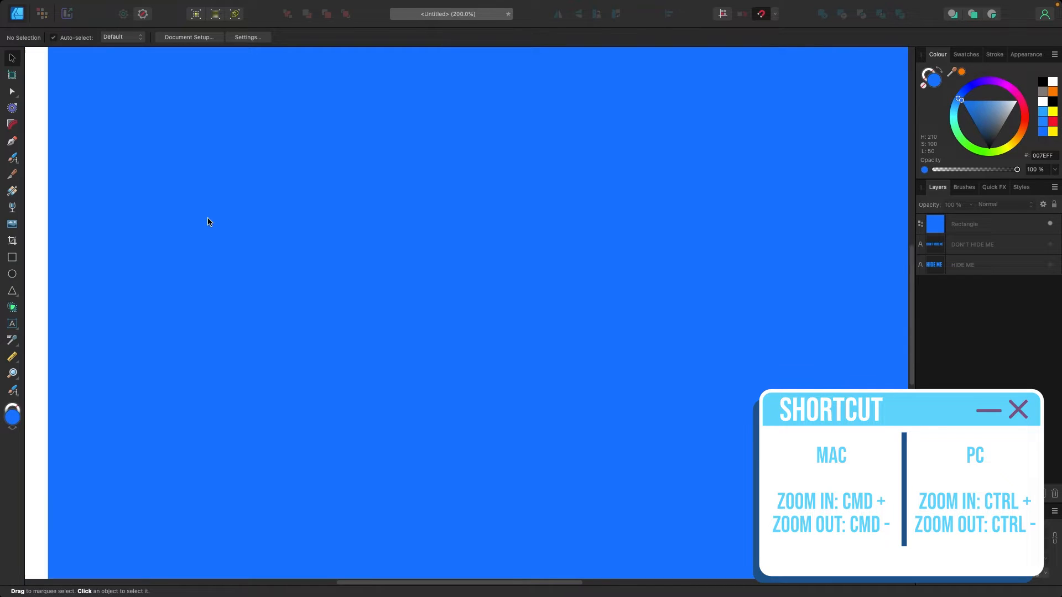
key(super+minus)
key(super+plus)
key(super+plus)
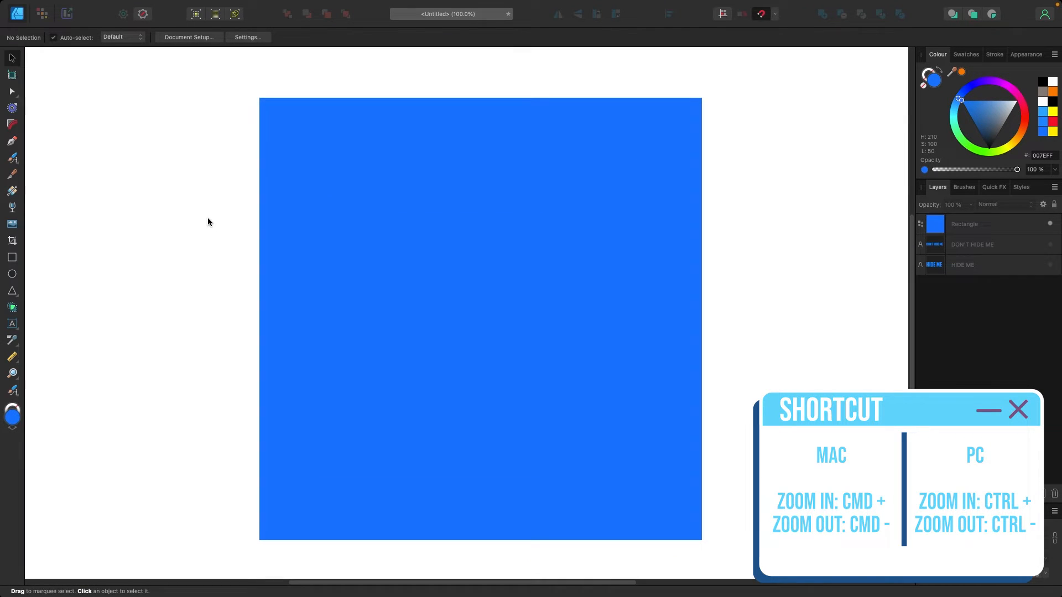
key(super+minus)
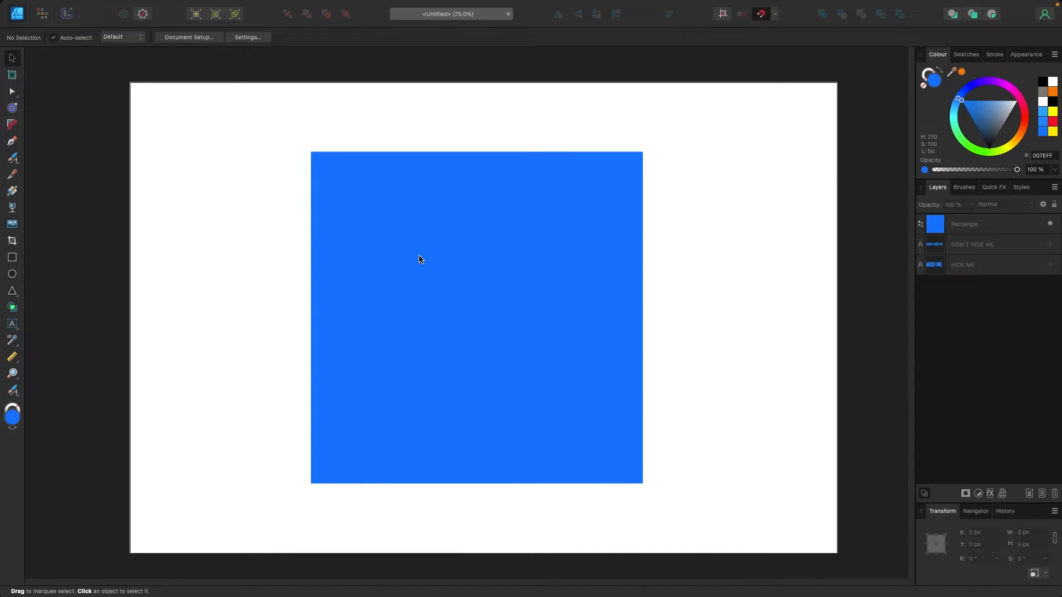
key(super+plus)
key(super+plus)
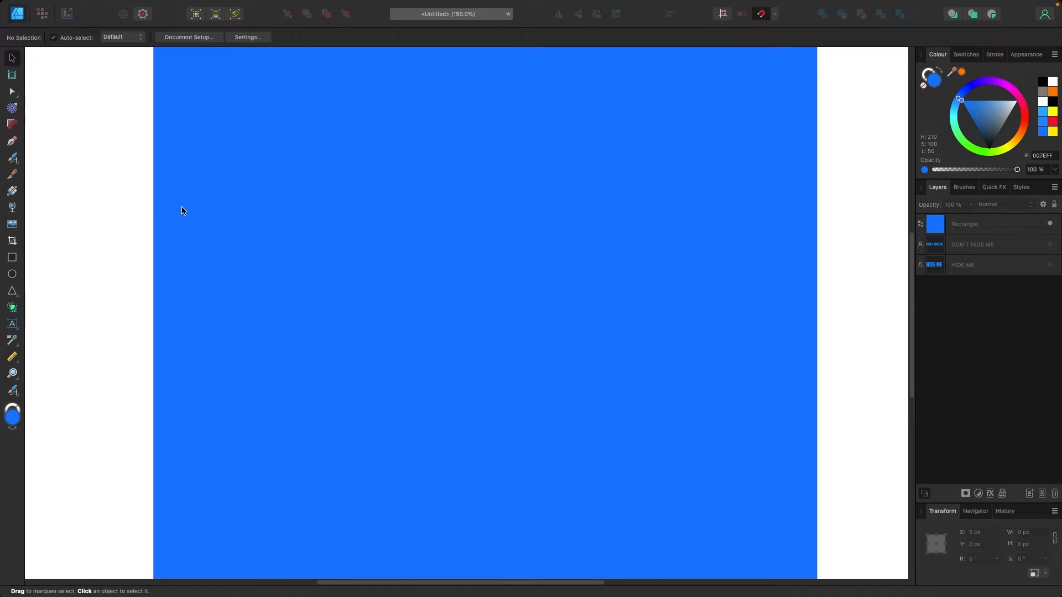
key(super+minus)
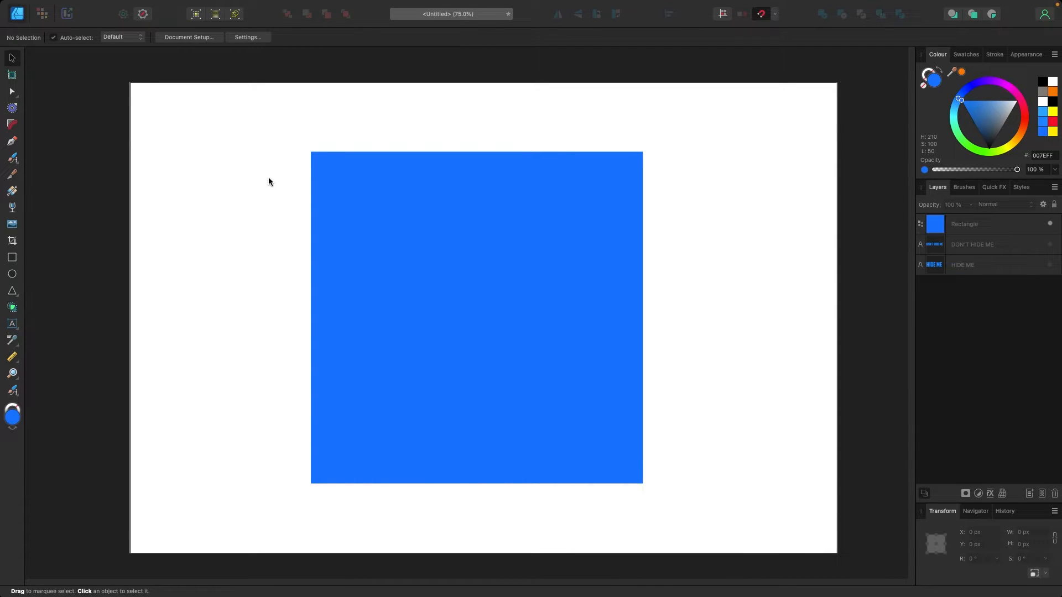
View the document at 100%, pan around the square and zoom back out to 75%
key(super+1)
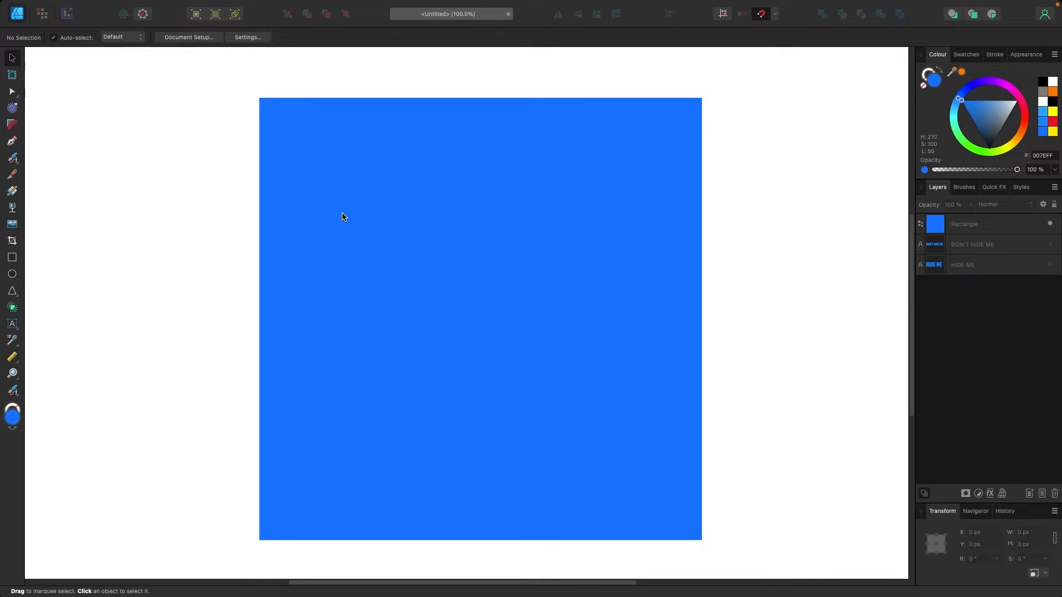
key(space)
drag(454, 202, 490, 315)
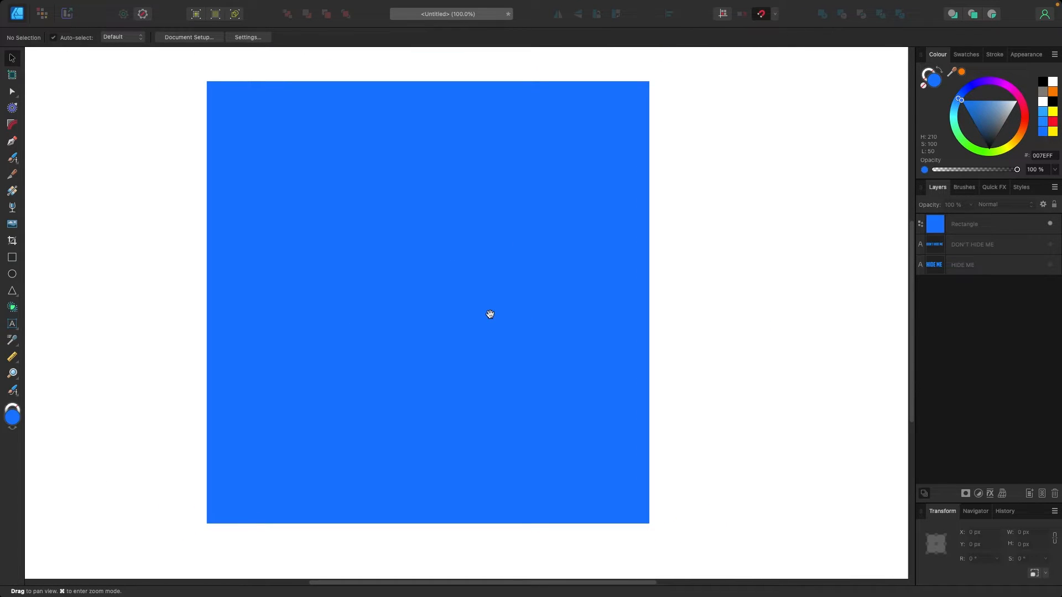
key(super+minus)
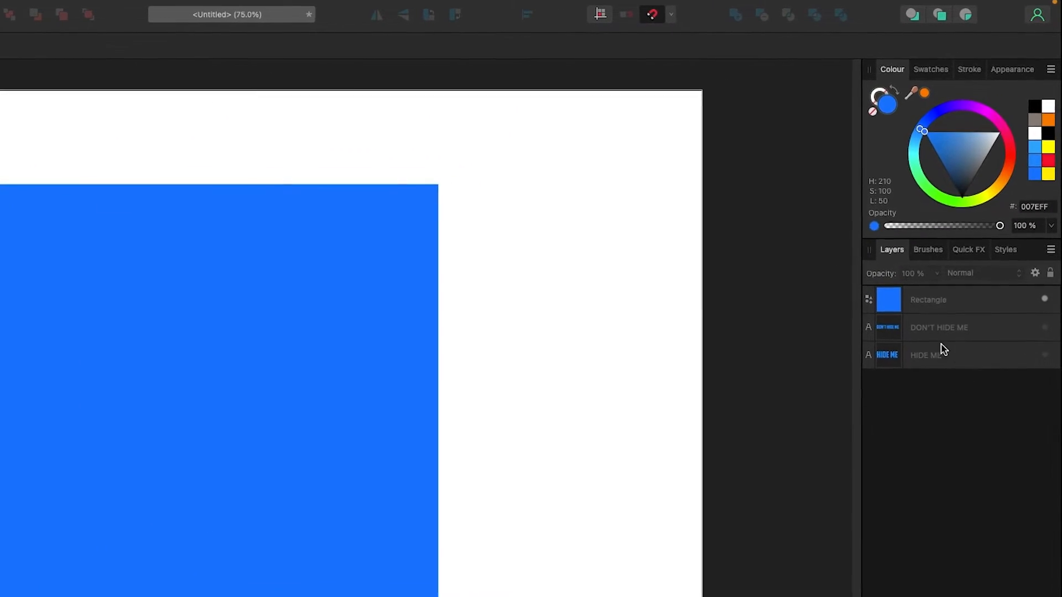
Hide the Rectangle layer and make the DON'T HIDE ME and HIDE ME text layers visible
click(1044, 311)
click(1043, 310)
click(1043, 311)
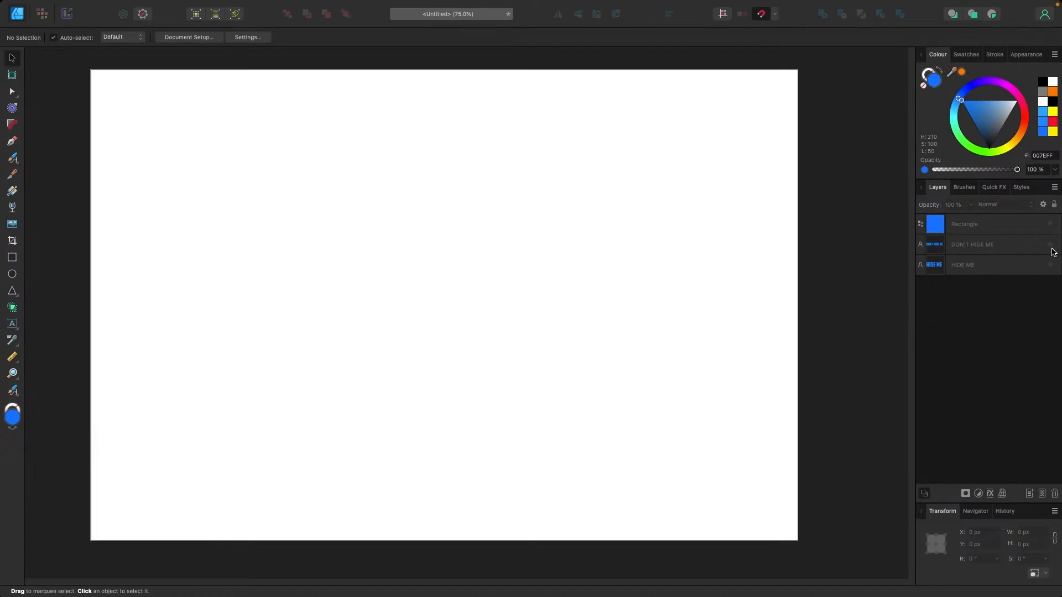
click(1044, 339)
click(1043, 368)
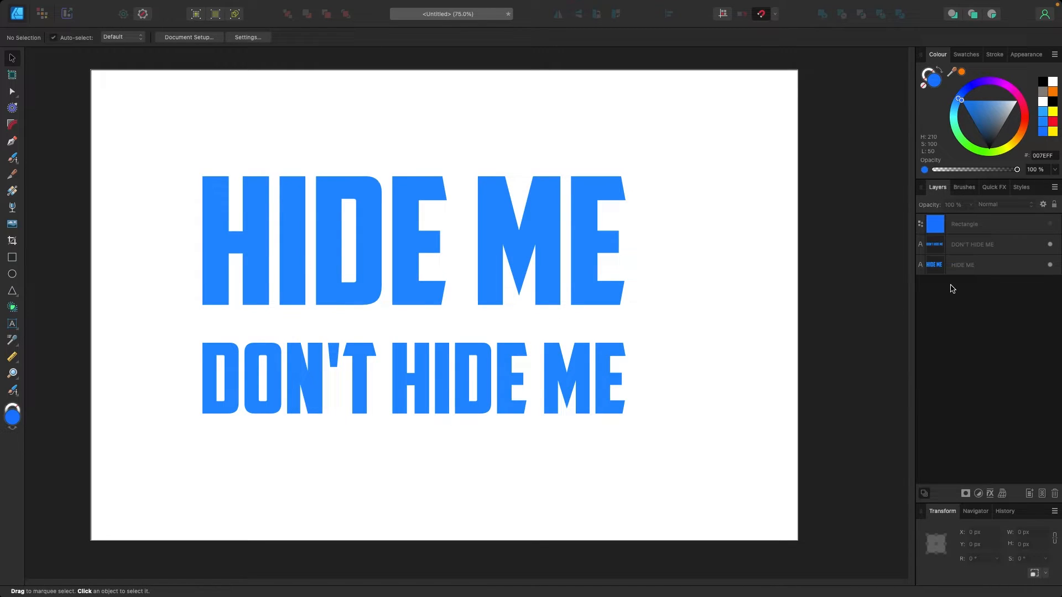
Toggle the visibility of the HIDE ME text layer and leave it hidden
click(1050, 265)
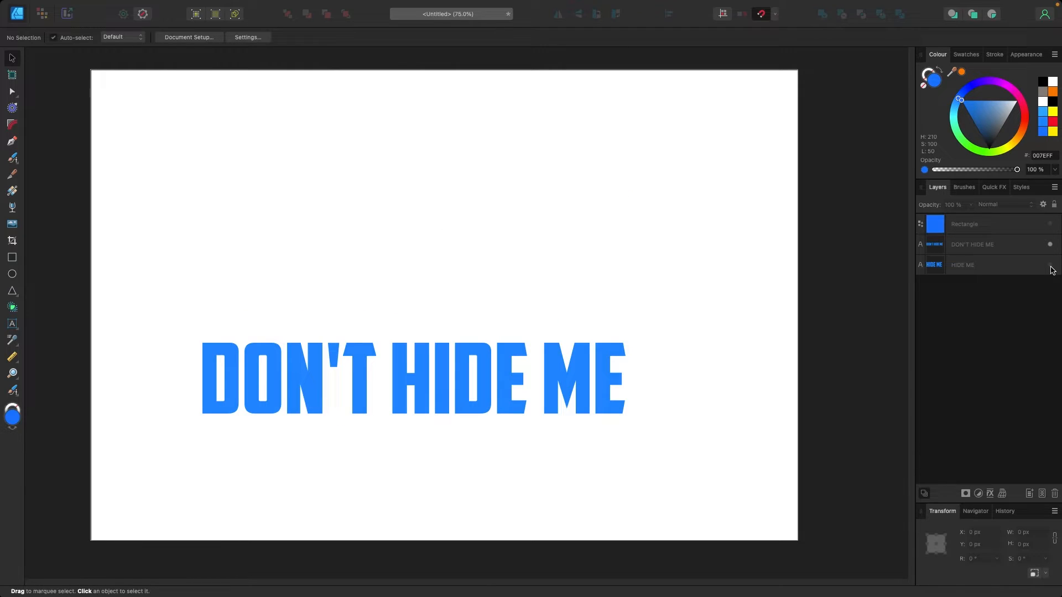
click(1050, 265)
click(1050, 265)
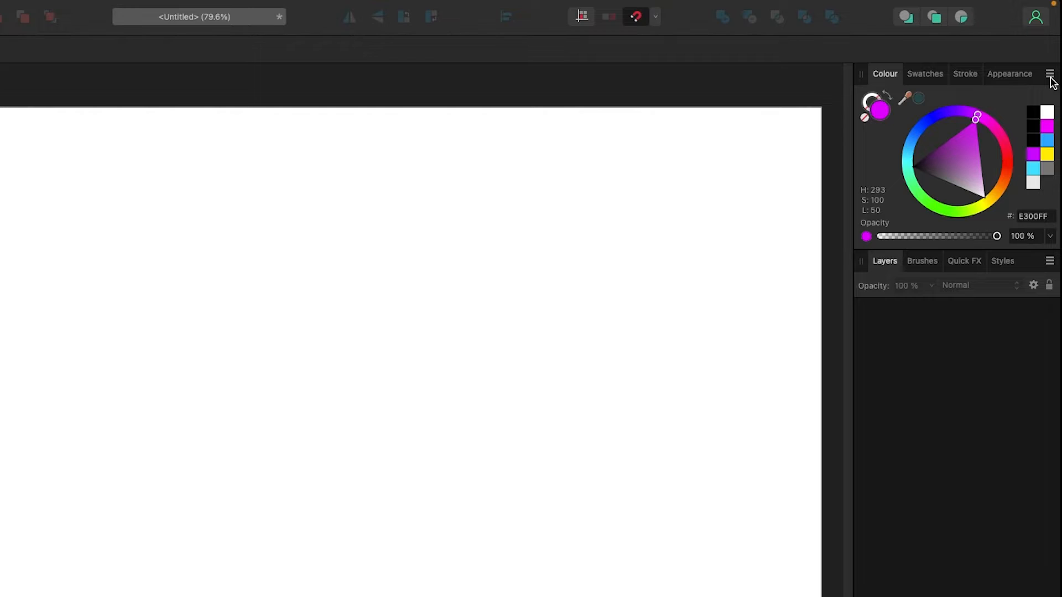
Compare the Sliders, Boxes and Tint modes for choosing colours and return to the Wheel
click(1050, 78)
click(1007, 110)
click(1050, 75)
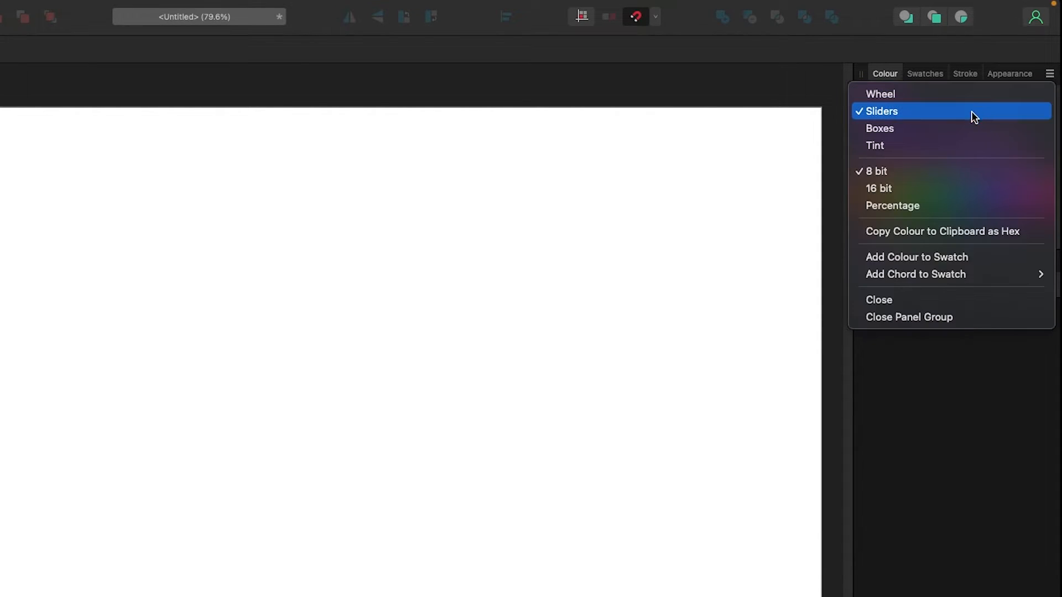
click(966, 125)
click(1049, 74)
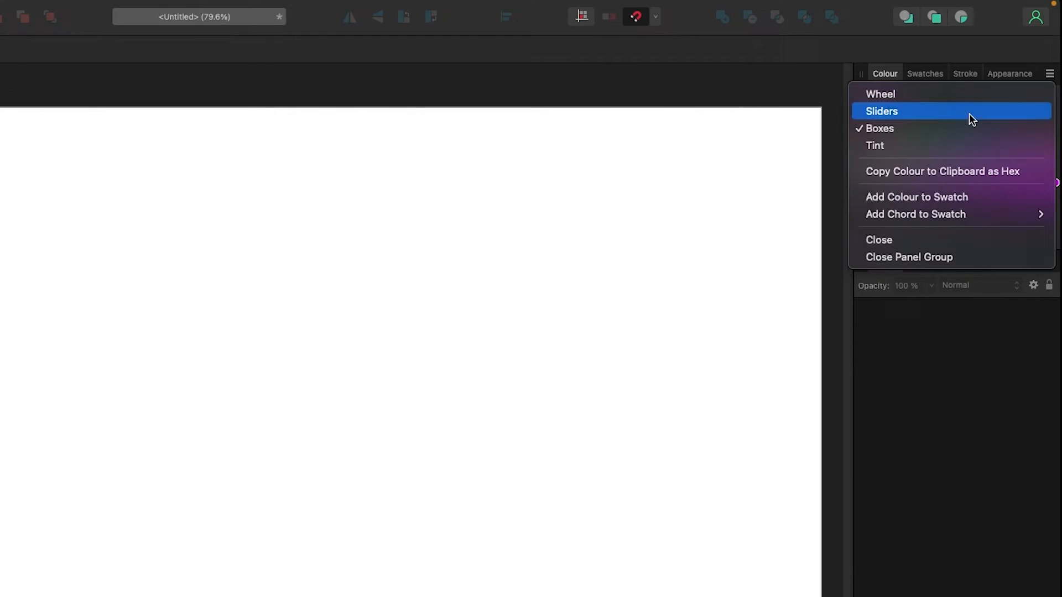
click(946, 142)
click(1050, 76)
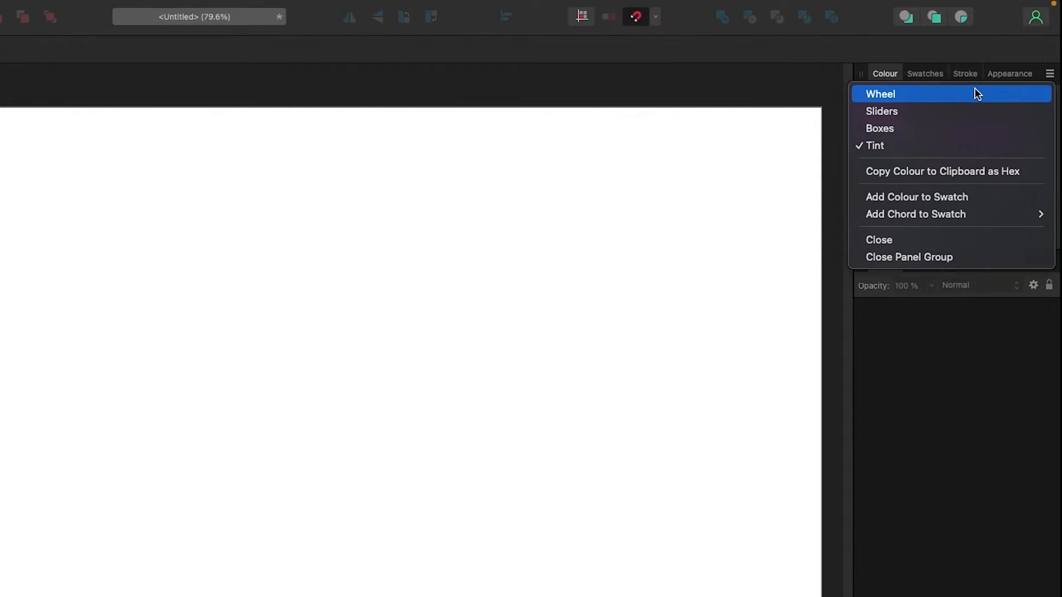
click(974, 93)
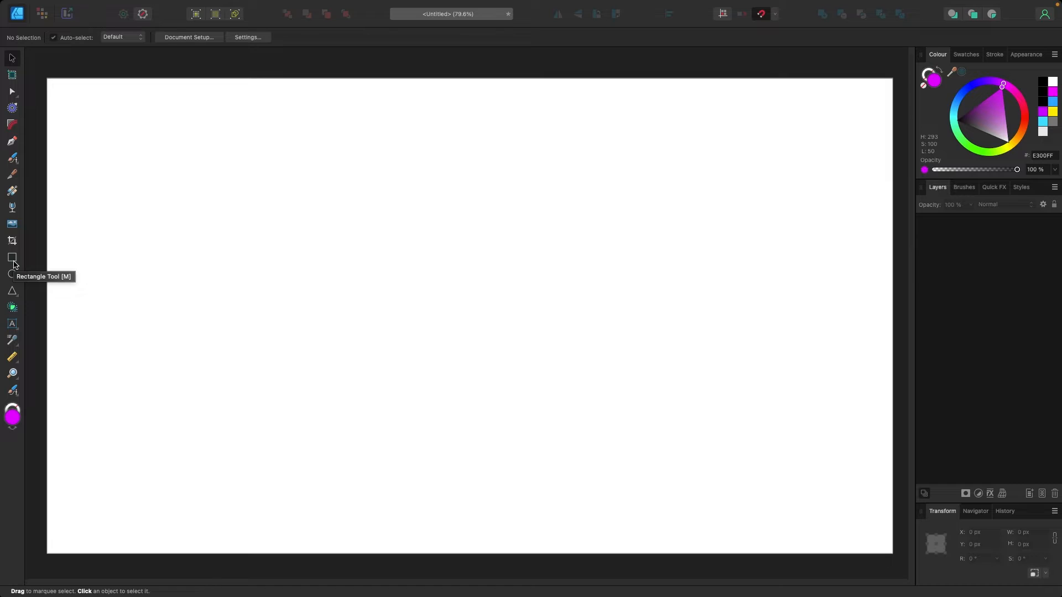
Draw a magenta rectangle about 1204 by 661 px in the middle of the page and switch to the Move Tool
click(12, 258)
mouse_move(227, 163)
mouse_down()
mouse_move(247, 187)
mouse_move(758, 456)
mouse_up()
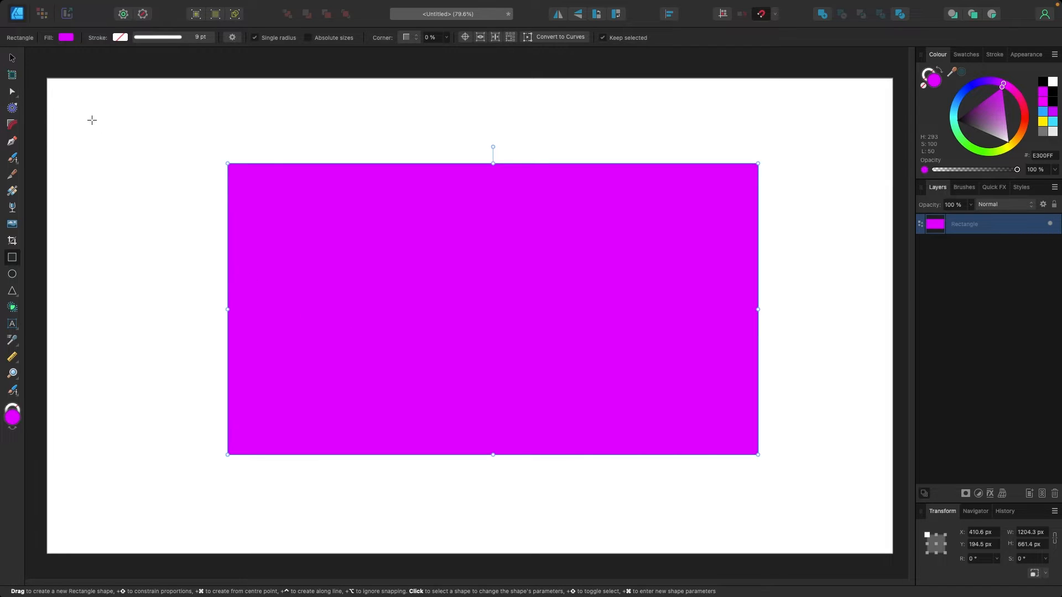
click(14, 59)
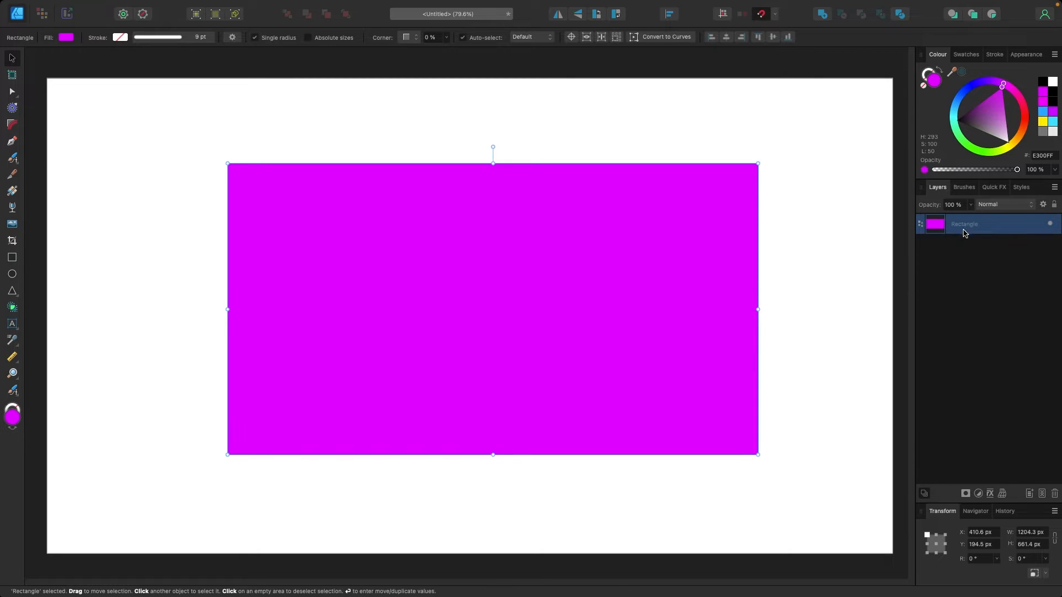
mouse_move(686, 275)
mouse_down()
mouse_move(700, 275)
mouse_move(688, 274)
mouse_up()
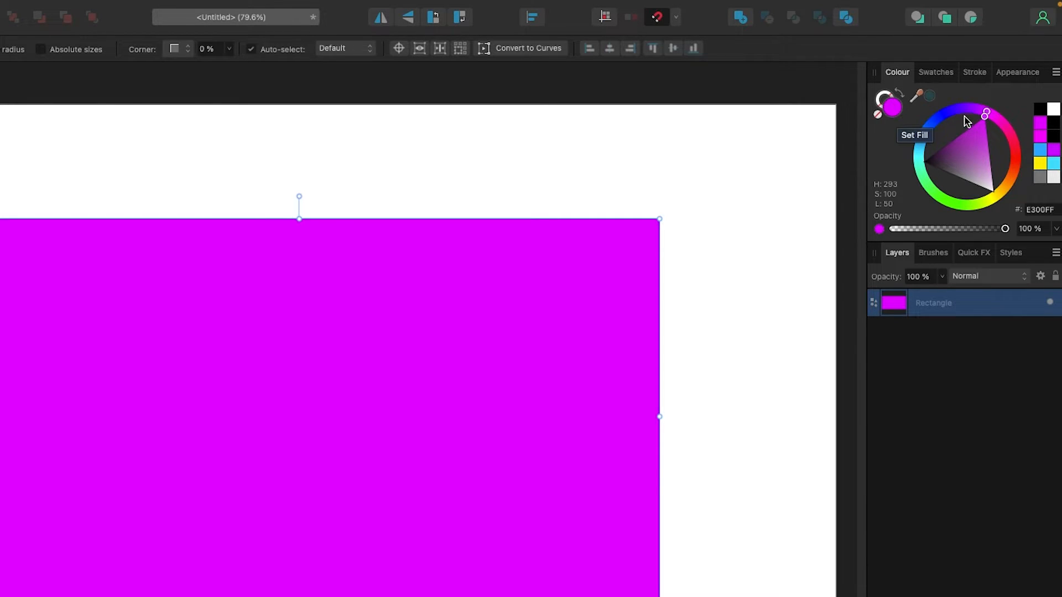
Set the rectangle's fill to blue (3796FF) and its stroke to near-black (001226) using the colour wheel
click(940, 116)
drag(938, 112, 946, 134)
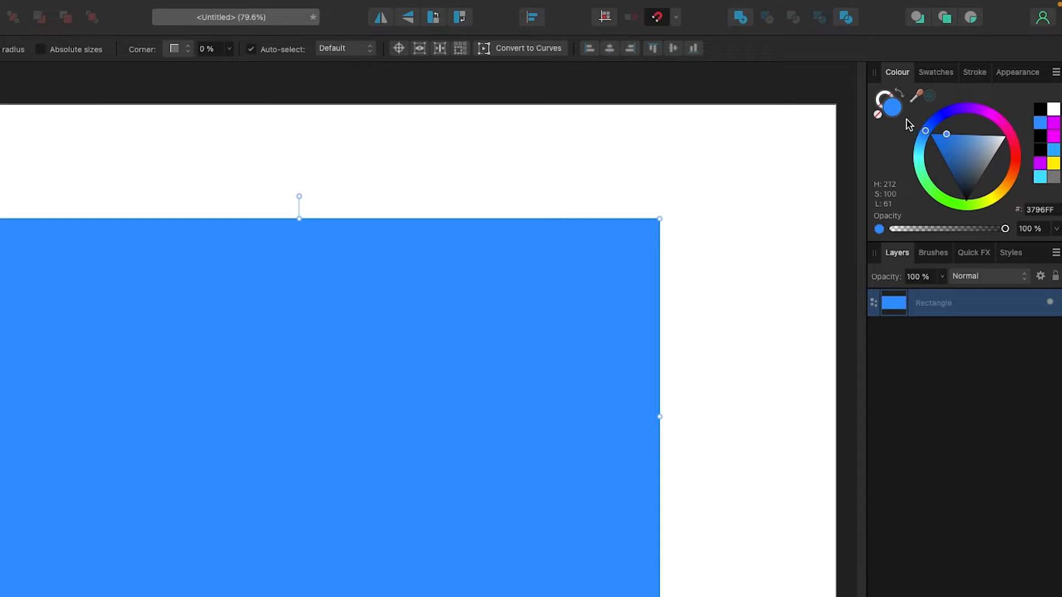
click(879, 103)
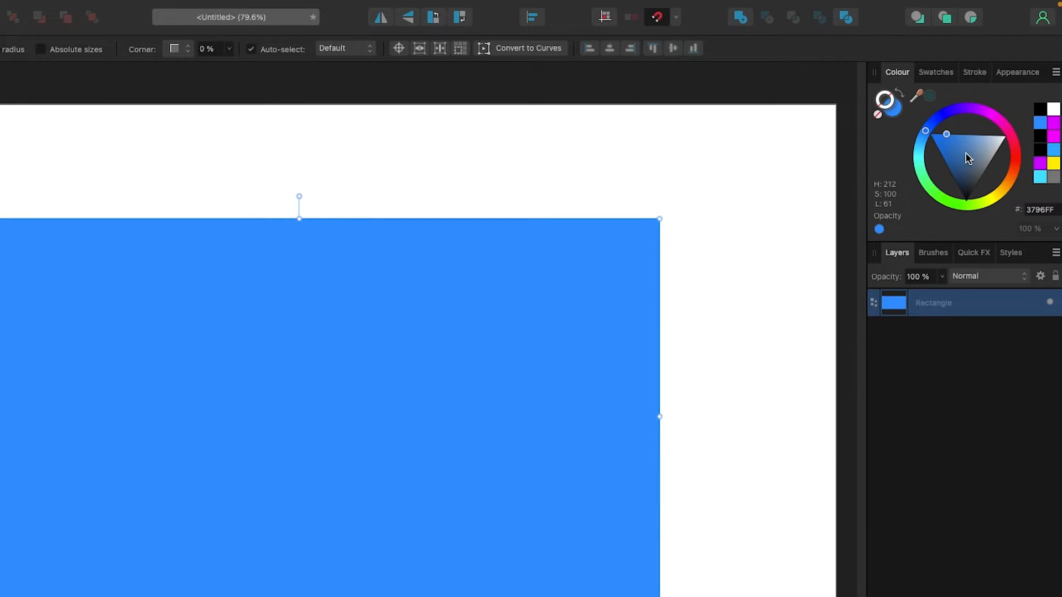
drag(965, 167, 960, 213)
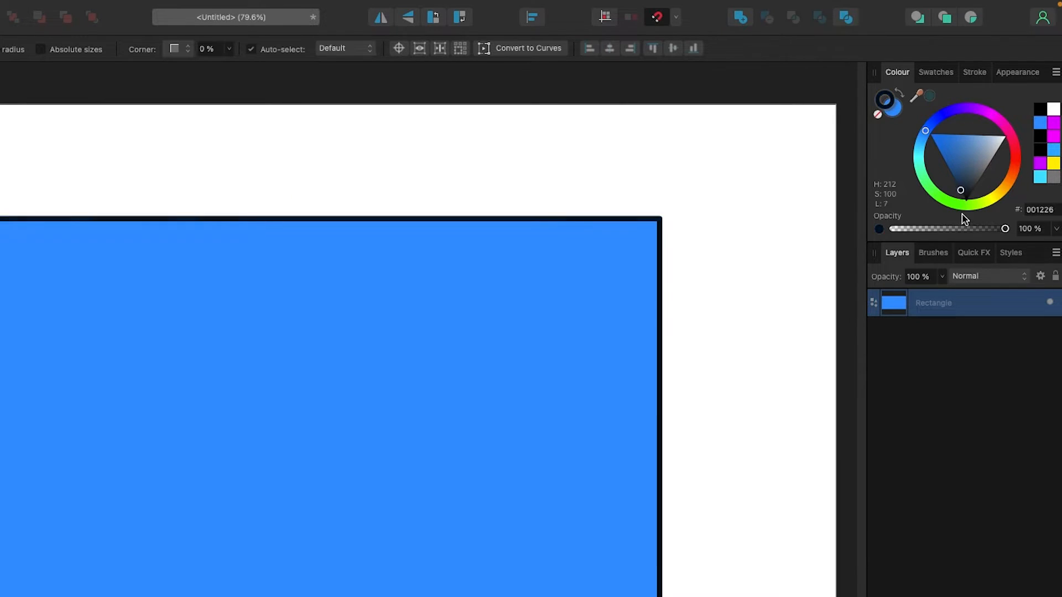
Remove the blue rectangle's stroke by setting it to none, and deselect the rectangle
click(802, 243)
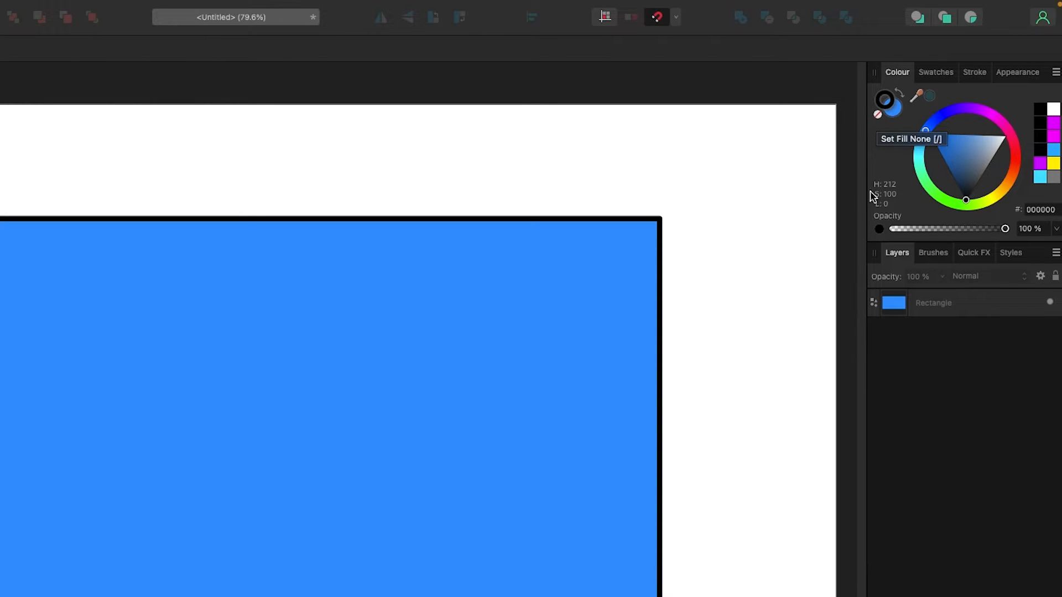
click(910, 306)
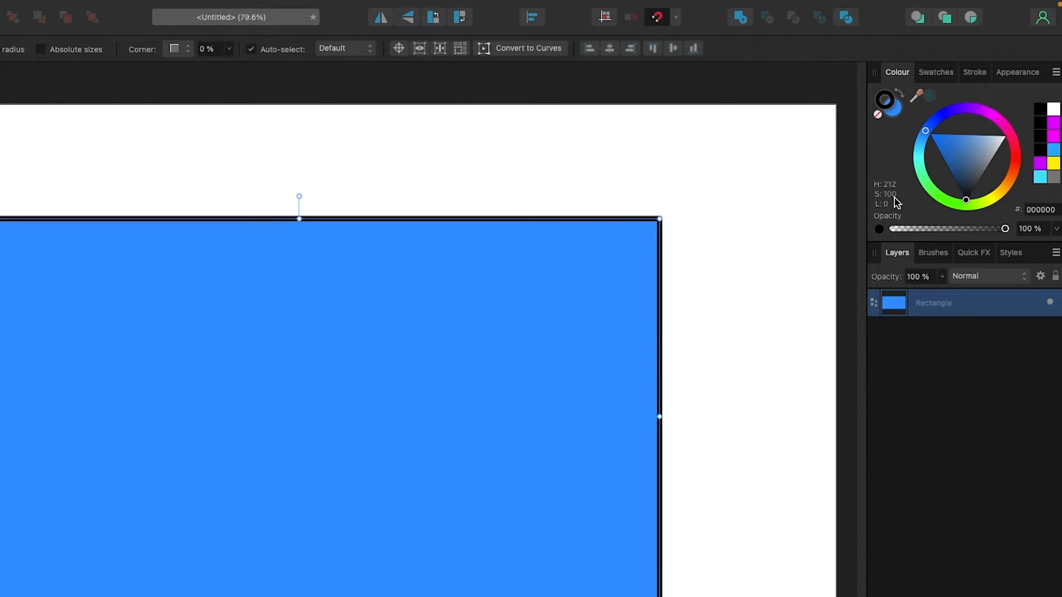
click(894, 110)
click(887, 100)
click(877, 114)
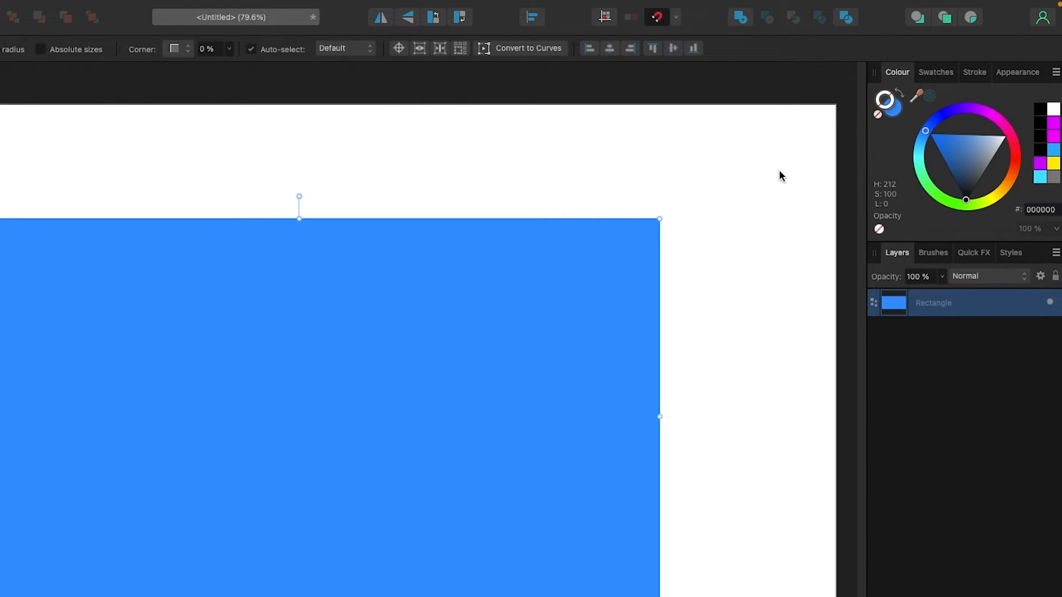
click(743, 179)
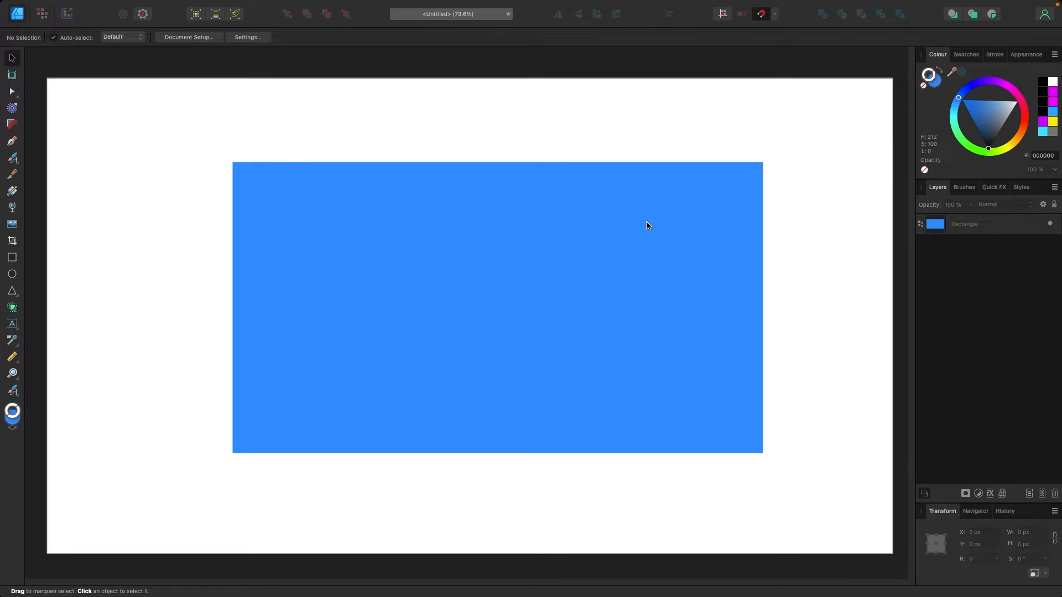
Give the blue rectangle a dark grey (1A1A1A) stroke and set the stroke back to none
click(673, 212)
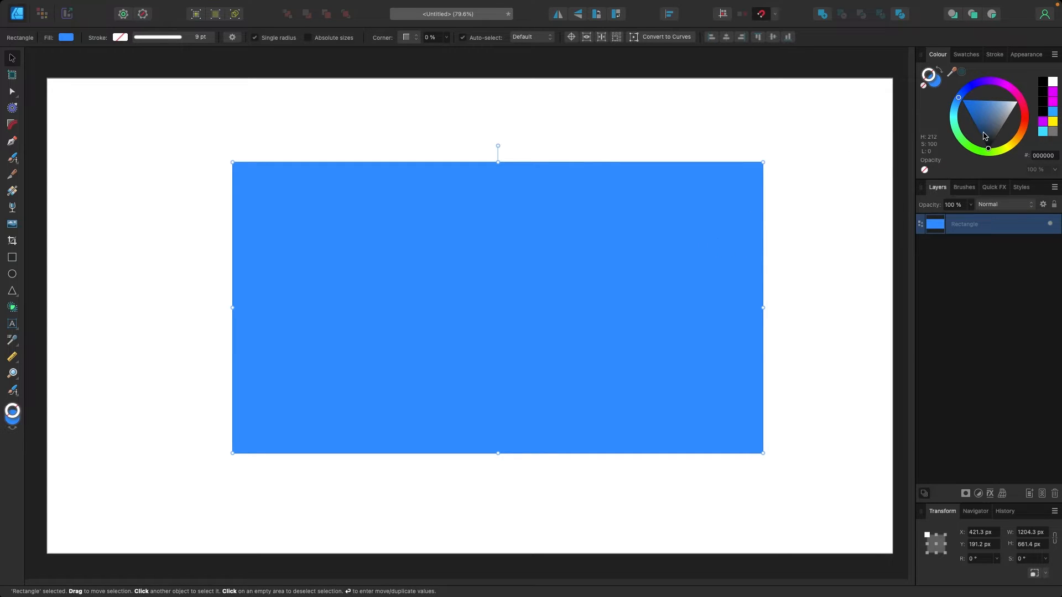
mouse_move(985, 135)
mouse_down()
mouse_move(966, 128)
mouse_move(1016, 119)
mouse_move(992, 144)
mouse_up()
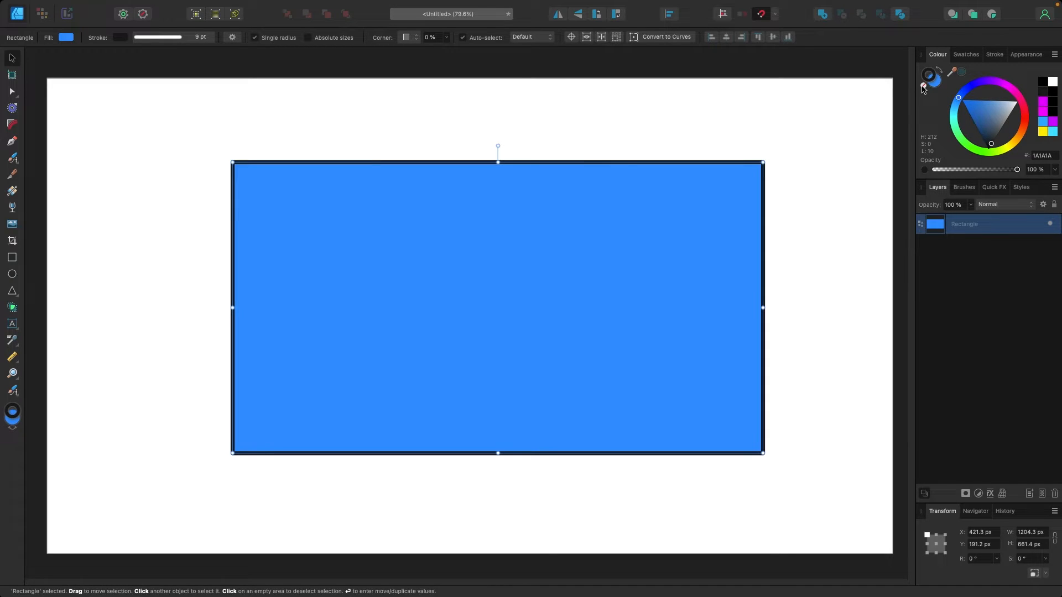
click(922, 85)
Set the rectangle's fill to magenta (FF37F9) using the colour wheel and deselect it
click(935, 83)
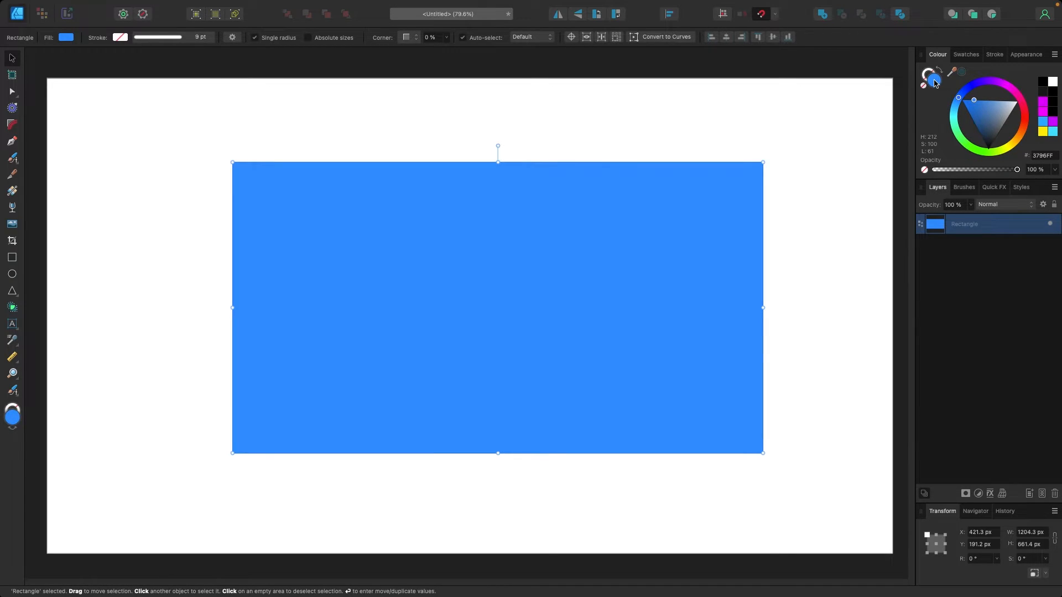
mouse_move(997, 85)
mouse_down()
mouse_move(1020, 105)
mouse_move(1013, 91)
mouse_up()
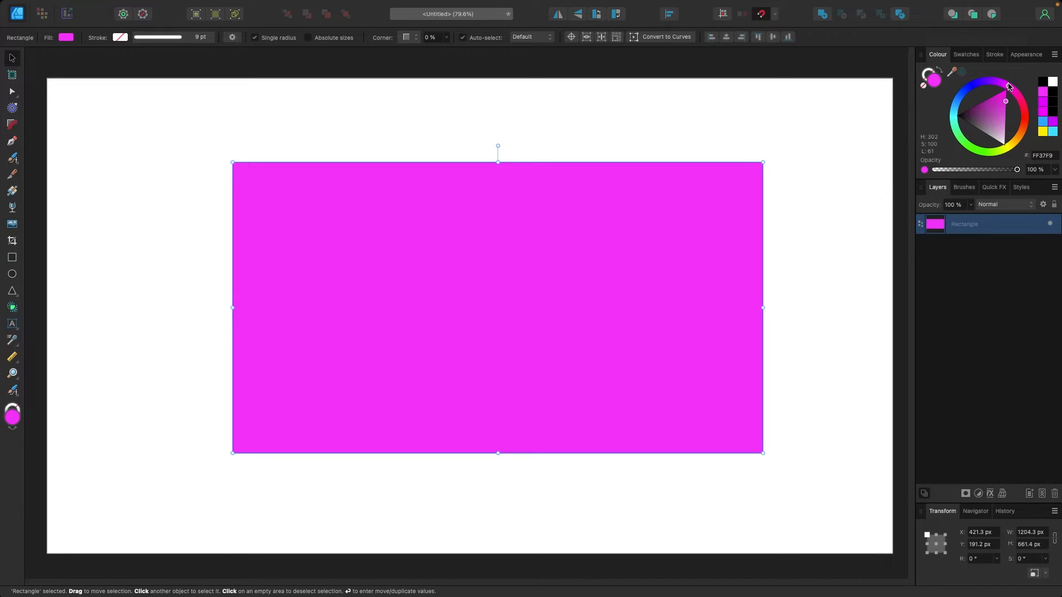
click(767, 126)
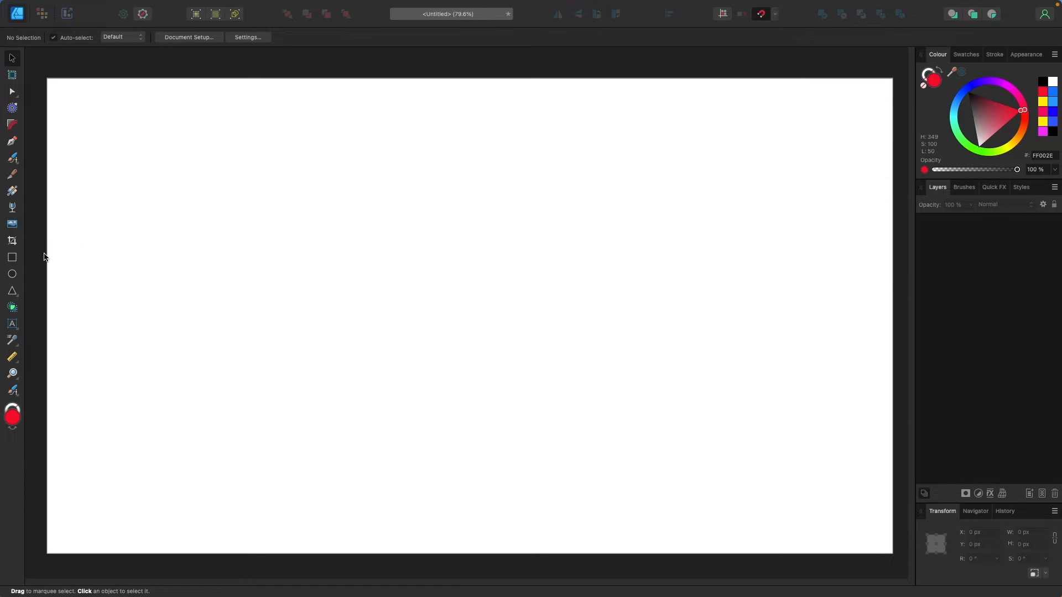
Draw a red rectangle about 528 by 472 px in the page's upper-left area and rename its layer with a first name
click(13, 258)
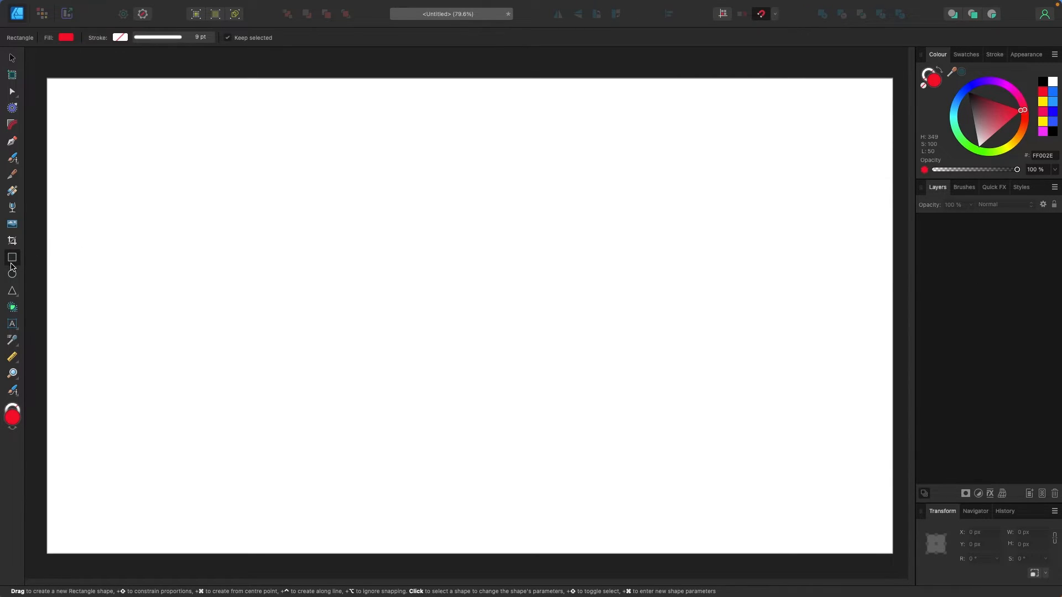
drag(100, 127, 333, 334)
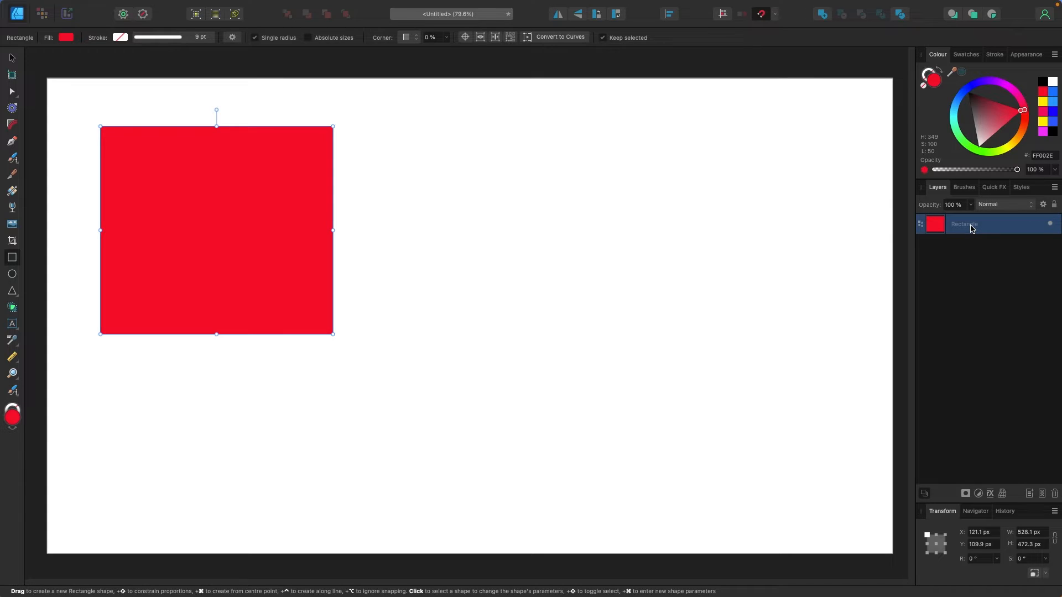
double_click(972, 226)
text(Steve)
click(987, 276)
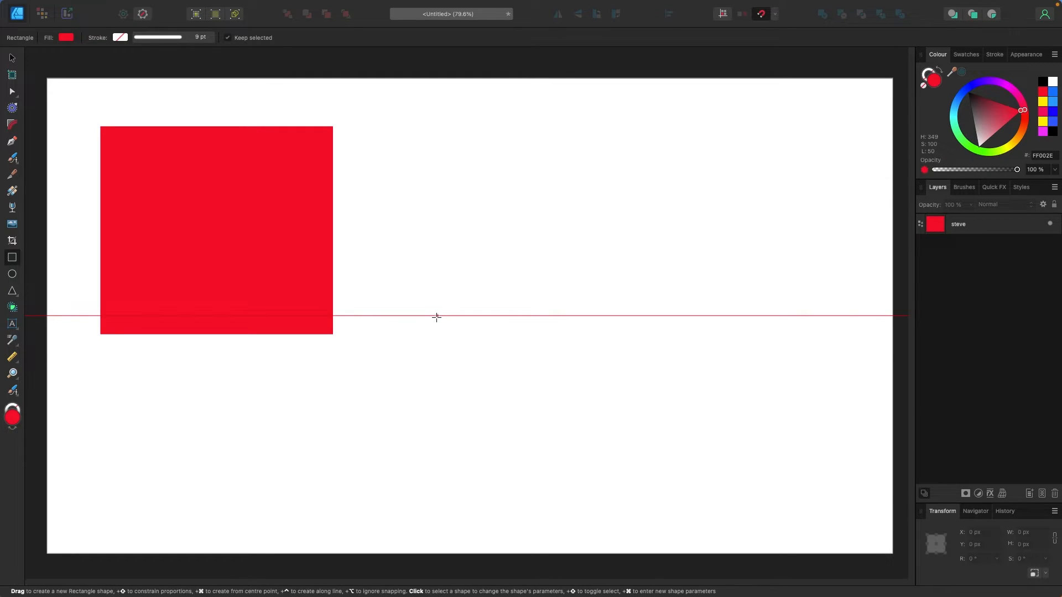
Draw a circle about 542 px wide beside the red rectangle and set its fill to blue (0090FF)
click(13, 275)
drag(407, 127, 679, 337)
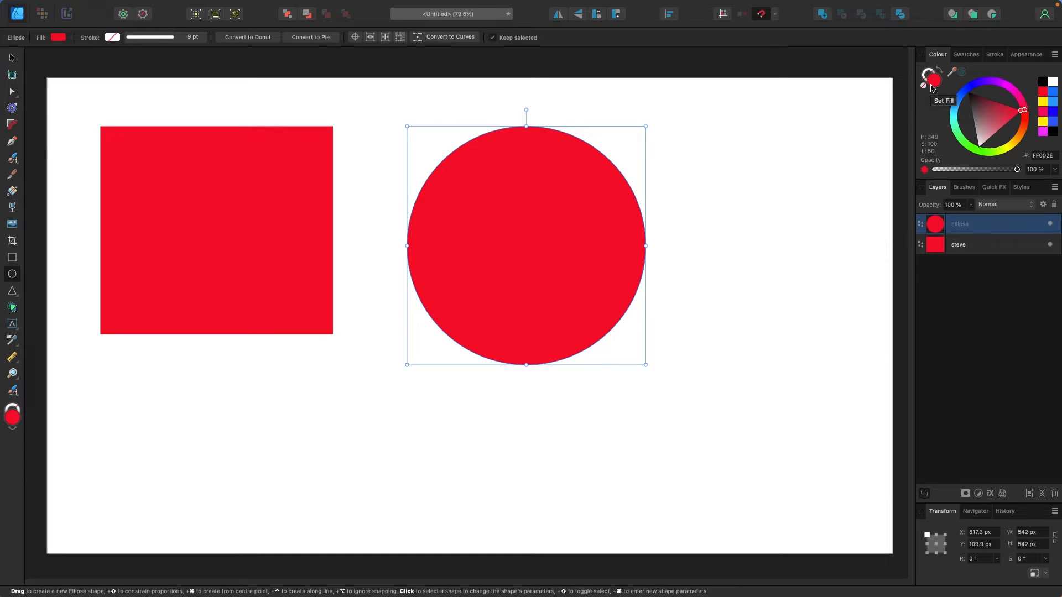
drag(954, 106, 949, 98)
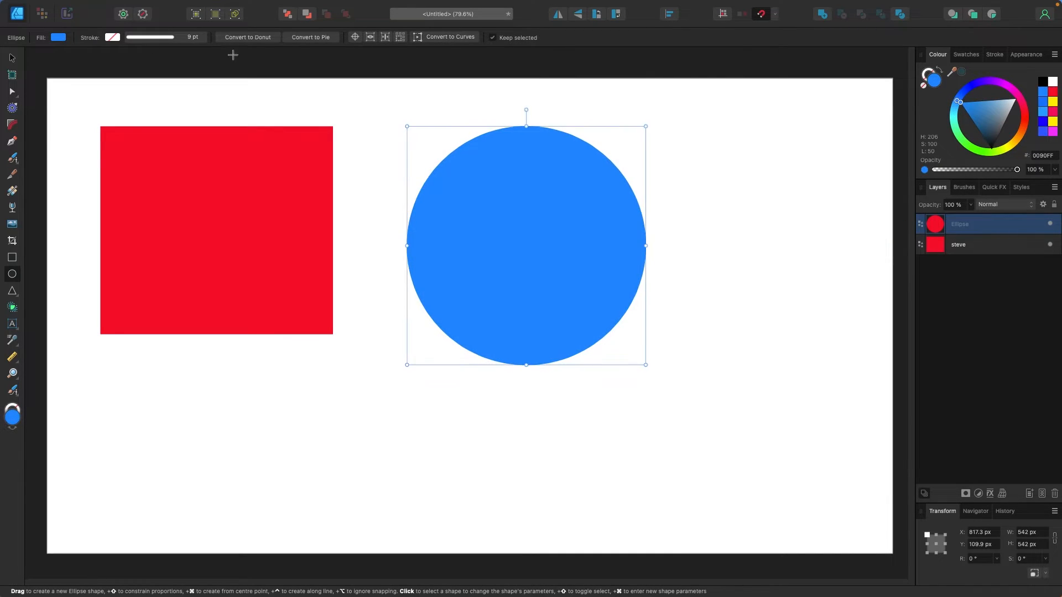
Move the blue circle up slightly with the Move Tool and deselect it
click(13, 58)
drag(532, 244, 532, 234)
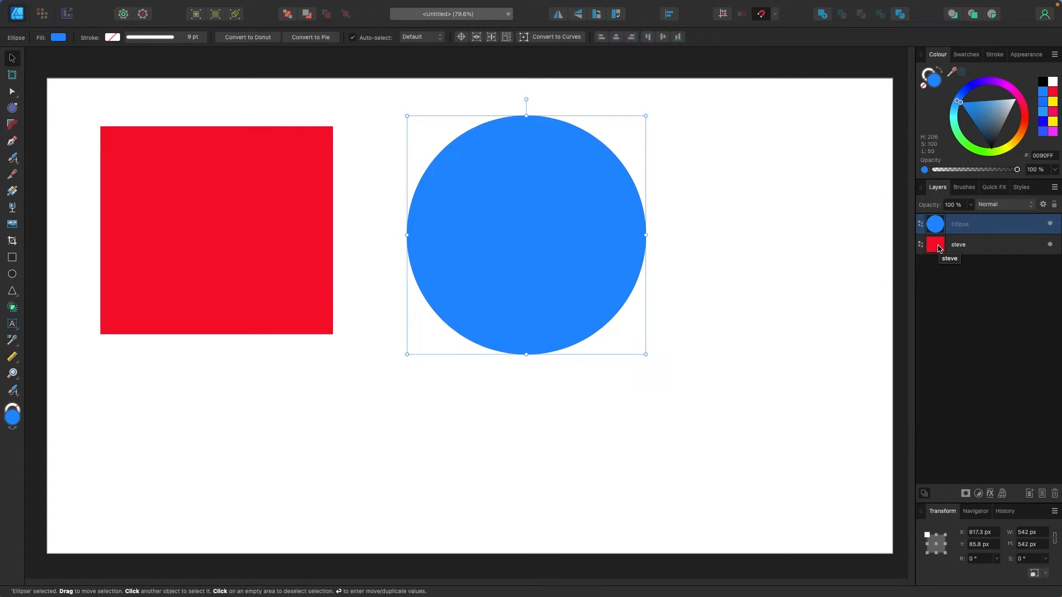
click(713, 265)
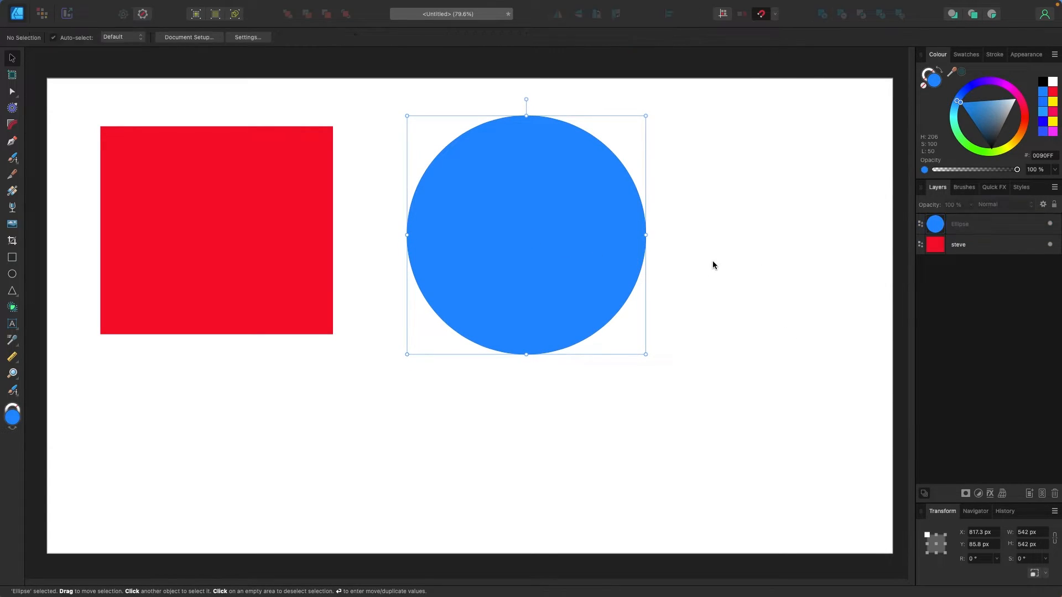
Draw a triangle about 407 by 407 px in the page's lower-right area and set its fill to yellow (FFFB00)
click(12, 292)
drag(678, 316, 852, 501)
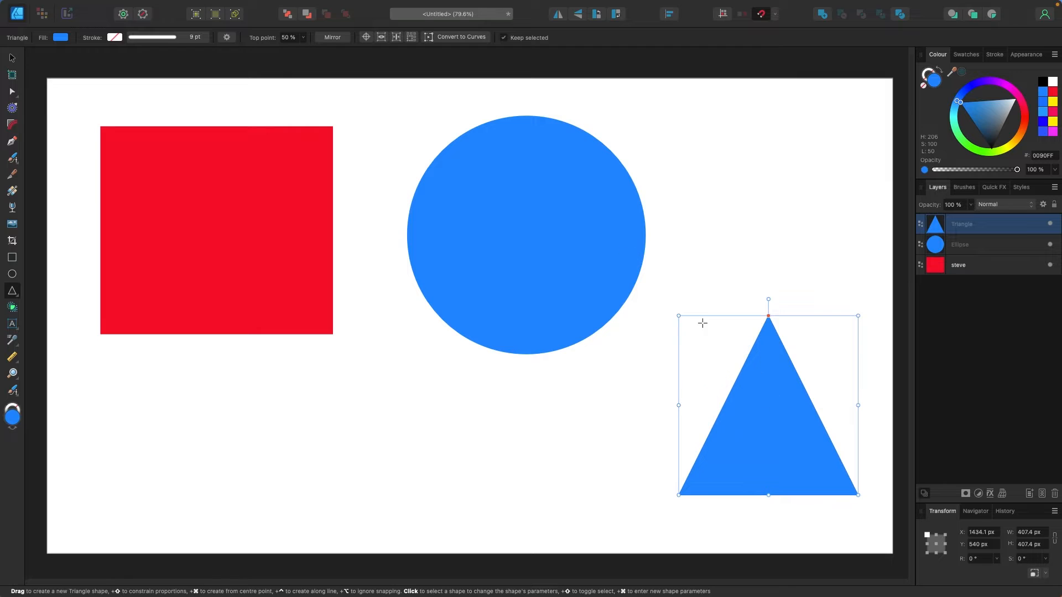
click(1006, 150)
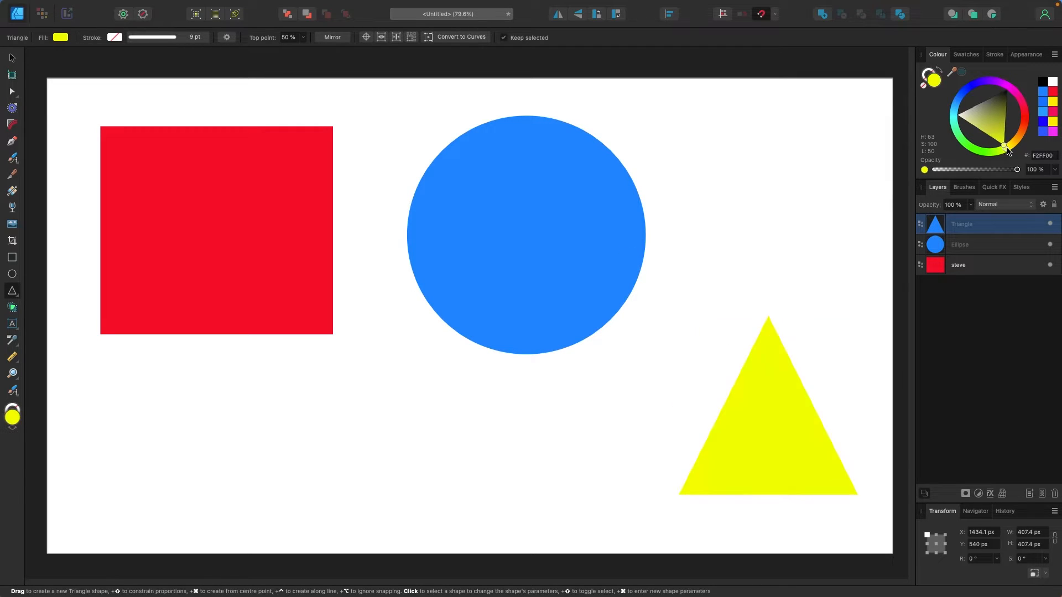
drag(1007, 150, 1006, 147)
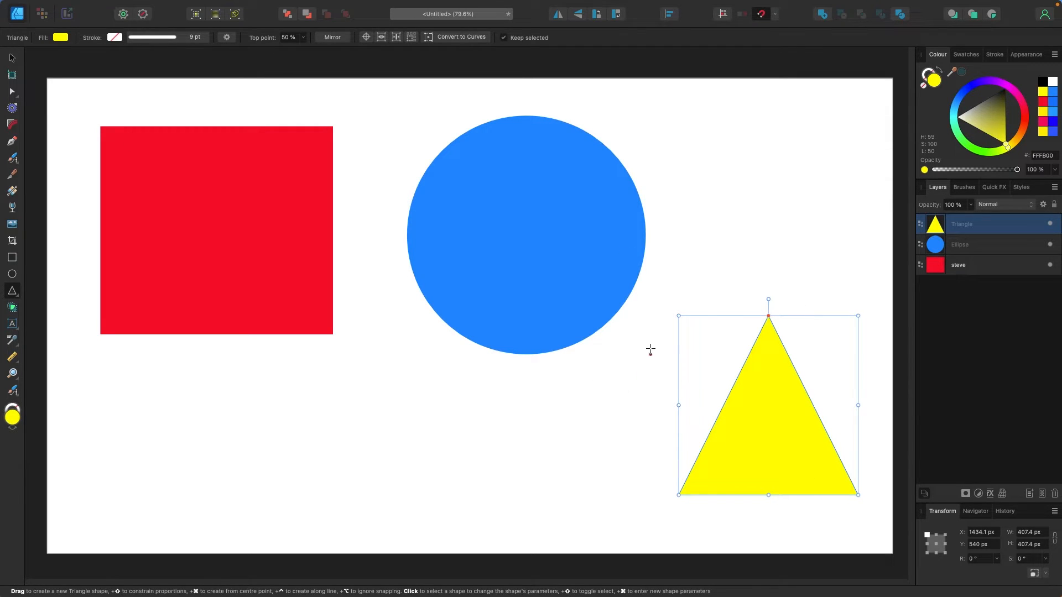
Enlarge the yellow triangle to about 482 by 508 px, deselect it and switch to the Move Tool
drag(679, 316, 645, 271)
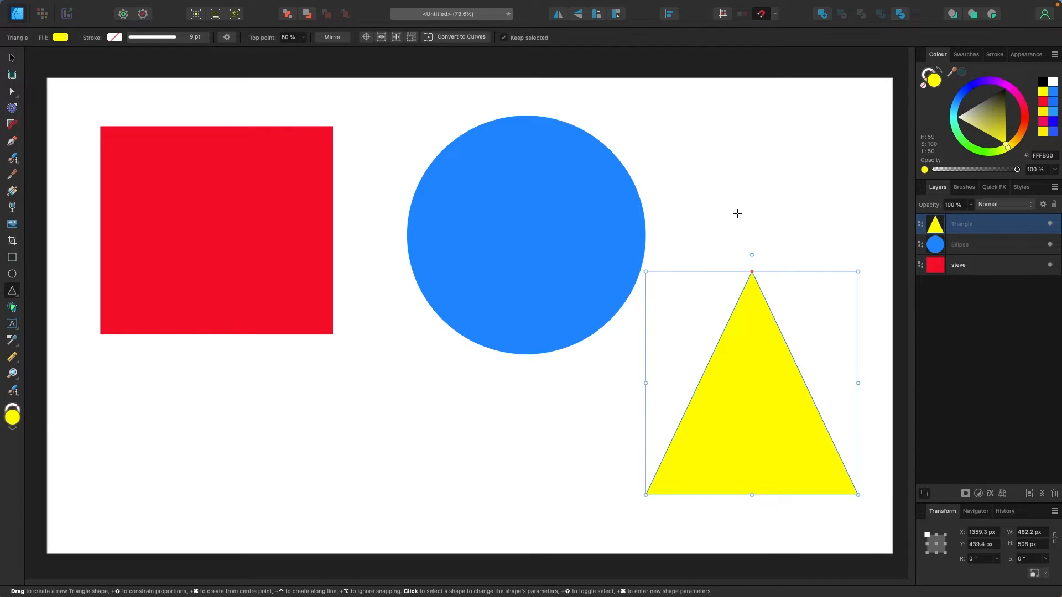
click(737, 213)
click(10, 60)
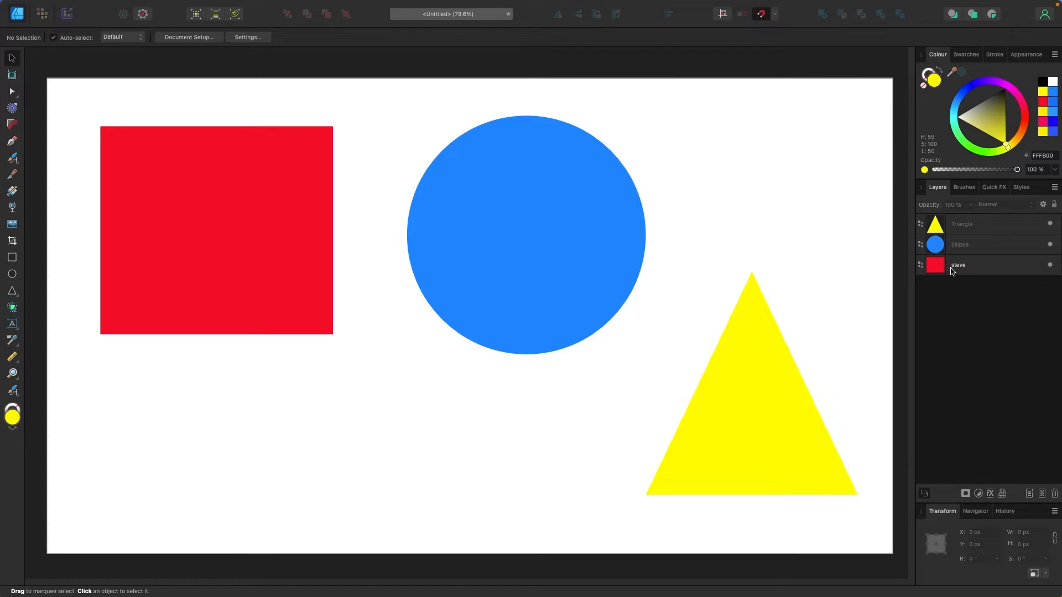
Stack the red rectangle, blue circle and yellow triangle on top of each other near the middle of the page
click(285, 270)
drag(249, 247, 506, 308)
click(585, 184)
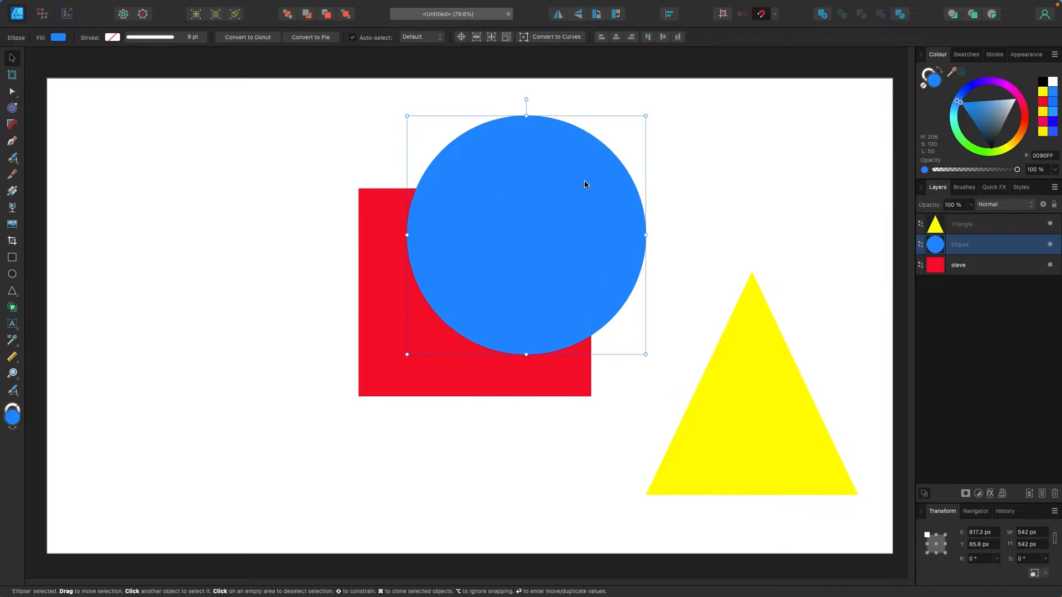
drag(585, 184, 536, 223)
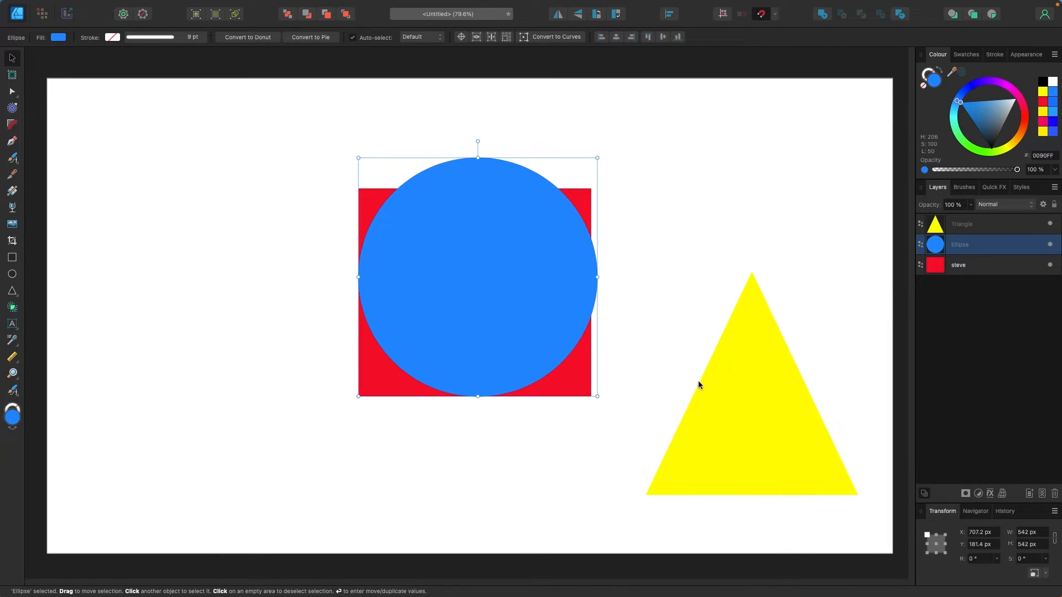
drag(751, 420, 479, 303)
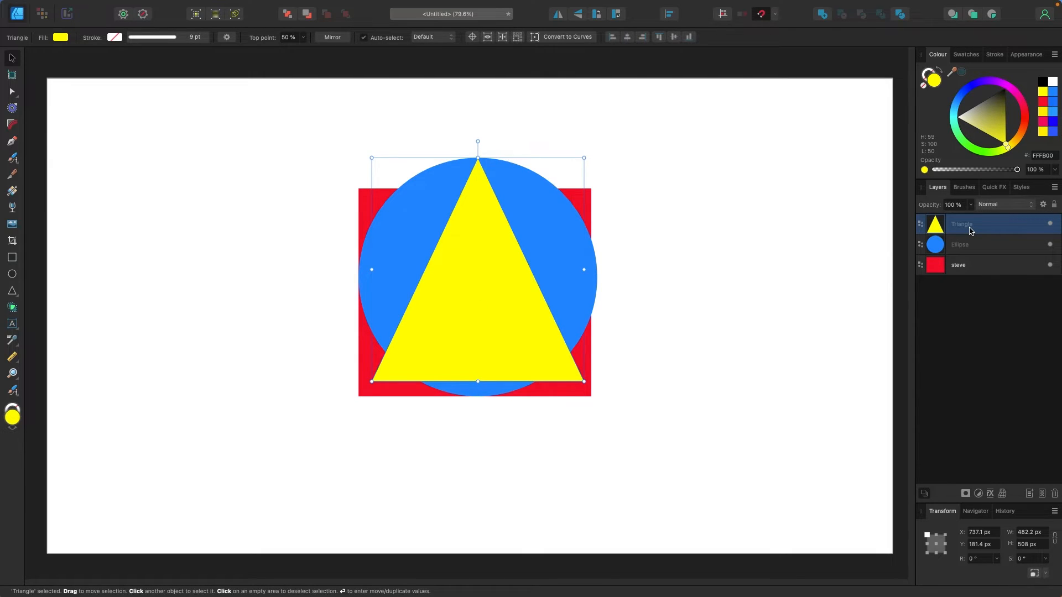
Move the yellow triangle and the blue circle to the right to uncover part of the red rectangle
drag(486, 301, 600, 309)
click(468, 268)
drag(465, 267, 558, 268)
Shrink the red rectangle to about 184 by 164 px and place it near the middle of the page
click(437, 276)
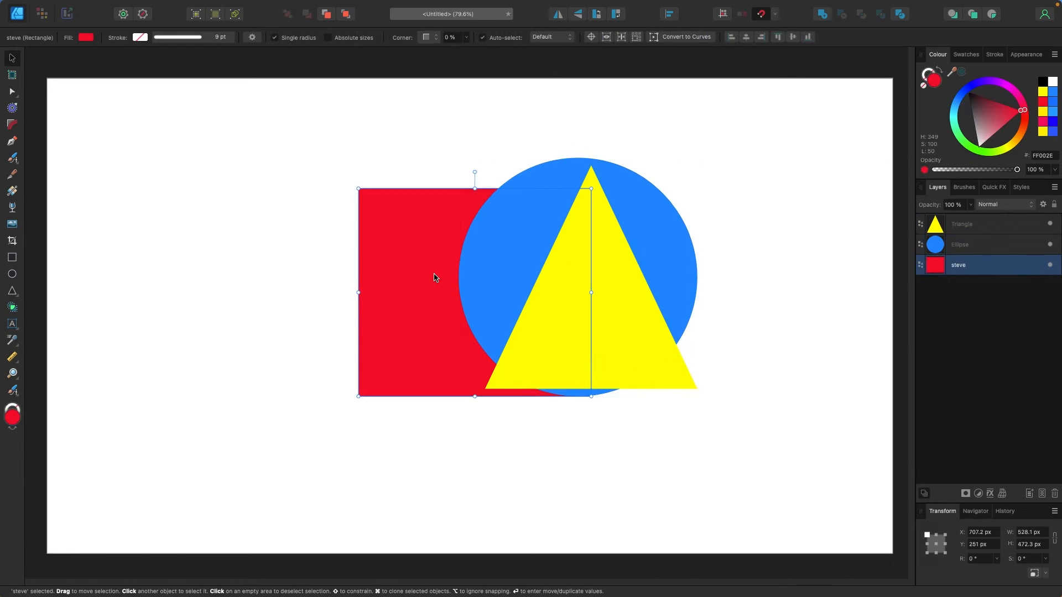
drag(467, 276, 436, 275)
drag(550, 396, 386, 270)
drag(353, 238, 482, 293)
Move the blue circle and yellow triangle back over the small red rectangle so they hide it, and deselect
drag(668, 227, 586, 234)
drag(614, 279, 555, 307)
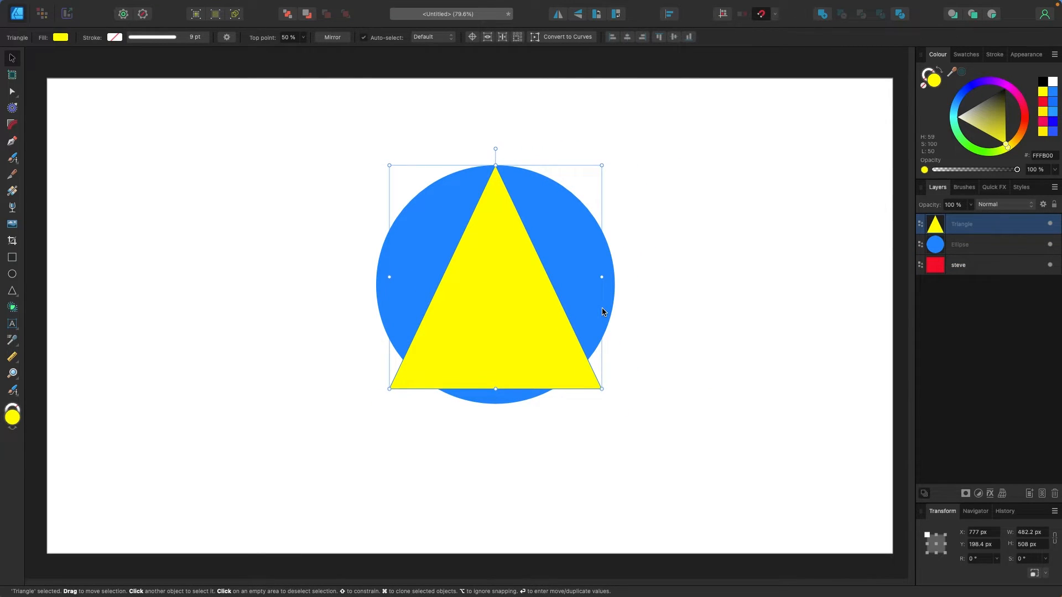
click(702, 333)
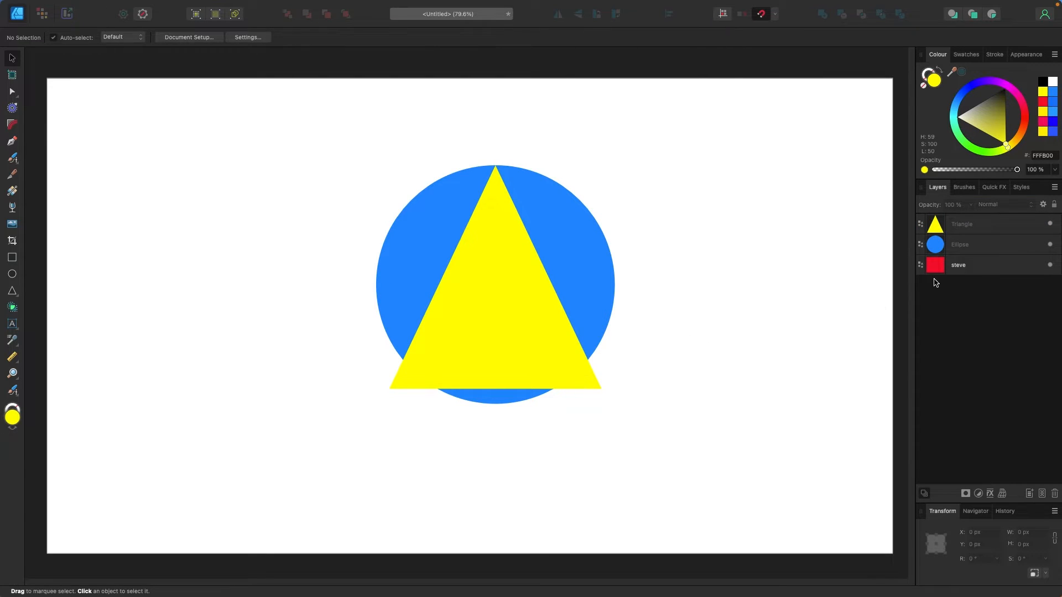
Bring the red rectangle's layer to the top of the layer stack and reposition the rectangle over the other shapes
click(986, 271)
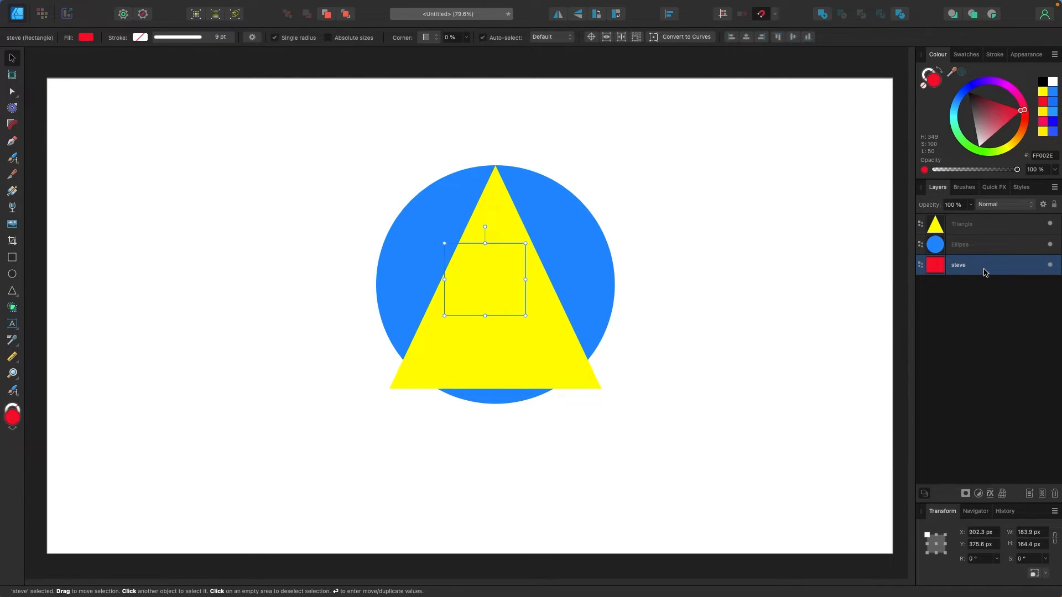
drag(976, 271, 982, 220)
mouse_move(463, 288)
mouse_down()
mouse_move(448, 289)
mouse_move(474, 293)
mouse_up()
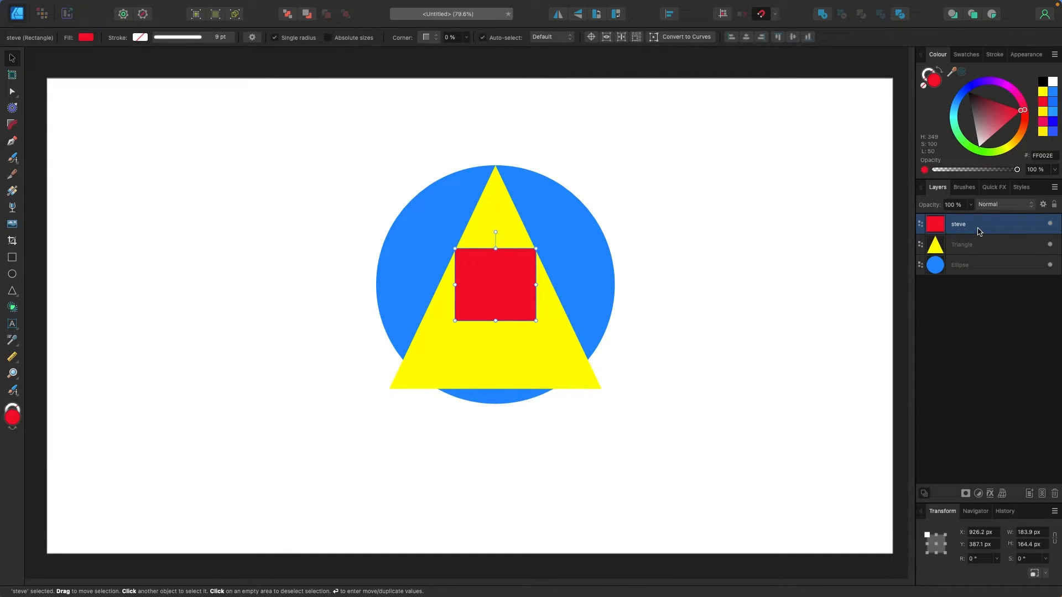
mouse_move(969, 224)
mouse_down()
mouse_move(969, 251)
mouse_move(968, 222)
mouse_up()
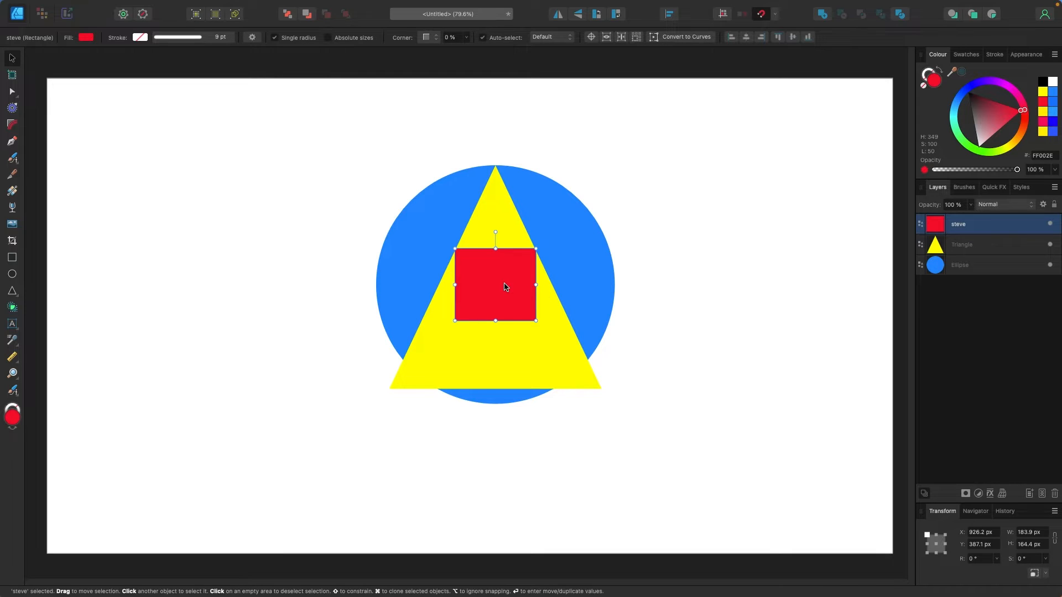
drag(508, 286, 409, 295)
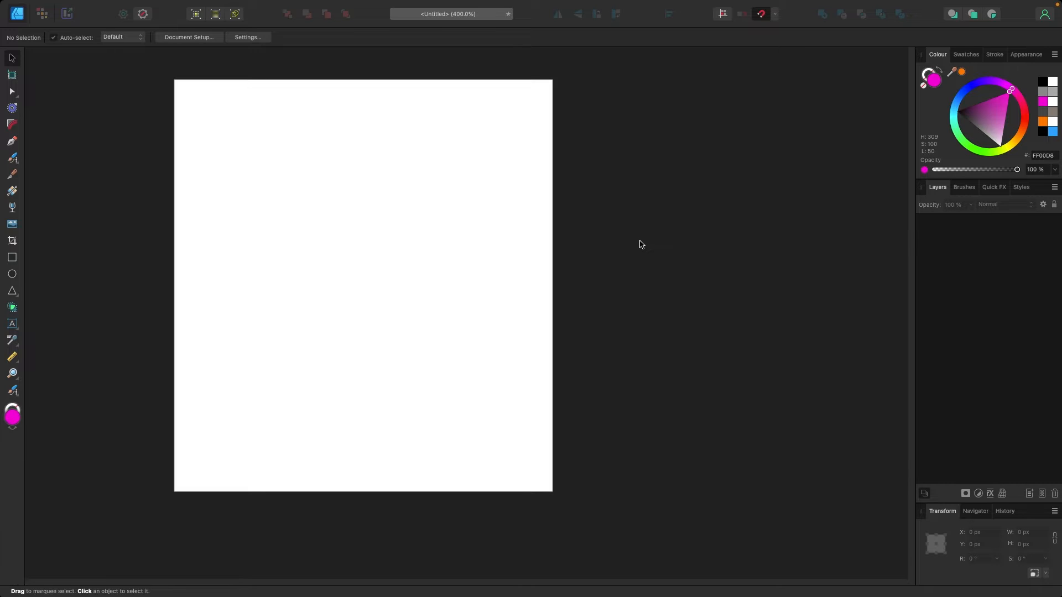
Reset the studio panels to their default layout
mouse_move(363, 3)
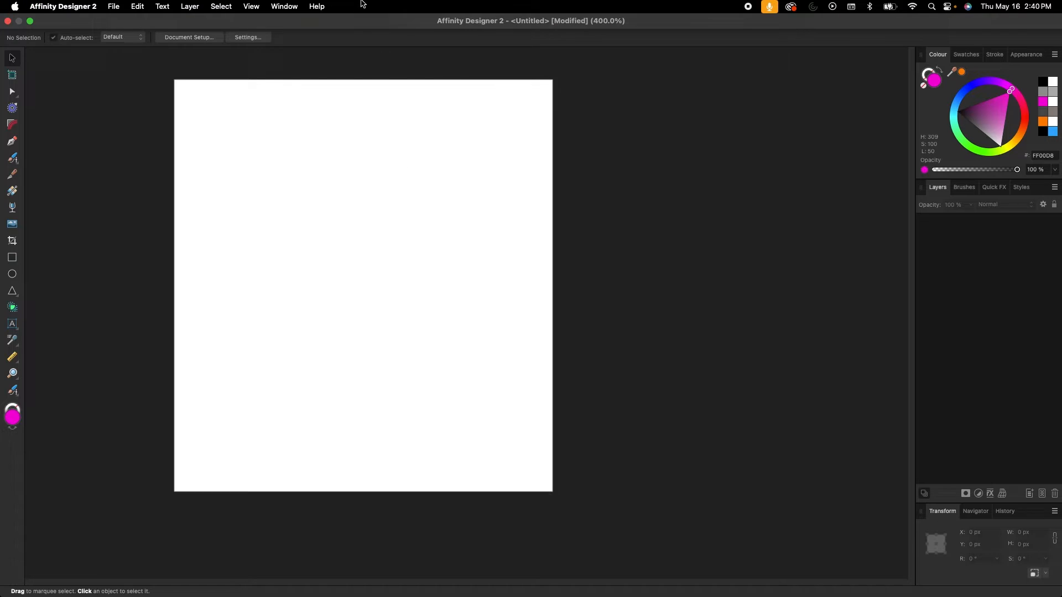
click(278, 6)
mouse_move(303, 126)
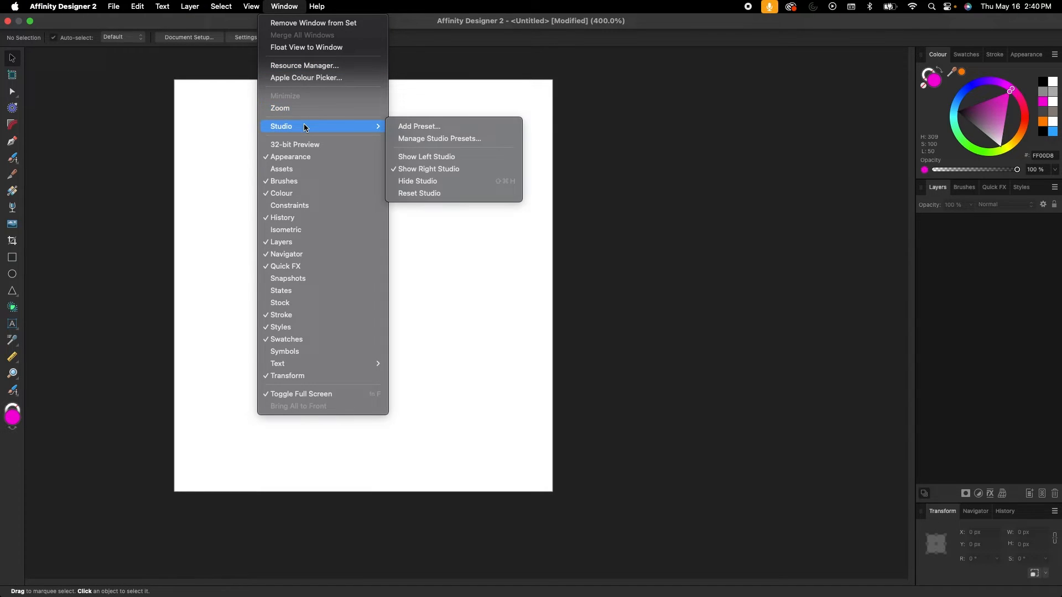
click(493, 194)
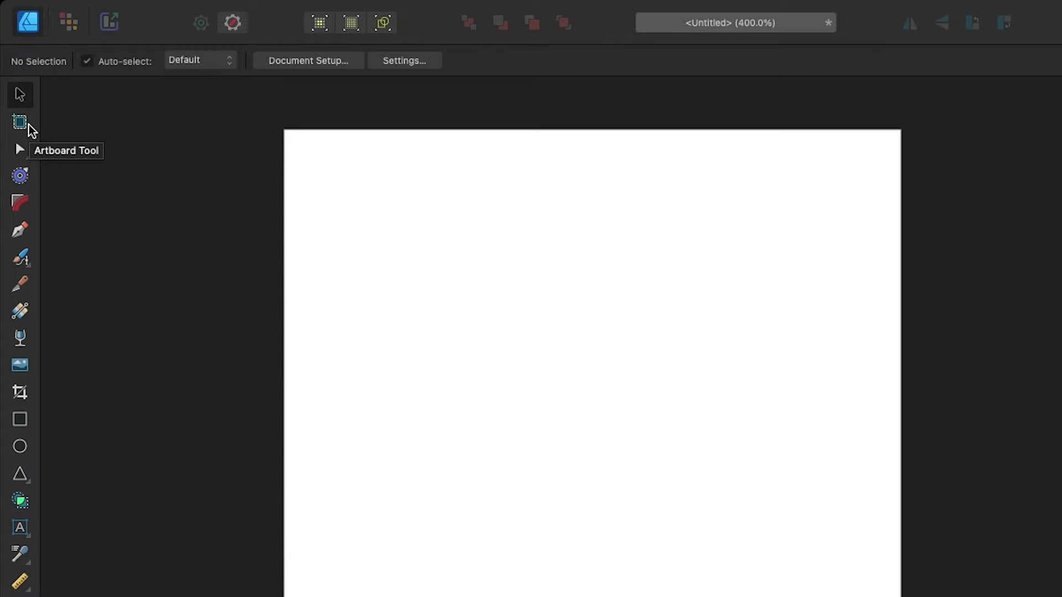
Draw an artboard of about 206 by 191 px covering the blank page
click(21, 123)
drag(218, 118, 510, 556)
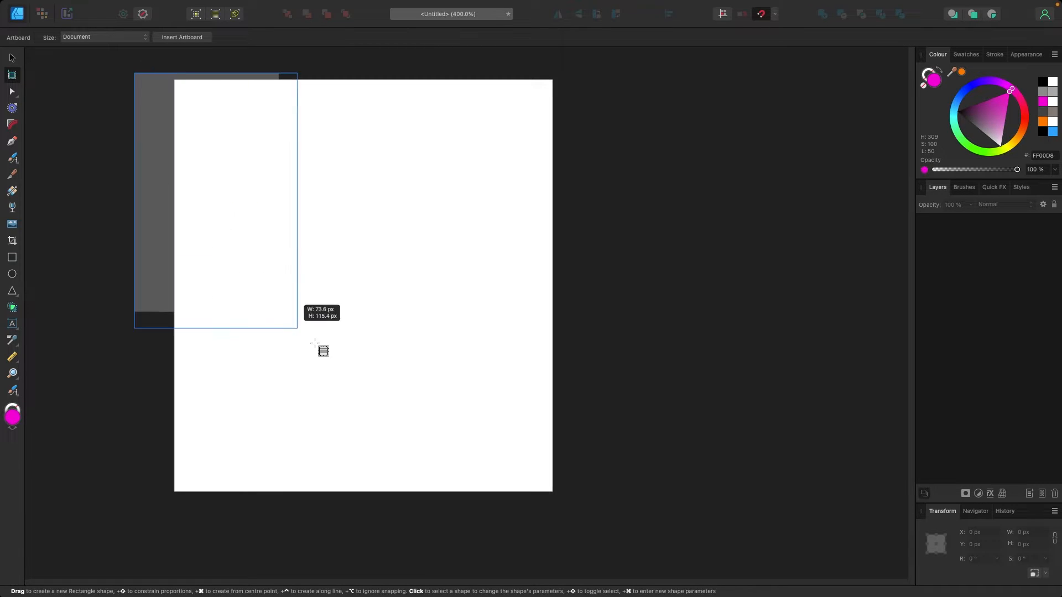
drag(314, 343, 580, 489)
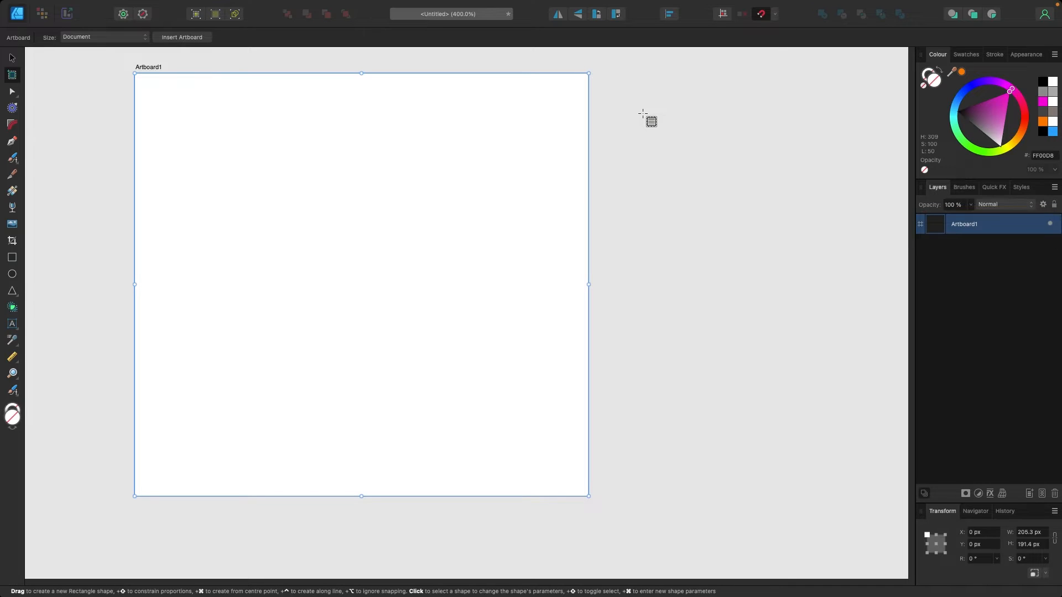
Draw two smaller artboards of about 85 by 96 px and 85 by 94 px, stacked beside the large one, and deselect
drag(596, 73, 785, 285)
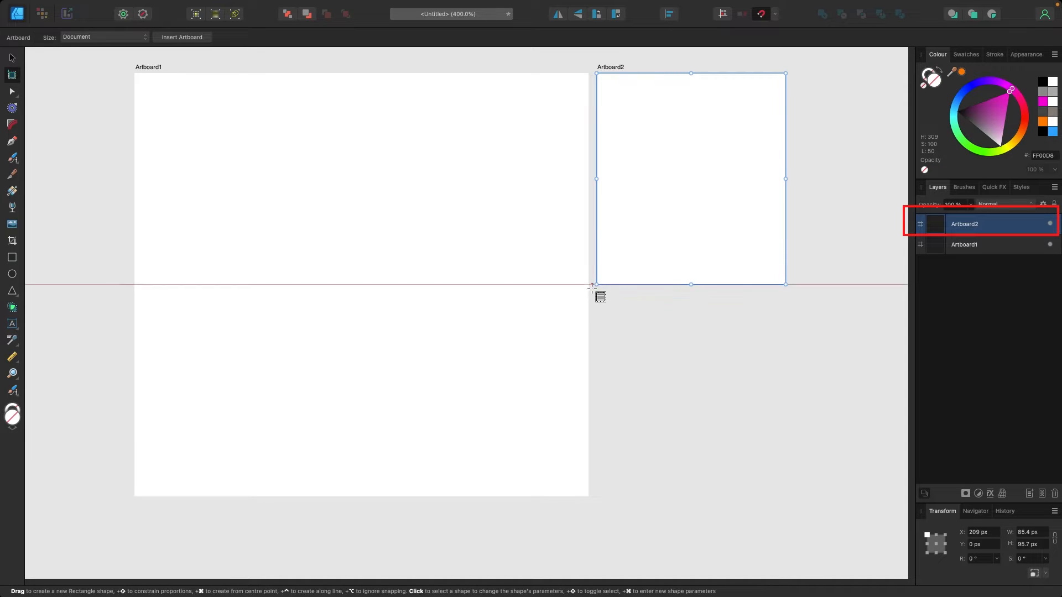
mouse_move(597, 289)
mouse_down()
mouse_move(692, 468)
mouse_move(749, 495)
mouse_move(785, 496)
mouse_up()
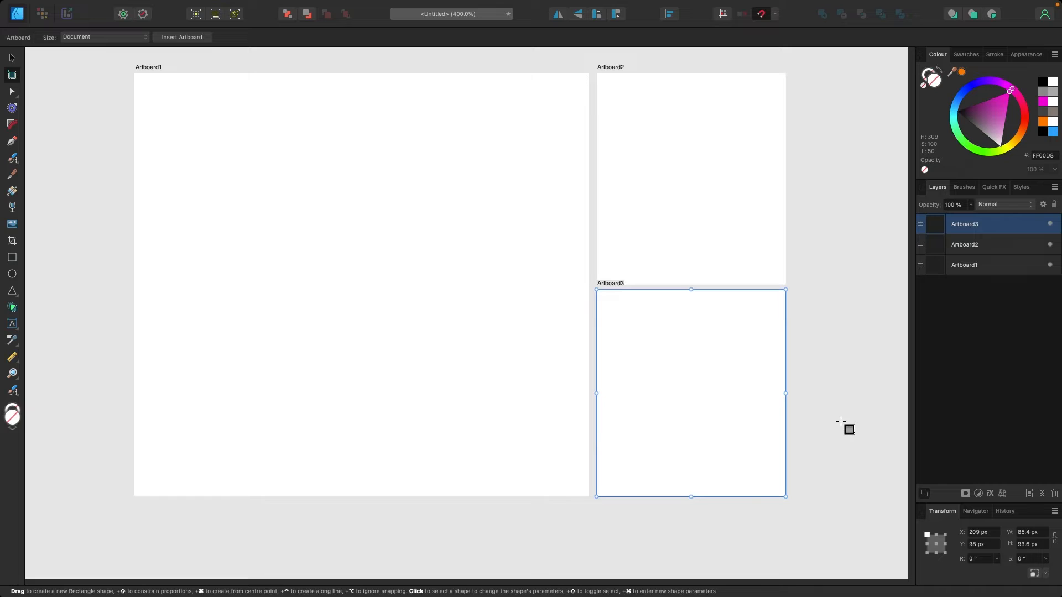
click(12, 58)
click(78, 105)
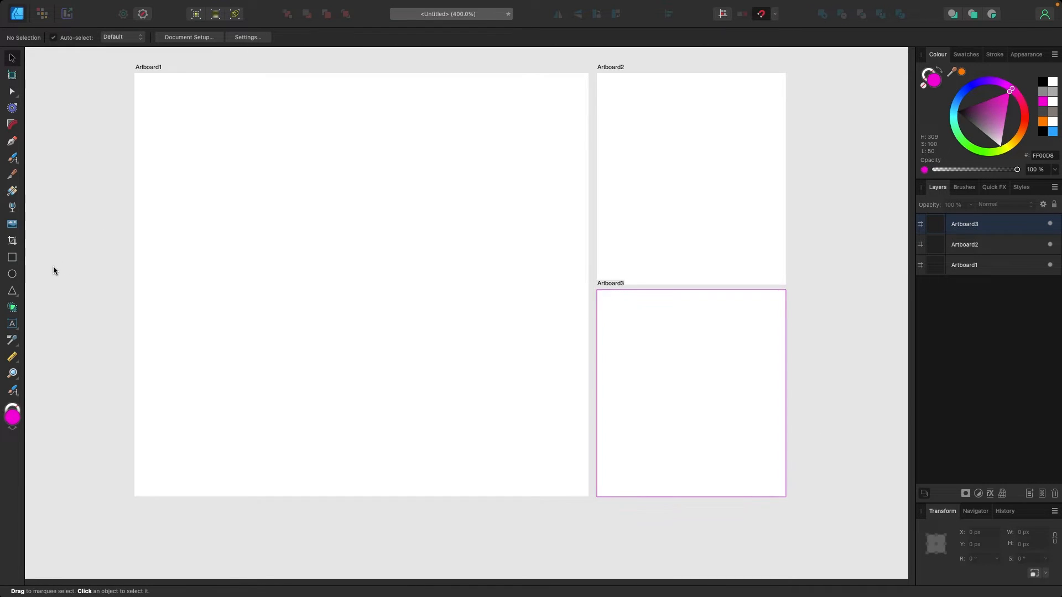
Draw a magenta circle about 129 px wide on Artboard1, centre it on the artboard and deselect
click(12, 274)
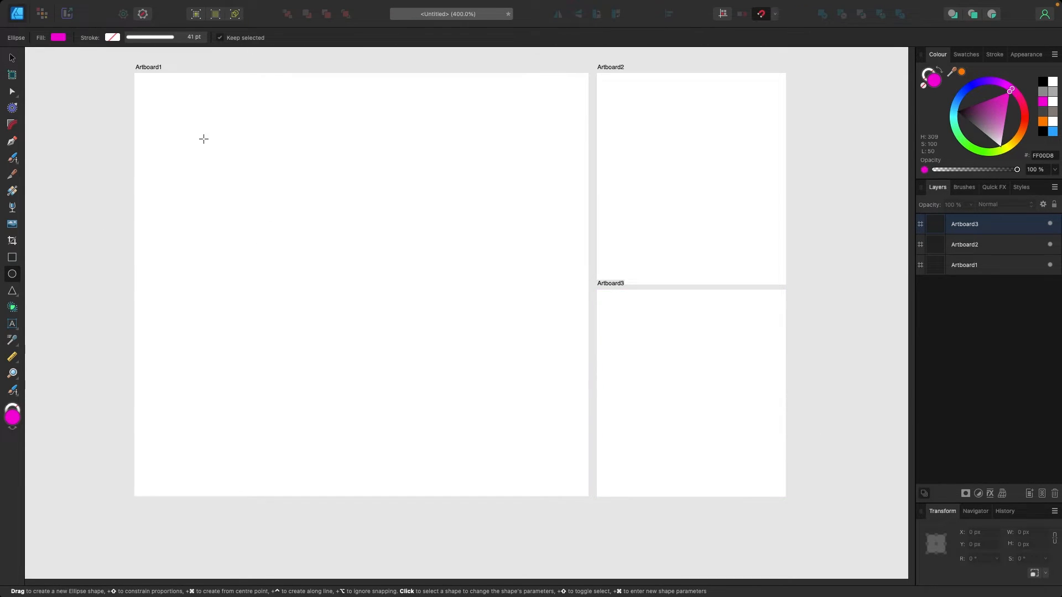
drag(203, 139, 498, 427)
click(13, 57)
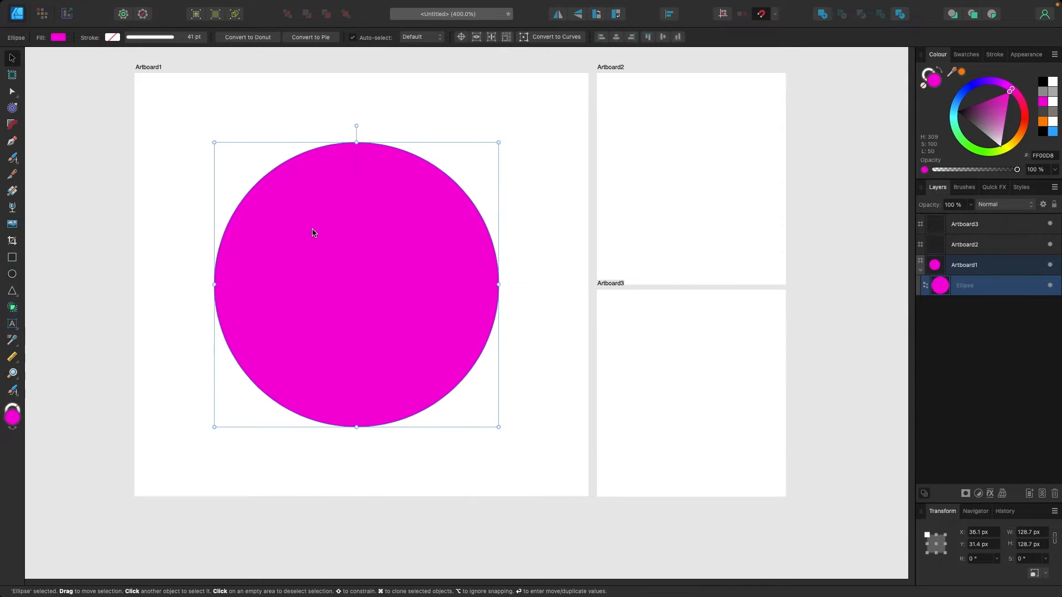
drag(312, 232, 340, 290)
click(64, 215)
Add the white text "DJ" on the magenta circle, enlarge it to about 68 by 49 px and centre it
click(12, 323)
text(DJ)
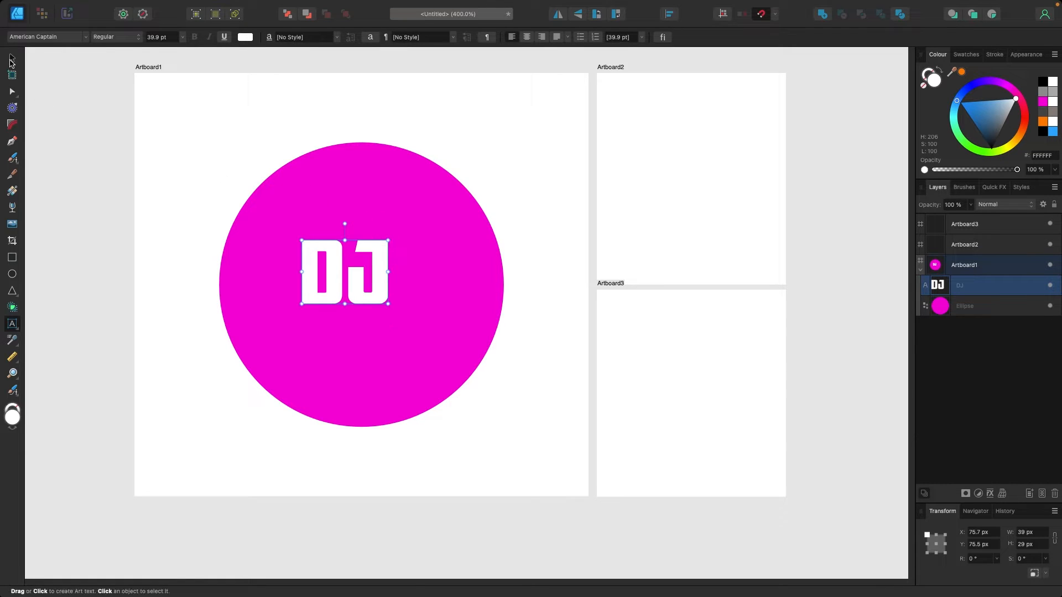
click(11, 58)
drag(388, 240, 452, 195)
drag(426, 242, 411, 276)
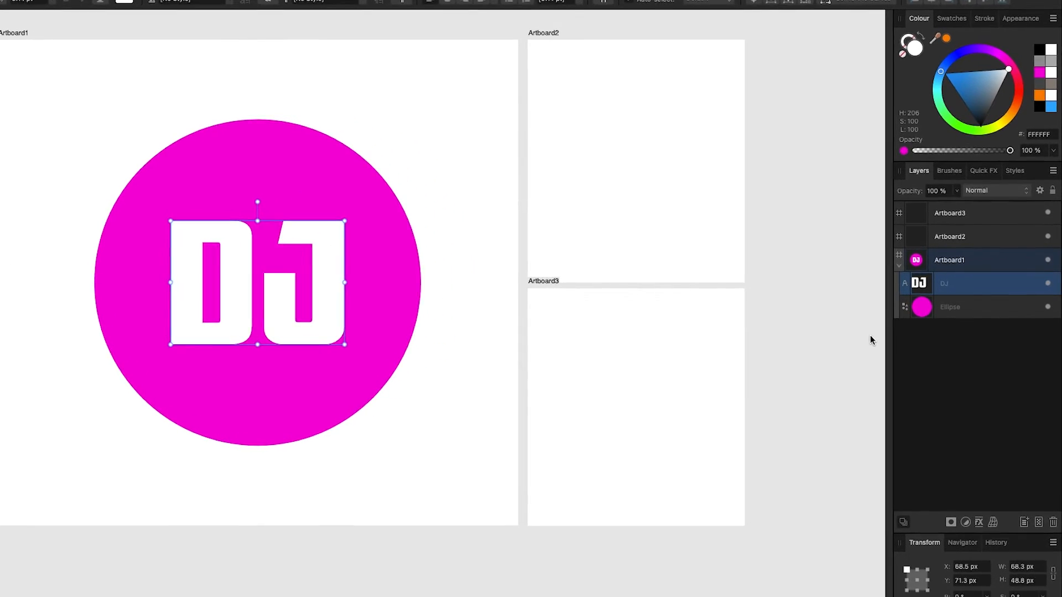
Collapse and expand Artboard1's contents in the layer stack to examine its nested layers, and deselect
click(891, 265)
click(892, 264)
click(891, 266)
click(891, 266)
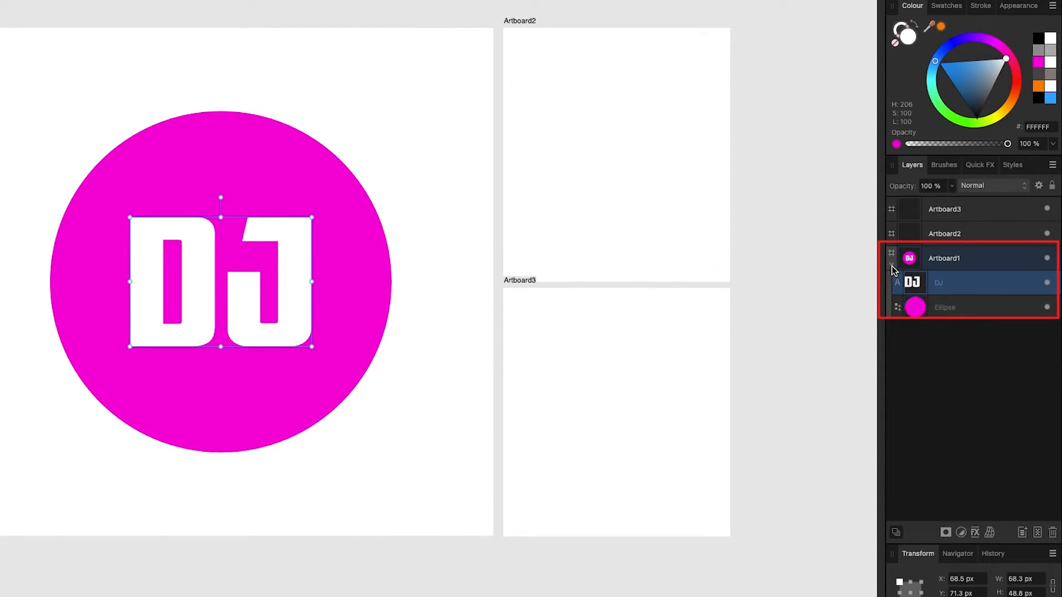
click(891, 265)
click(891, 265)
click(830, 279)
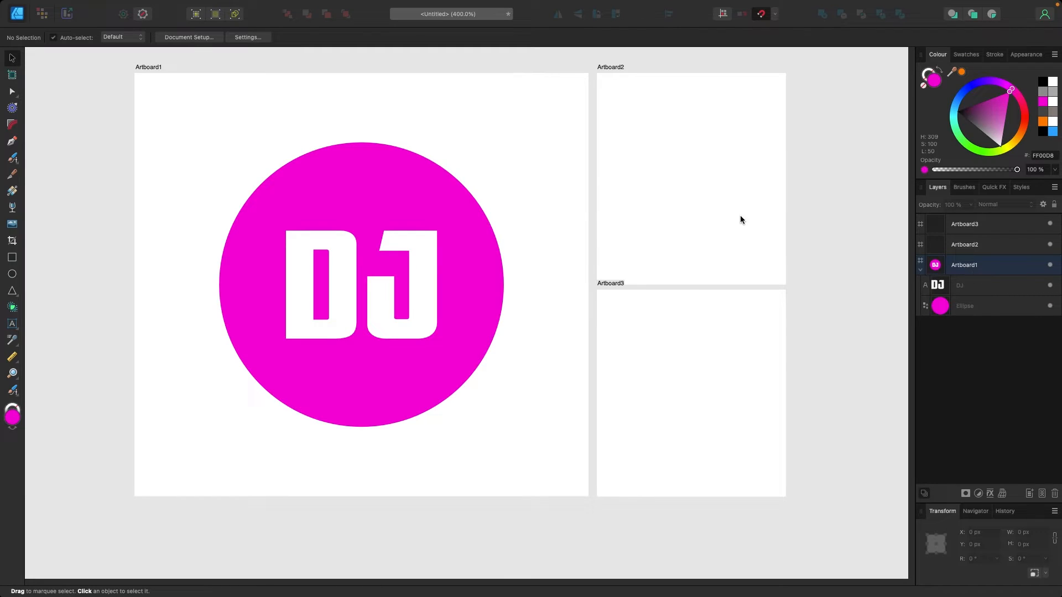
Draw a circle about 61 px wide in the middle of Artboard2 and fill it with grey 969696
click(741, 219)
key(m)
key(e)
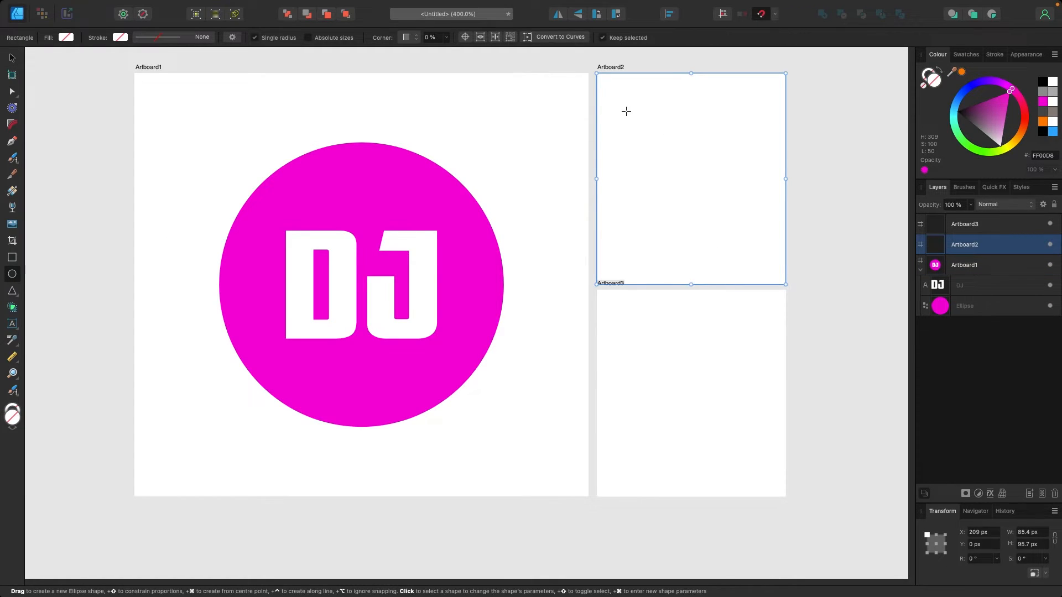
drag(625, 111, 760, 244)
click(1042, 94)
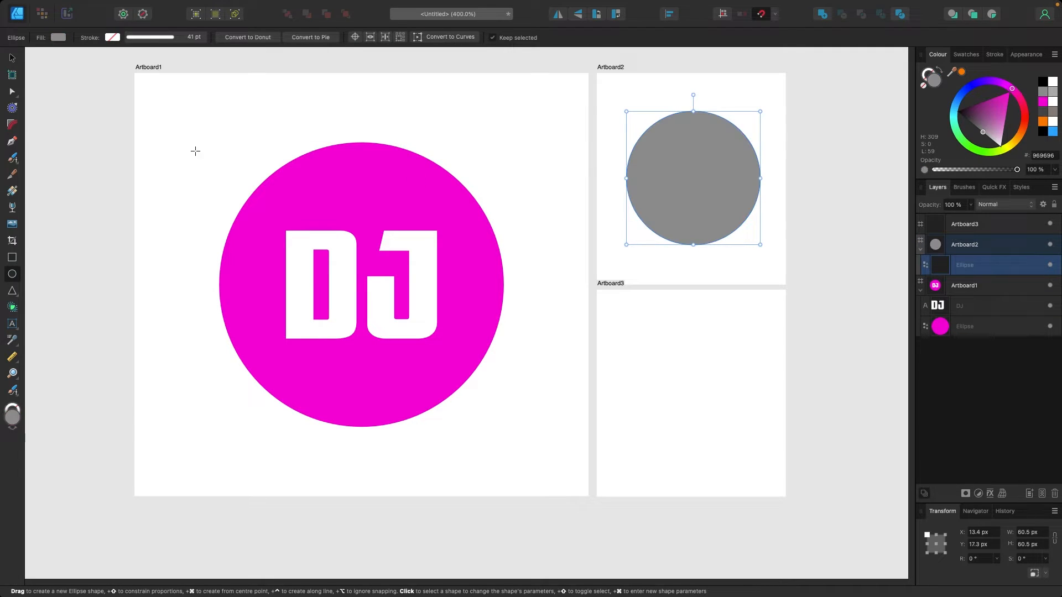
click(13, 58)
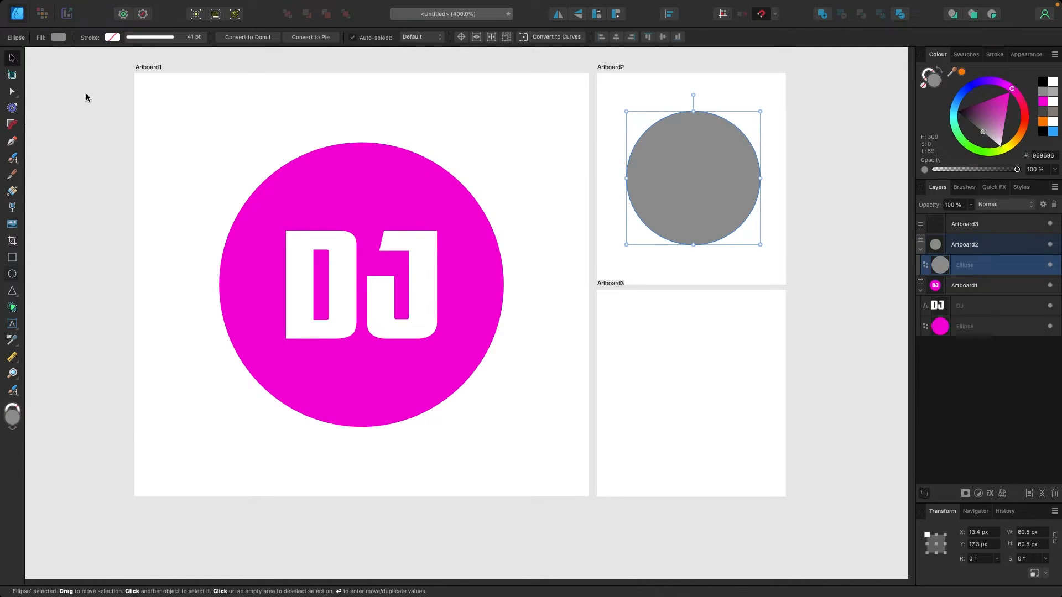
Add the white text "DJ" centred on Artboard2's grey circle and deselect
click(12, 324)
drag(656, 159, 695, 180)
text(DJ)
key(Escape)
click(843, 188)
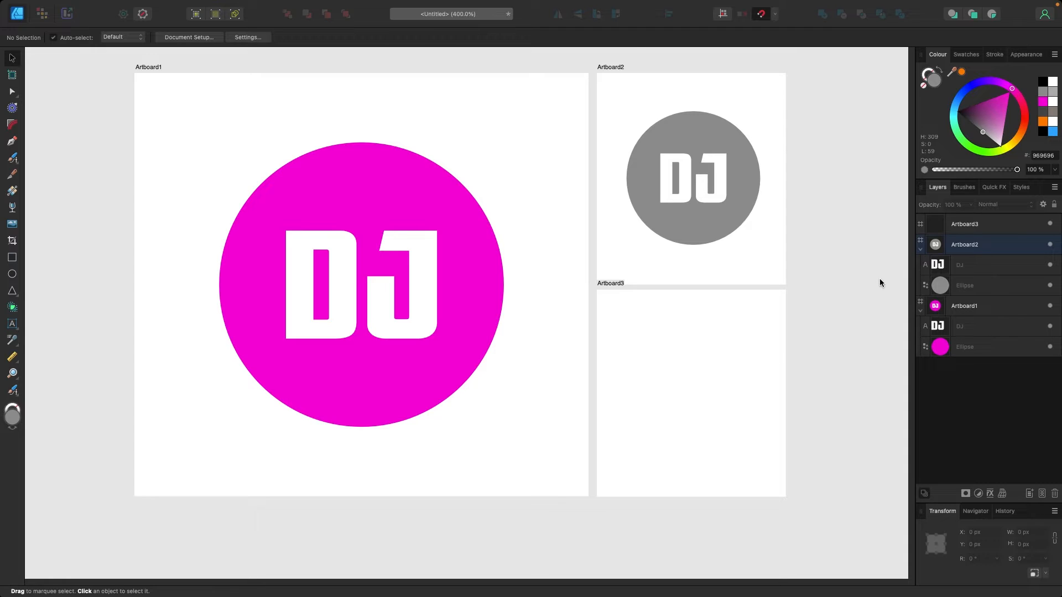
Toggle Artboard2's contents open and closed in the layer stack, leaving them collapsed
click(922, 251)
click(922, 251)
click(922, 251)
click(922, 251)
click(922, 250)
click(921, 250)
click(922, 251)
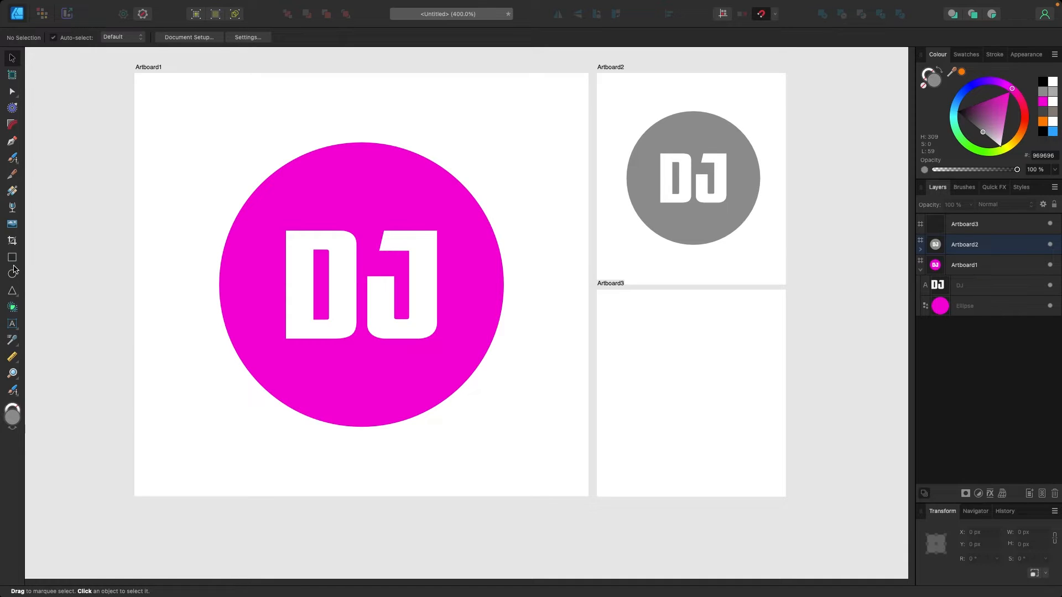
Draw a grey circle about 61 px wide on Artboard3
click(12, 276)
drag(609, 324, 746, 455)
click(12, 59)
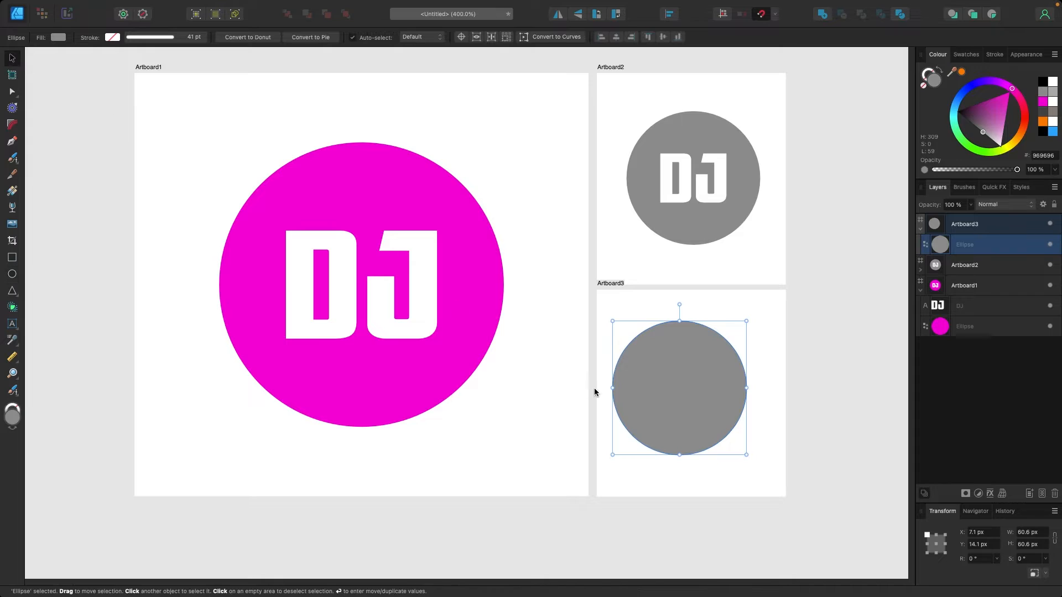
Shift Artboard3's circle slightly, place a magenta FF00DB rectangle of about 53 by 19 px across it, and deselect
drag(655, 393, 759, 418)
click(12, 257)
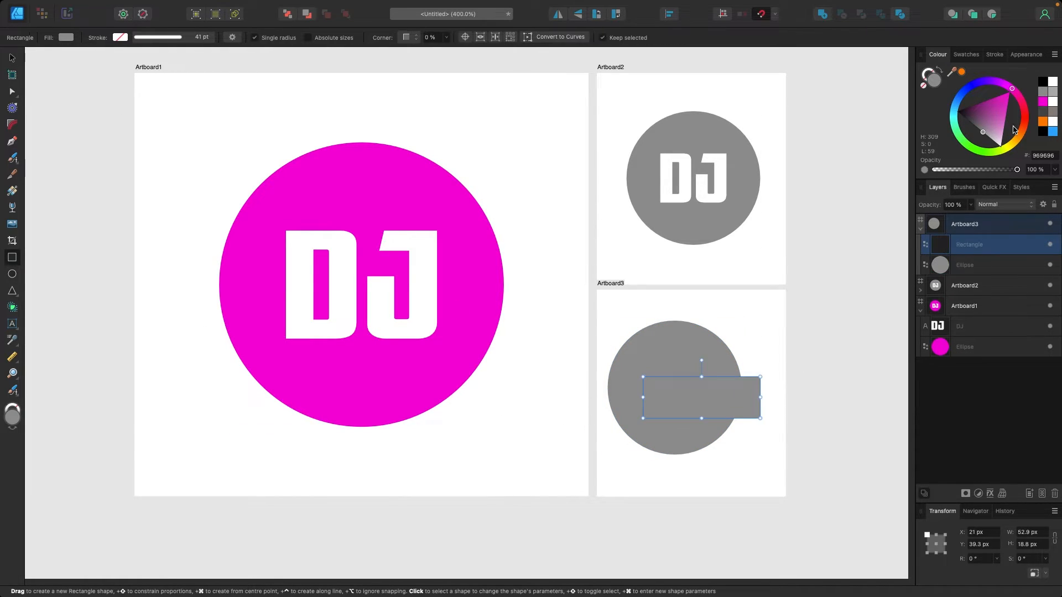
click(1041, 102)
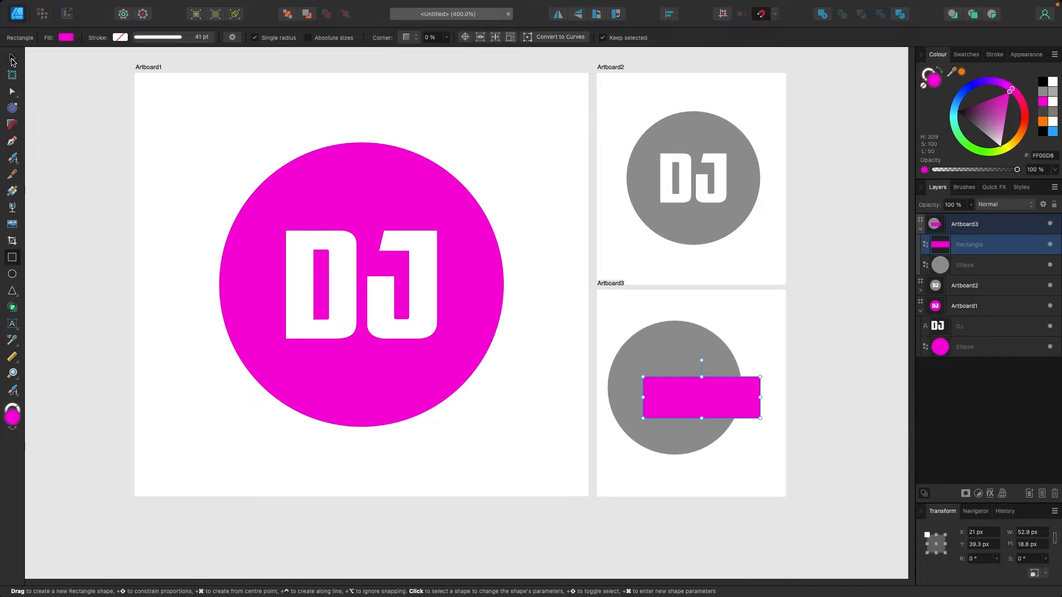
click(13, 59)
drag(675, 406, 687, 408)
click(871, 358)
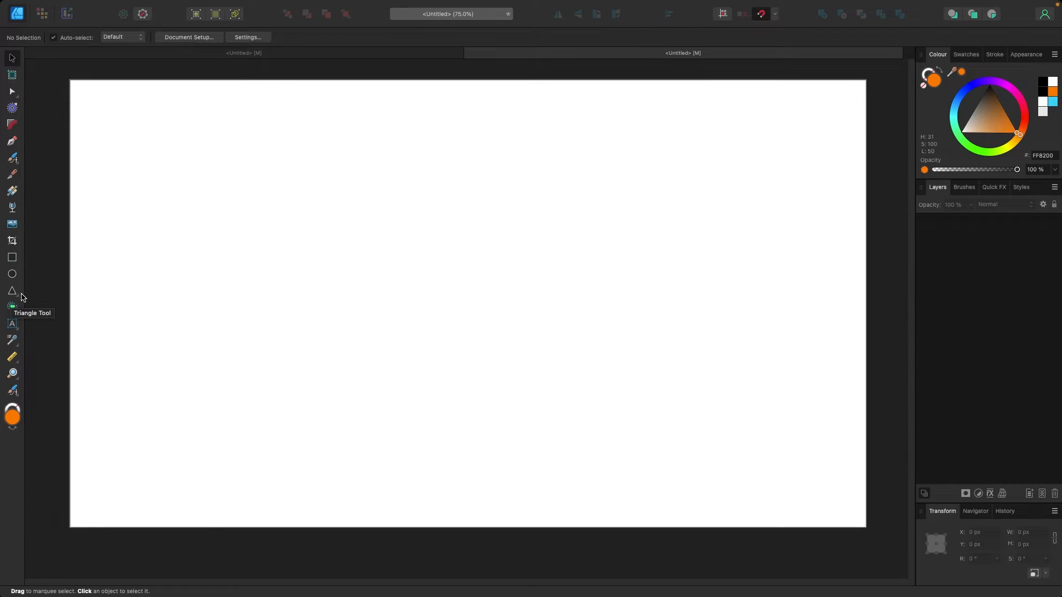
Draw a triangle about 656 px wide and high, fill it with blue 00A7FF and move it towards the page centre
click(12, 290)
drag(379, 155, 704, 376)
click(957, 105)
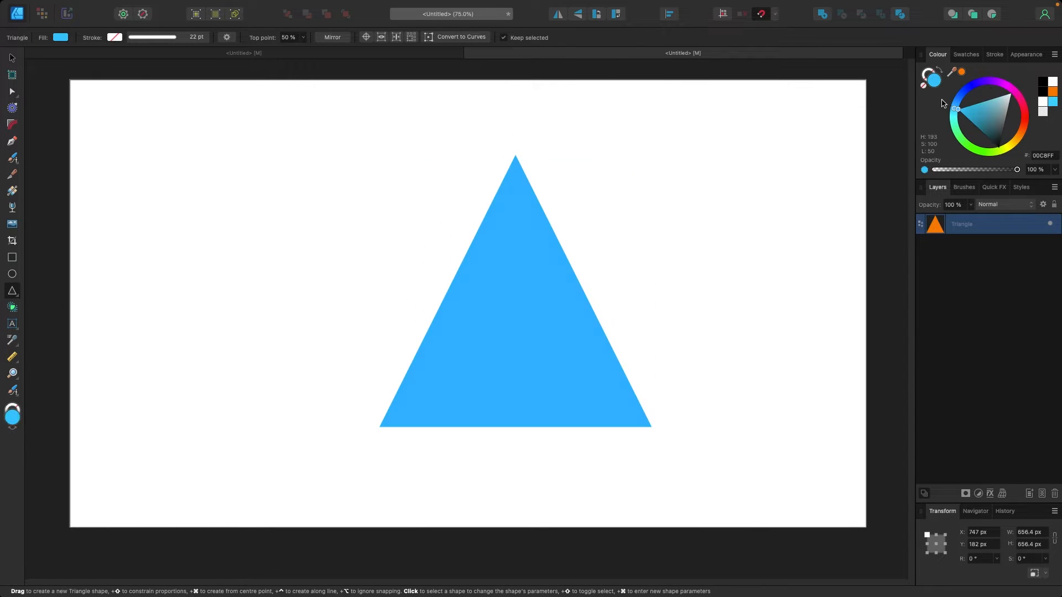
click(12, 57)
drag(519, 331, 492, 329)
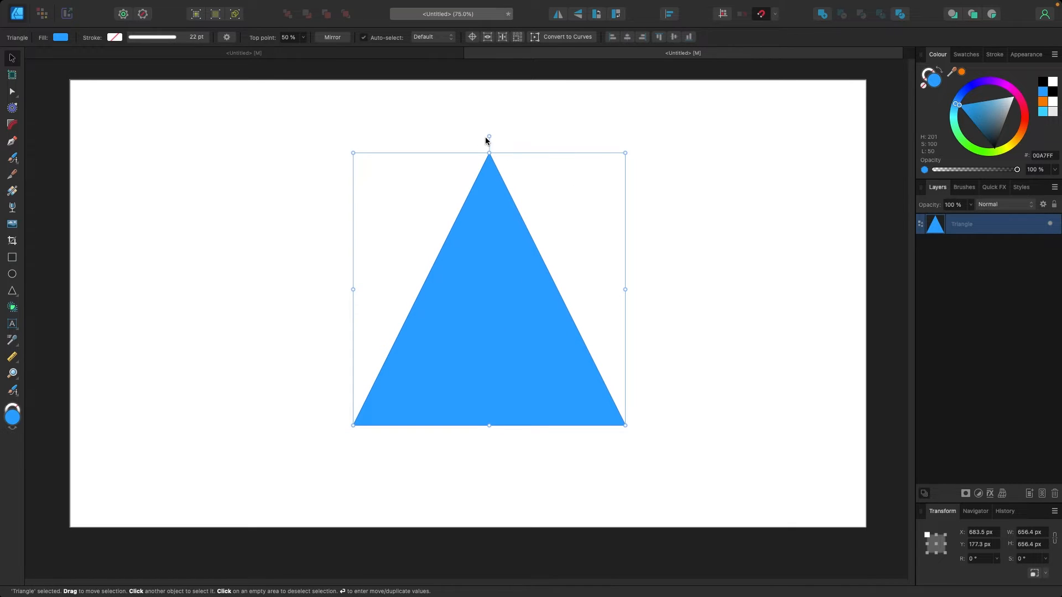
Rotate the blue triangle about -0.3°, scale it down to about 644 px and reposition it slightly
drag(489, 139, 524, 213)
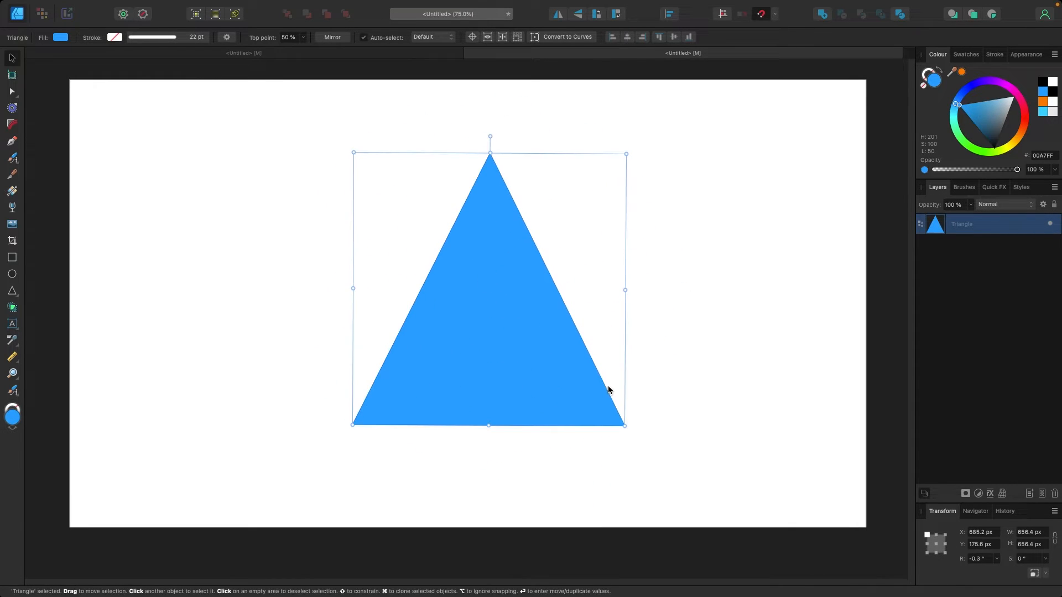
drag(625, 426, 615, 427)
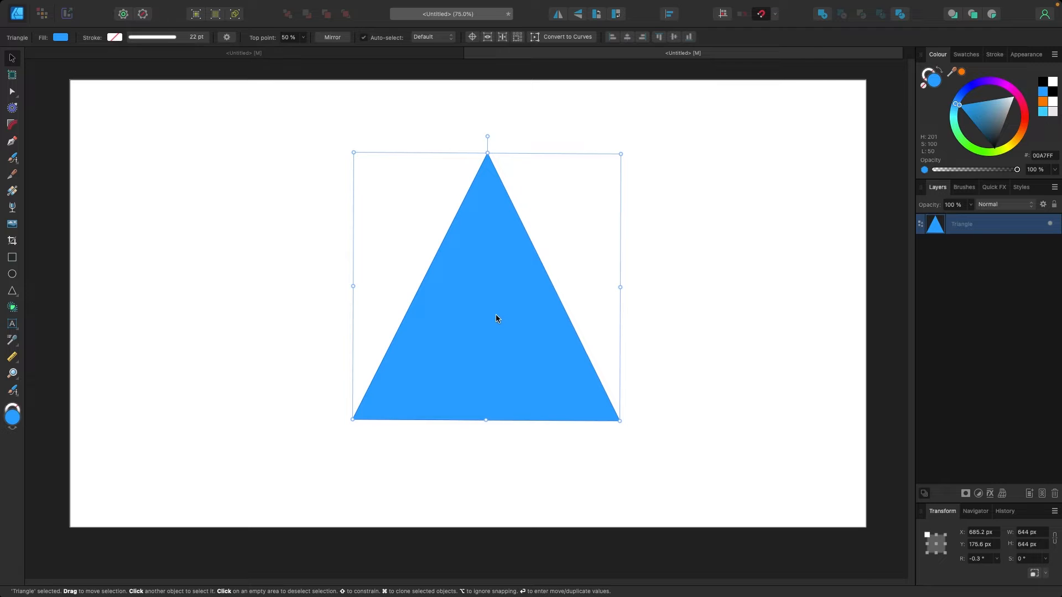
drag(495, 314, 489, 316)
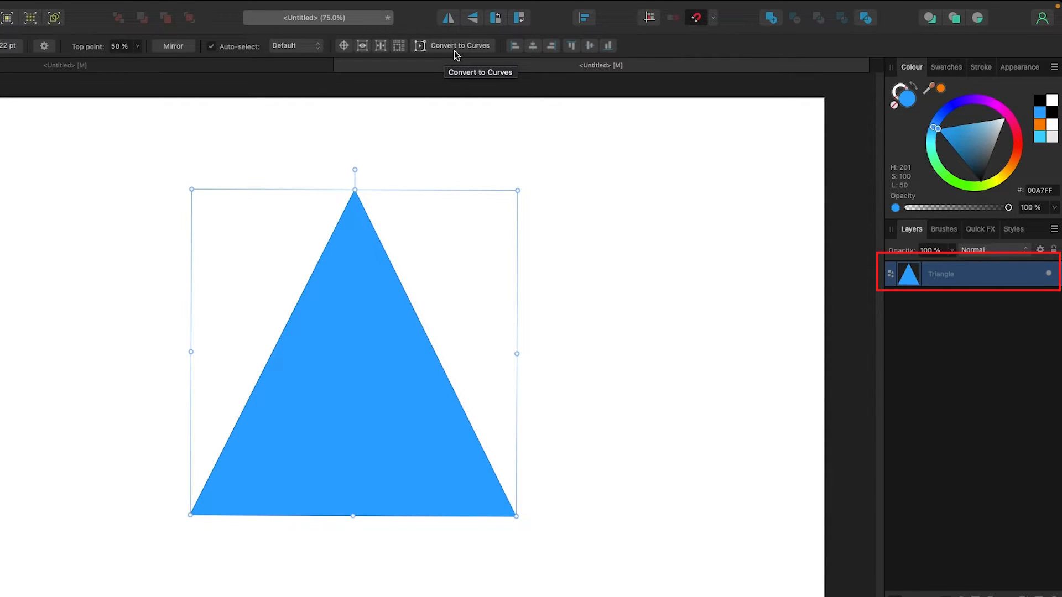
Convert the triangle to curves and move its two base corner nodes outward and down
click(454, 50)
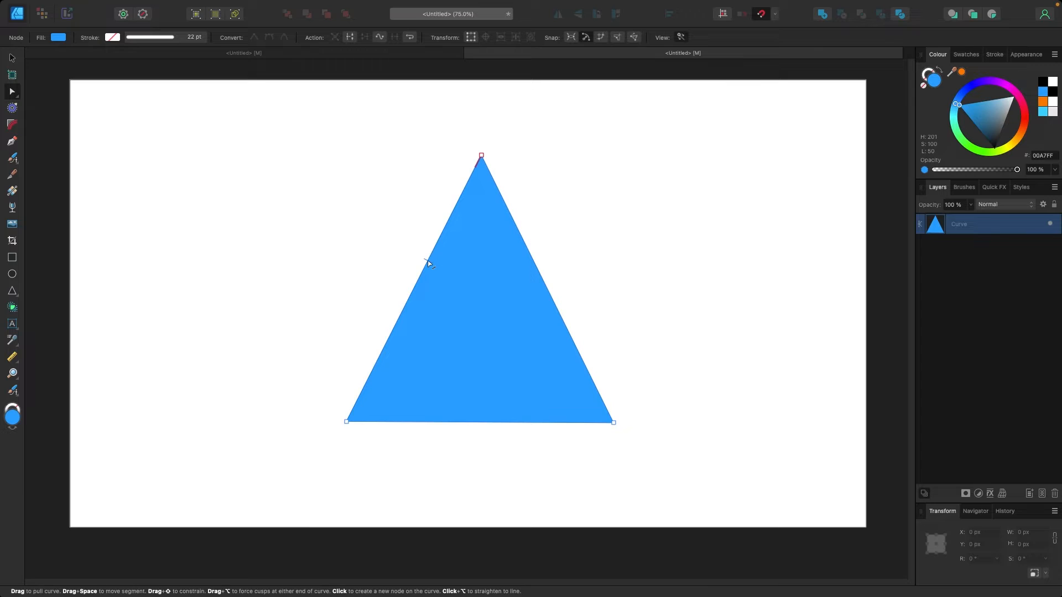
drag(359, 418, 313, 438)
drag(613, 424, 649, 440)
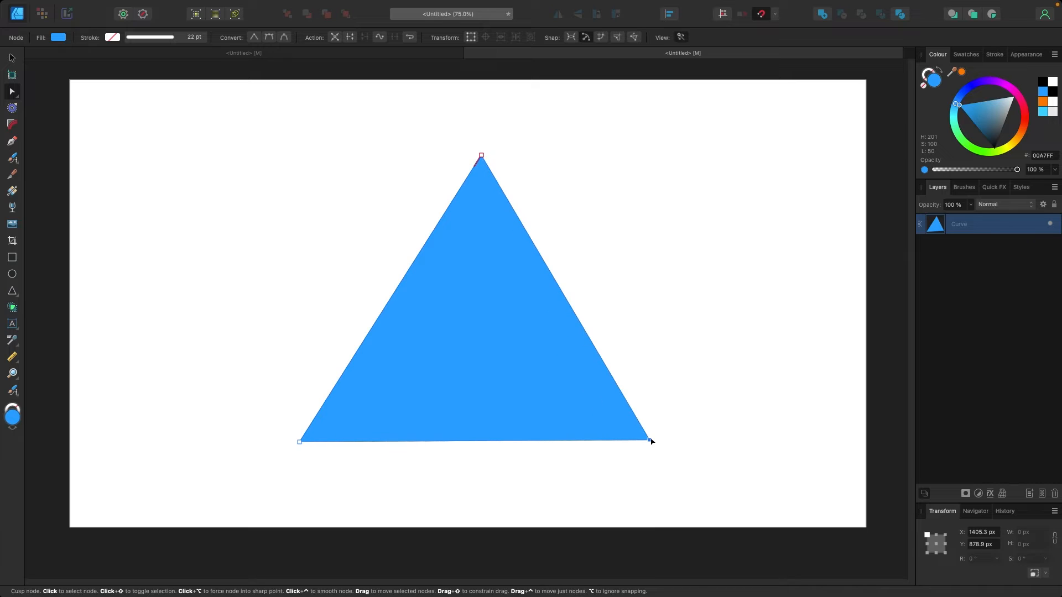
Add a node on each slanted side of the triangle and pull both nodes inward to reshape it
click(562, 294)
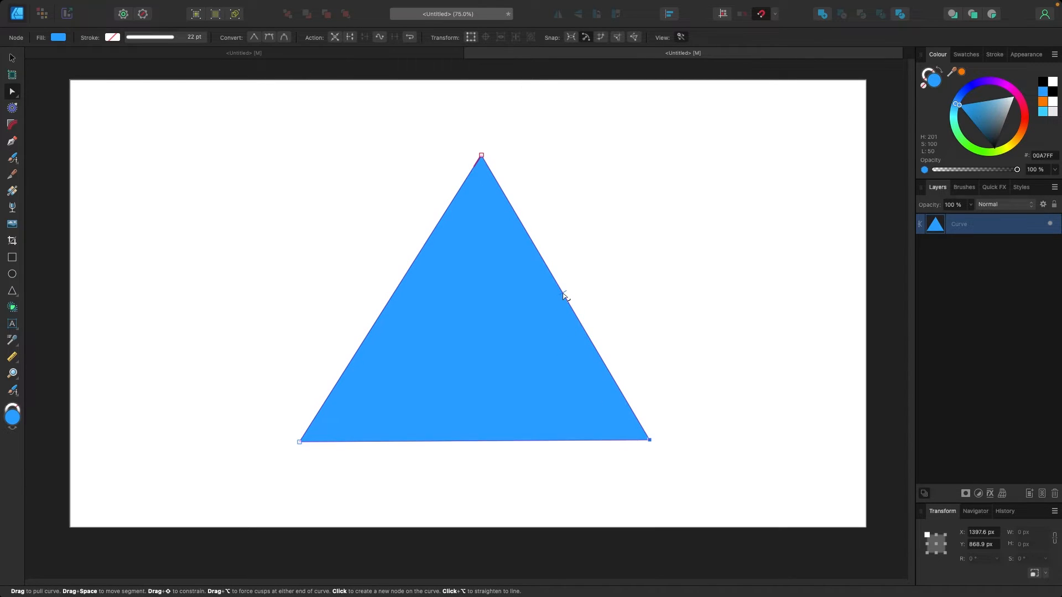
mouse_move(563, 295)
mouse_down()
mouse_move(429, 351)
mouse_move(721, 205)
mouse_move(557, 308)
mouse_move(548, 295)
mouse_up()
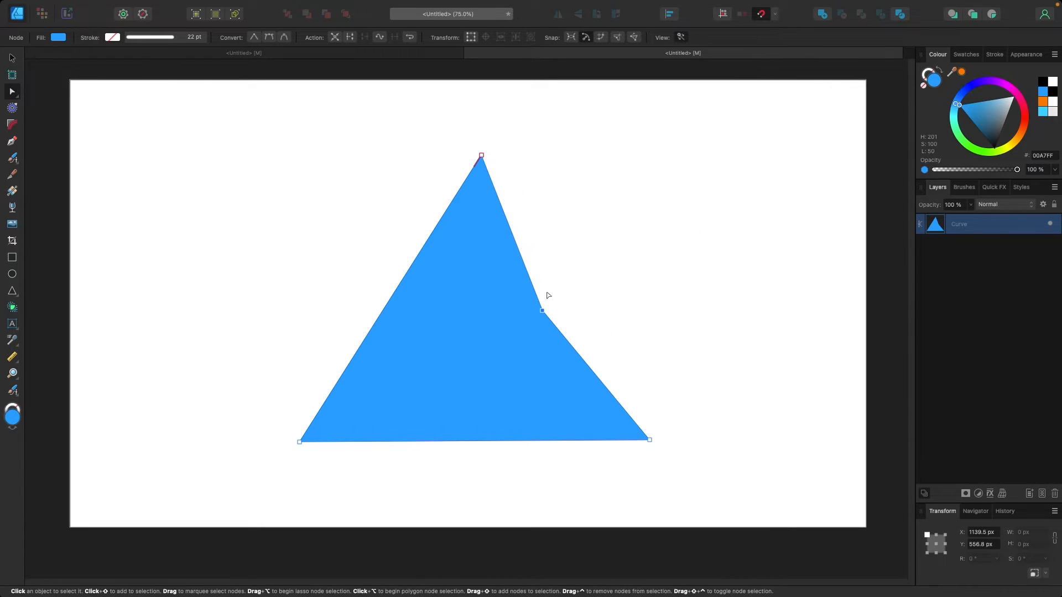
drag(398, 288, 494, 398)
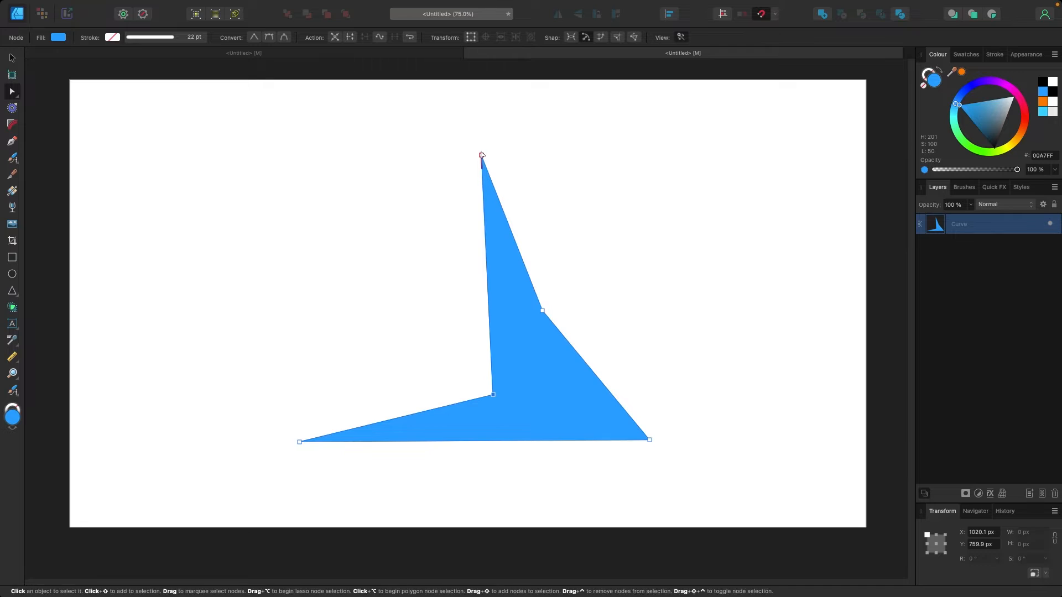
Delete the reshaped blue curve from the page
click(12, 57)
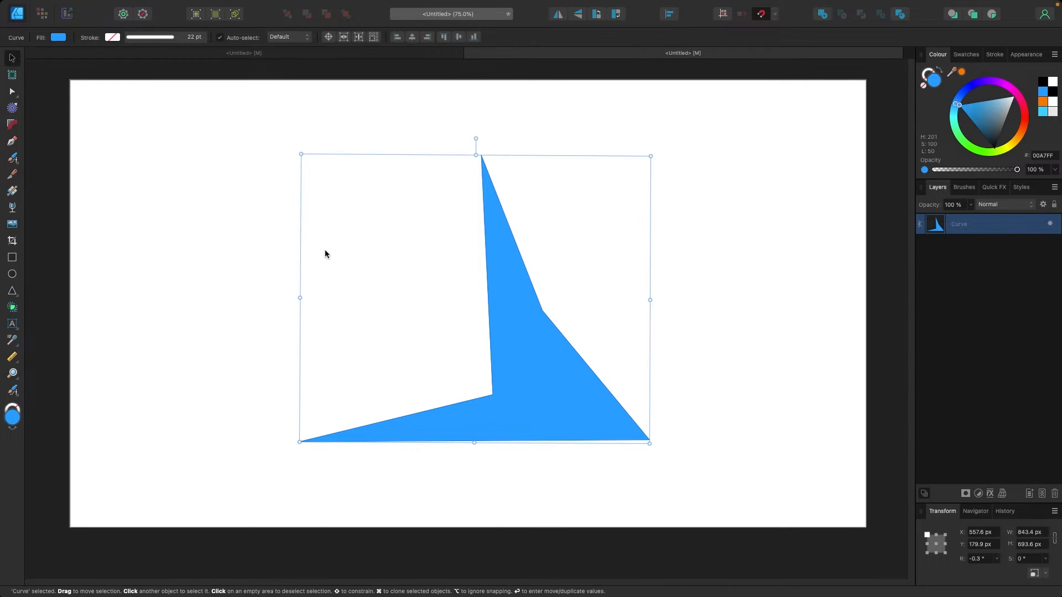
click(324, 251)
click(520, 385)
key(Delete)
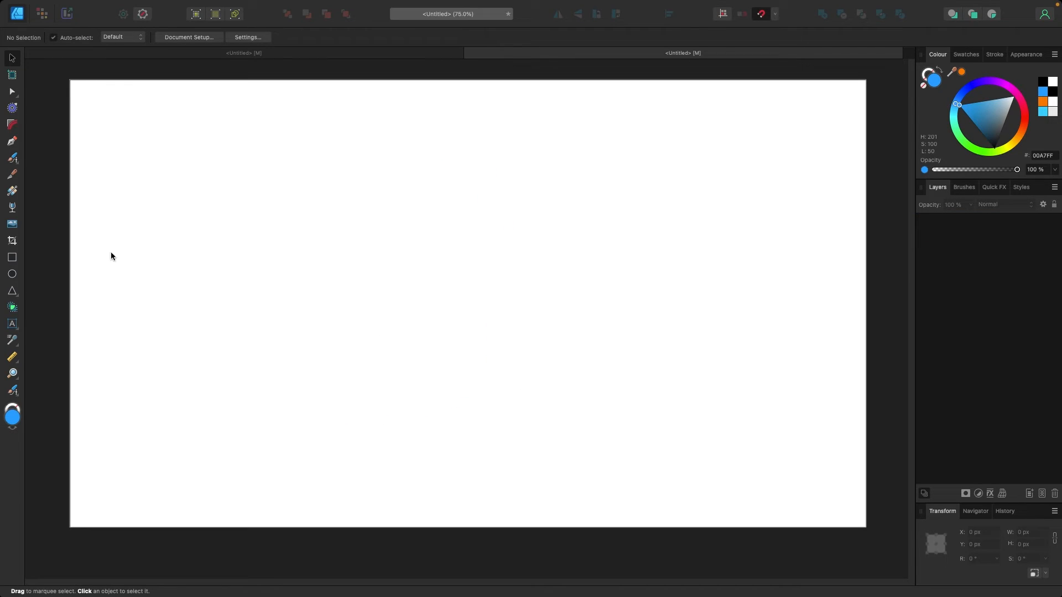
Add the text "HELLO" in orange Impact, enlarge it to about 1107 by 417 px and move it near the page centre
click(12, 324)
drag(255, 209, 309, 319)
text(HELLO)
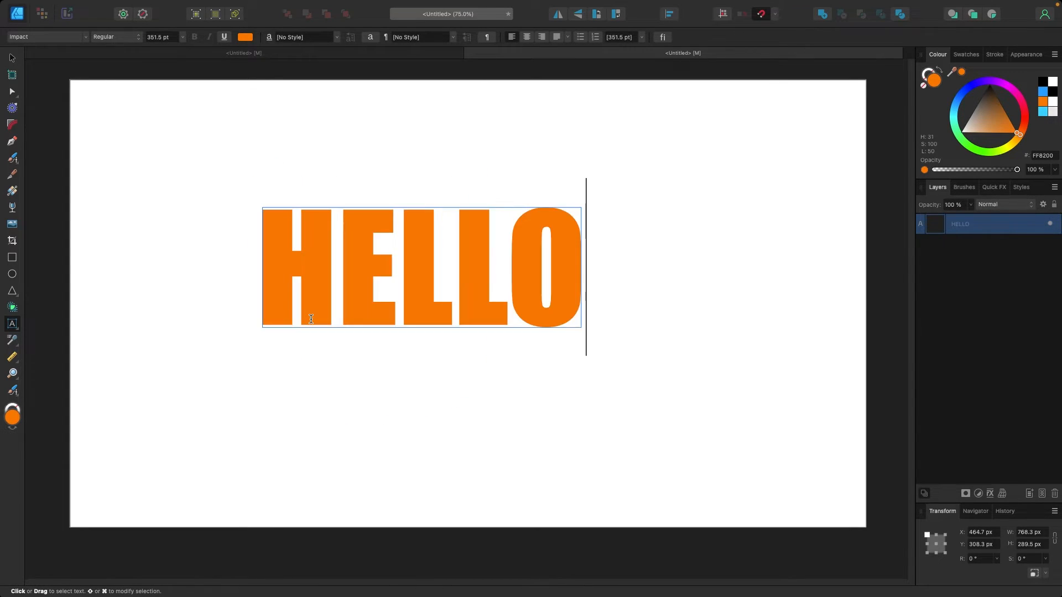
click(14, 58)
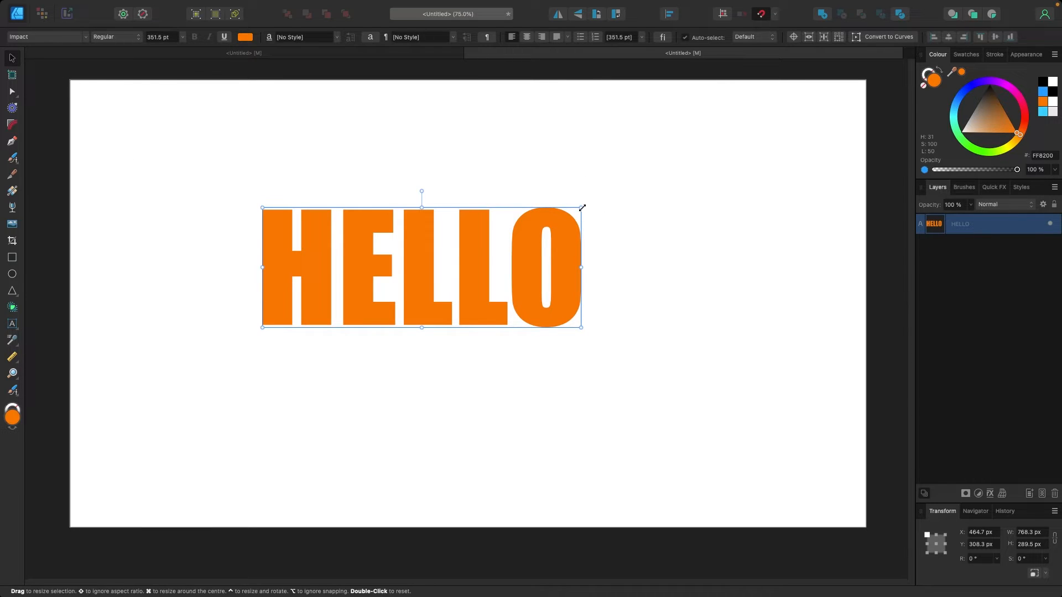
drag(581, 208, 721, 155)
drag(625, 206, 616, 243)
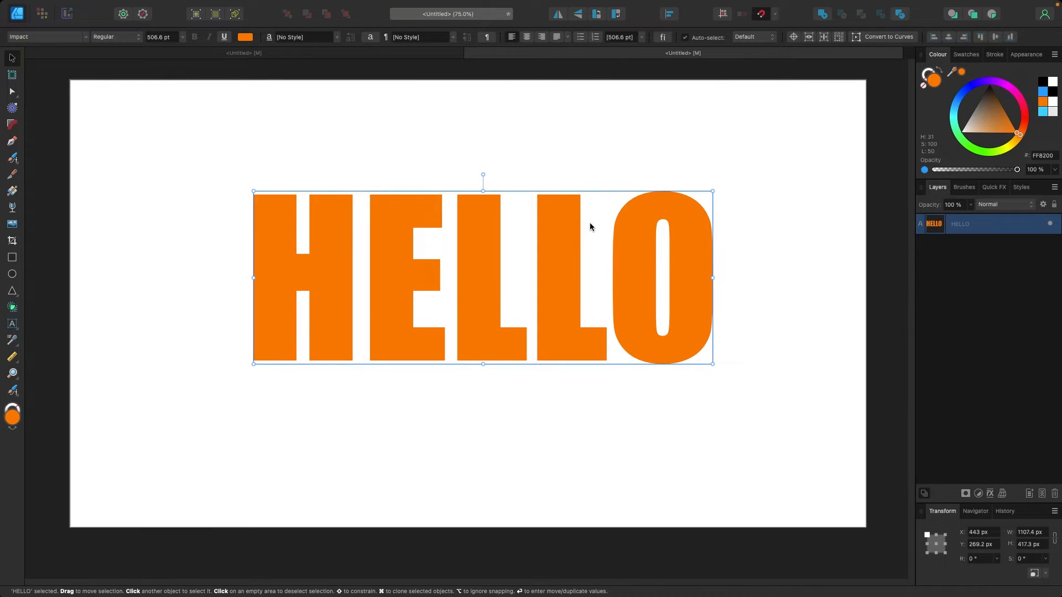
Nudge the HELLO text slightly left, convert it to curves and expand the resulting group to list the letters
drag(487, 256, 482, 257)
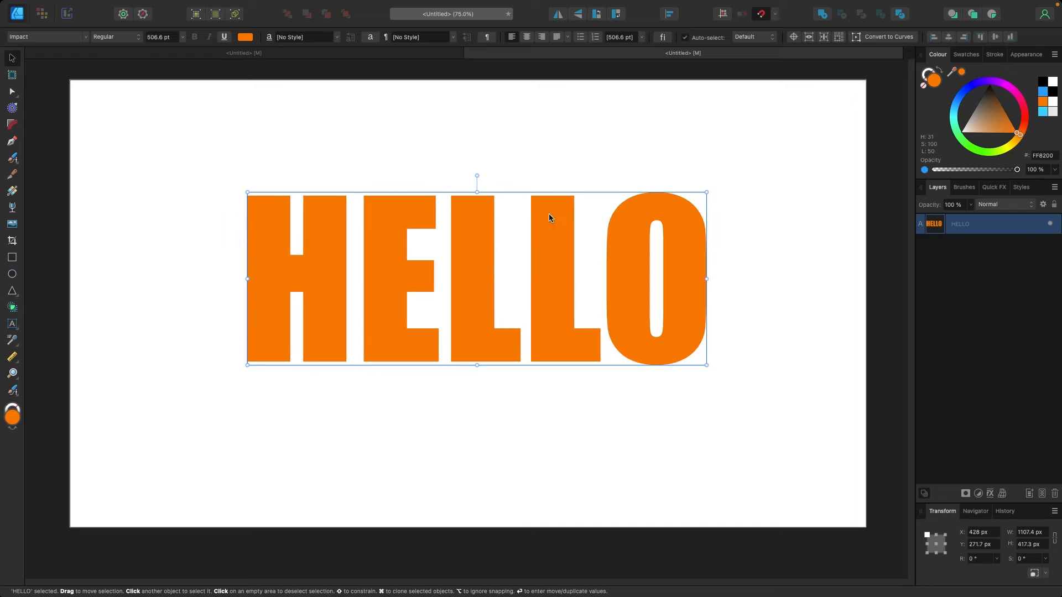
click(883, 37)
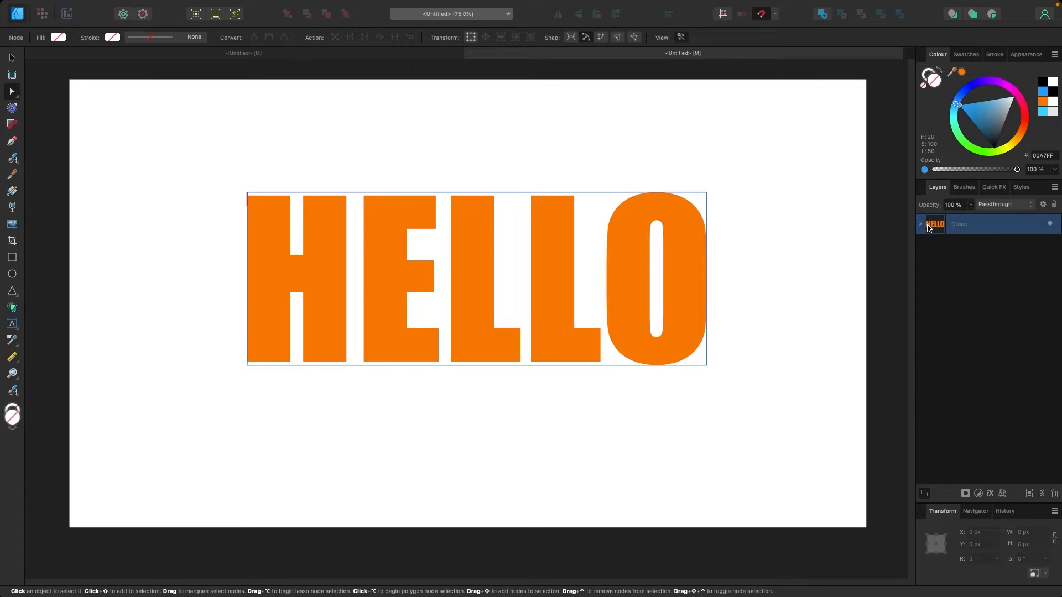
click(921, 228)
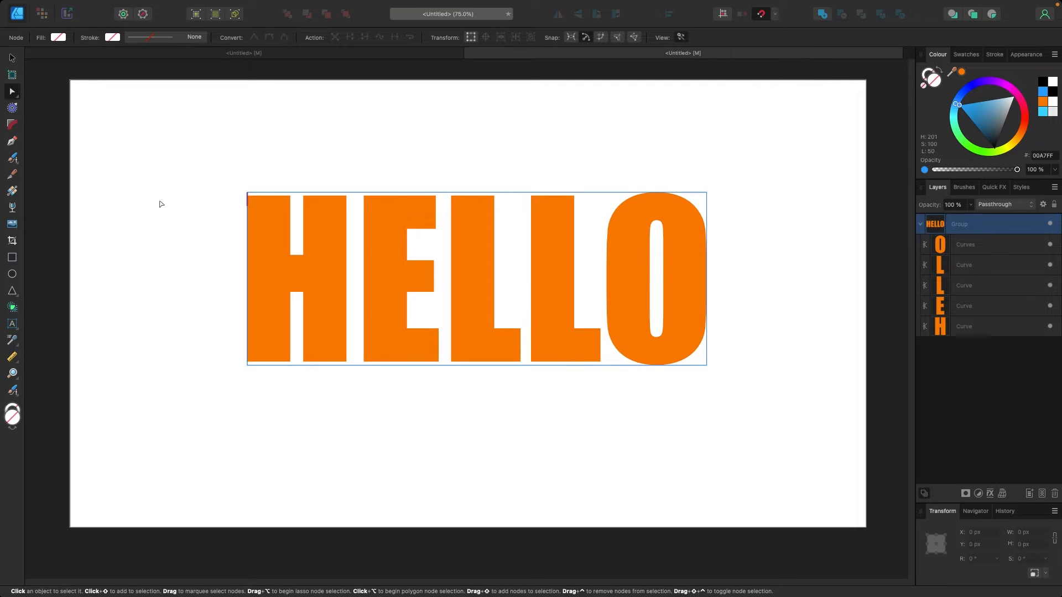
Reshape the letter H by raising its upper-right corner node and pulling a new node on its left edge outward
click(257, 206)
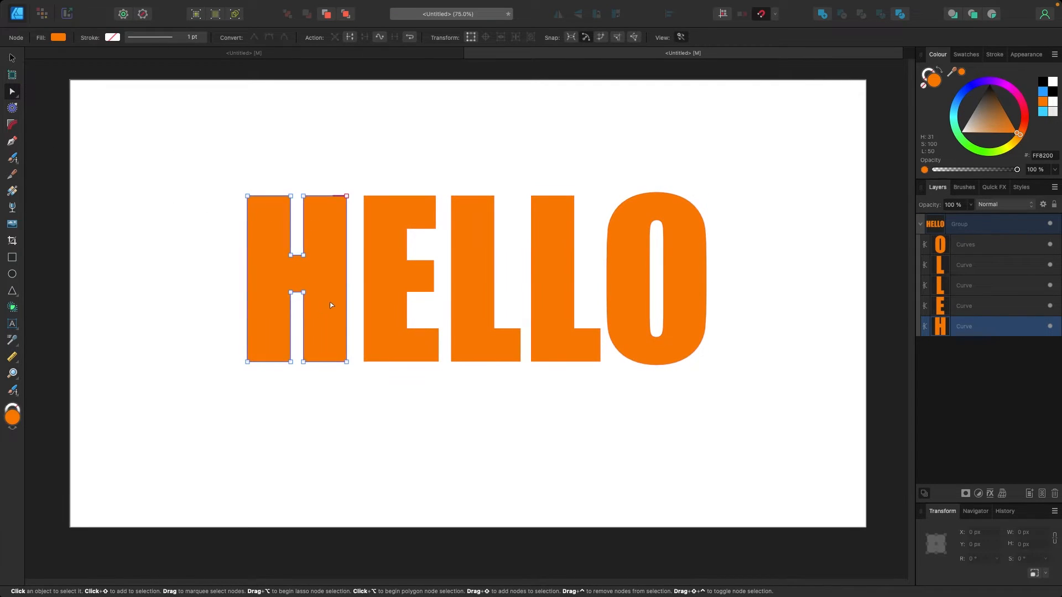
drag(347, 197, 350, 137)
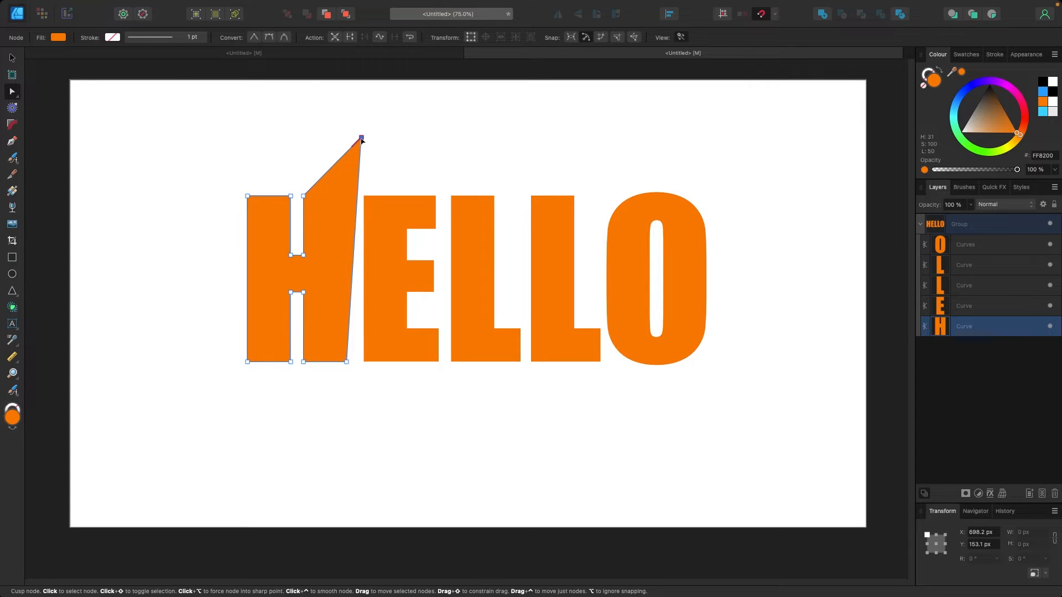
click(246, 264)
drag(247, 264, 219, 266)
Pull the second L's upper-right corner node up and right, and stretch the O's right side outward into two spikes
click(564, 214)
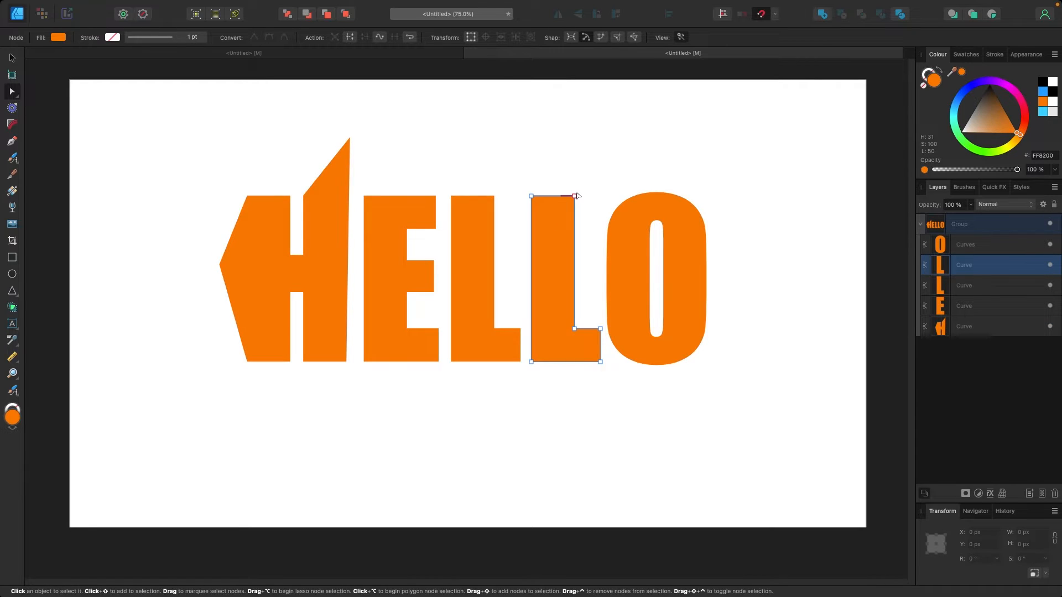
drag(577, 196, 600, 140)
click(680, 221)
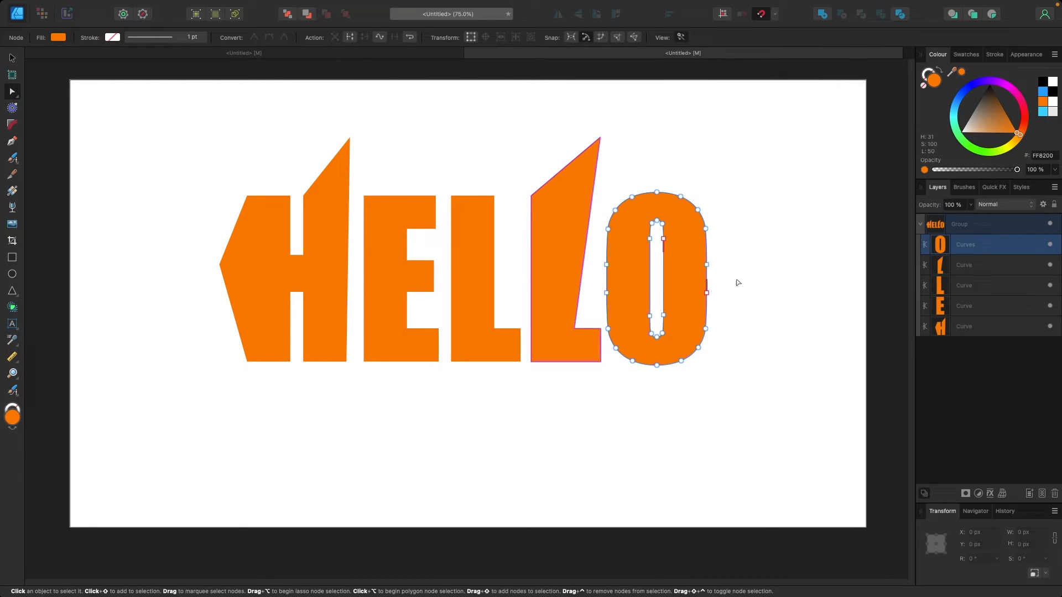
click(706, 326)
drag(706, 326, 729, 357)
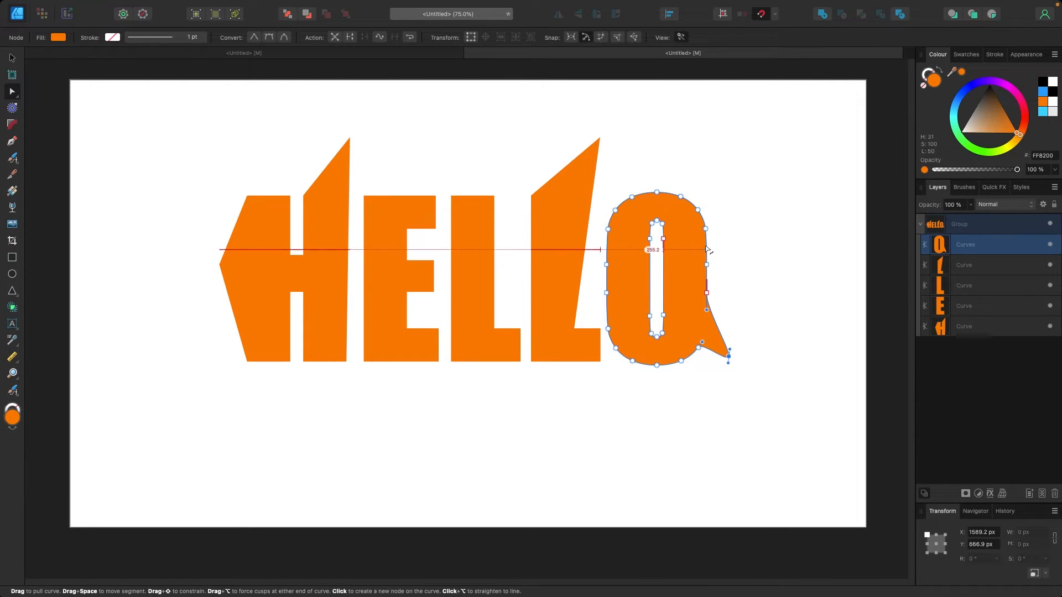
drag(707, 249, 759, 244)
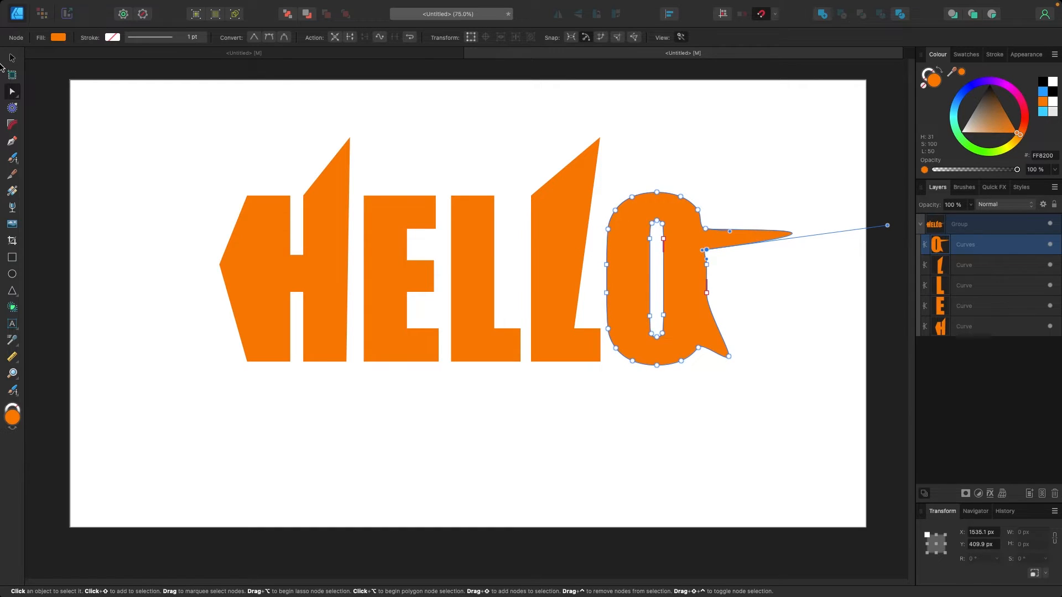
Delete the whole group of reshaped HELLO letters from the page
click(10, 58)
click(144, 162)
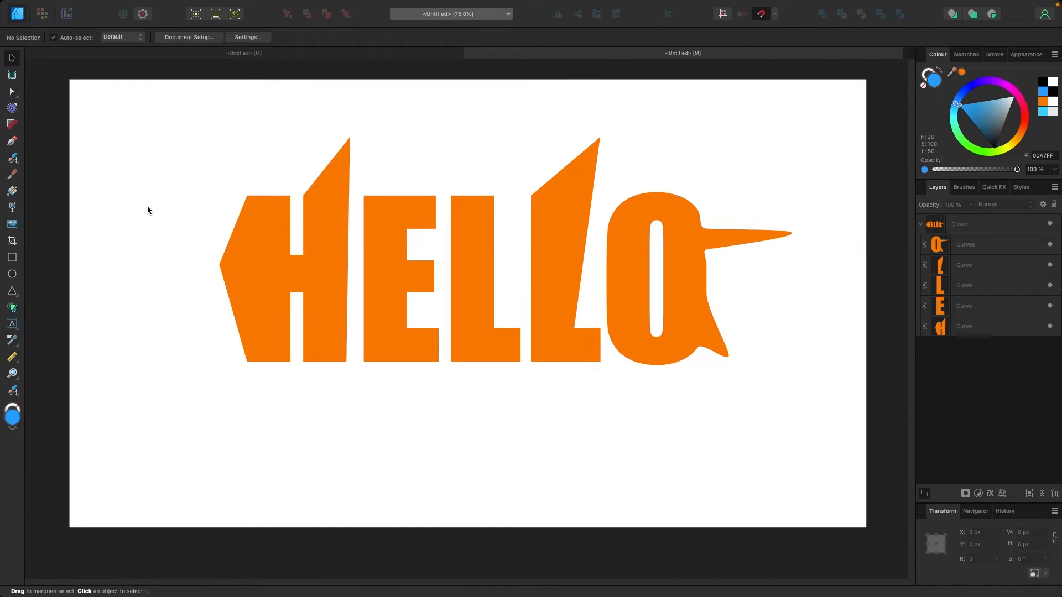
click(943, 224)
key(Delete)
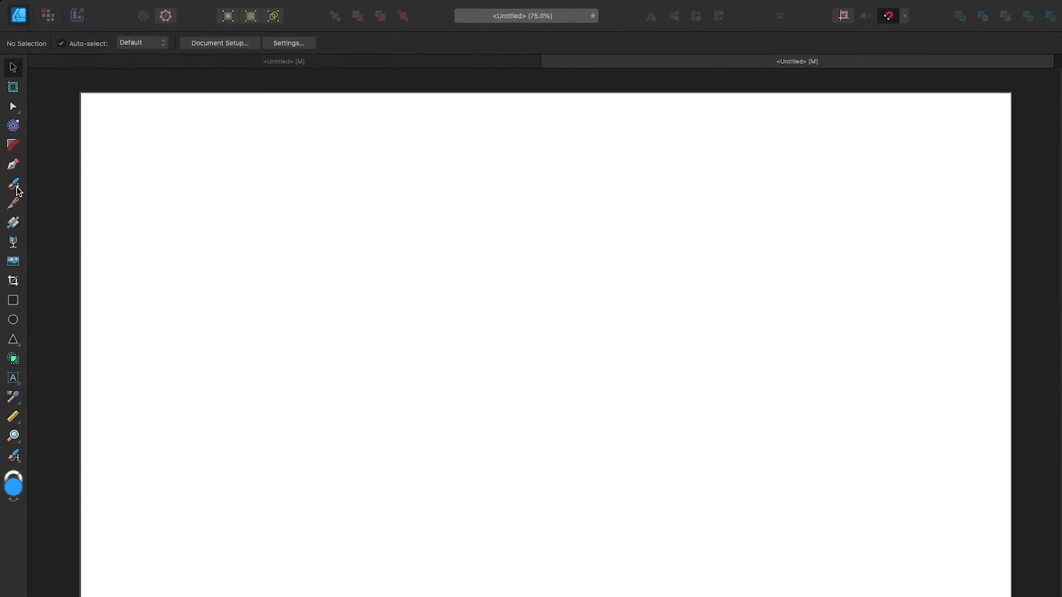
Draw a closed, irregular nine-cornered shape with straight segments across the middle of the page using the Pen tool
click(12, 176)
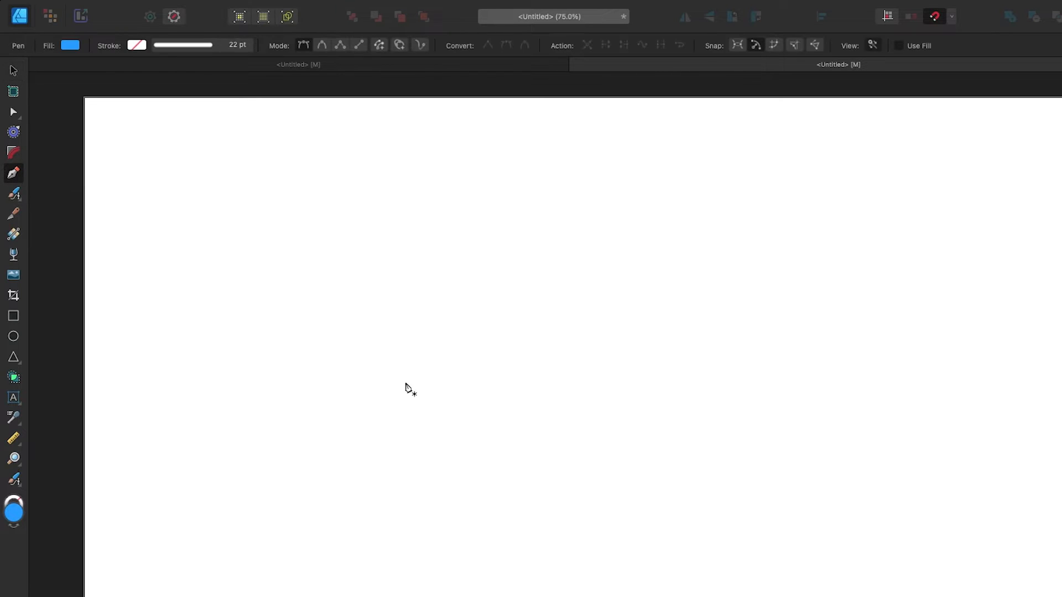
click(249, 459)
click(848, 275)
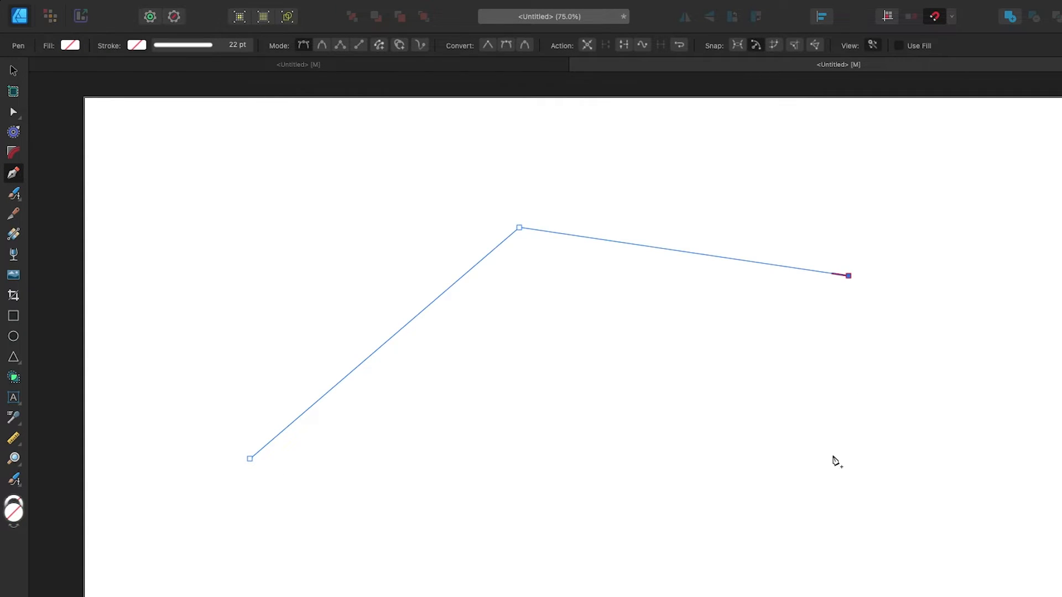
click(832, 453)
click(653, 413)
click(537, 485)
click(457, 392)
click(396, 489)
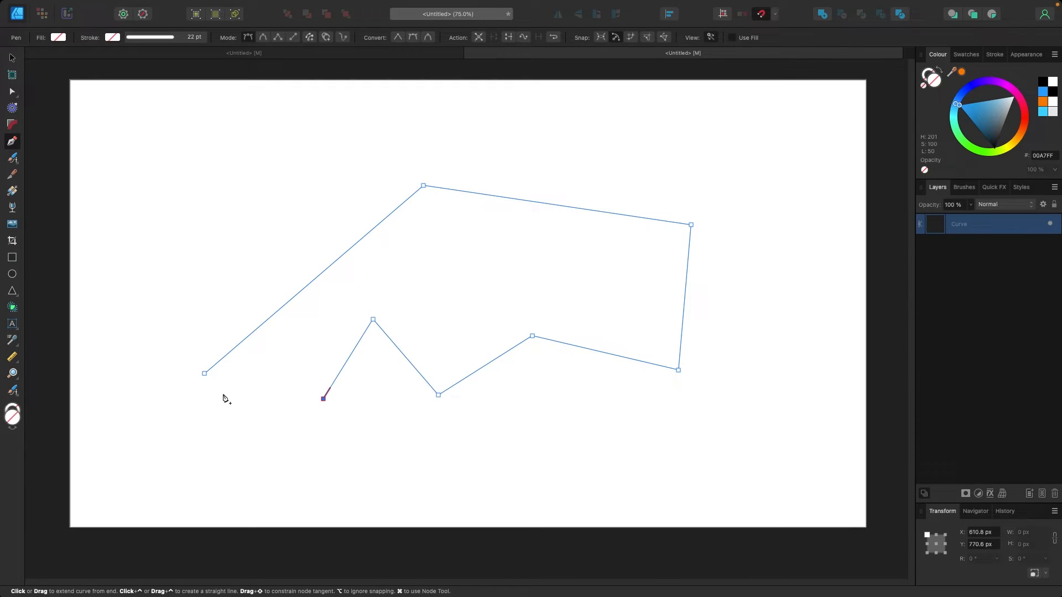
click(216, 396)
click(205, 373)
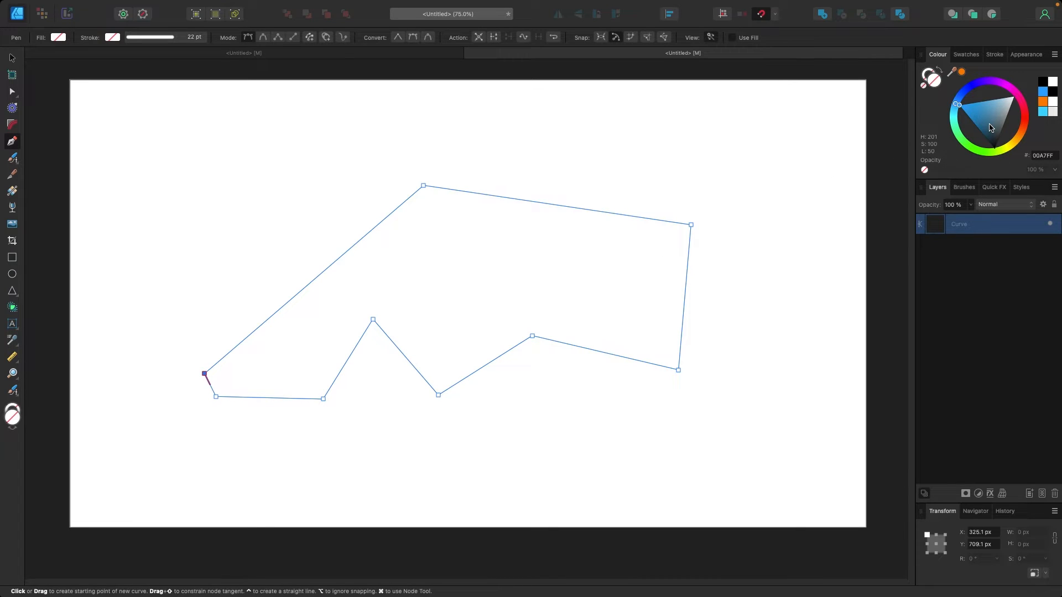
Fill the closed curve with dark blue 00496F and move the shape slightly up and right
drag(989, 125, 968, 155)
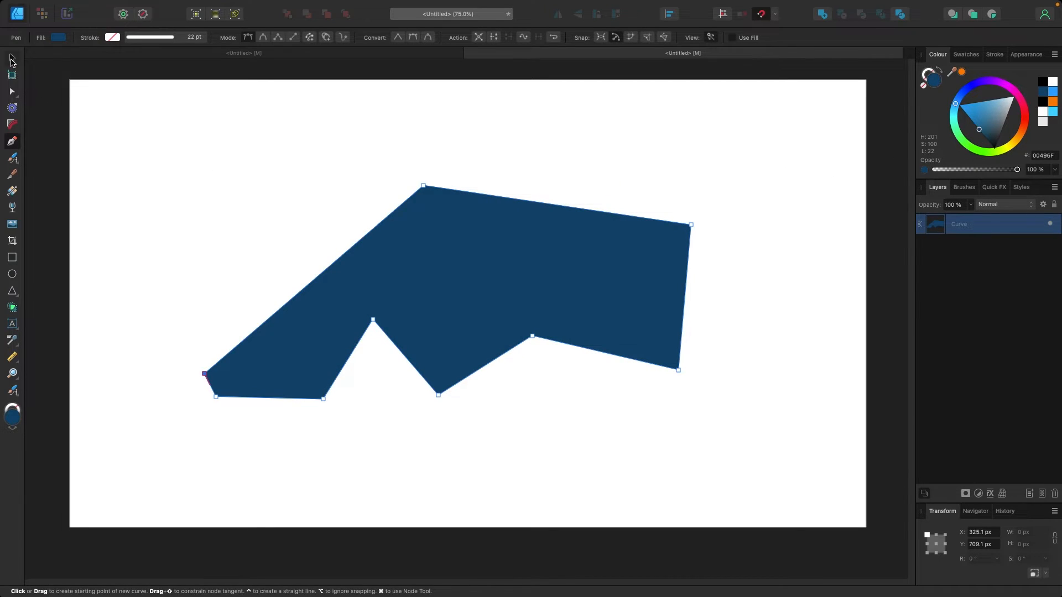
click(12, 57)
drag(500, 296, 502, 281)
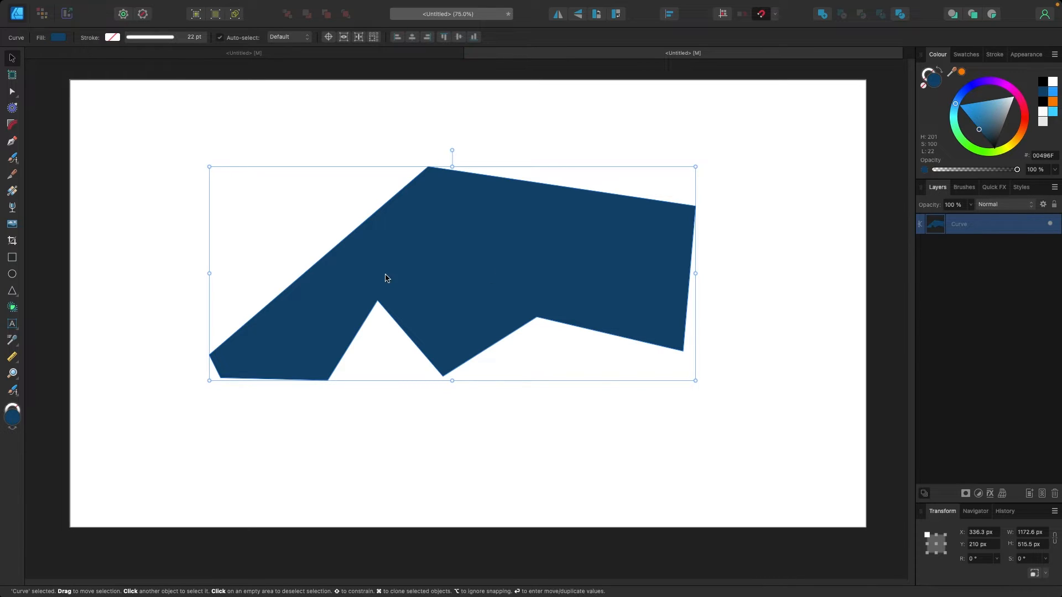
Lower the blue shape's upper-left corner slightly, pull a new node on its top edge upward, and move the inner lower-right node down
click(13, 92)
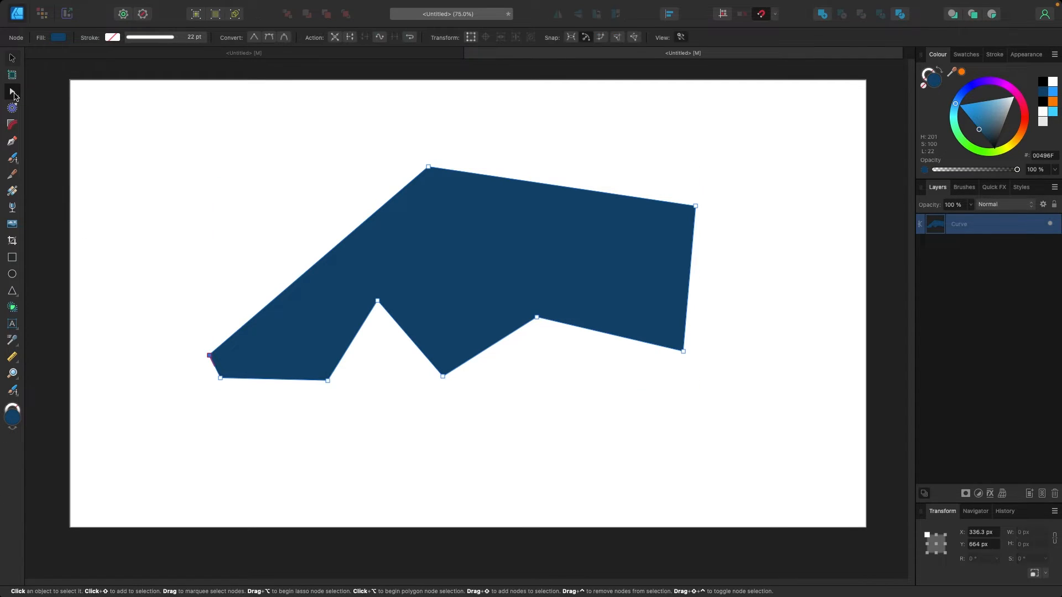
mouse_move(433, 171)
mouse_down()
mouse_move(467, 246)
mouse_move(432, 179)
mouse_up()
drag(528, 189, 585, 157)
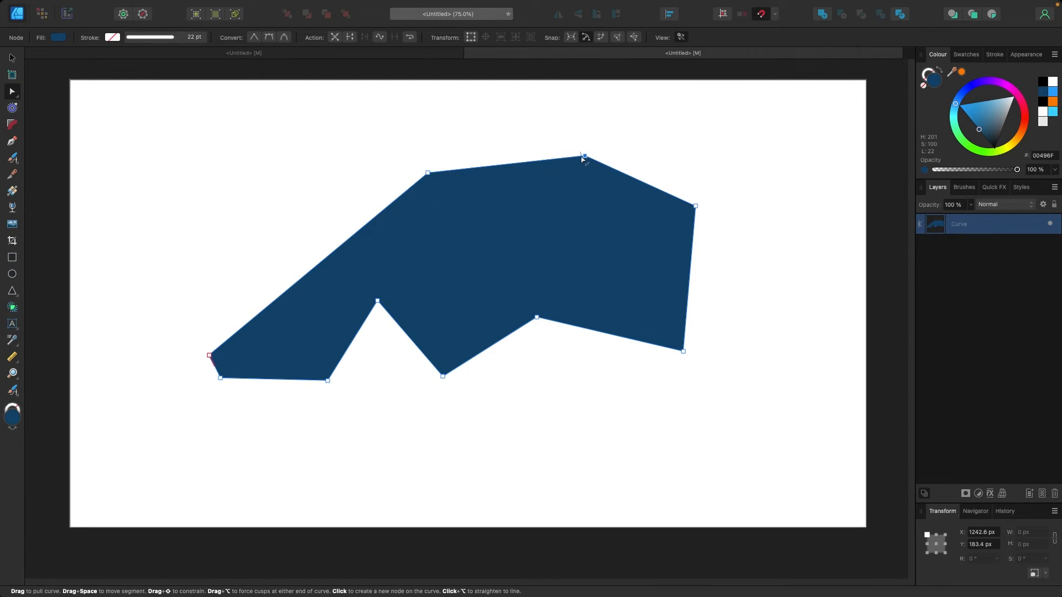
drag(537, 318, 553, 356)
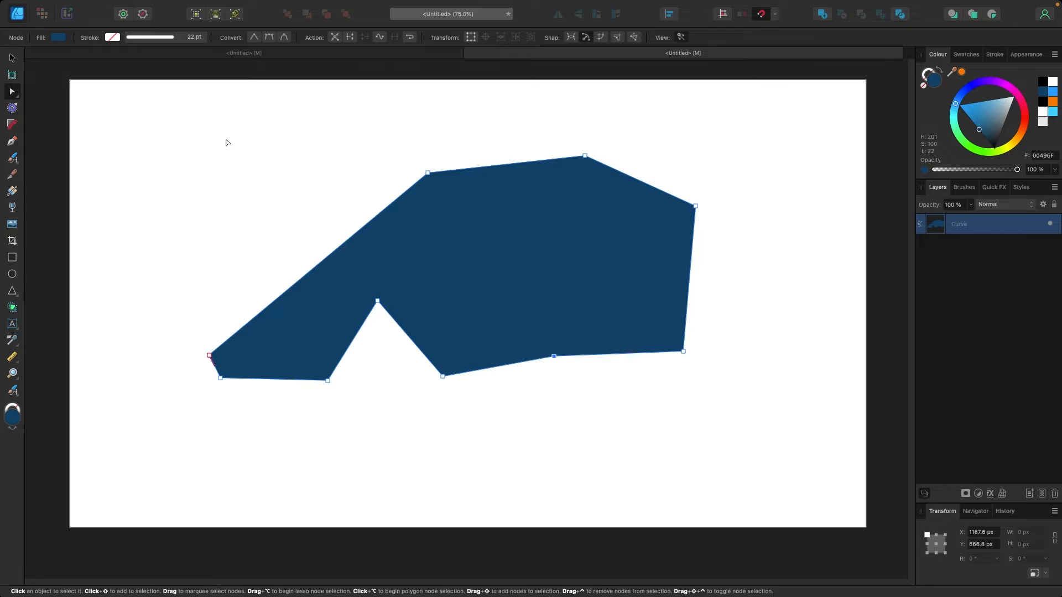
Enlarge the blue shape to about 1377 by 661 px and move it slightly left
click(12, 58)
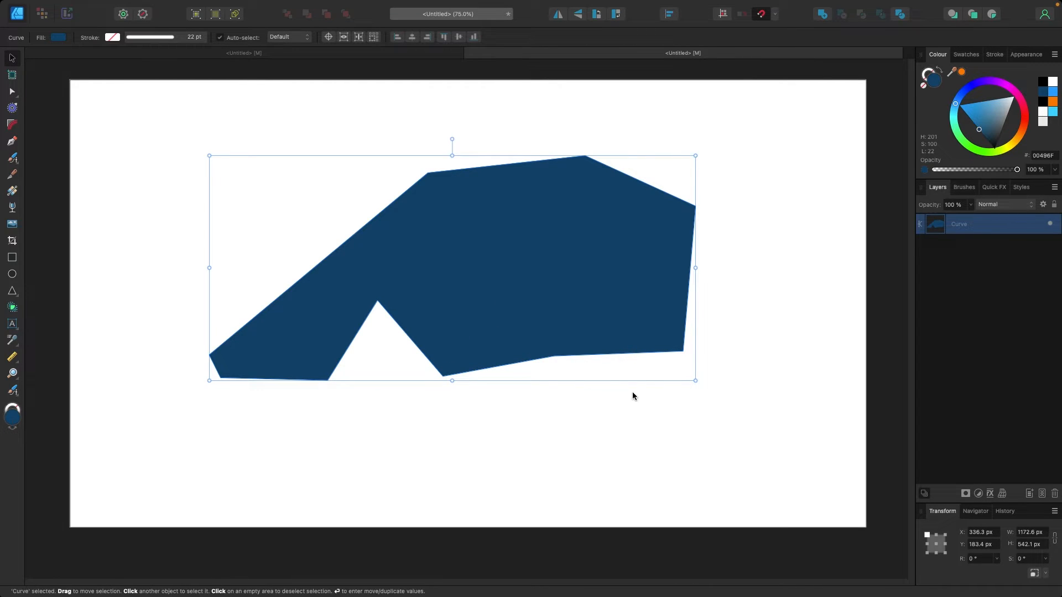
drag(695, 381, 775, 433)
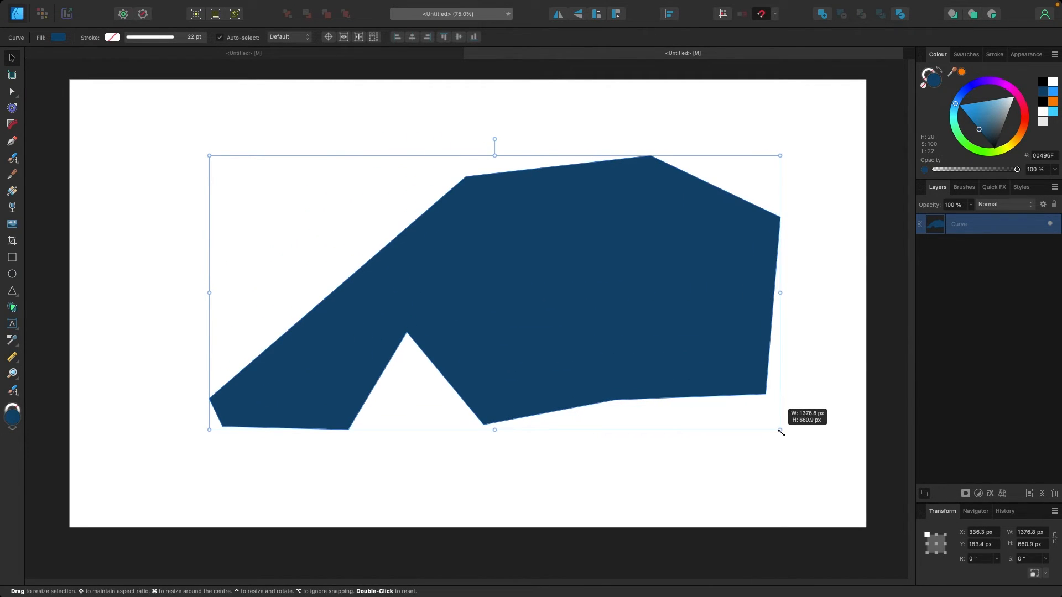
drag(651, 350, 634, 353)
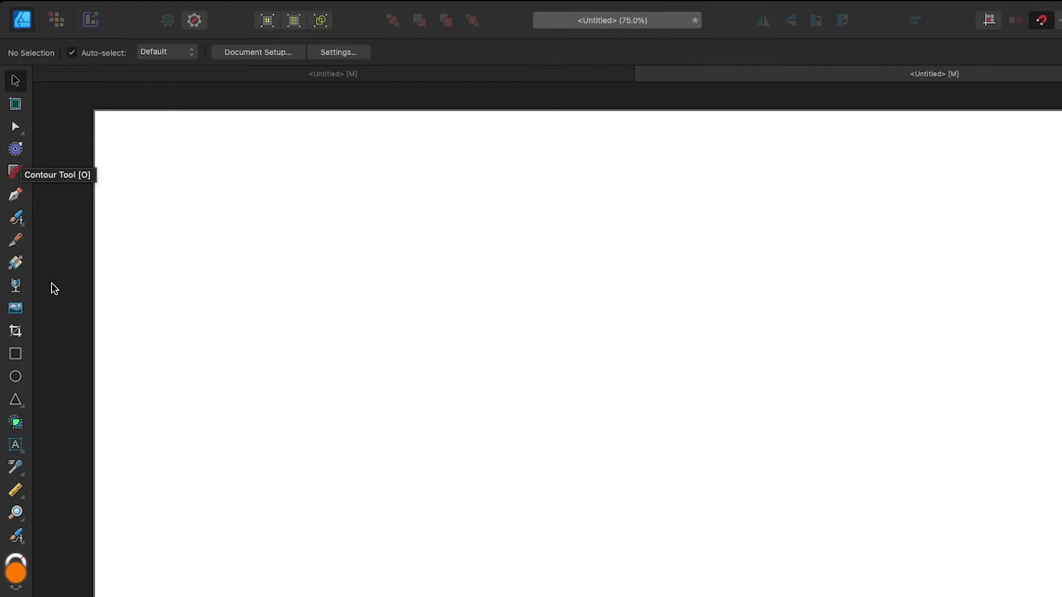
Draw an orange square about 655 px wide near the page centre
click(21, 355)
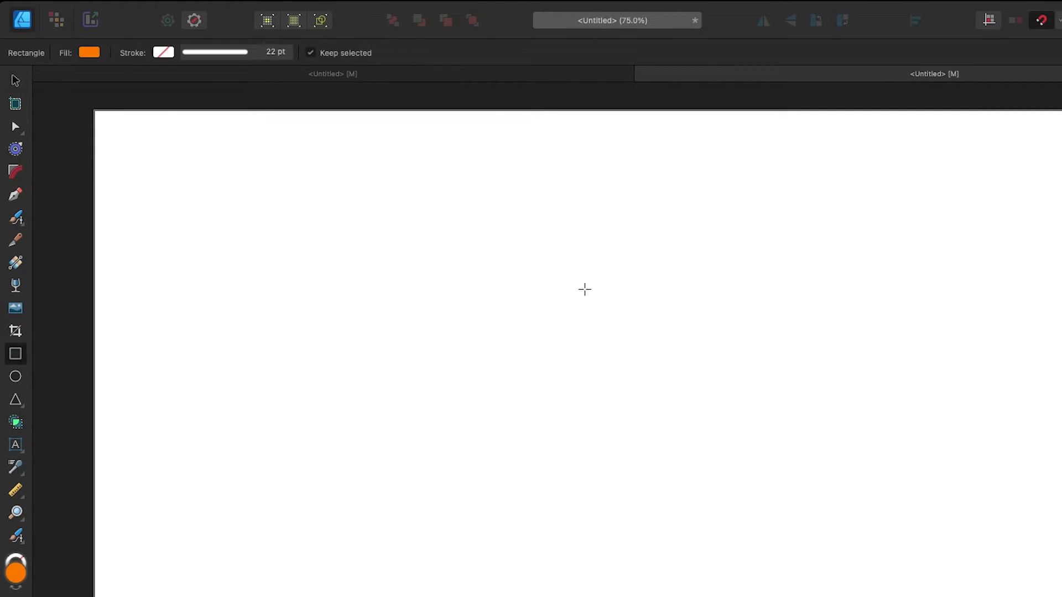
drag(489, 229, 899, 513)
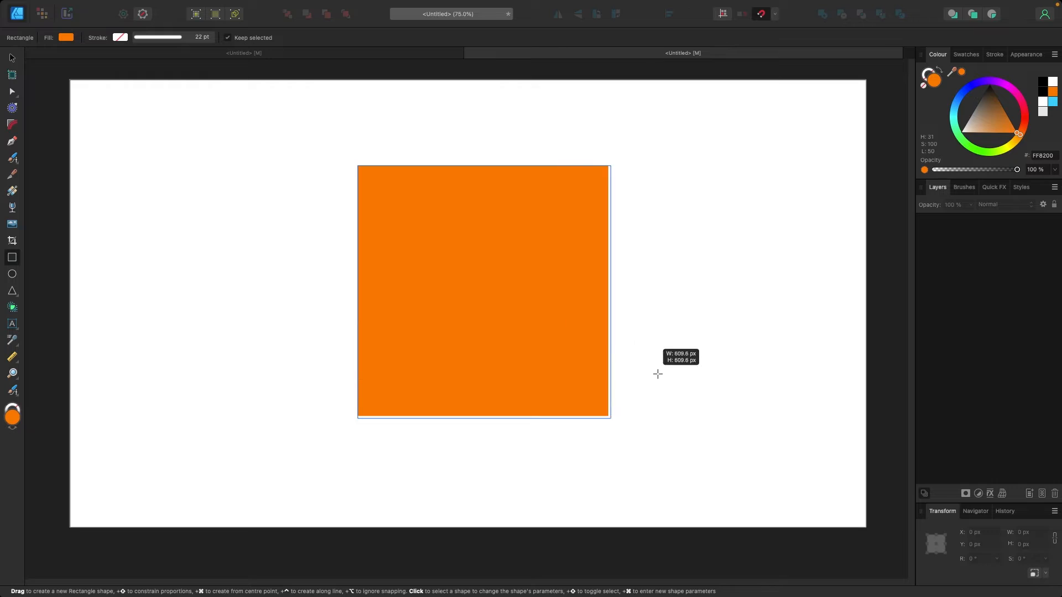
drag(657, 374, 519, 287)
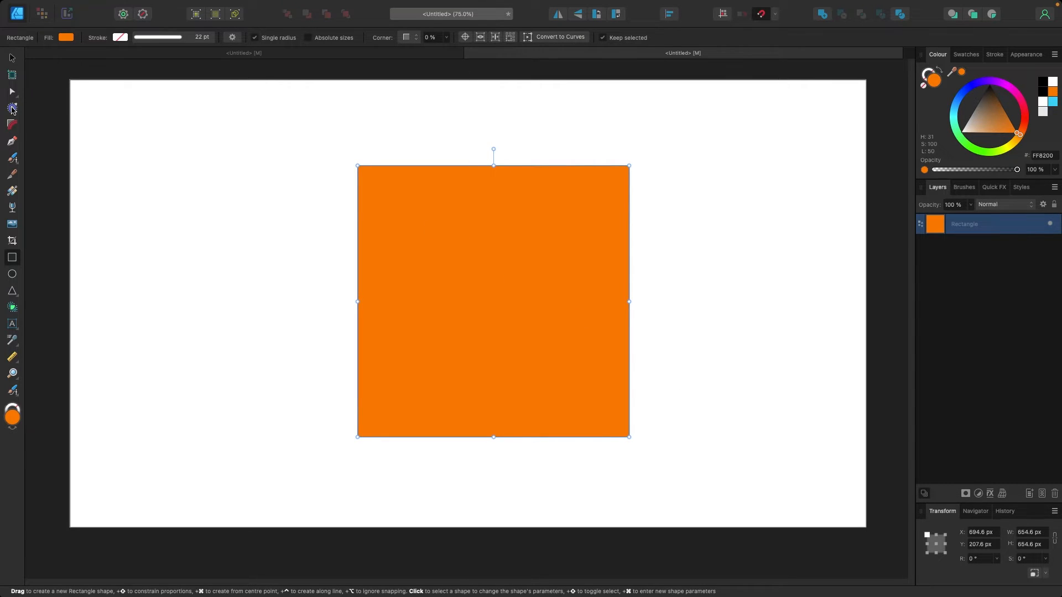
Offset the square with a hollow contour of about 51 px radius and bevelled outer corners, and bake its appearance into curves
click(12, 110)
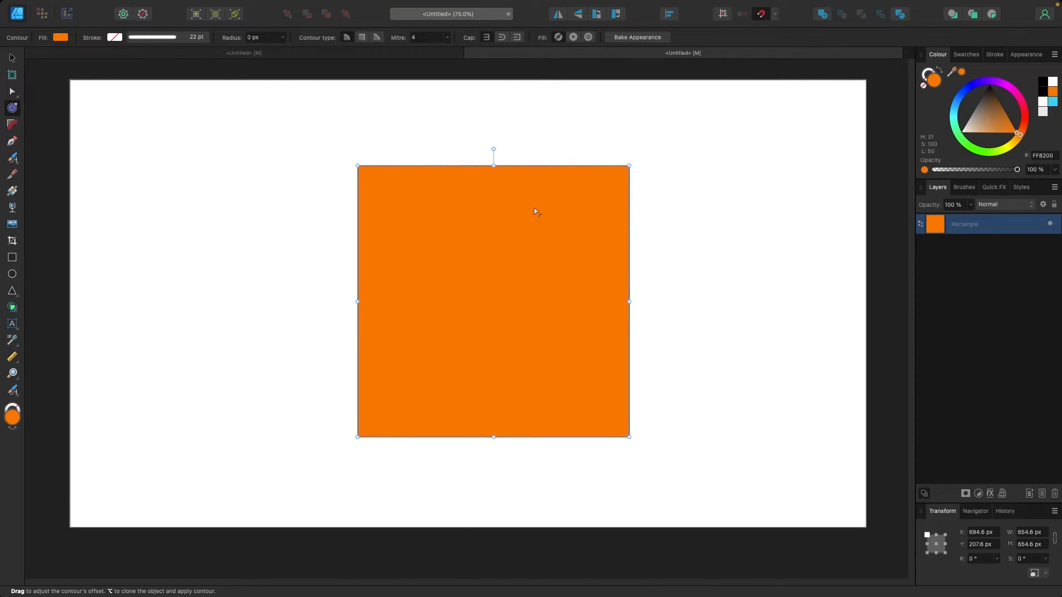
drag(631, 168, 655, 158)
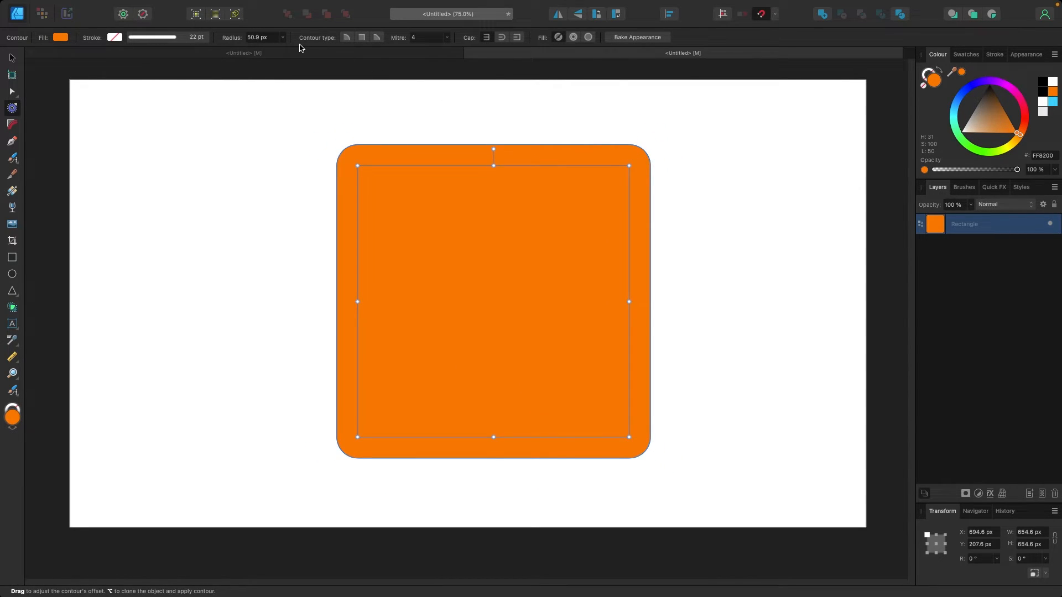
click(362, 40)
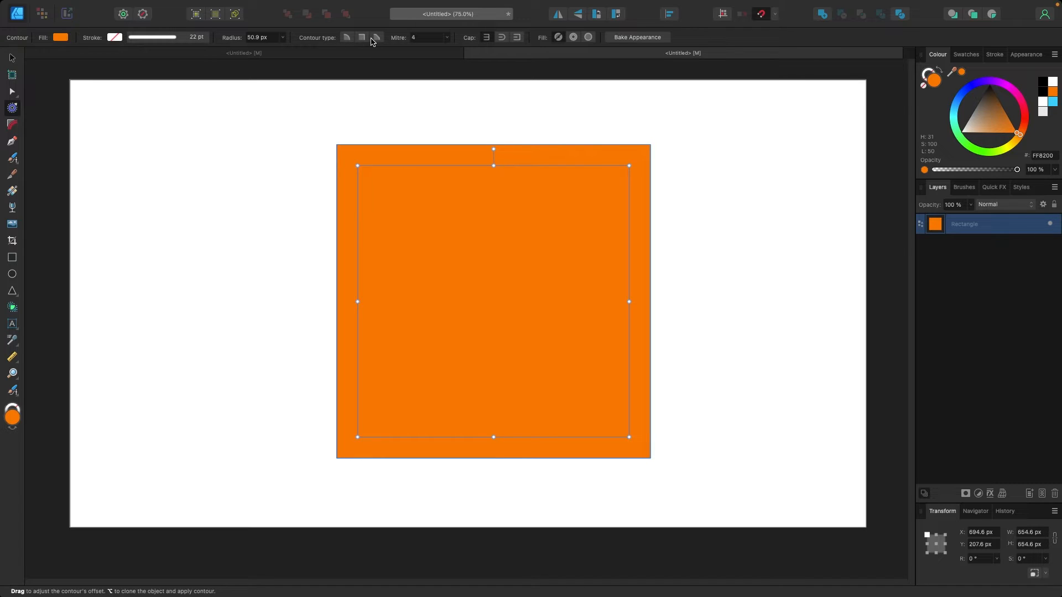
click(376, 39)
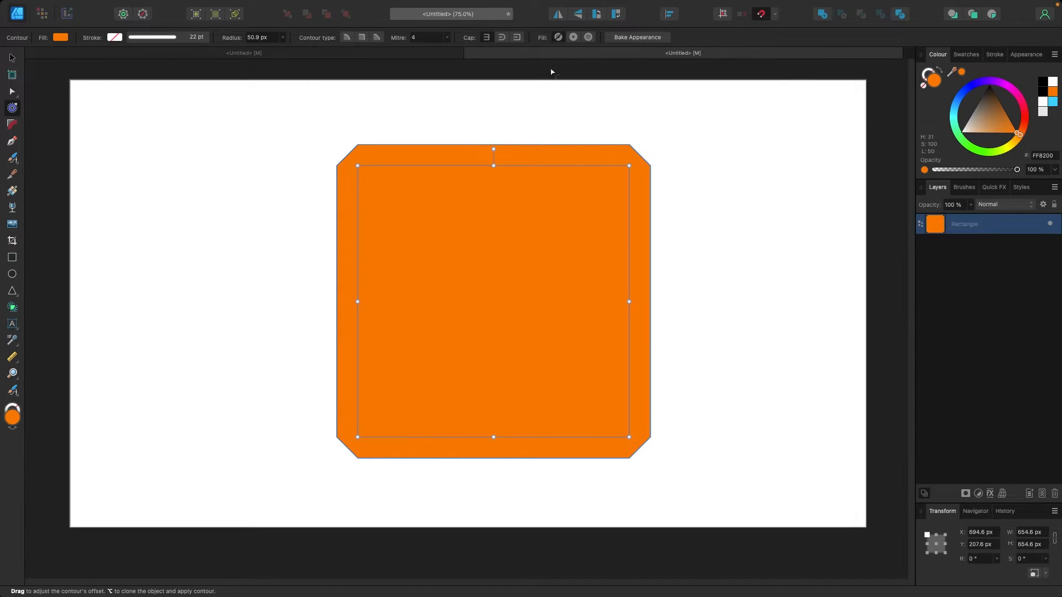
click(575, 40)
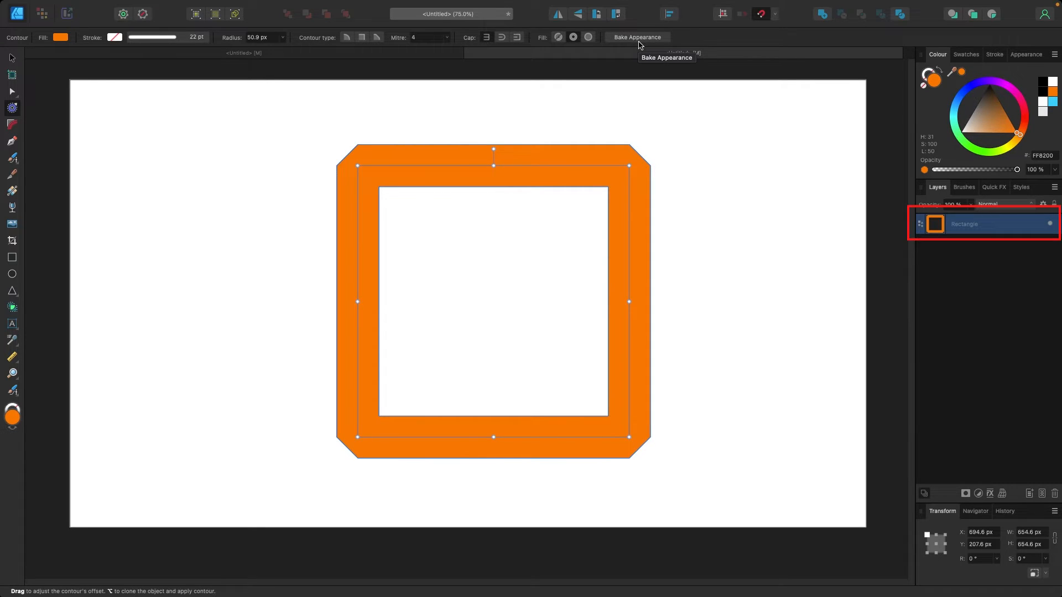
click(637, 37)
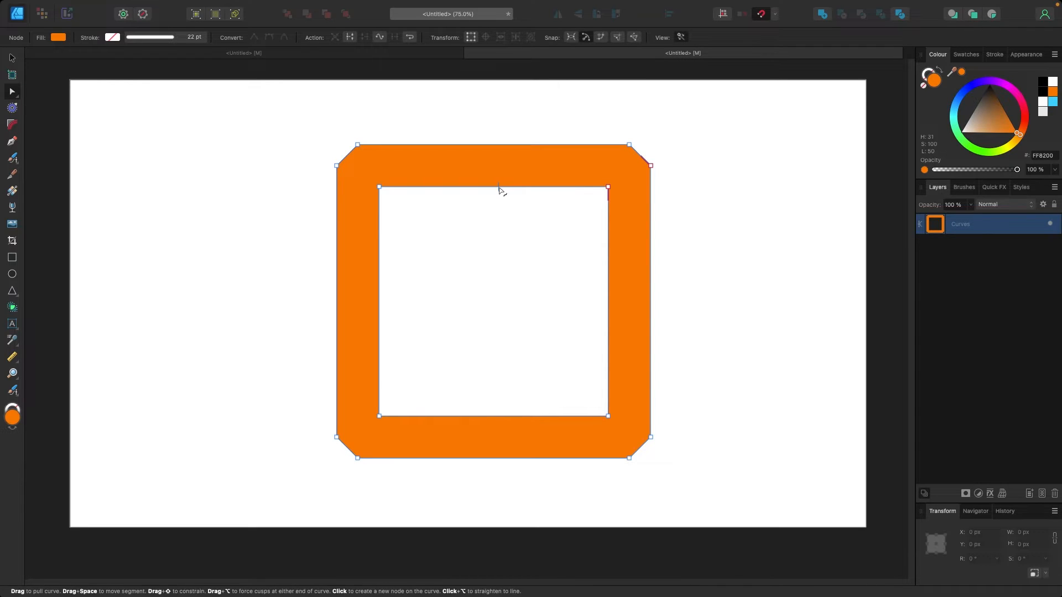
Pull the orange frame's inner top edge down into a deep curve, and delete the shape from the page
drag(604, 188, 581, 262)
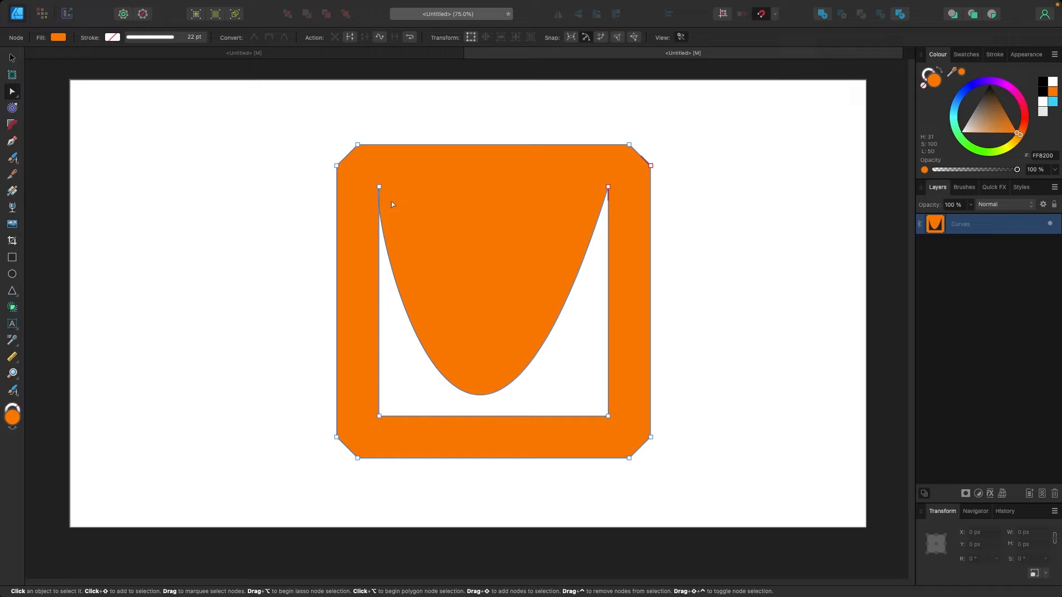
click(12, 57)
key(Delete)
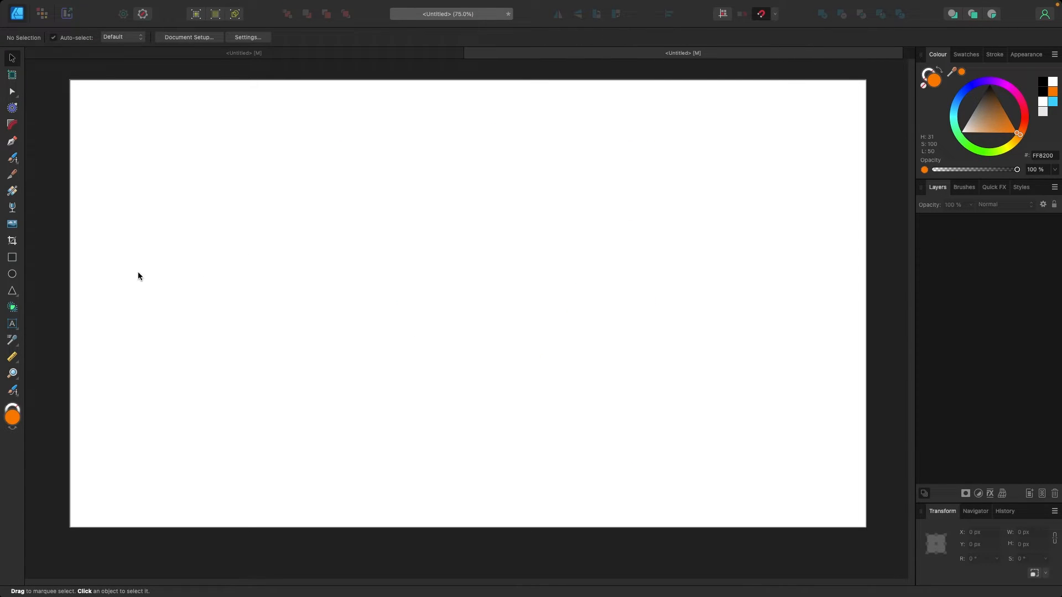
Draw a large orange circle in the left half of the page and move it slightly up and right
click(12, 273)
drag(179, 174, 446, 442)
click(11, 59)
drag(285, 265, 297, 244)
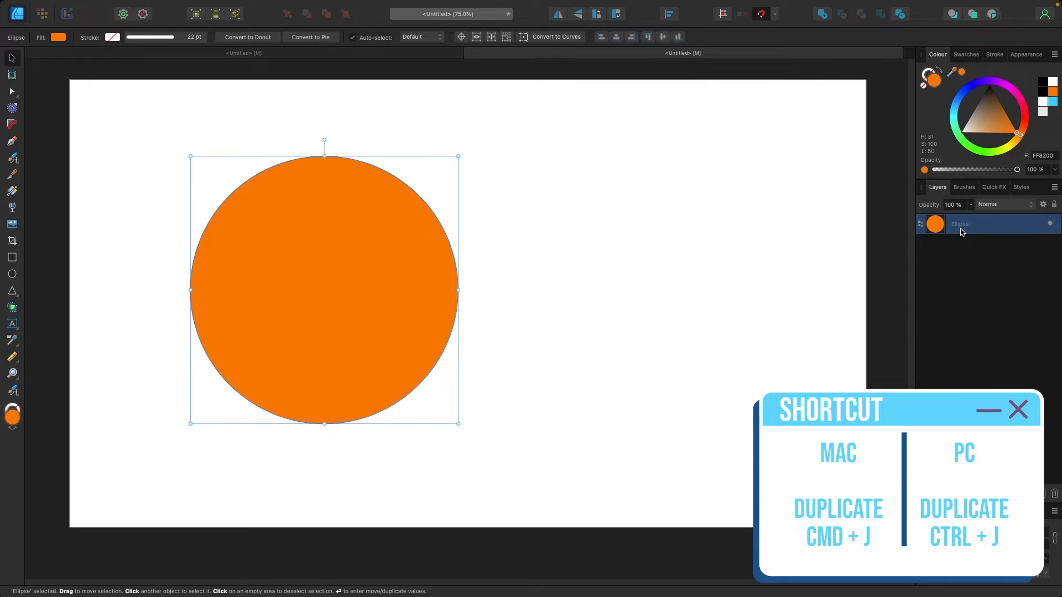
Duplicate the orange circle and place the copy level with it in the right half of the page
key(super+j)
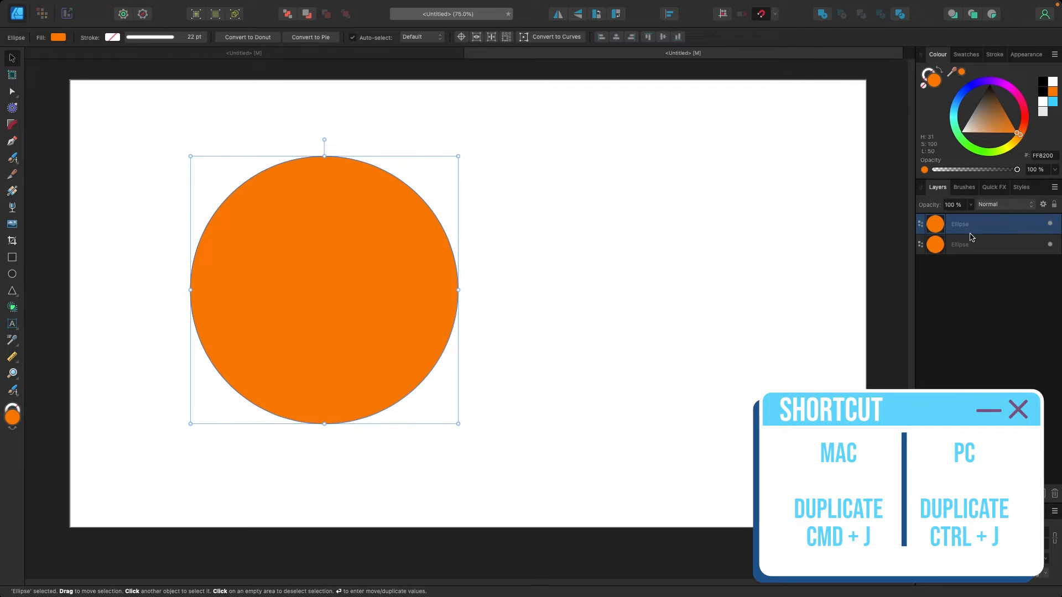
drag(323, 297, 634, 300)
click(470, 162)
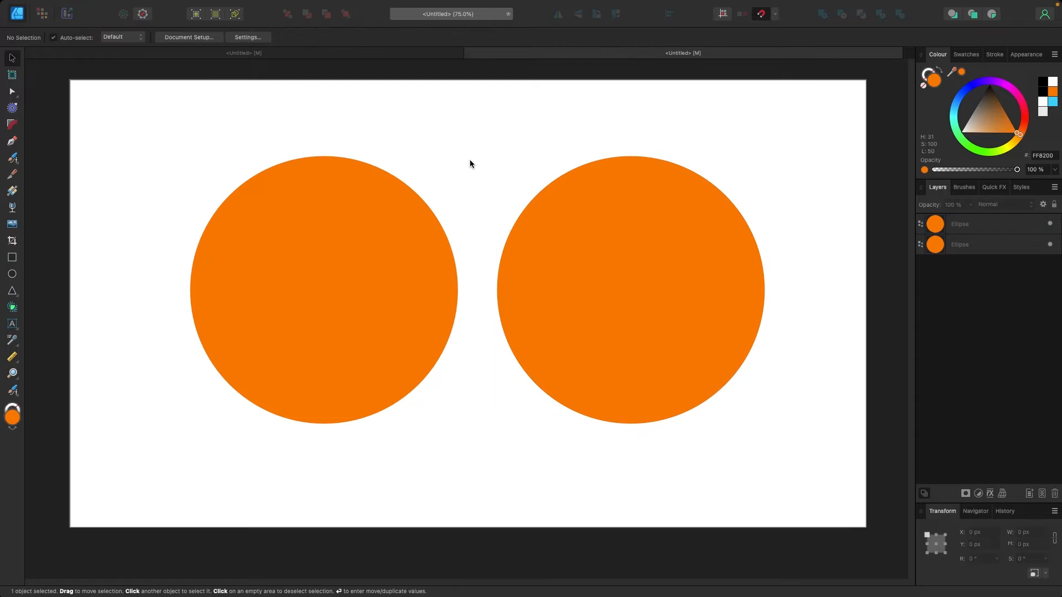
Combine both orange circles into a non-destructive compound and expand the compound to list its ellipses
click(961, 226)
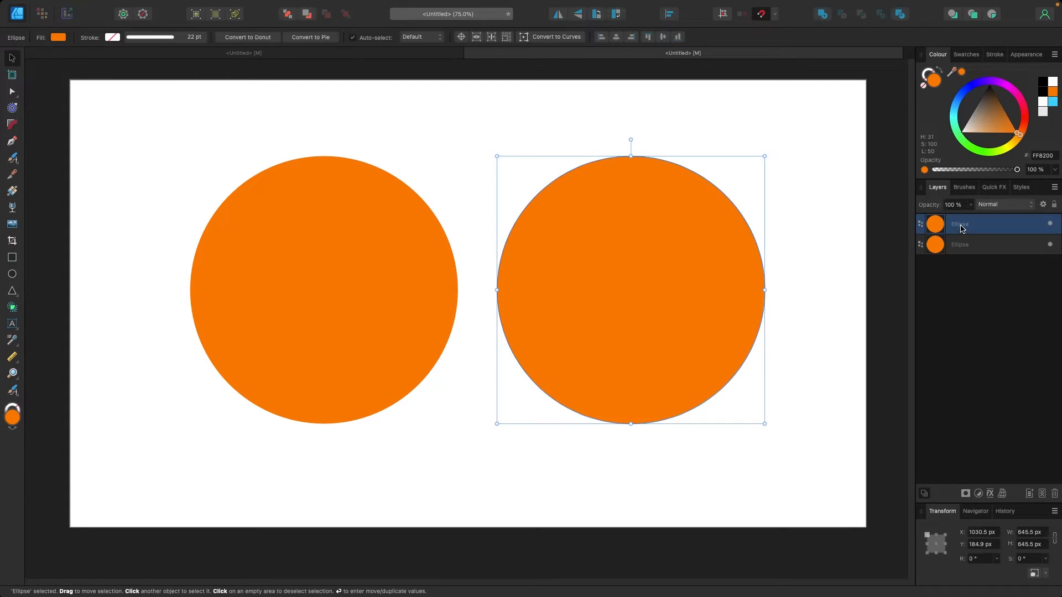
shift+click(965, 247)
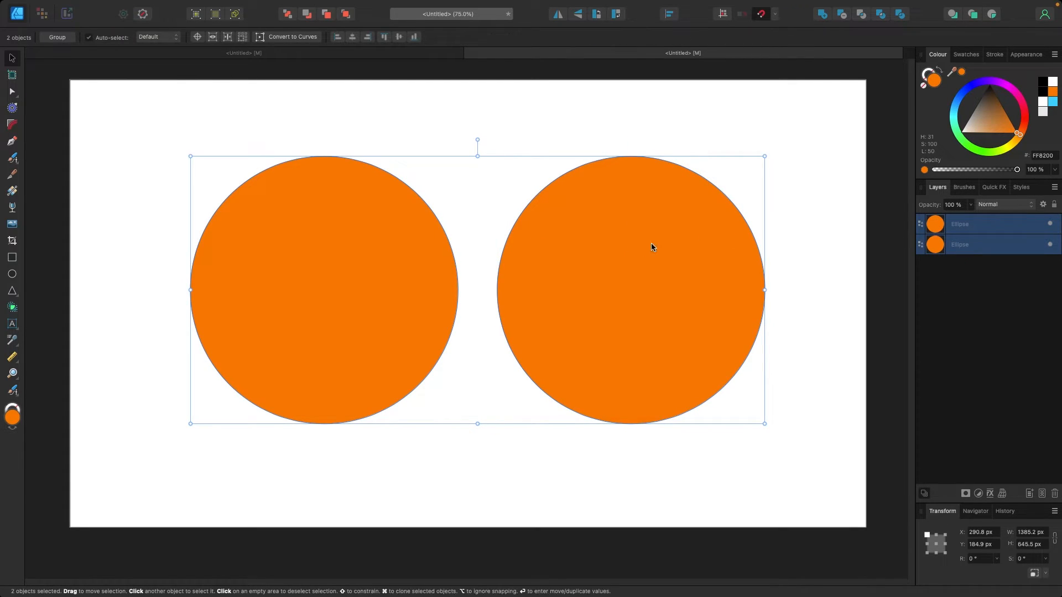
click(506, 195)
drag(161, 116, 809, 474)
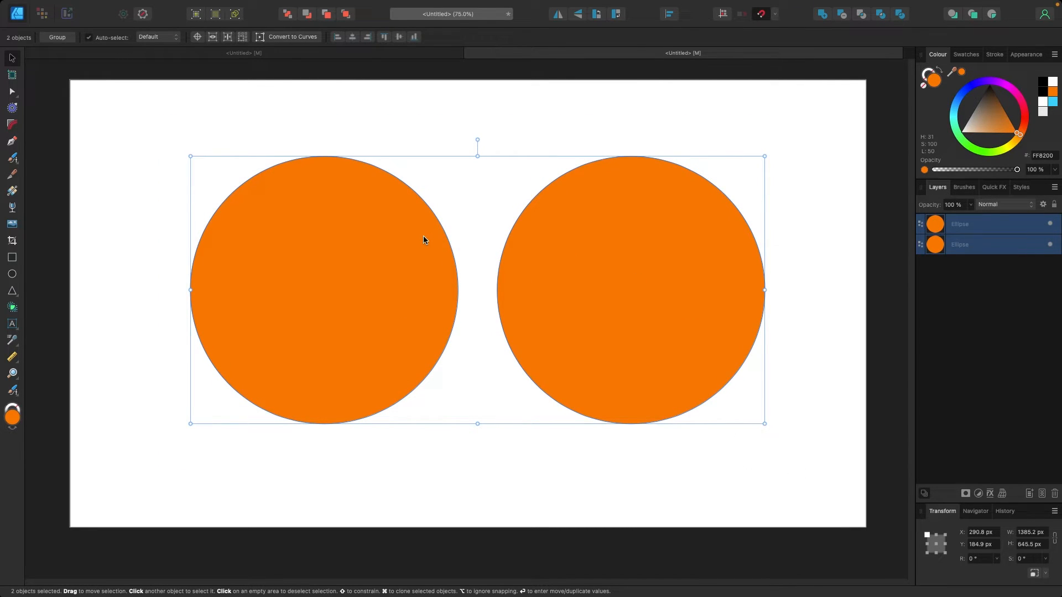
click(192, 7)
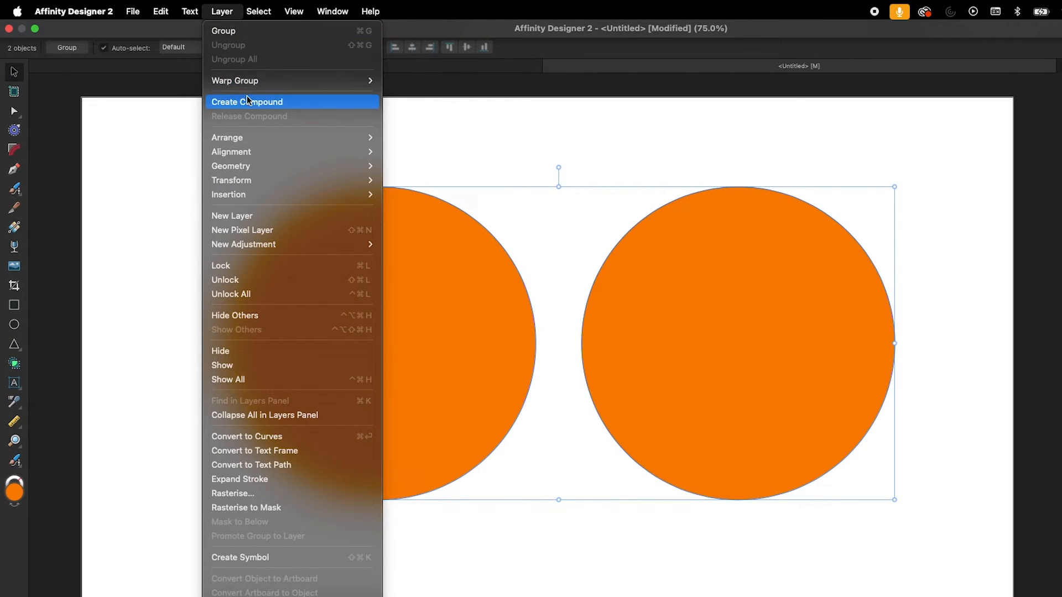
click(326, 106)
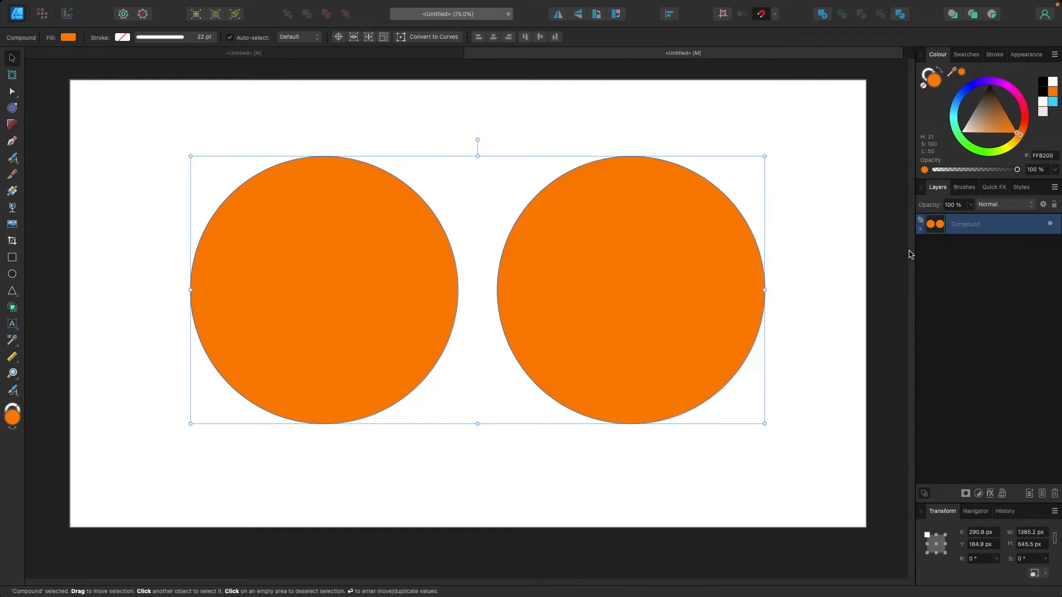
click(920, 228)
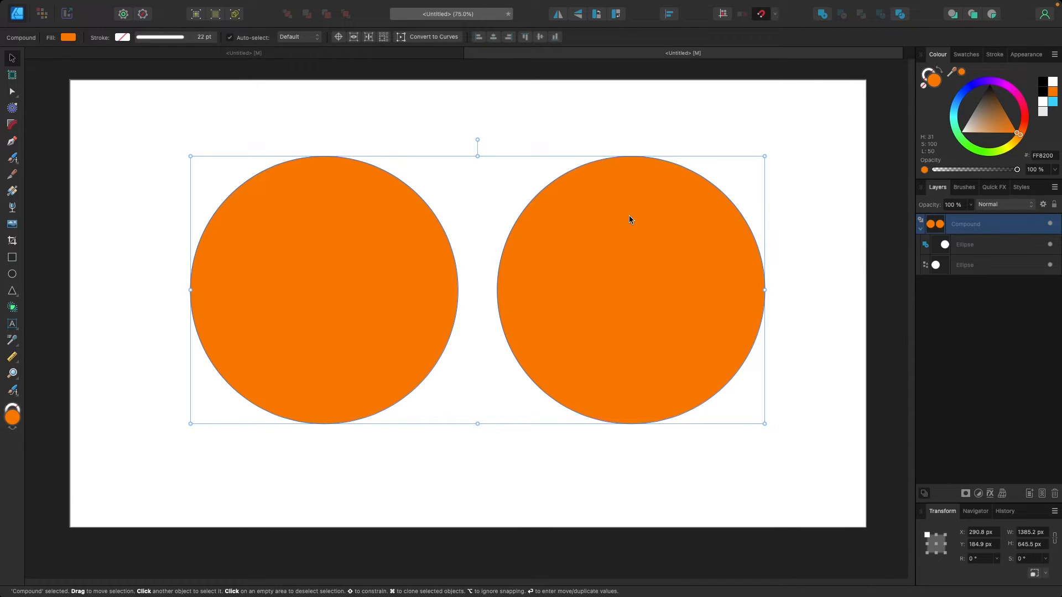
Contour the compound inward by about 10.7 px and its left ellipse outward by about 103.6 px so the circles join
click(15, 109)
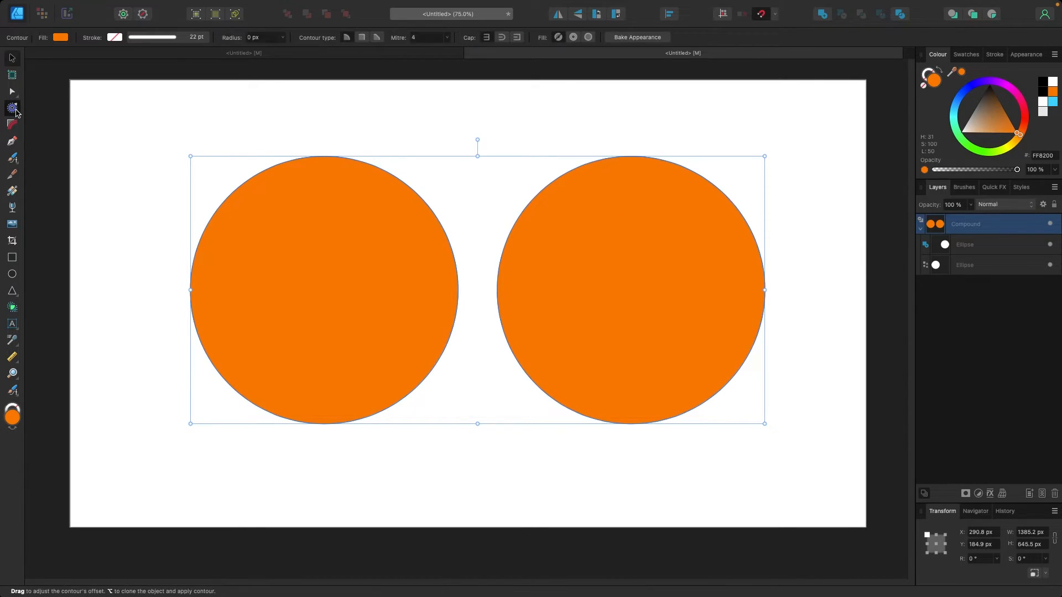
drag(612, 312, 595, 333)
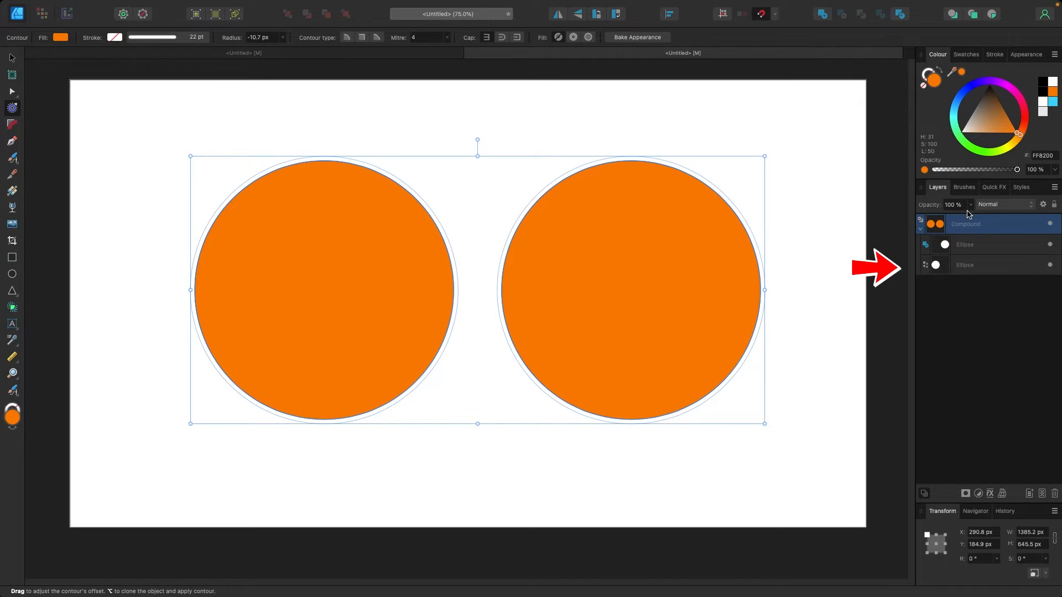
click(964, 266)
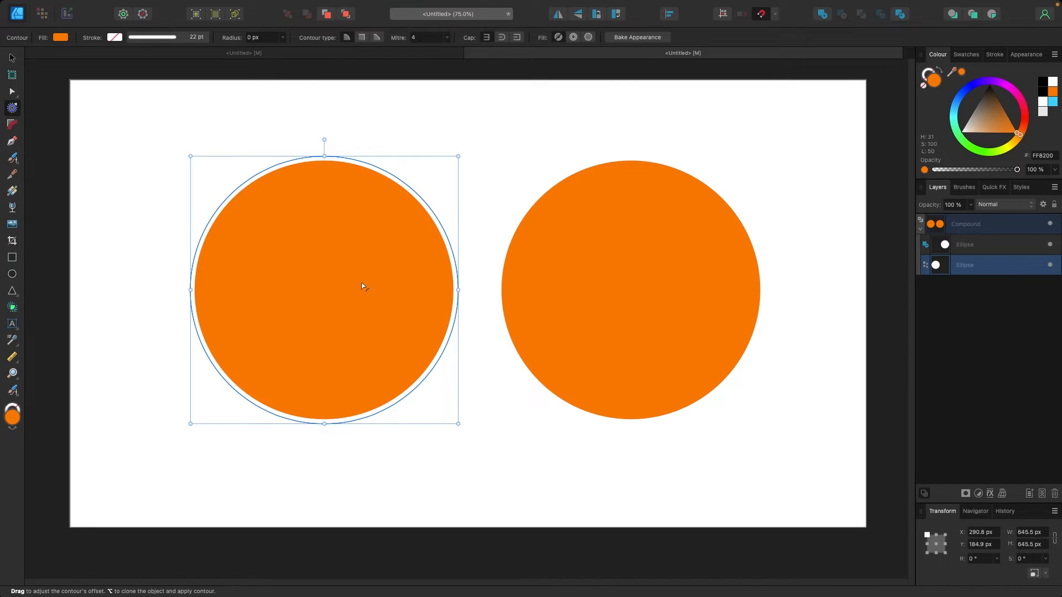
drag(361, 284, 403, 277)
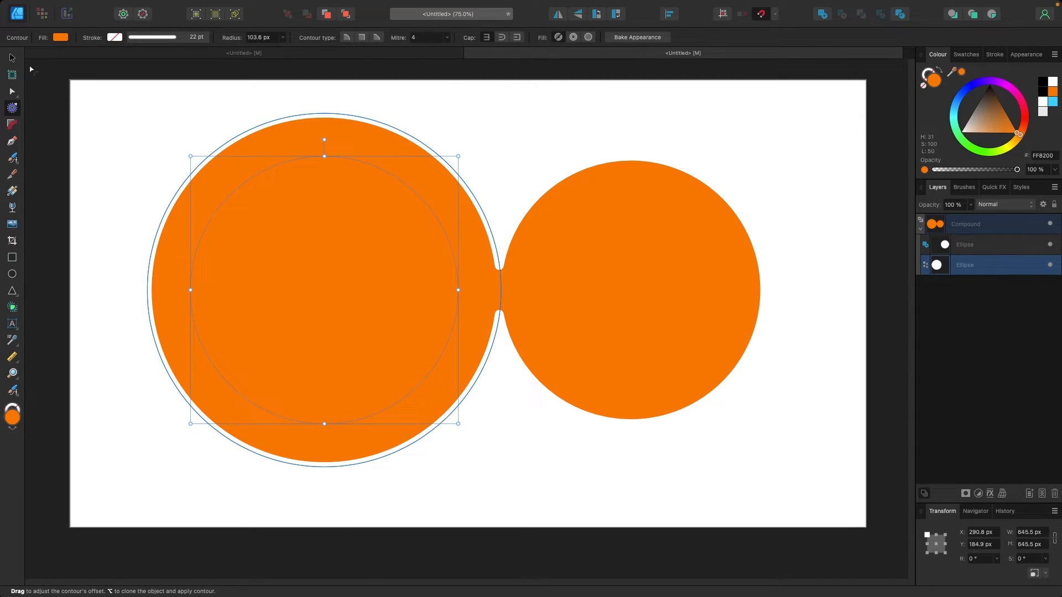
click(13, 59)
click(499, 448)
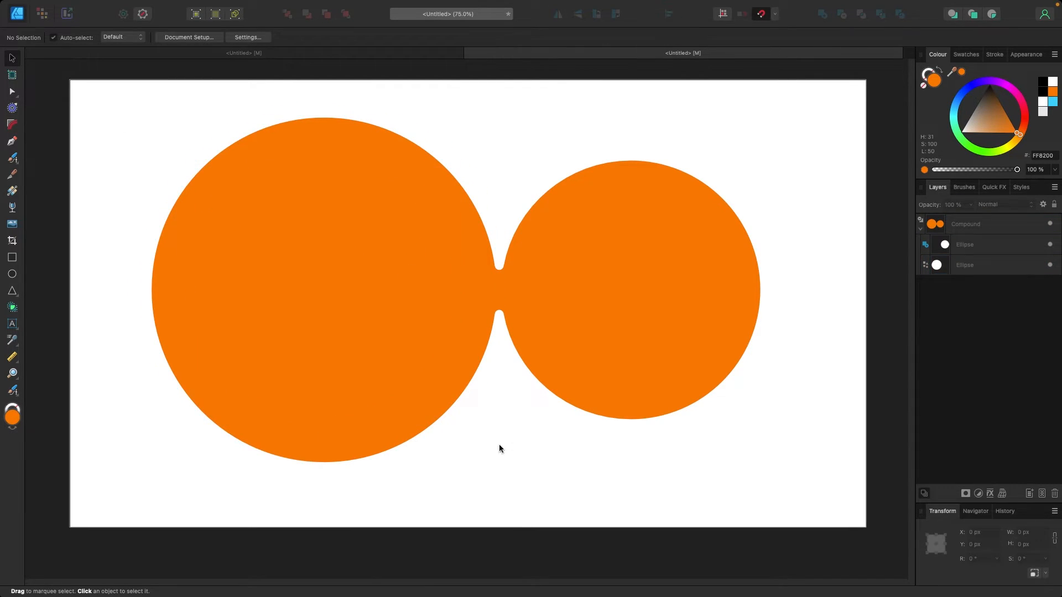
click(378, 282)
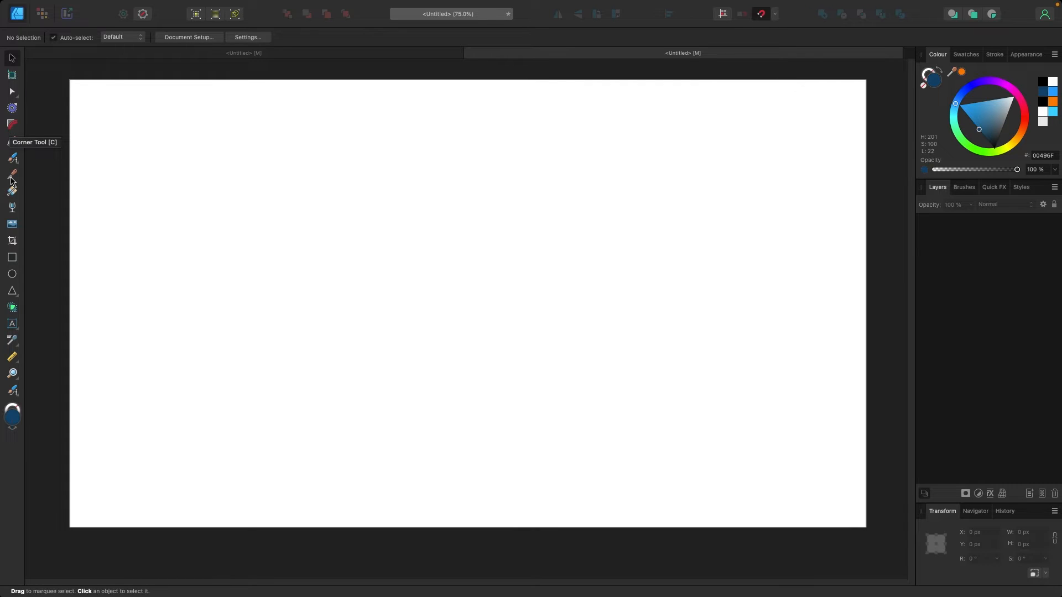
Draw a dark blue square about 748 px wide and round its upper-right corner to a radius of about 617 px
click(12, 257)
drag(345, 162, 654, 473)
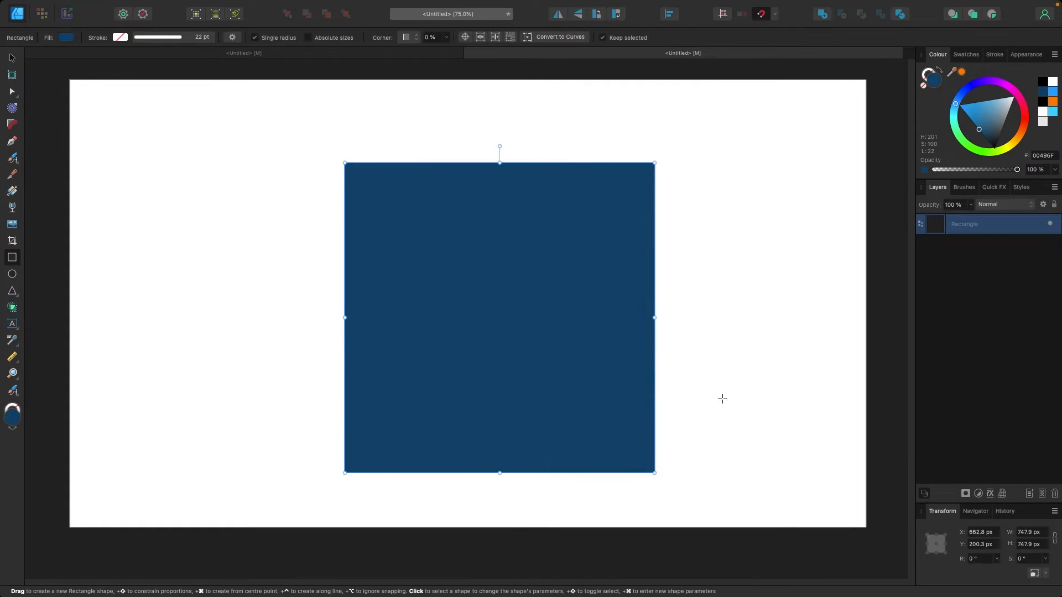
click(12, 124)
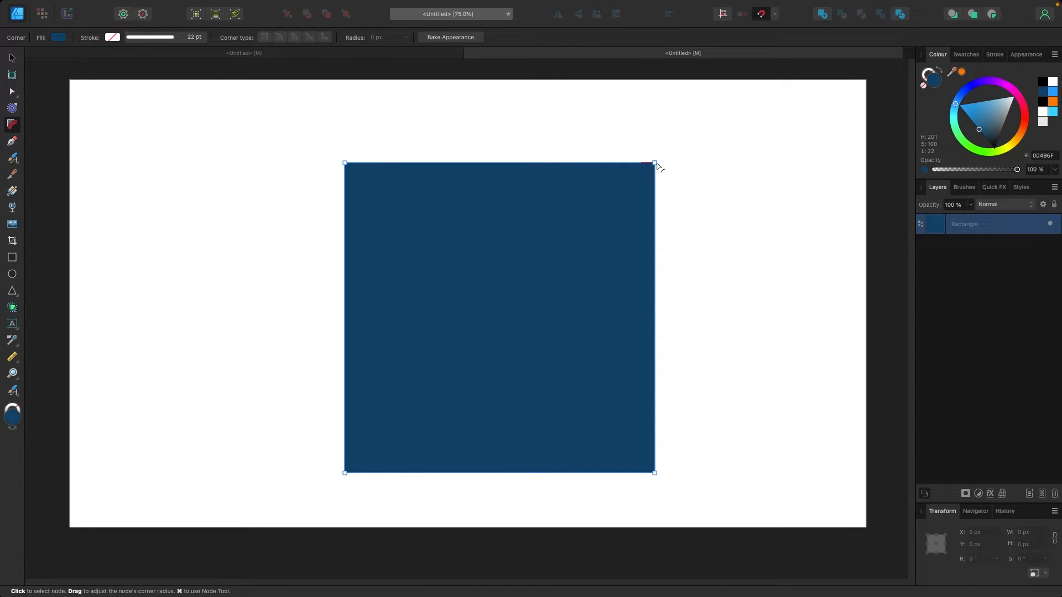
drag(654, 163, 296, 315)
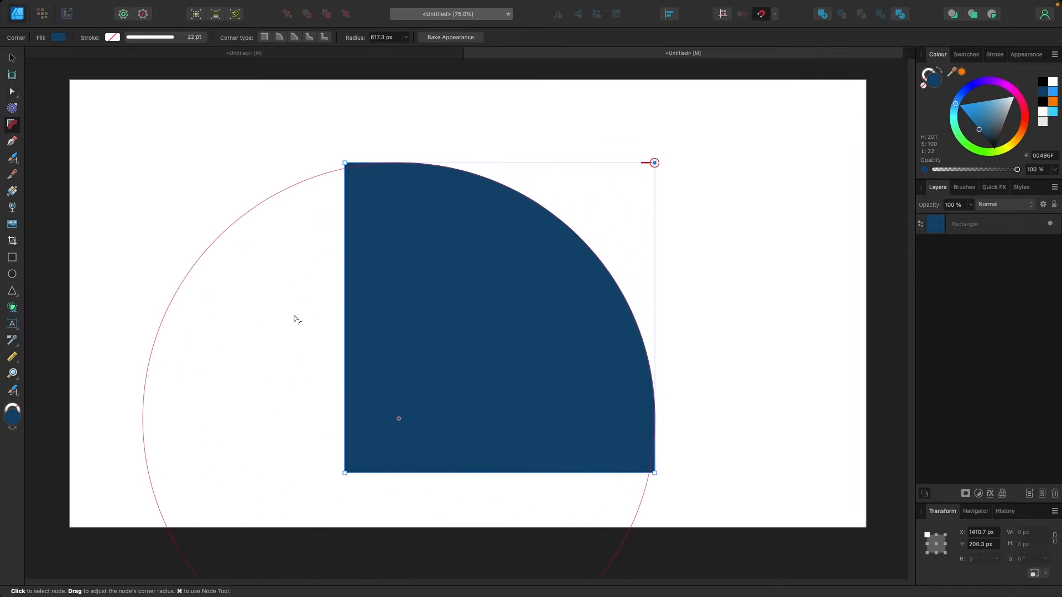
Convert the rounded dark blue square to curves and move it slightly up and left
key(super+Return)
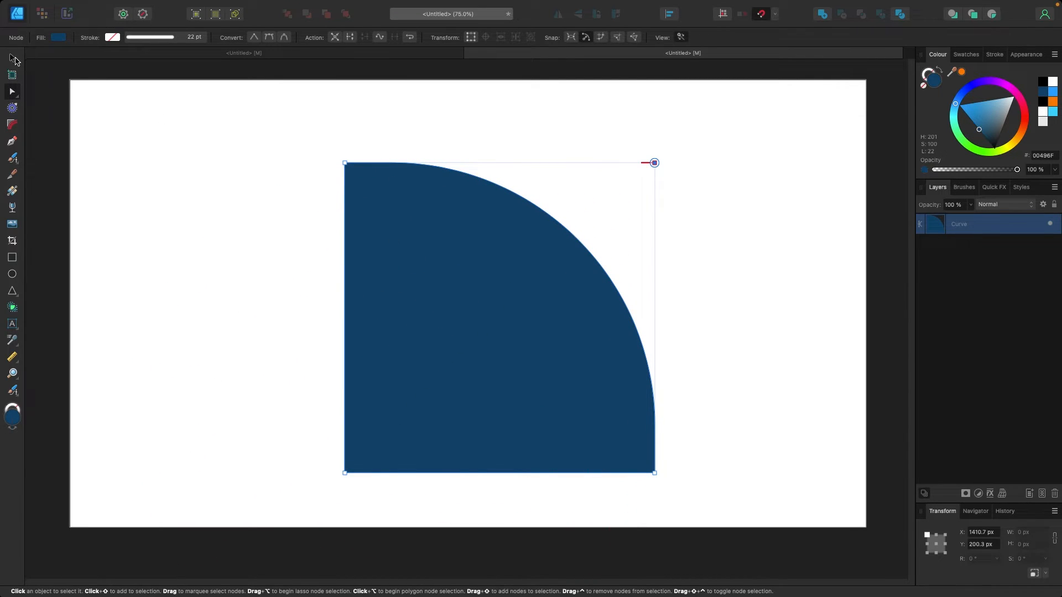
click(13, 58)
drag(484, 265, 474, 256)
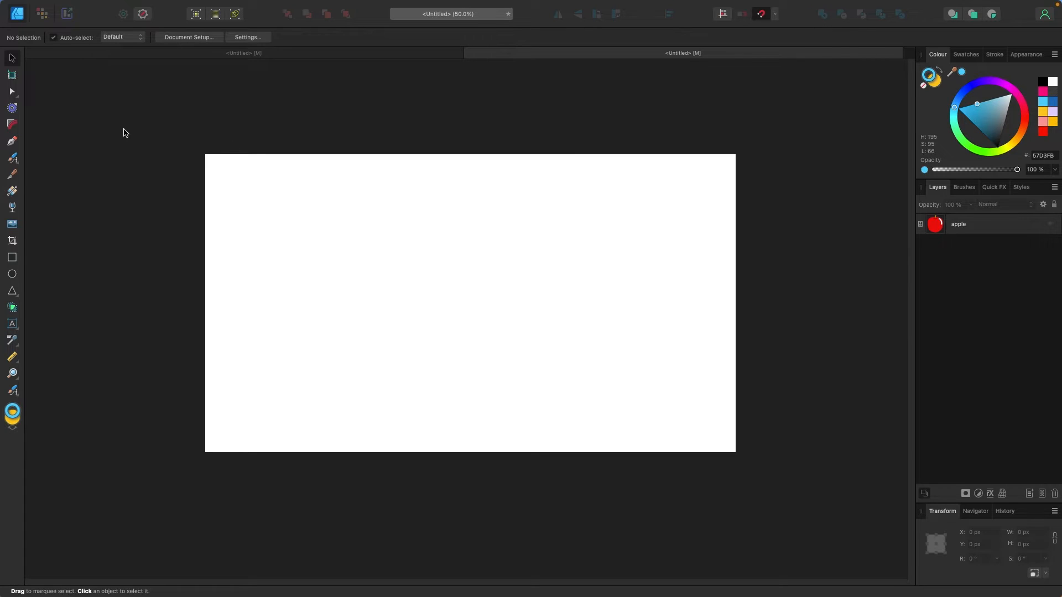
Draw a closed nine-node goggle-shaped outline about 1302 px wide and 468 px high with the Pen tool and a 30 pt light blue stroke
click(12, 141)
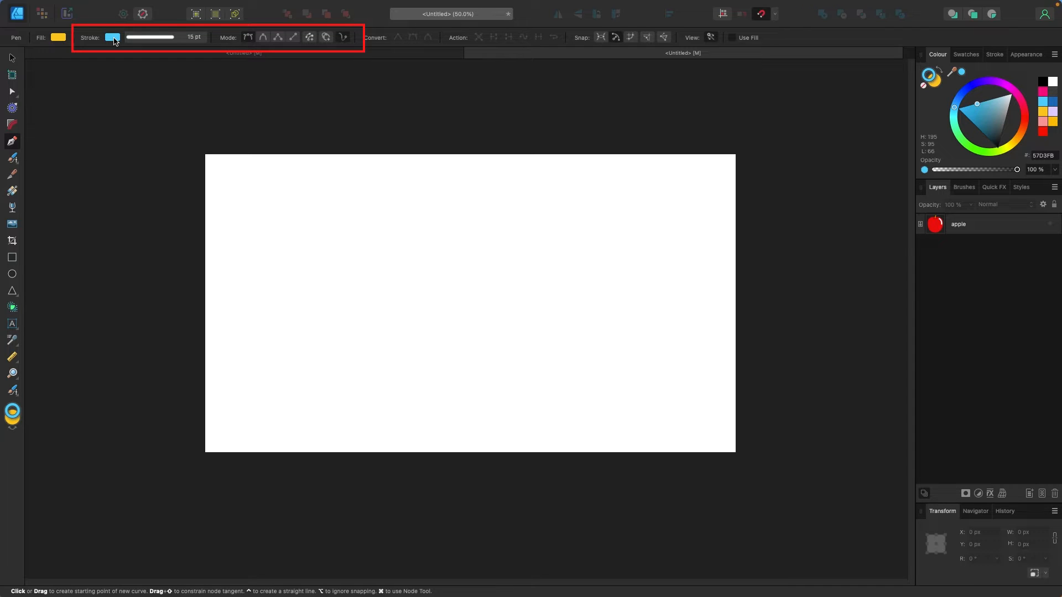
click(147, 38)
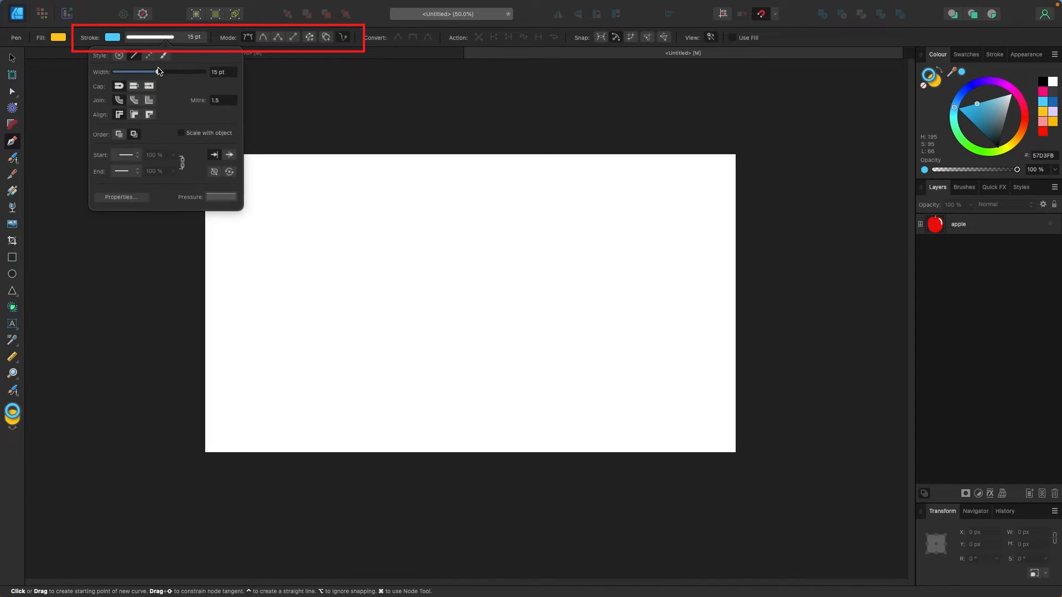
mouse_move(159, 73)
mouse_down()
mouse_move(139, 72)
mouse_move(221, 75)
mouse_move(175, 76)
mouse_up()
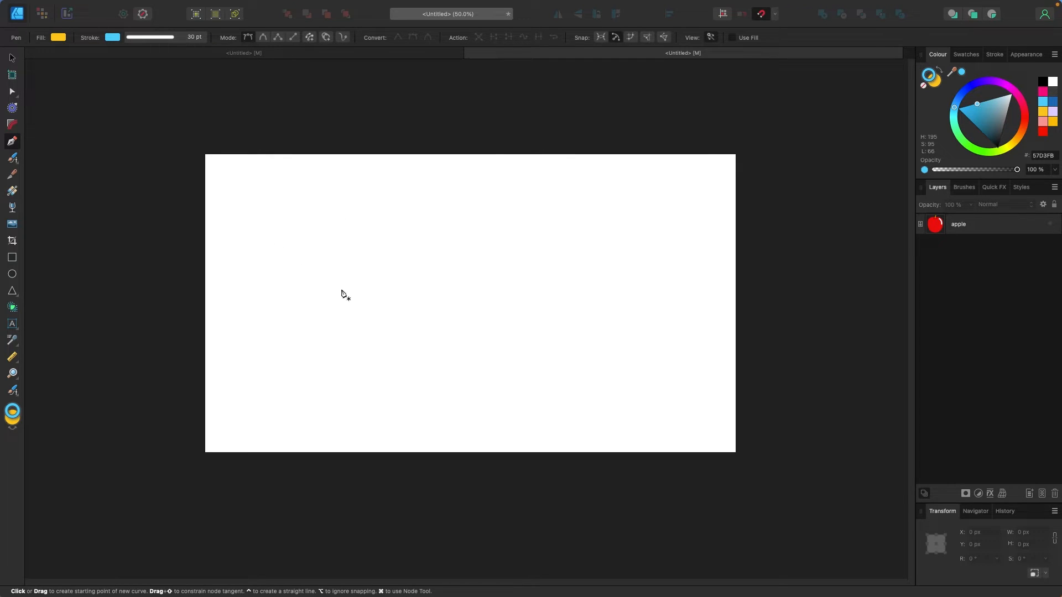
click(295, 303)
click(402, 225)
click(546, 225)
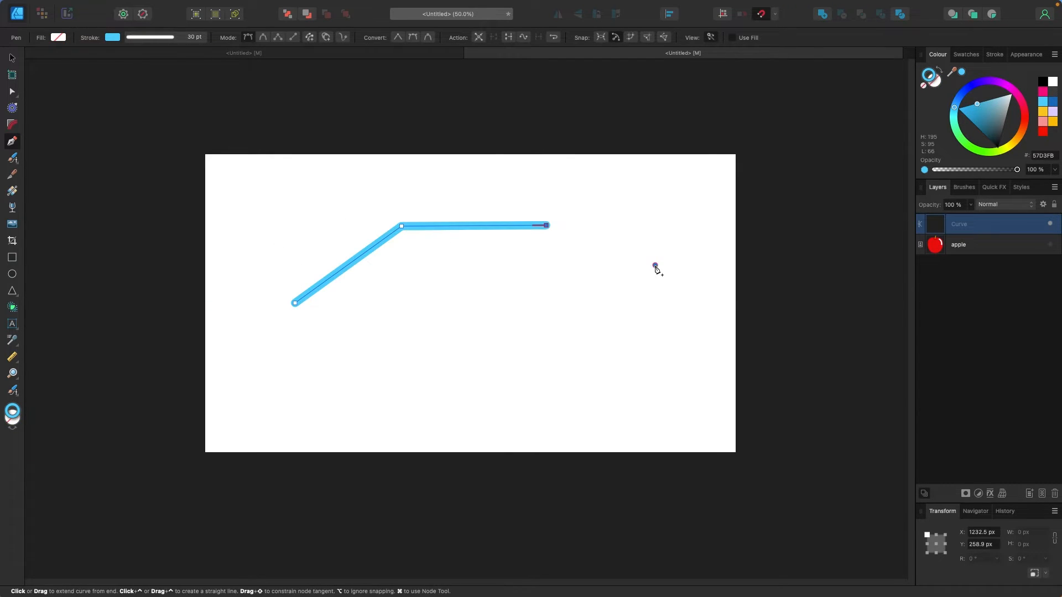
click(654, 265)
click(637, 349)
click(511, 354)
click(470, 288)
click(406, 350)
click(312, 352)
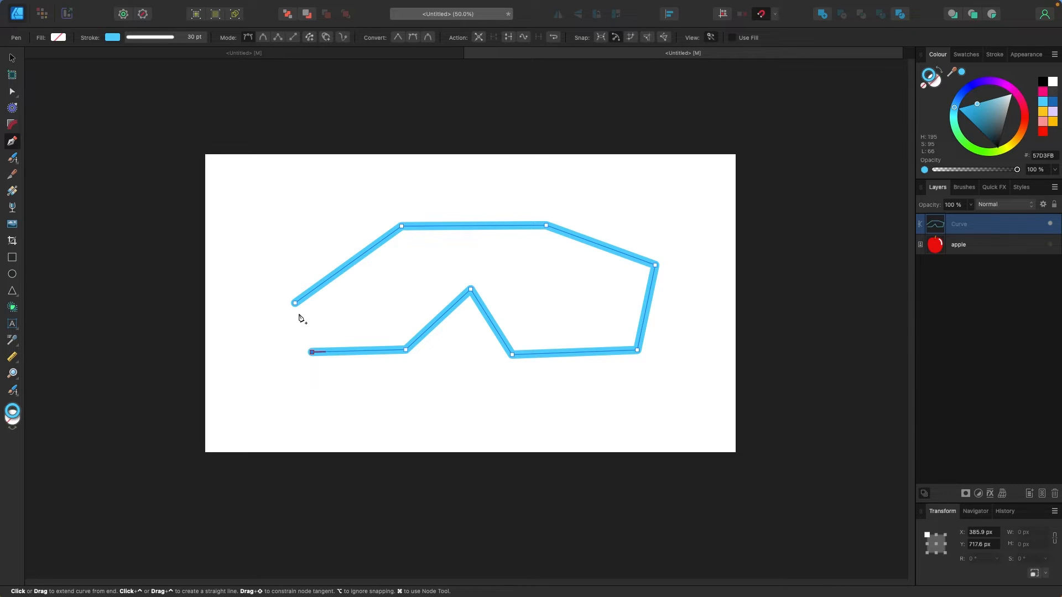
click(295, 303)
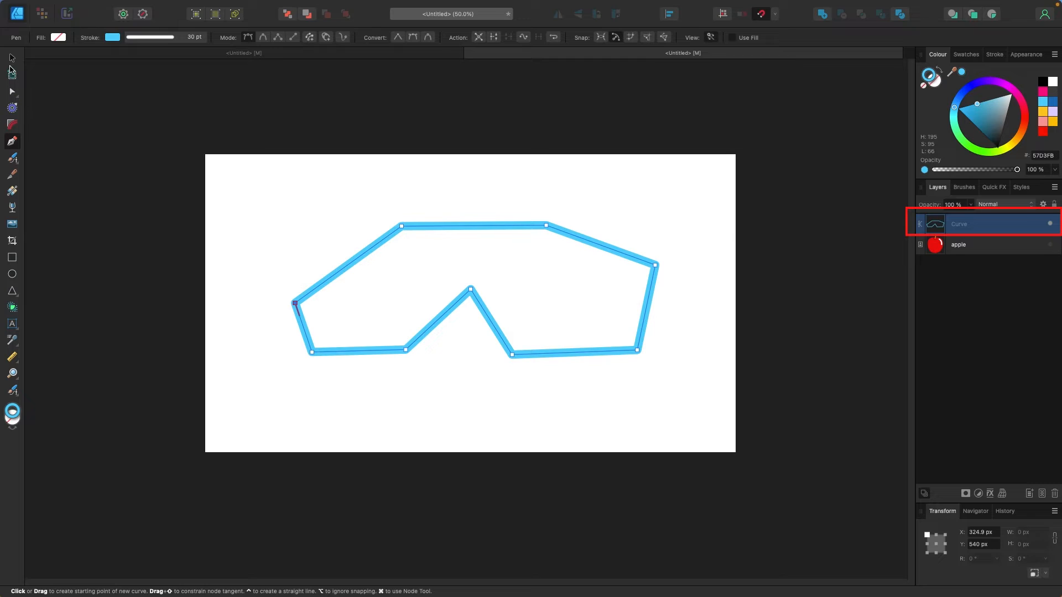
Move the blue outline slightly right and down, scale it to about 1178 px wide, and rotate it to about 20.3°
click(12, 57)
drag(474, 261, 491, 274)
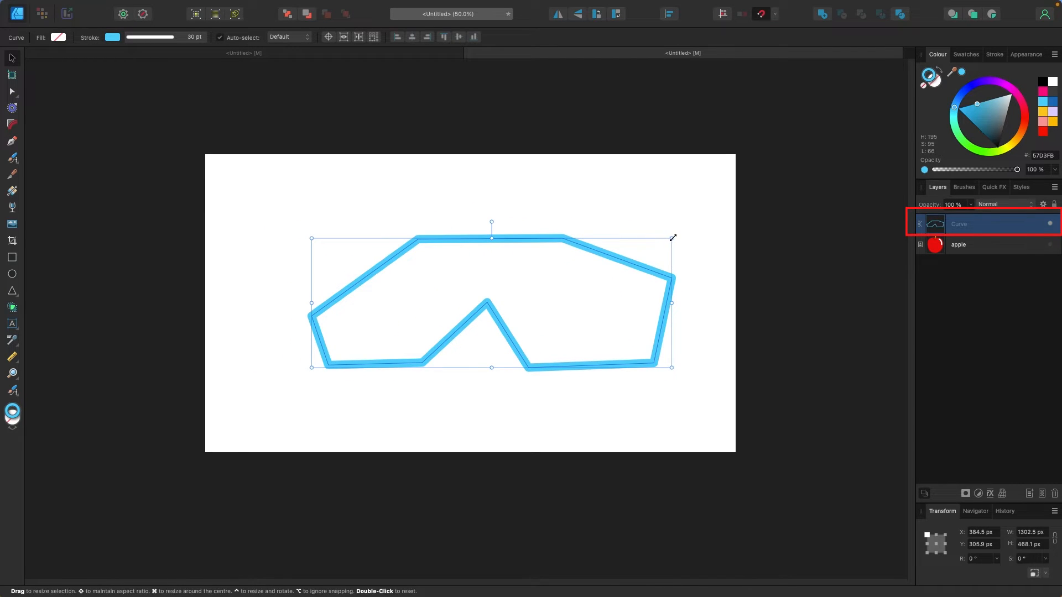
drag(672, 238, 635, 237)
drag(474, 221, 442, 232)
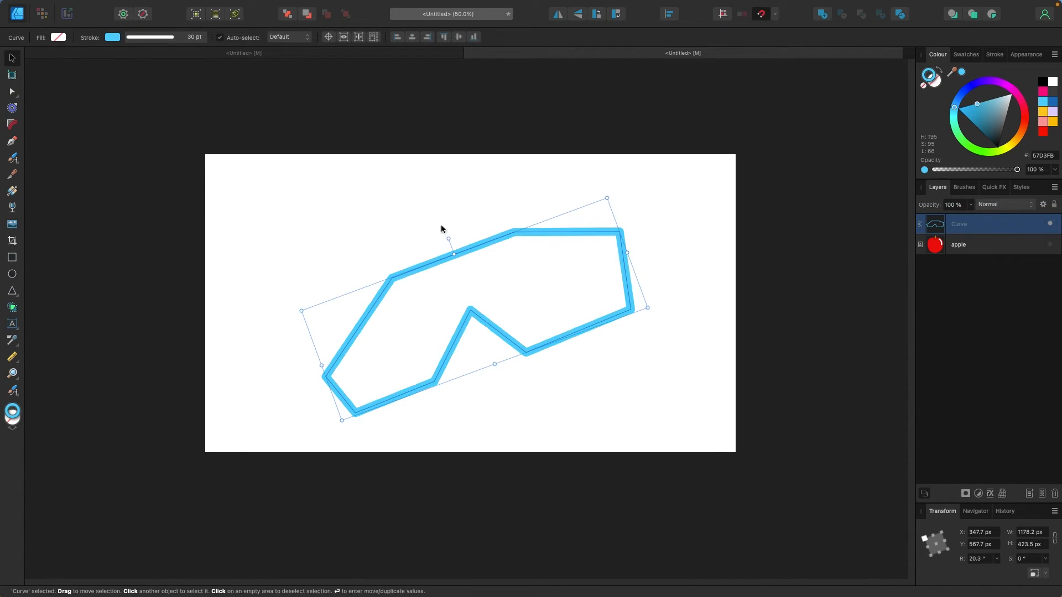
Thicken the outline's stroke to 100 pt and rotate the shape back to about 5.9°
click(179, 37)
drag(173, 72, 220, 74)
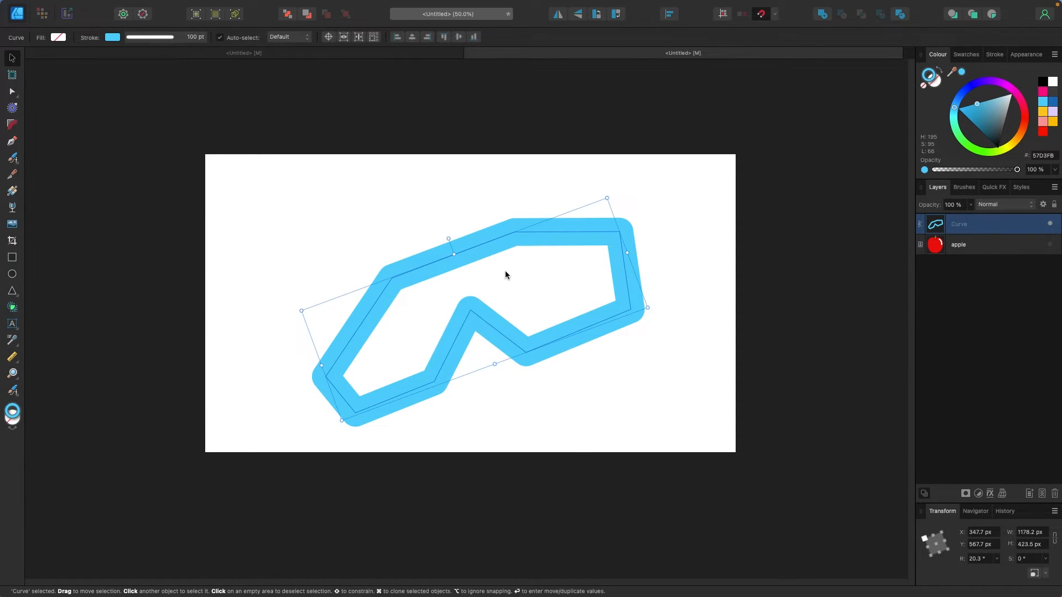
drag(449, 238, 468, 245)
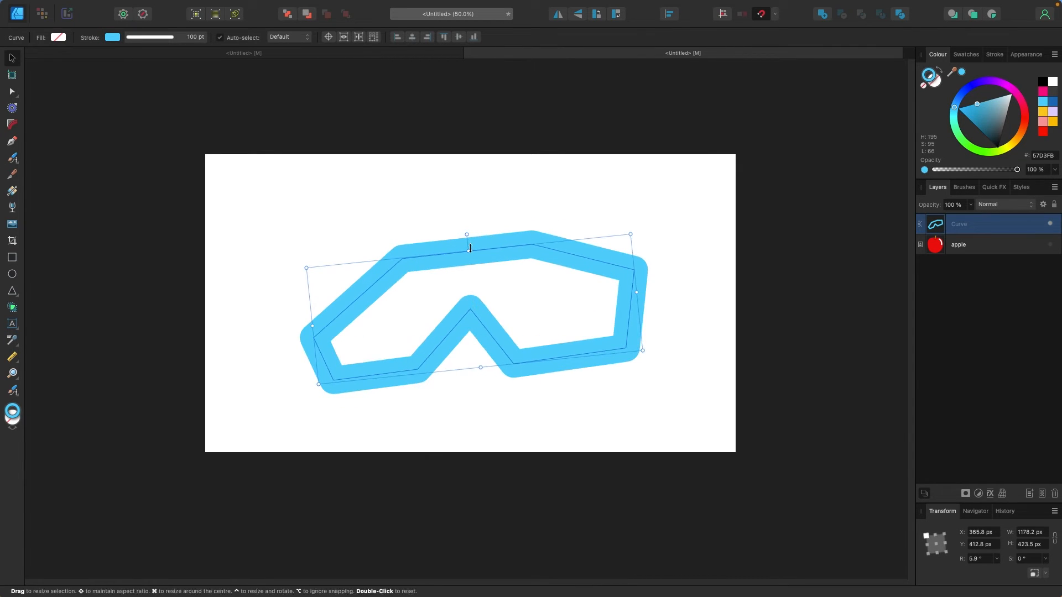
Reshape the blue outline by its nodes, flattening the notch in its lower edge and pulling its upper edge into three uneven peaks
double_click(439, 248)
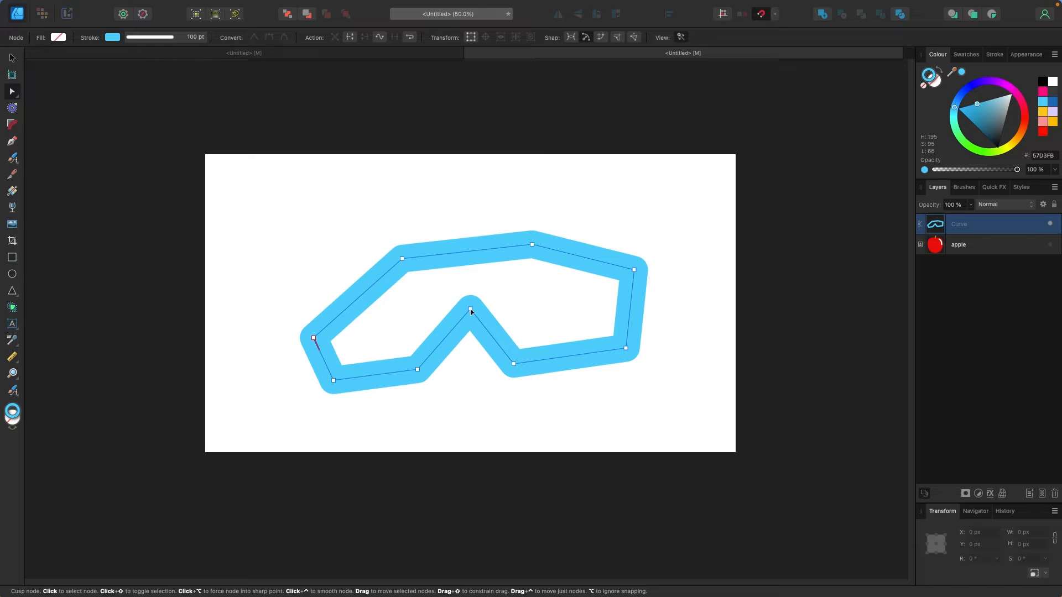
drag(471, 312, 478, 363)
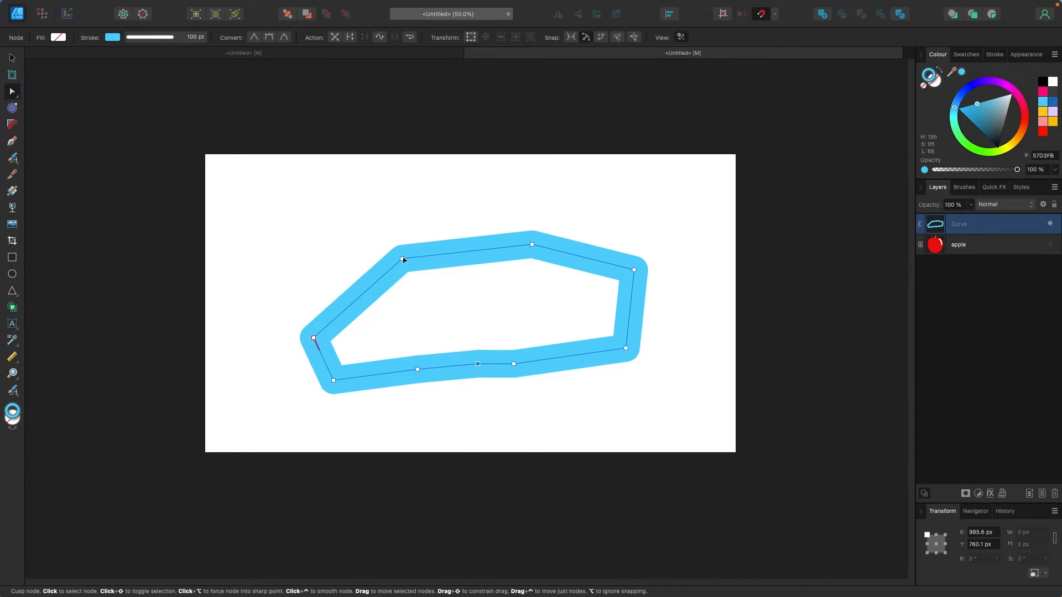
drag(402, 260, 310, 202)
drag(376, 215, 502, 206)
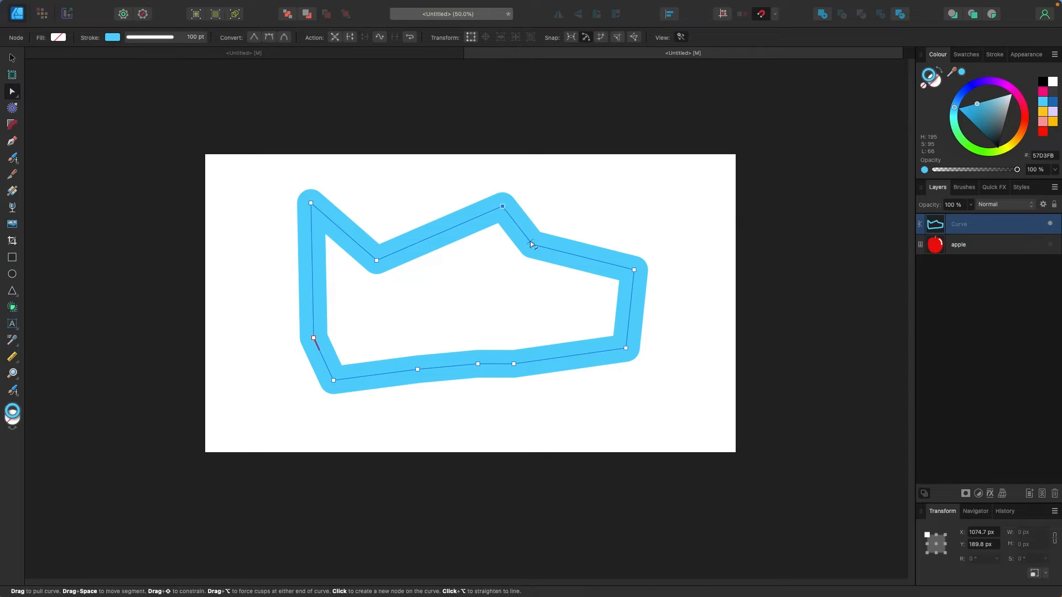
drag(531, 244, 559, 211)
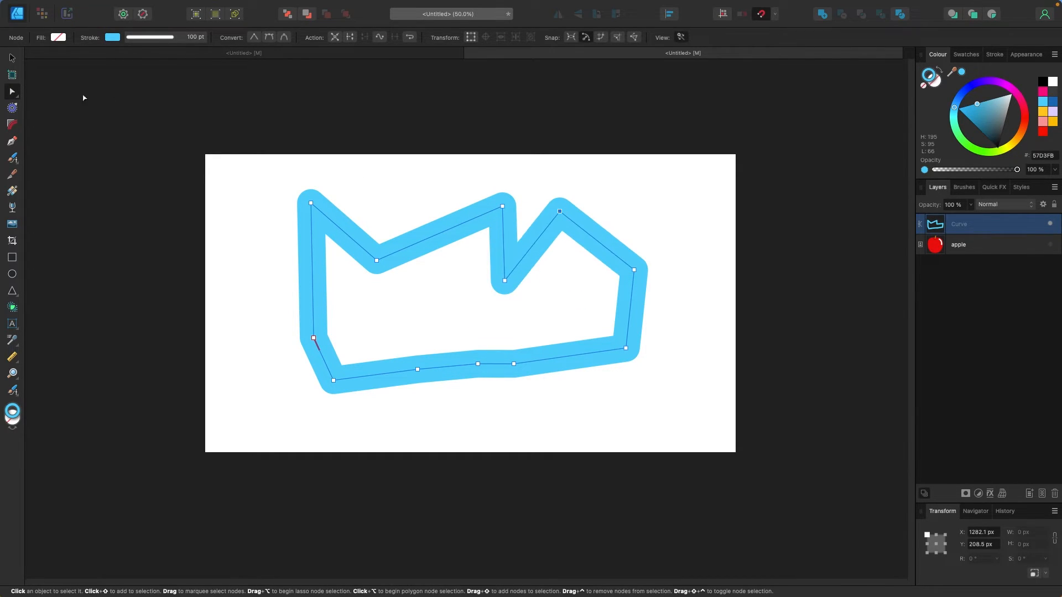
Delete the blue outline from the page and leave nothing selected
click(12, 57)
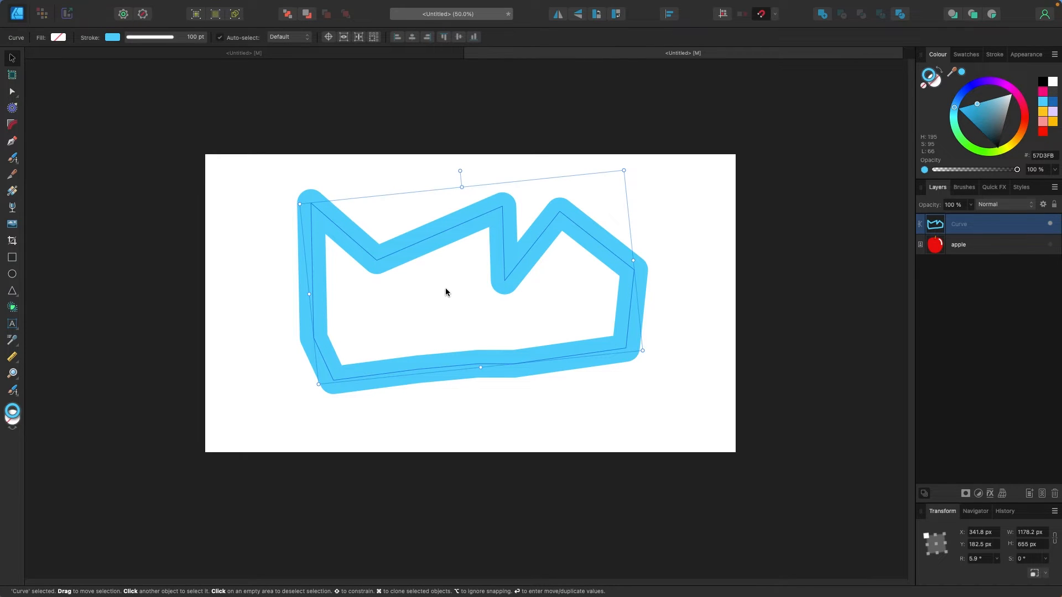
key(Delete)
click(967, 272)
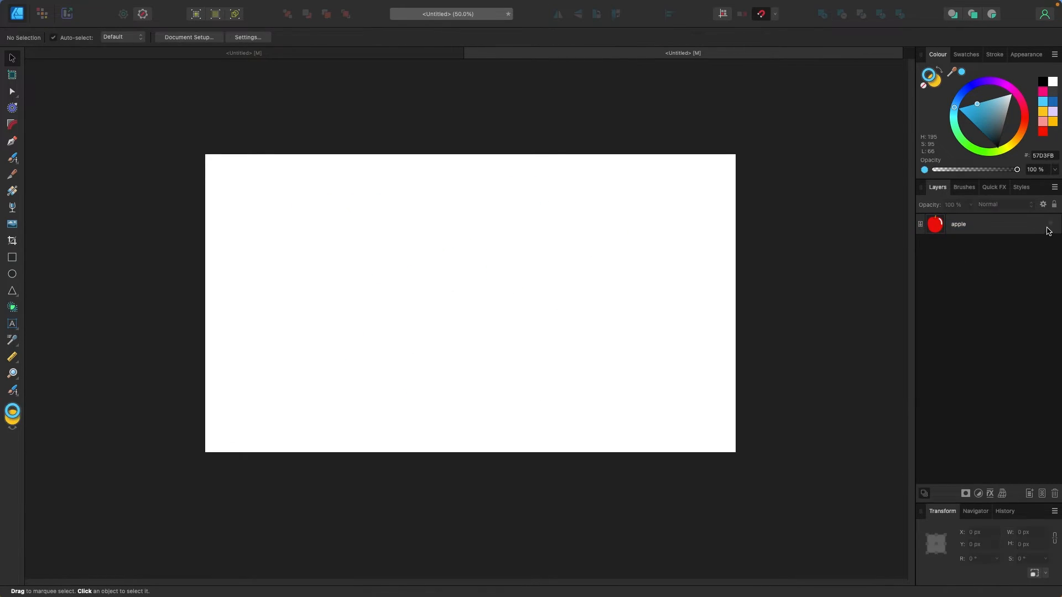
Show the hidden apple layer and set the Pen tool's stroke width to 11 pt
click(1049, 223)
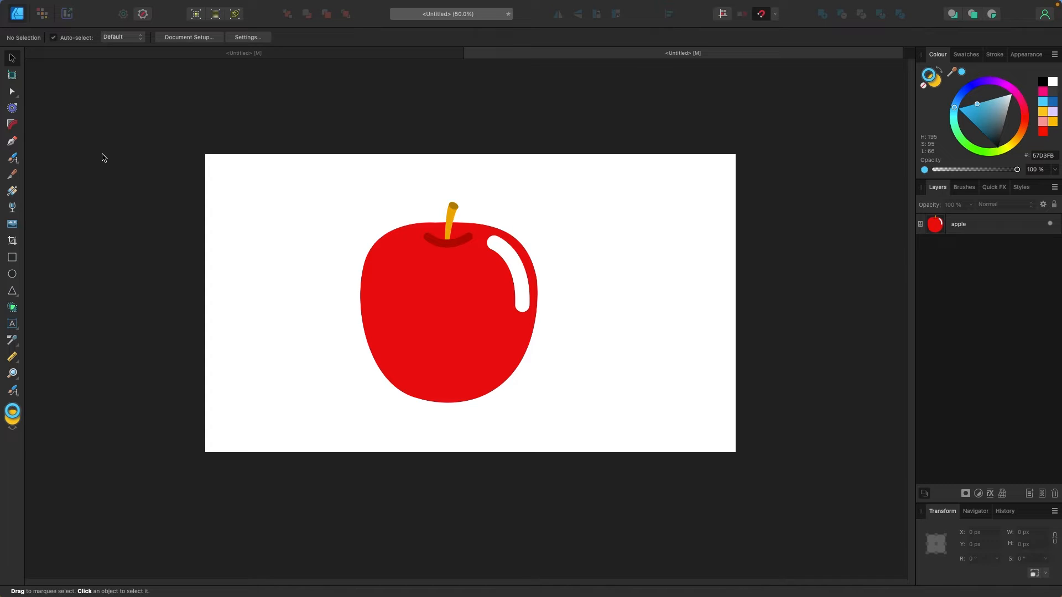
click(11, 140)
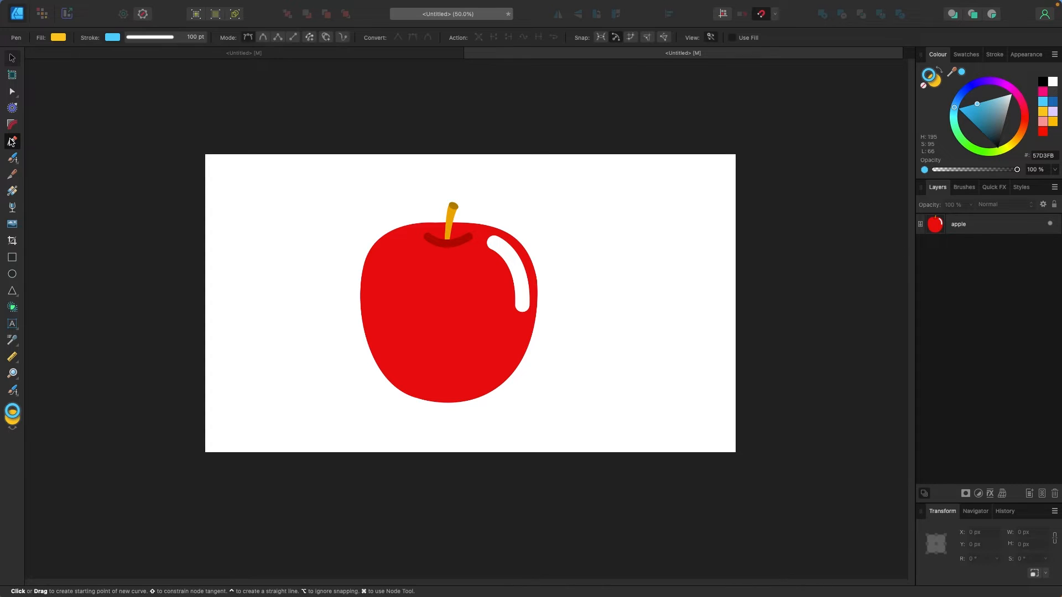
click(160, 37)
drag(191, 71, 154, 74)
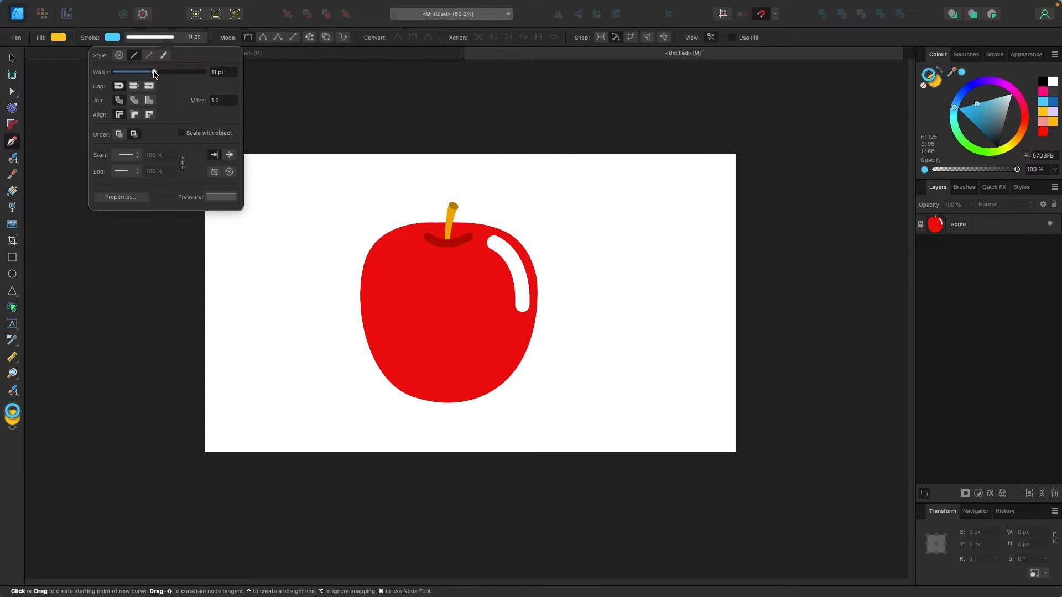
Set the Pen tool's stroke colour to solid black (000000)
click(113, 37)
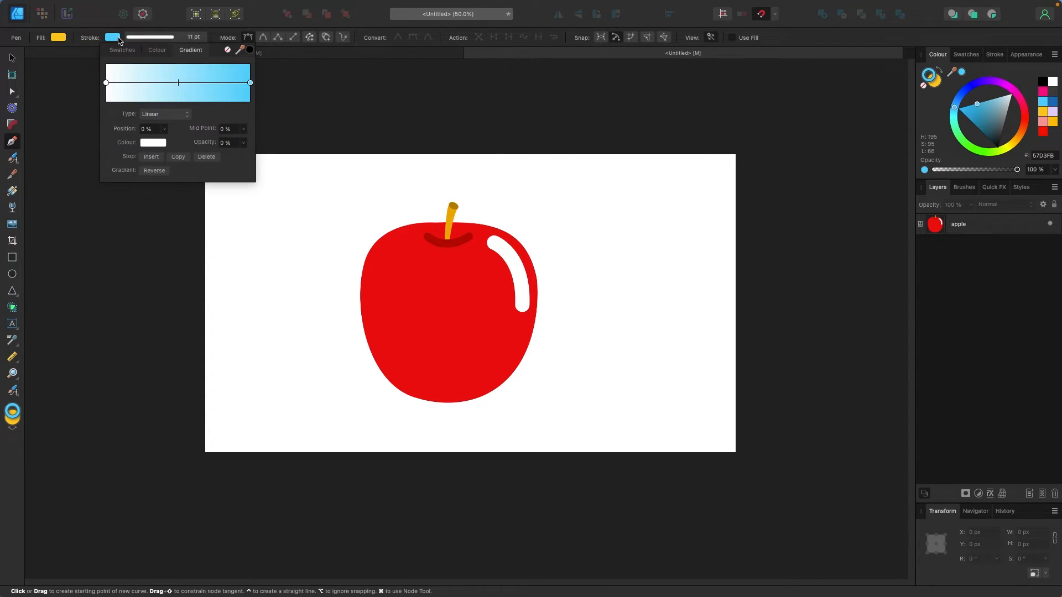
click(155, 143)
click(177, 198)
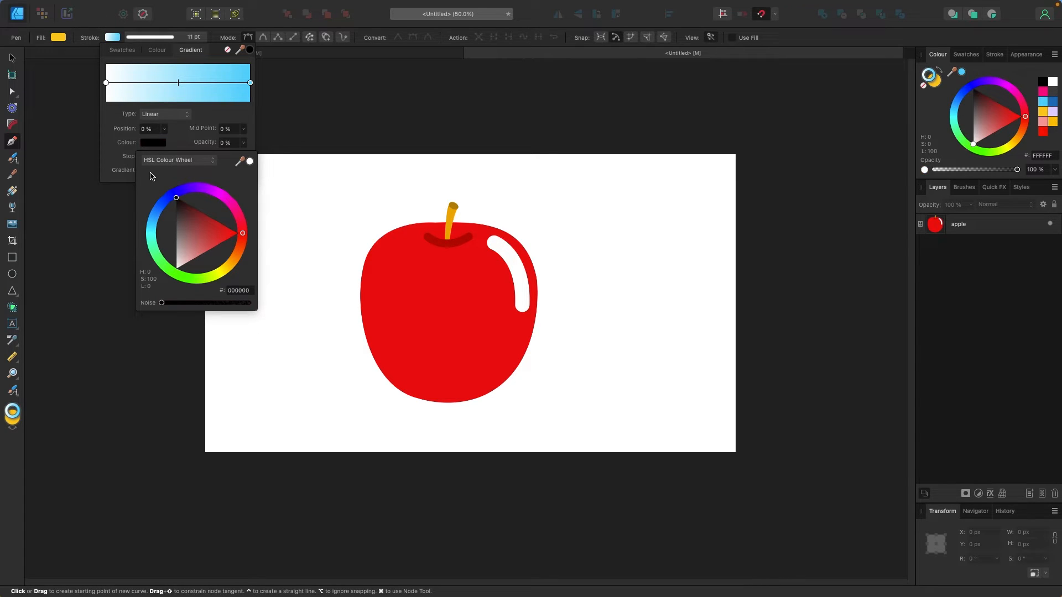
click(929, 80)
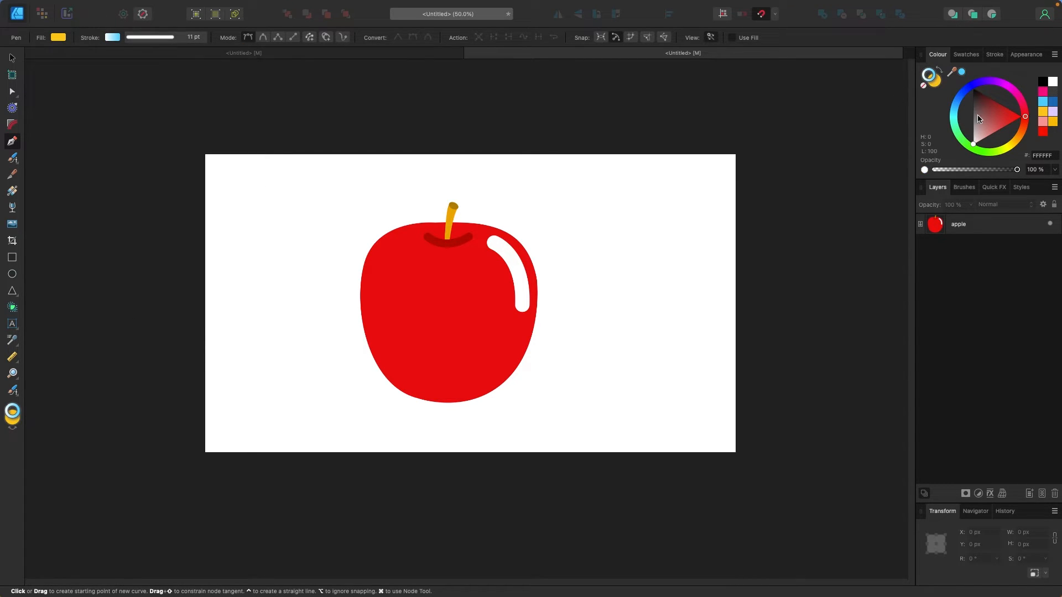
Trace the apple's left edge with Pen curves, from the lower left up to the top left of the fruit
key(super+1)
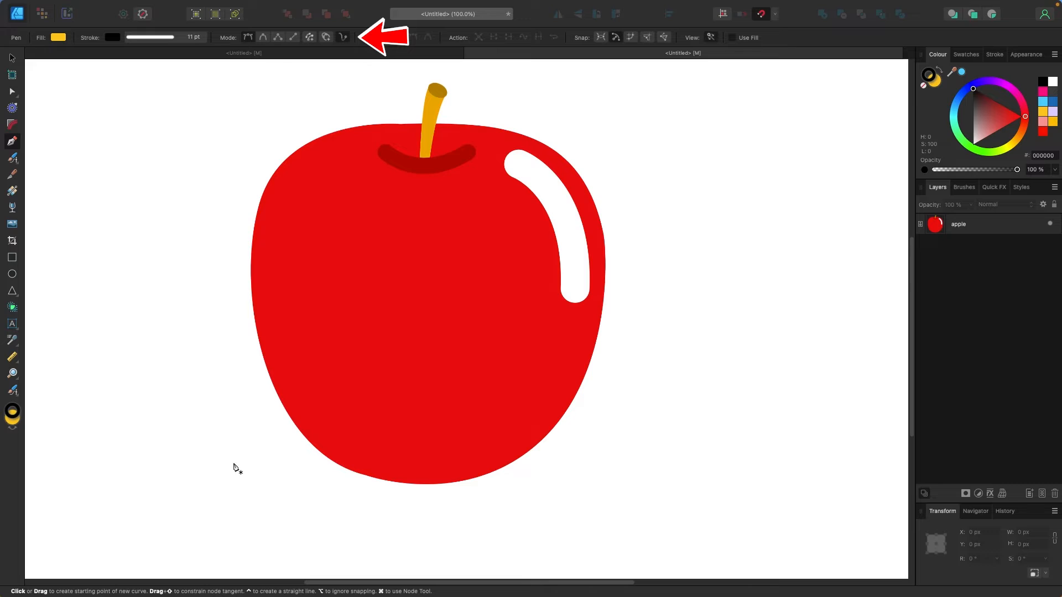
click(301, 433)
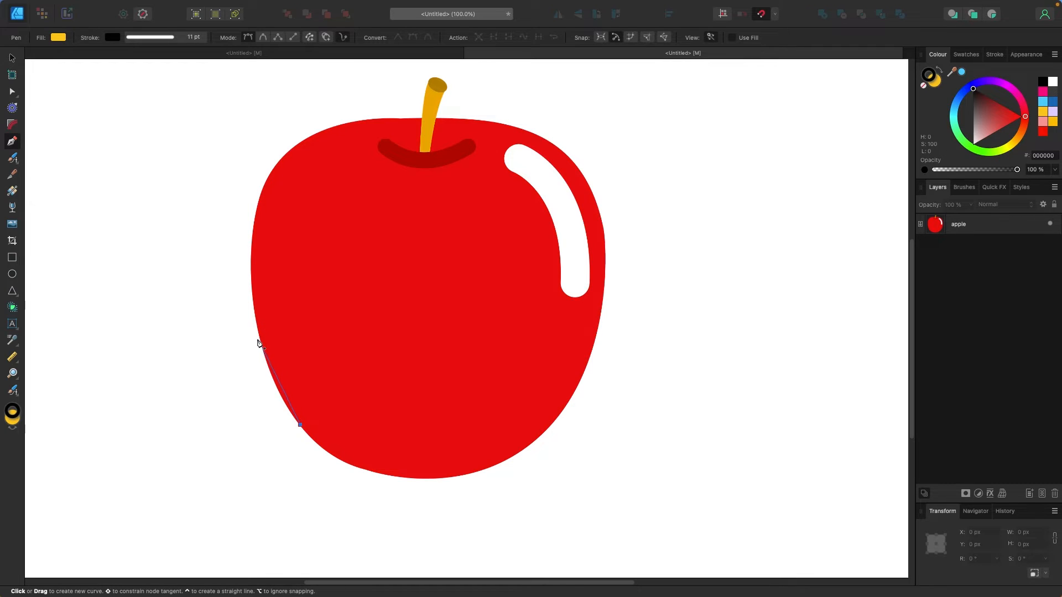
drag(261, 340, 246, 292)
scroll(244, 296, up, 2)
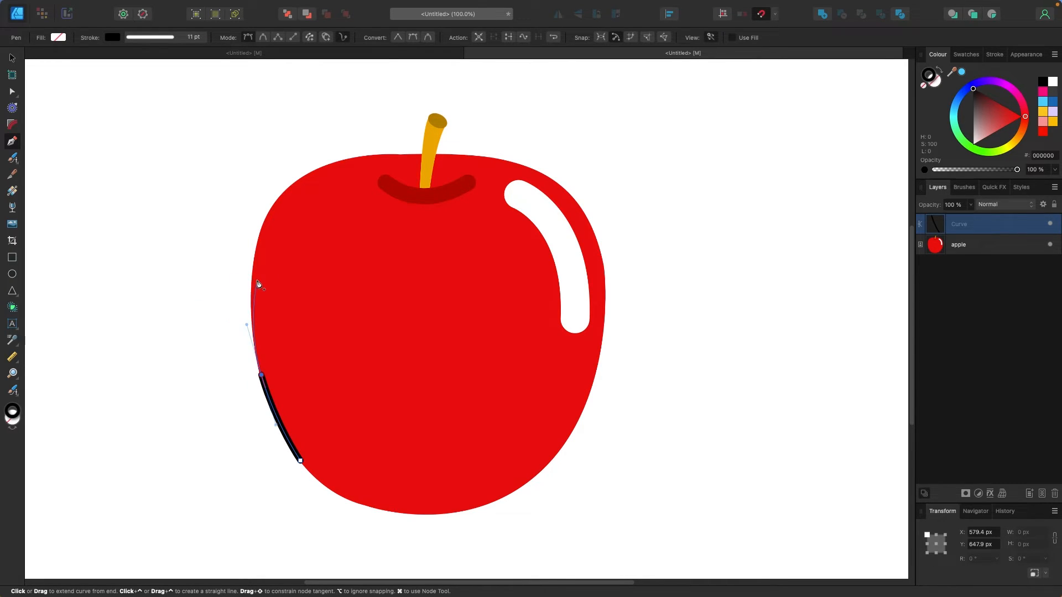
drag(250, 281, 298, 269)
scroll(260, 274, up, 3)
scroll(299, 269, up, 1)
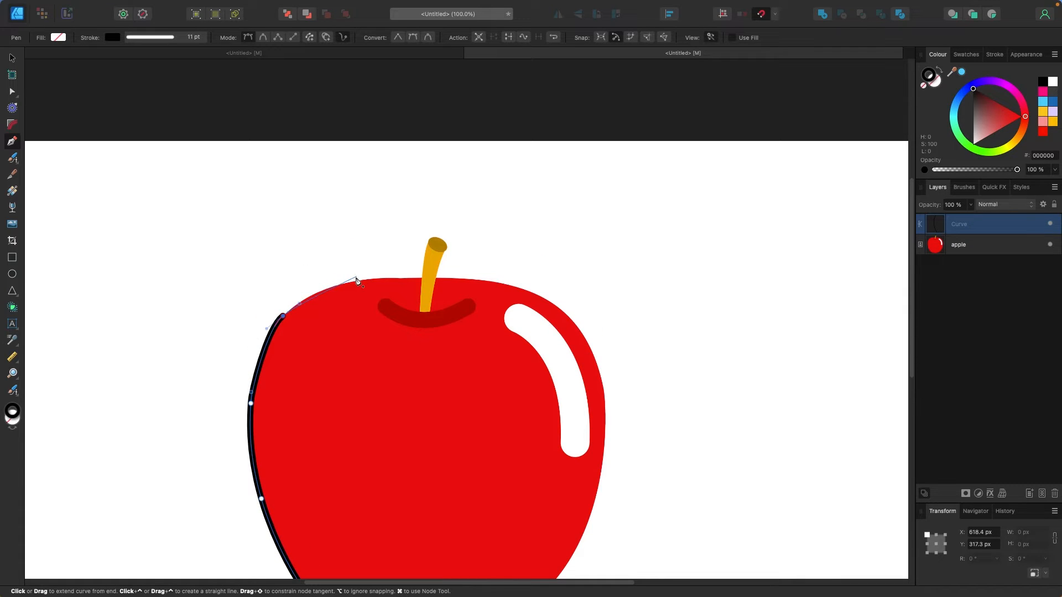
drag(361, 279, 375, 284)
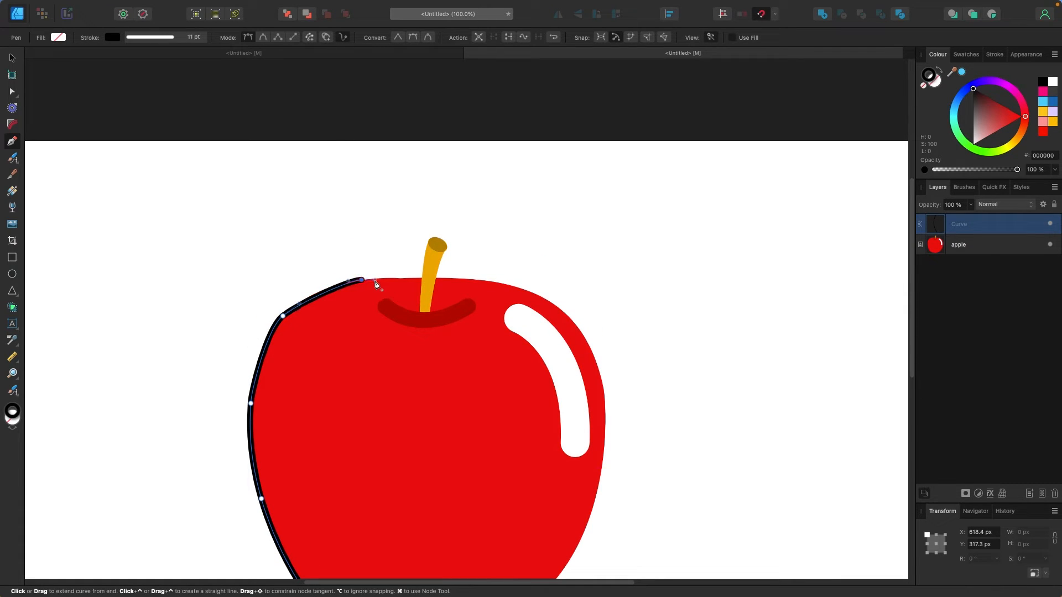
Continue the outline to the stem's base and trace around the stem with straight segments
click(421, 277)
click(430, 239)
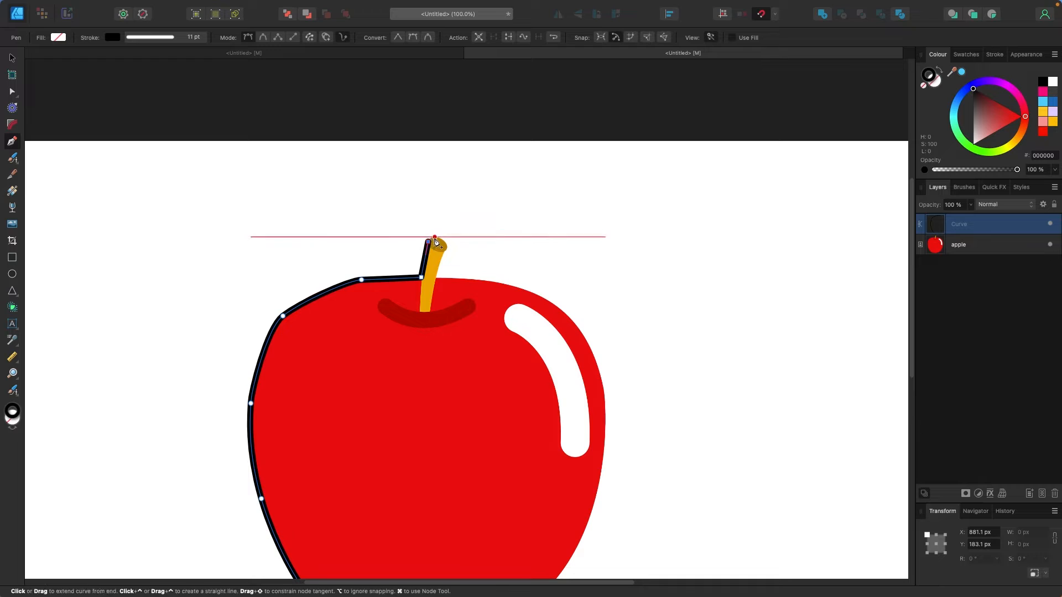
click(447, 244)
click(445, 250)
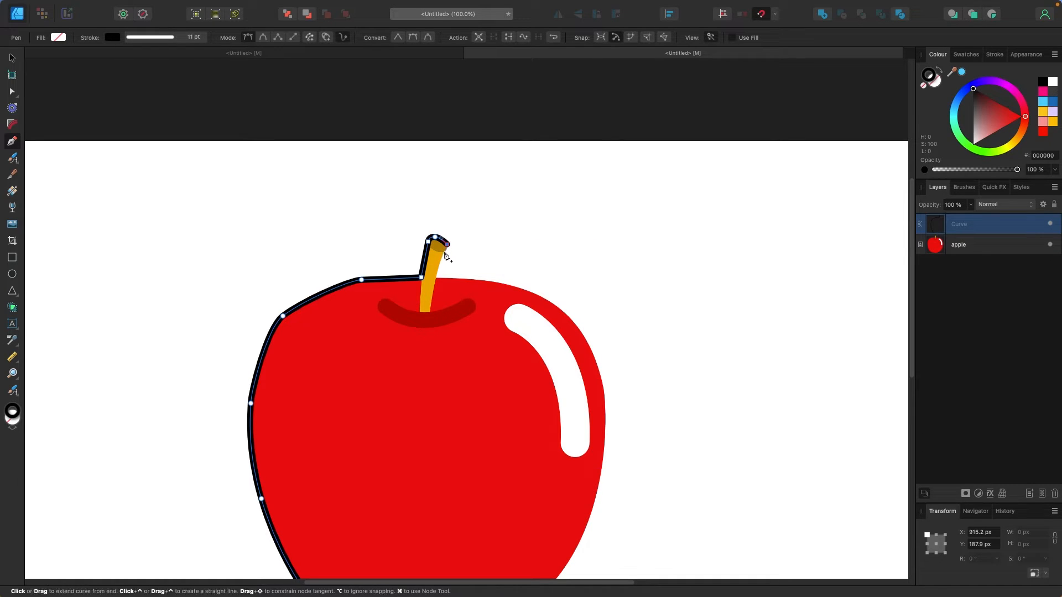
click(436, 275)
Extend the outline along the apple's upper right shoulder and down its right edge with curved segments
click(517, 286)
scroll(575, 304, down, 2)
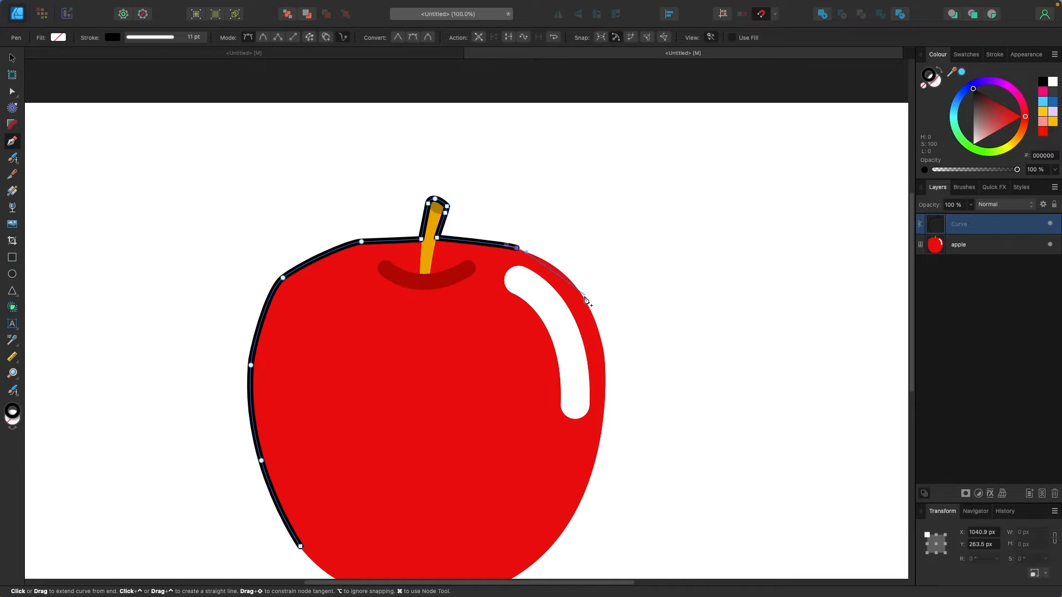
drag(584, 299, 602, 347)
scroll(598, 326, down, 4)
scroll(599, 349, down, 7)
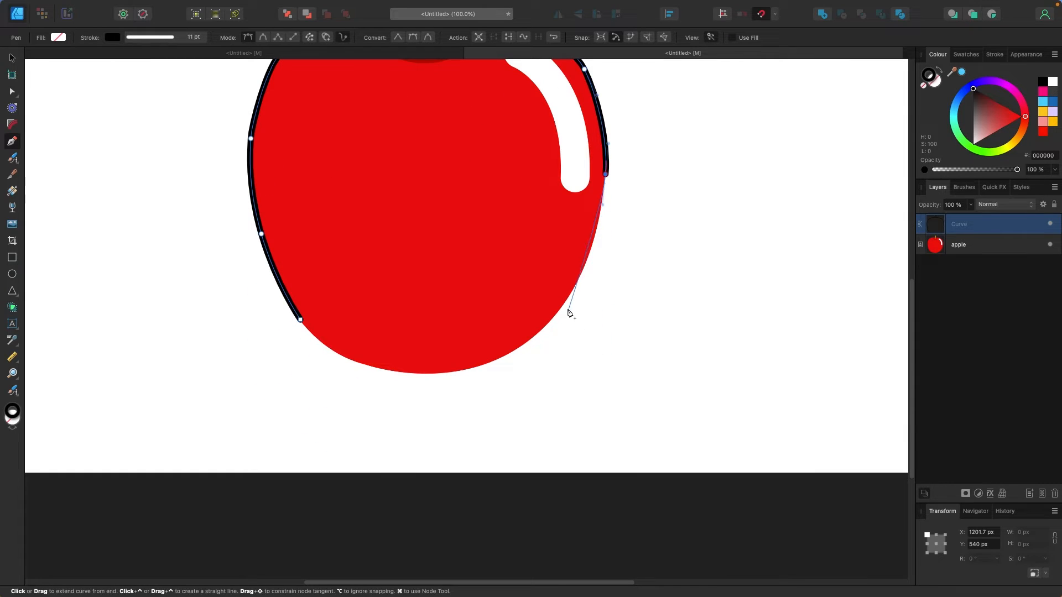
drag(578, 277, 568, 303)
Trace the apple's bottom edge, close the outline at its starting node and deselect it
drag(513, 350, 490, 371)
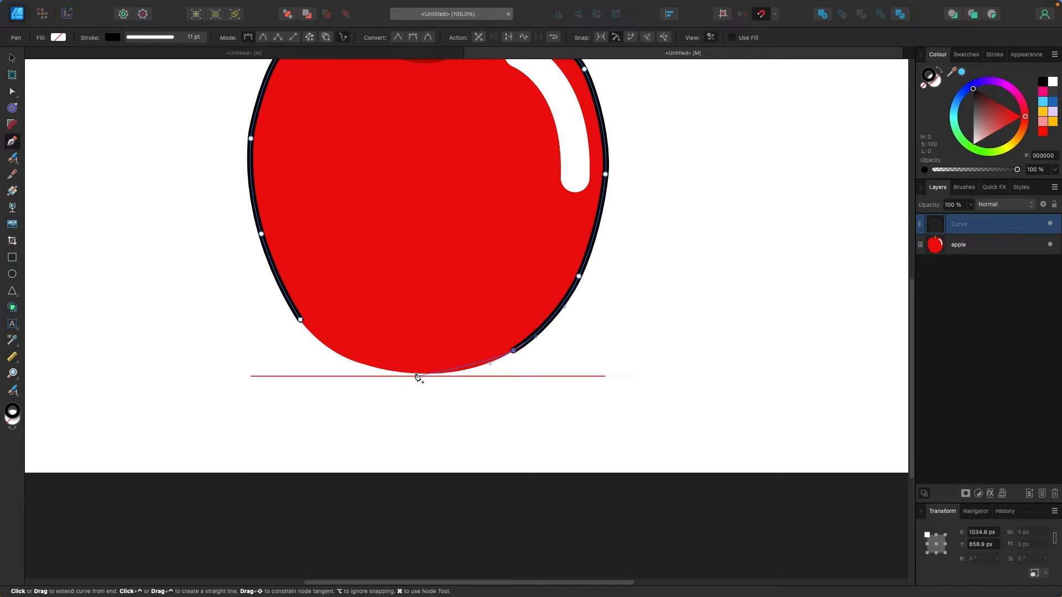
drag(416, 376, 394, 373)
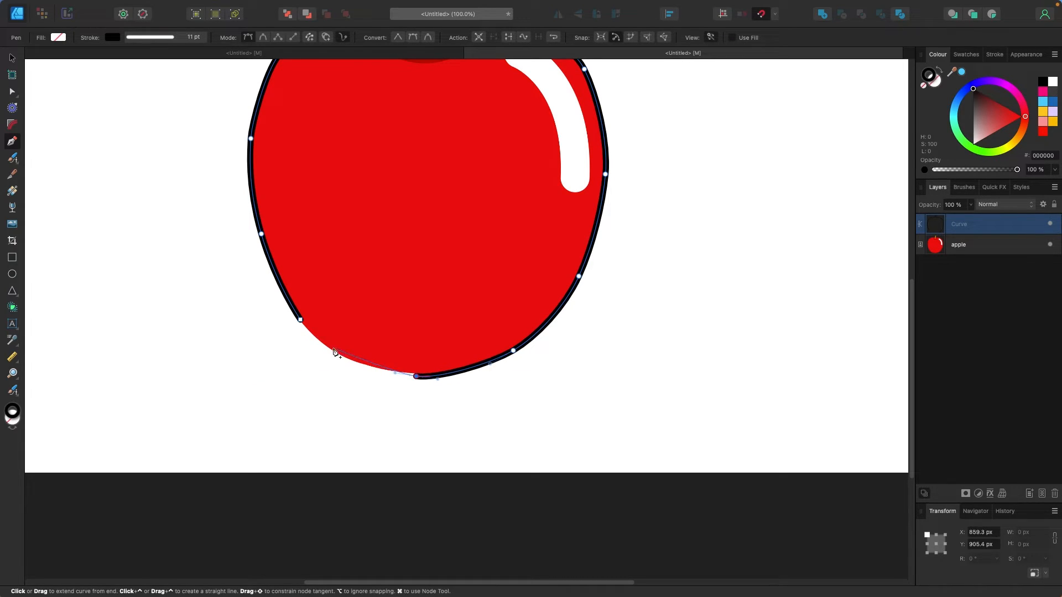
drag(331, 351, 322, 344)
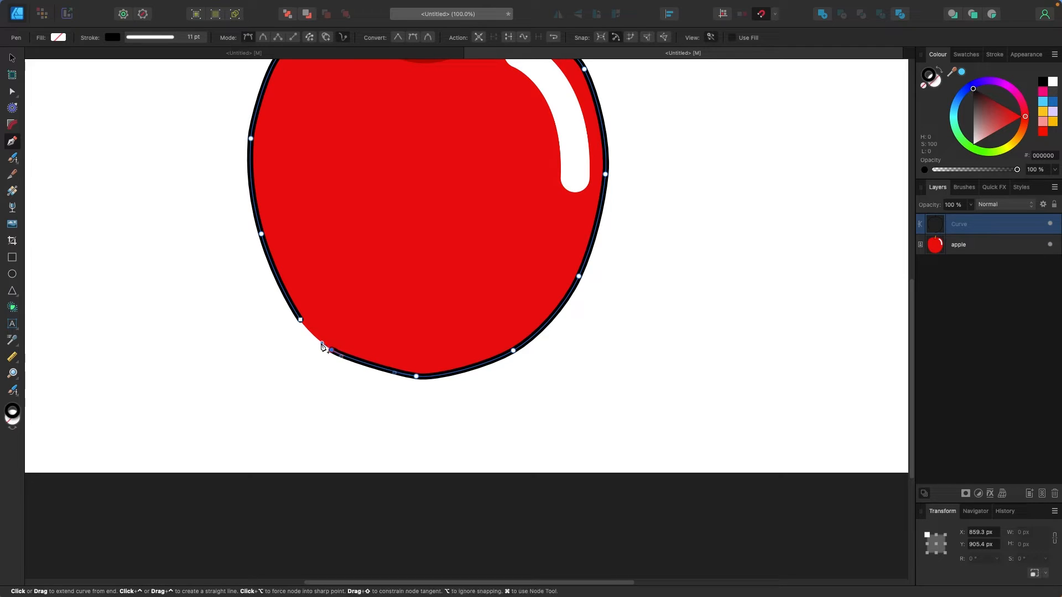
click(300, 321)
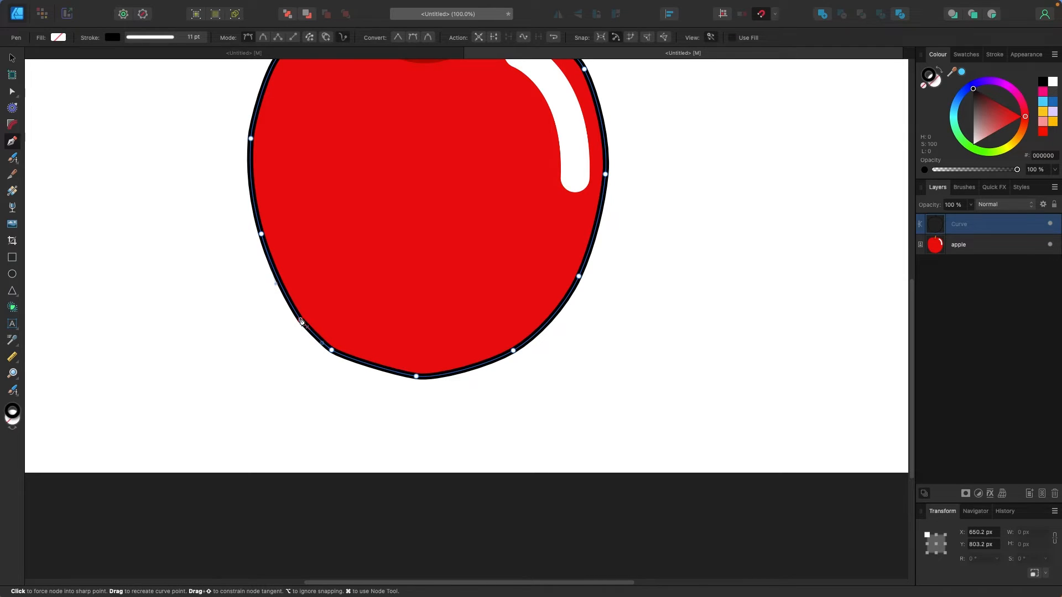
key(super+minus)
key(super+minus)
click(12, 58)
click(187, 182)
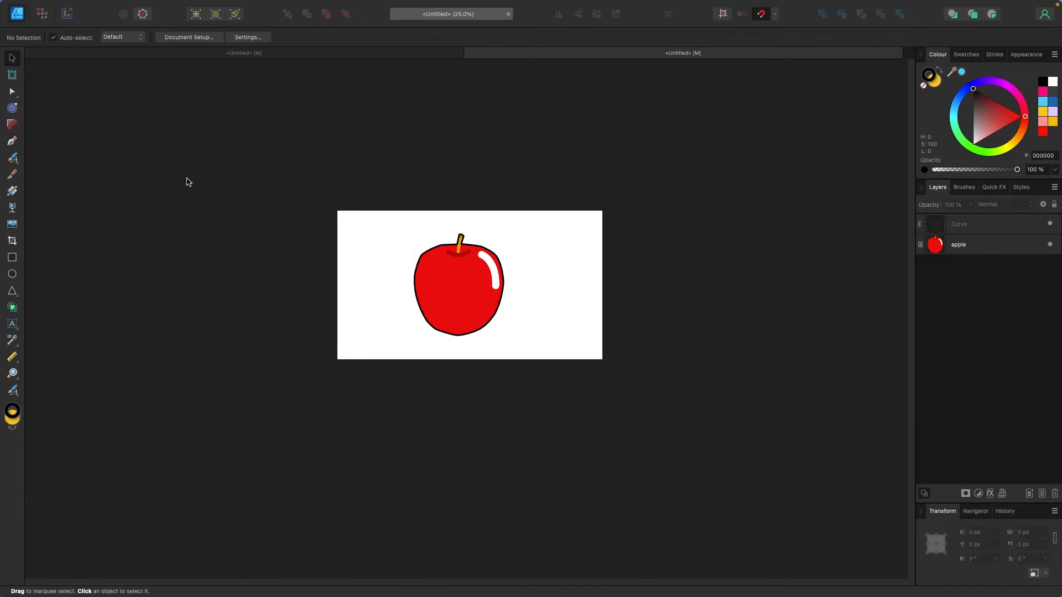
scroll(187, 182, up, 1)
key(super+plus)
key(super+plus)
key(super+minus)
key(super+minus)
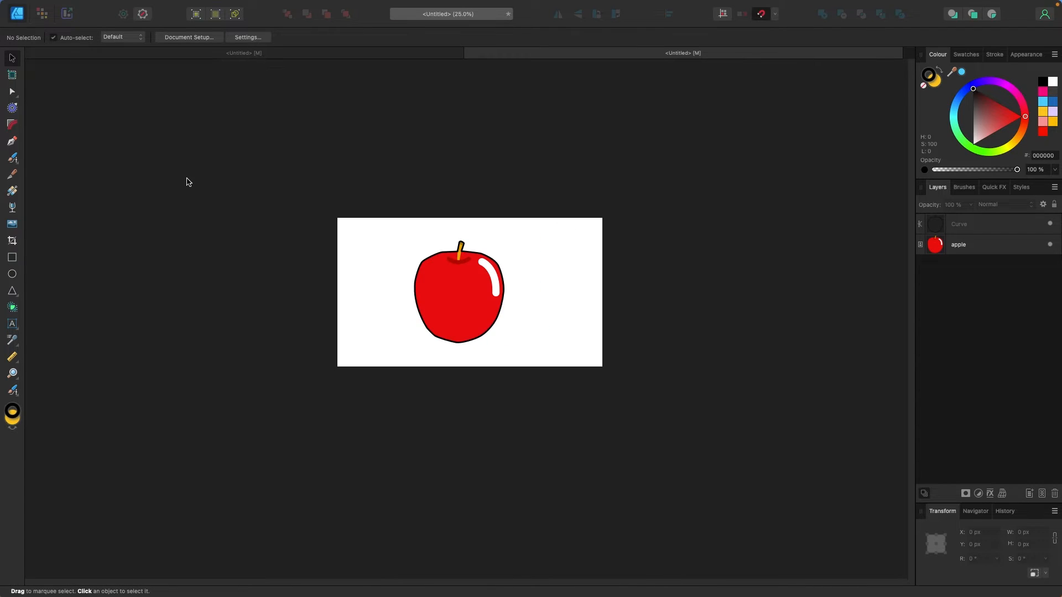
Look over the Pen tool's stroke settings and its drawing modes
click(10, 143)
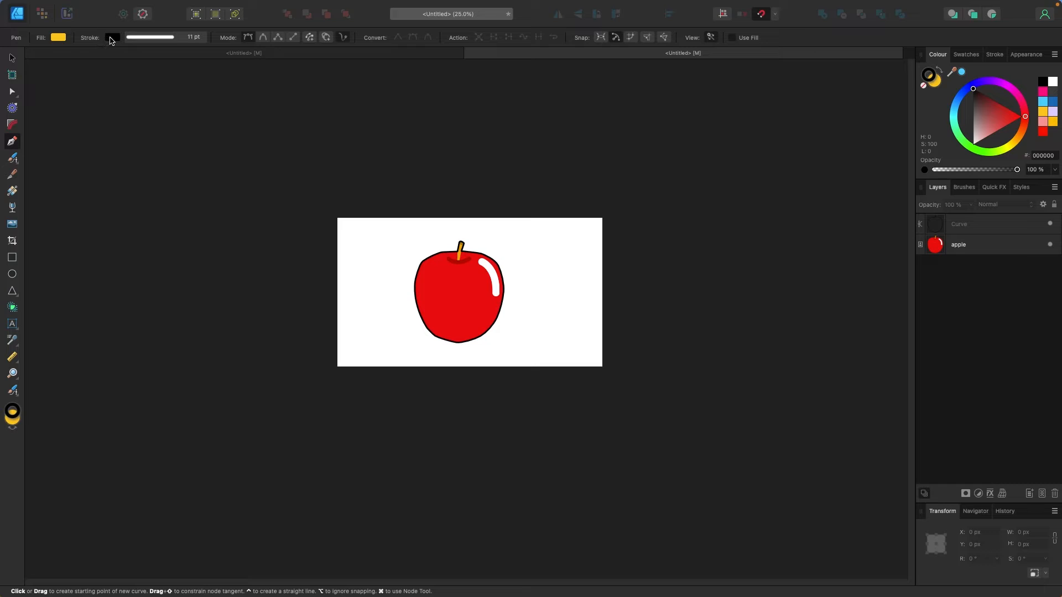
click(156, 41)
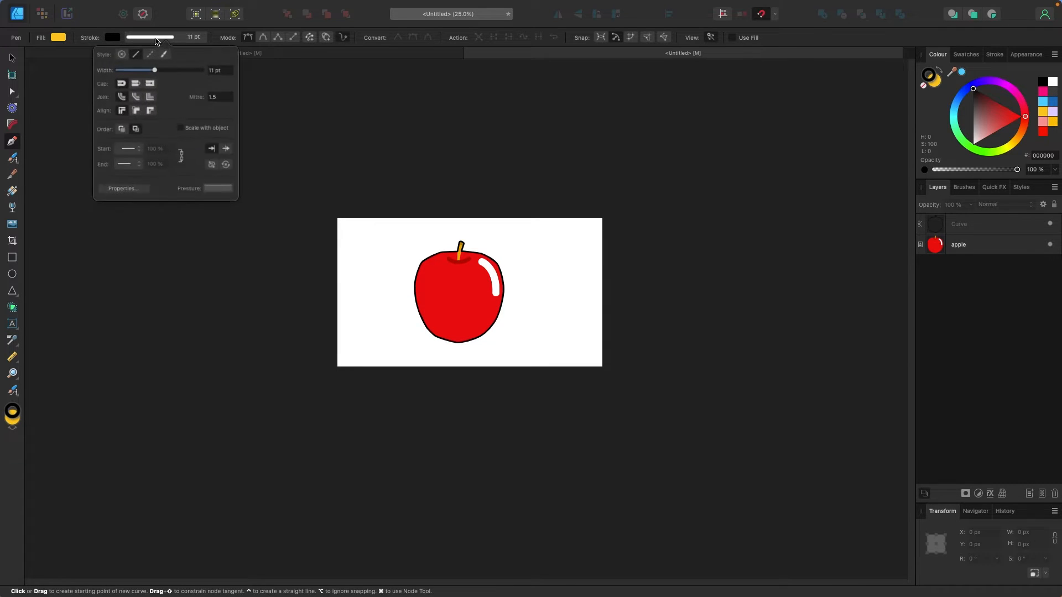
click(155, 41)
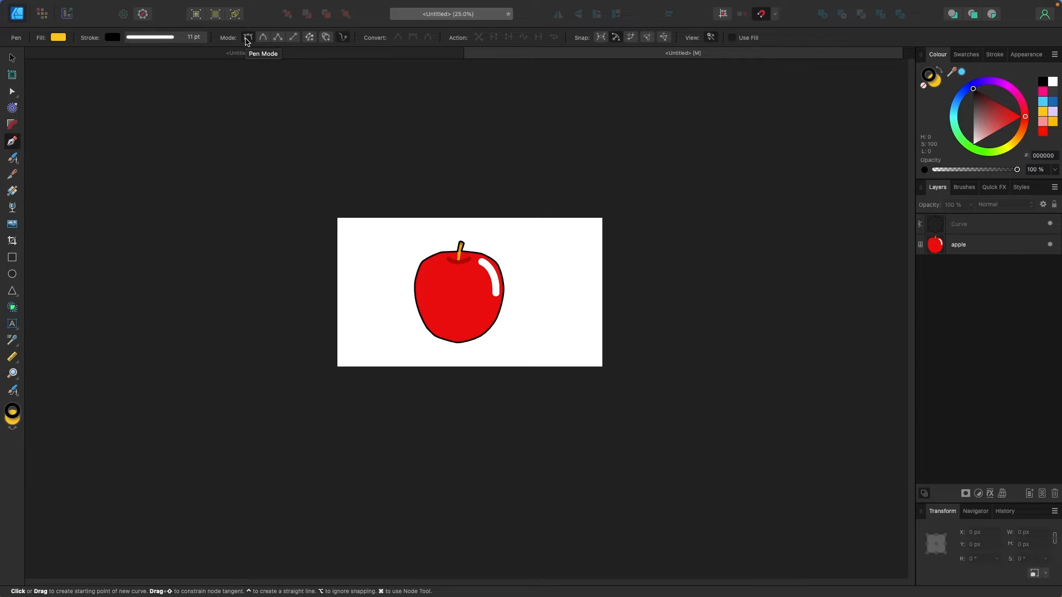
click(263, 38)
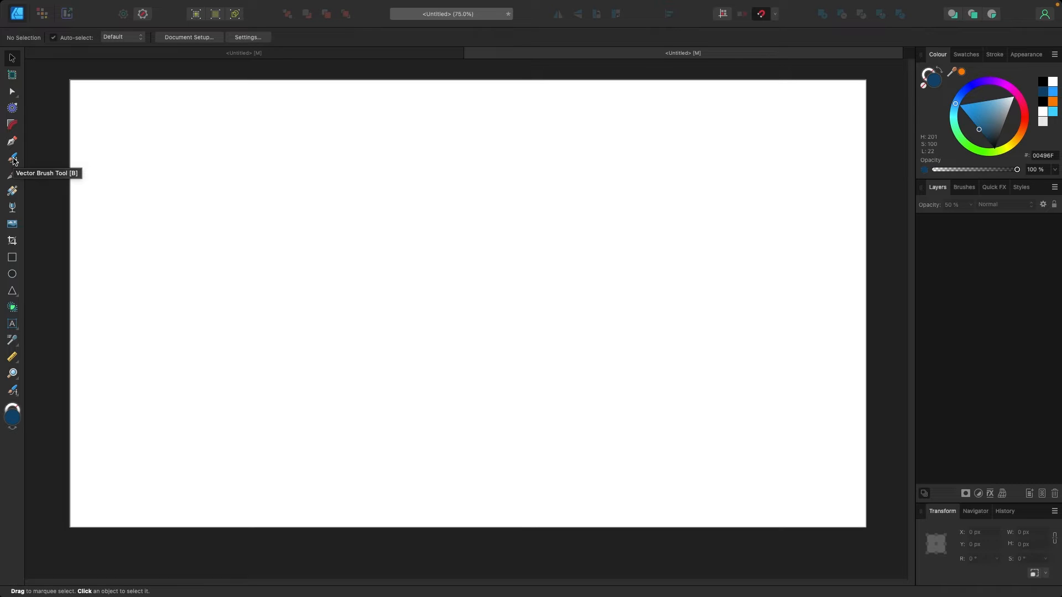
Activate the Vector Brush Tool and set its width to 250 px
click(13, 160)
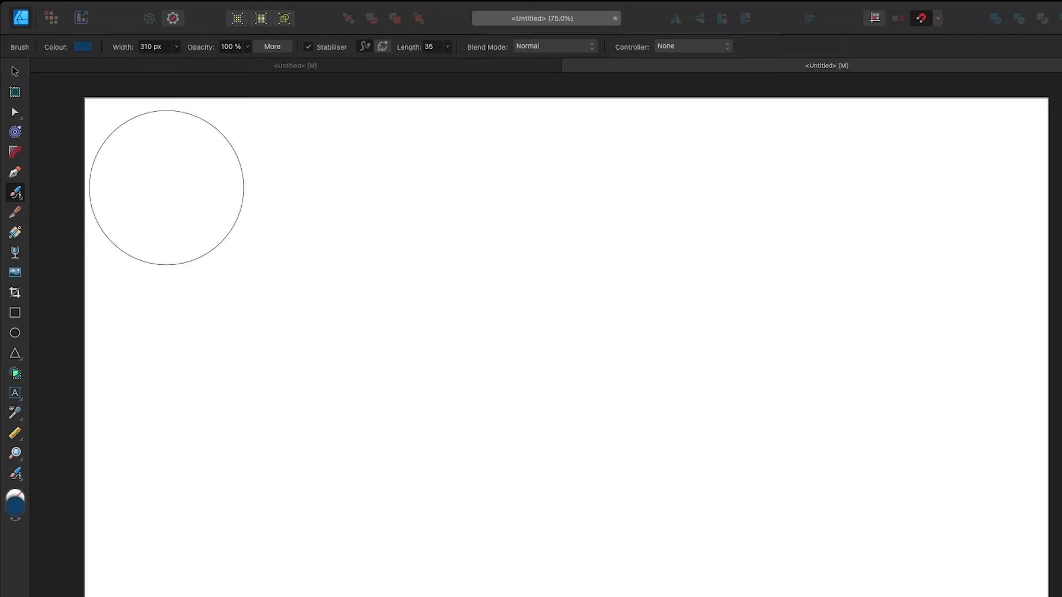
click(176, 47)
mouse_move(177, 60)
mouse_down()
mouse_move(136, 61)
mouse_move(205, 61)
mouse_up()
click(176, 46)
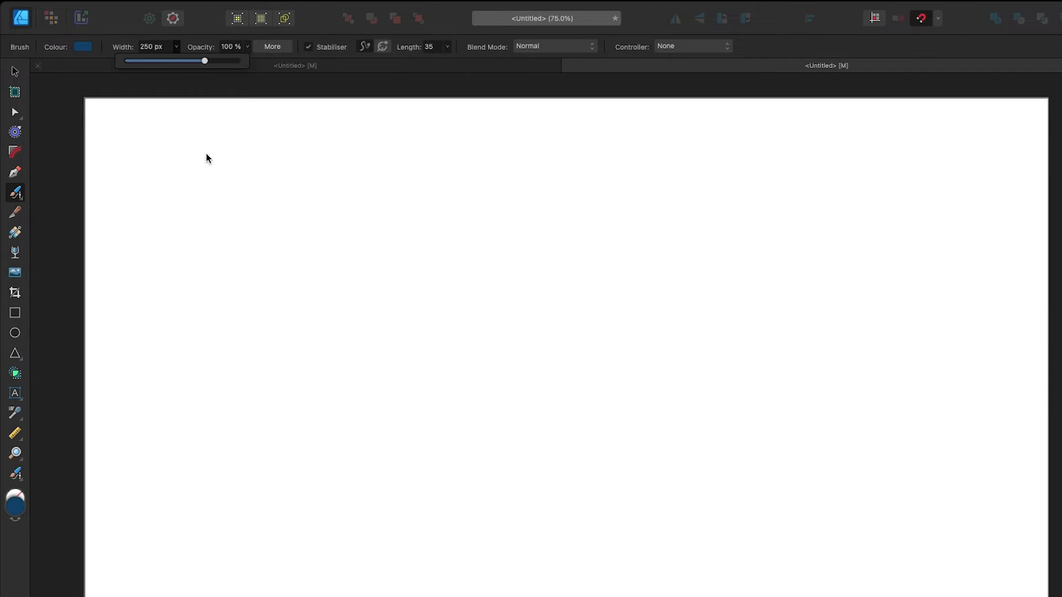
click(176, 47)
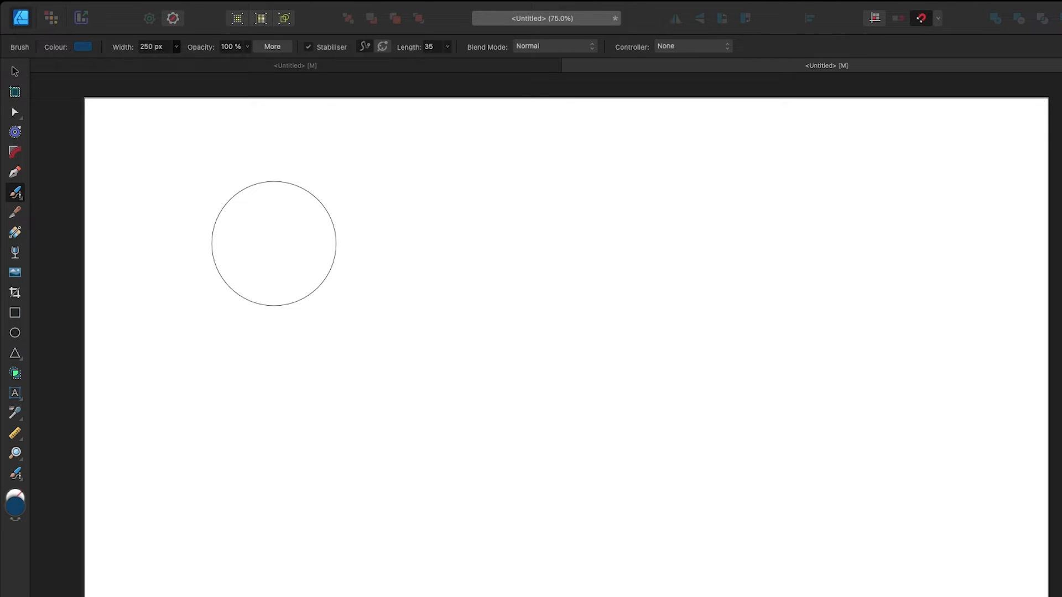
Reduce the brush width in increments to 48.3 px
key(bracketleft)
key(bracketleft)
key(bracketleft)
key(bracketleft)
key(bracketleft)
key(bracketleft)
key(bracketleft)
key(bracketleft)
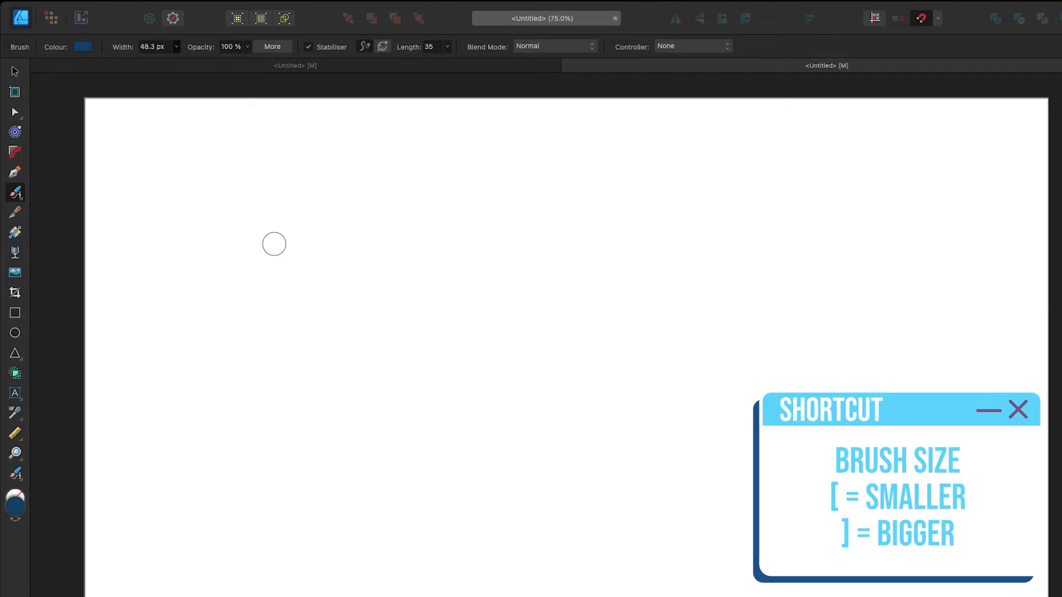
Enlarge the brush in increments and adjust its width to 246.8 px
key(bracketright)
key(bracketright)
key(bracketright)
key(bracketright)
key(bracketright)
key(bracketright)
key(bracketright)
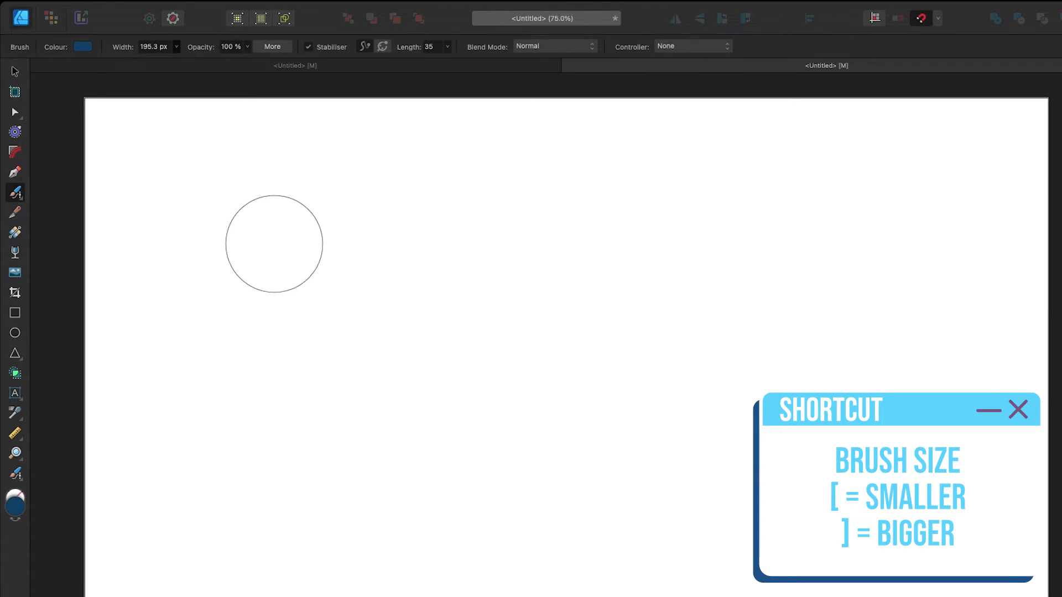
key(bracketright)
key(bracketright)
key(bracketright)
key(bracketleft)
key(bracketleft)
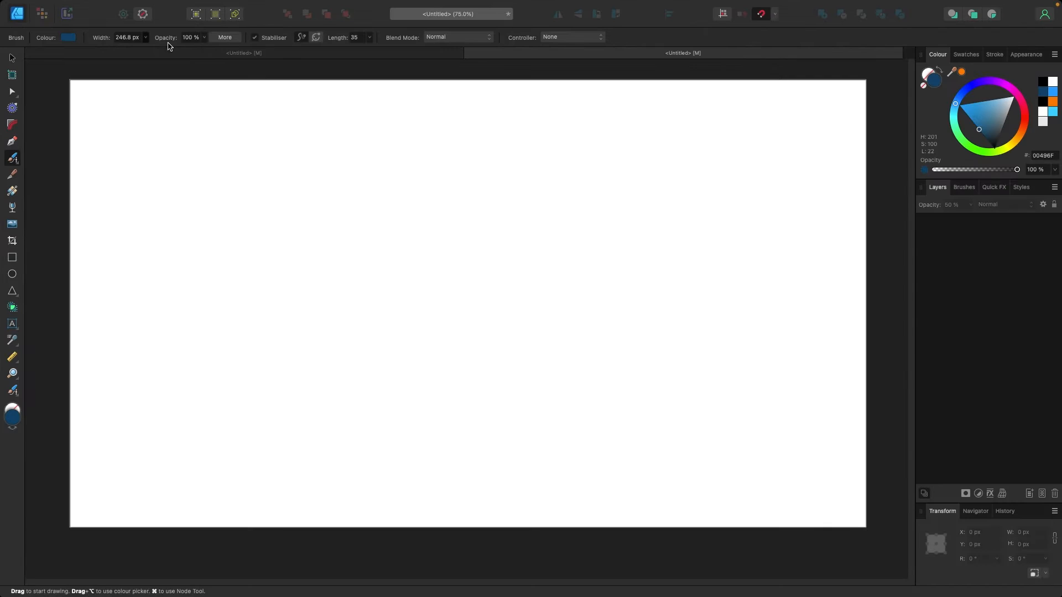
Paint one long horizontal dark blue stroke across the upper part of the page with the Vector Brush
click(13, 62)
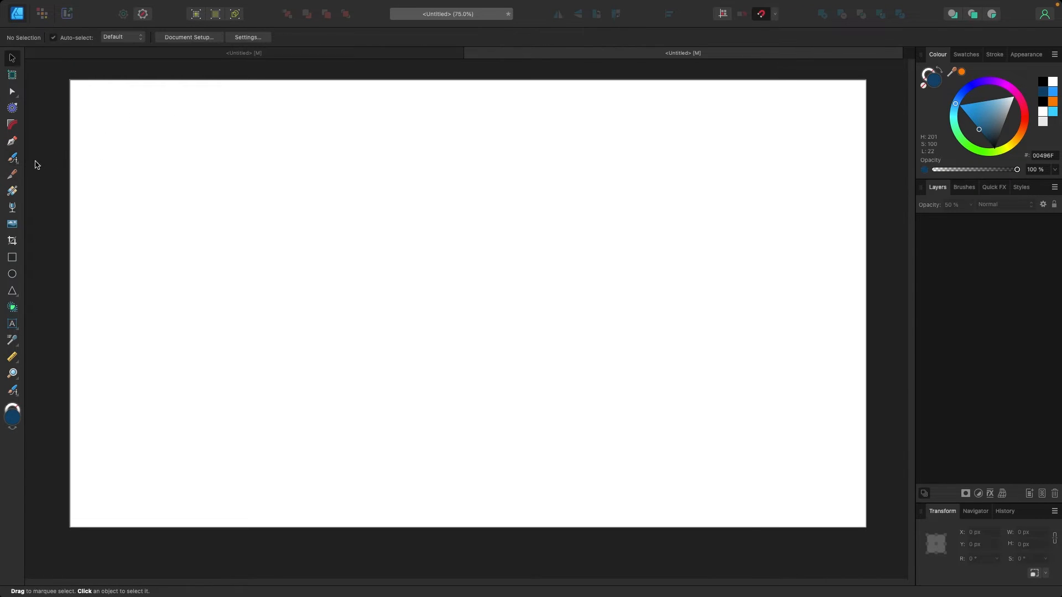
click(13, 161)
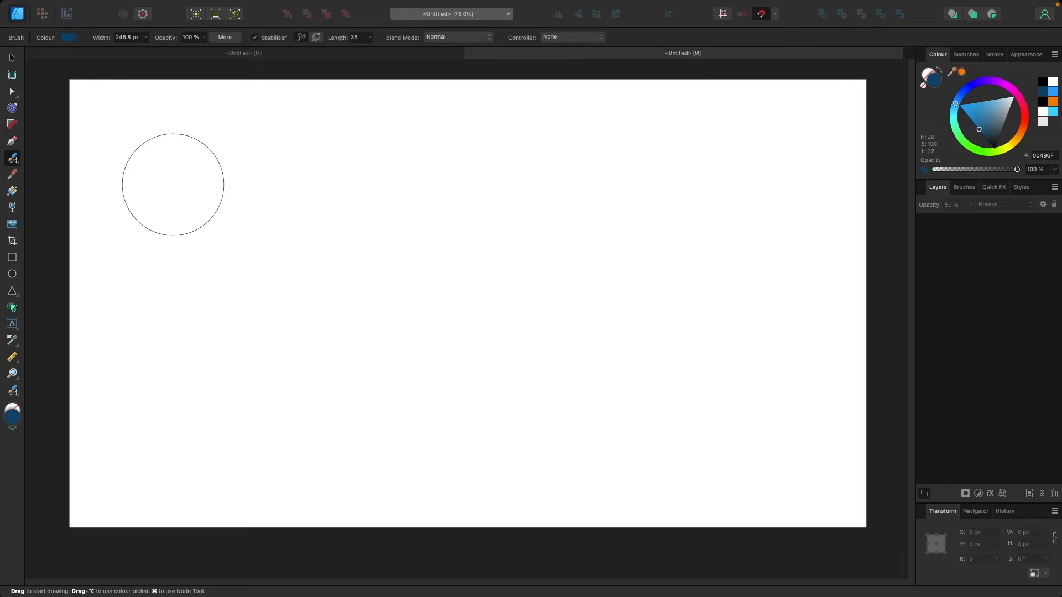
drag(160, 183, 725, 189)
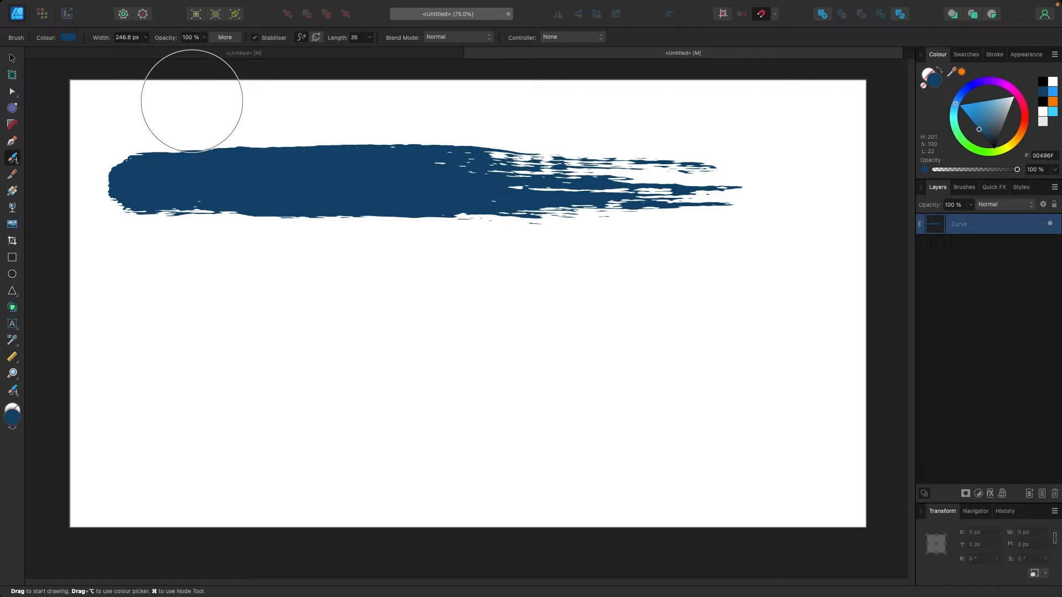
Set the brush opacity to 40% and paint a second long horizontal stroke below the first one
click(204, 37)
drag(204, 50, 148, 56)
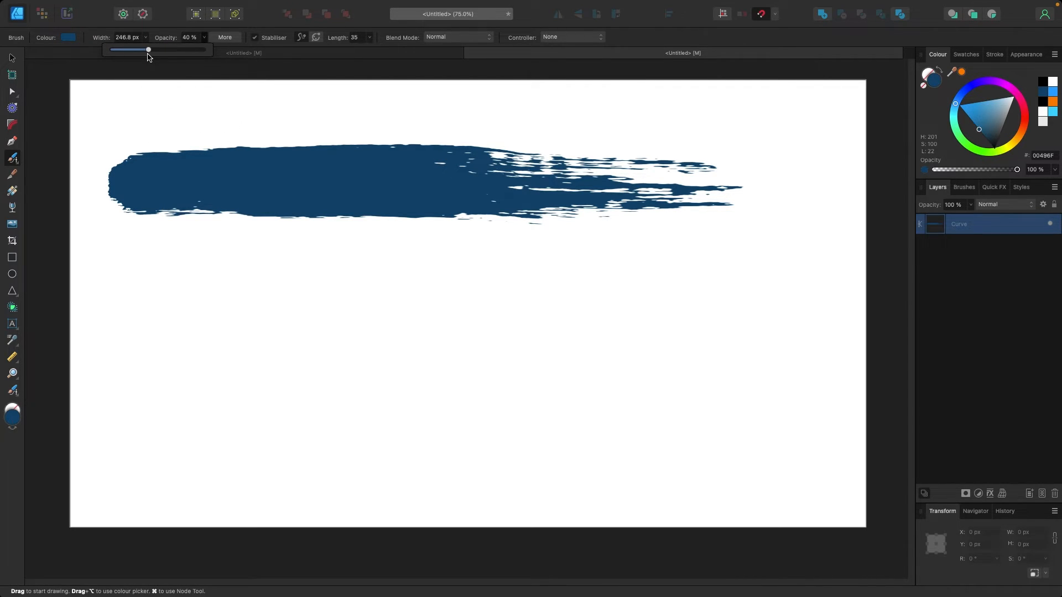
drag(122, 298, 788, 319)
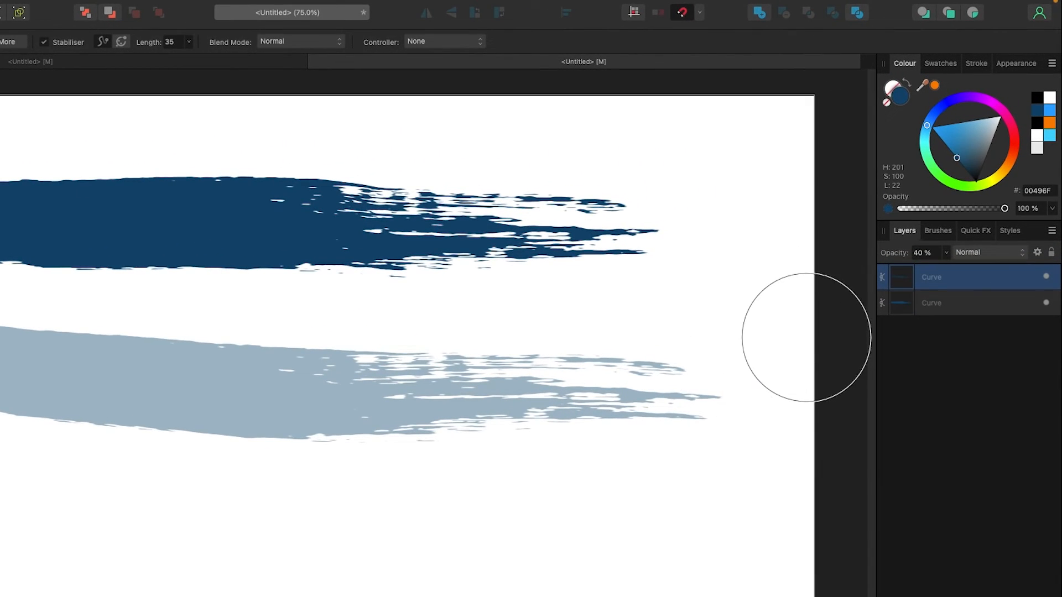
Choose the Acrylic Stroke 13 brush from the Acrylics category and paint a horizontal stroke across the lower part of the page
click(940, 233)
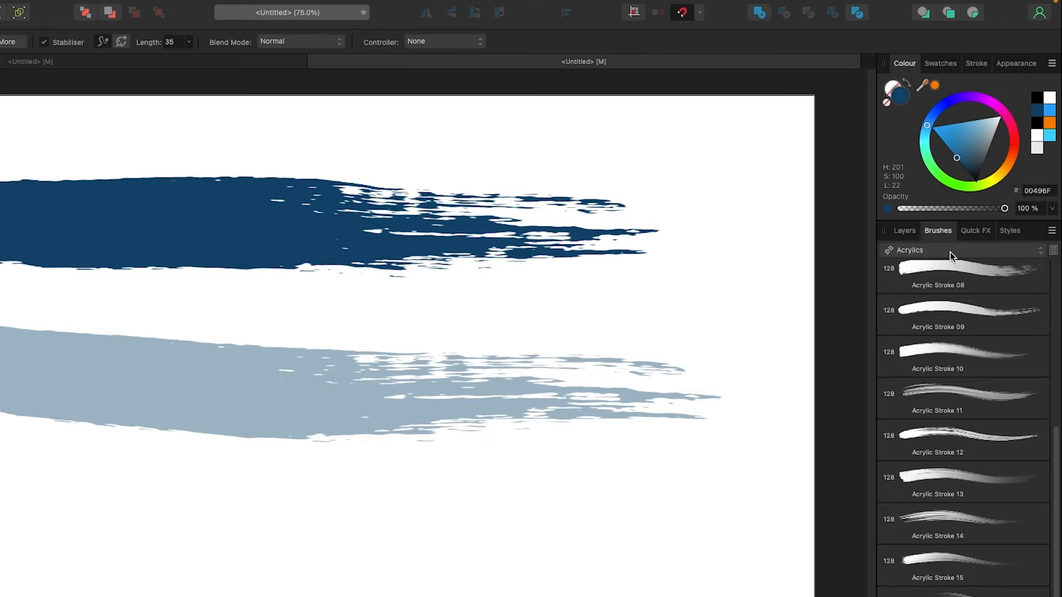
click(950, 253)
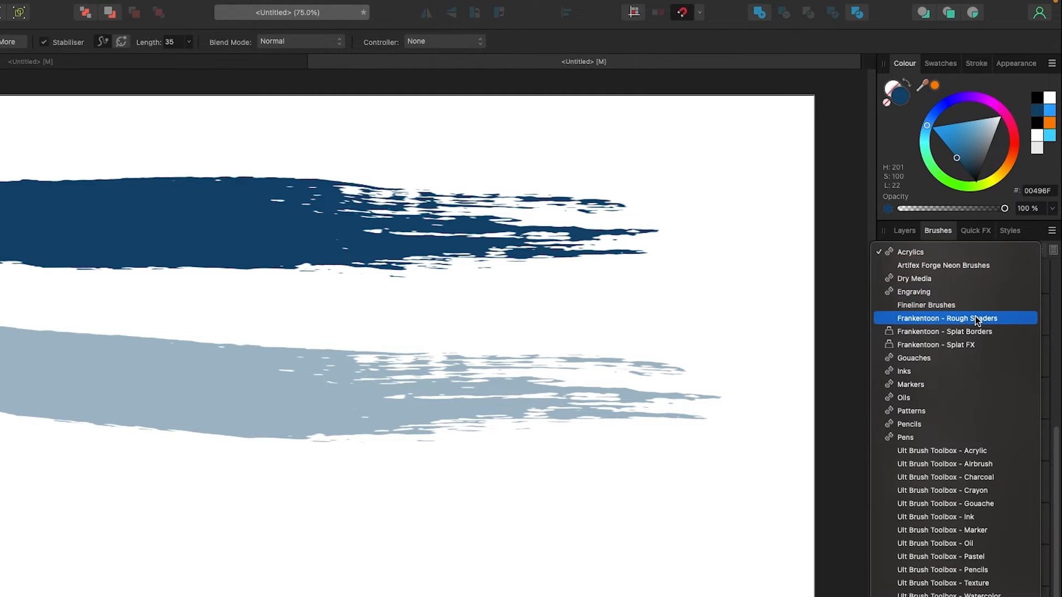
click(946, 256)
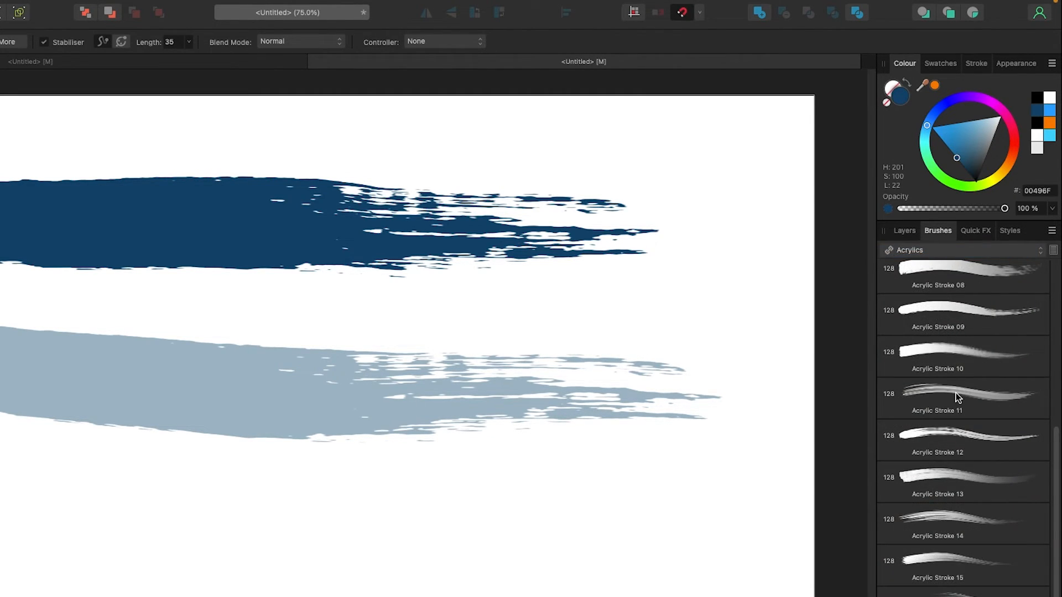
click(967, 496)
drag(11, 554, 589, 546)
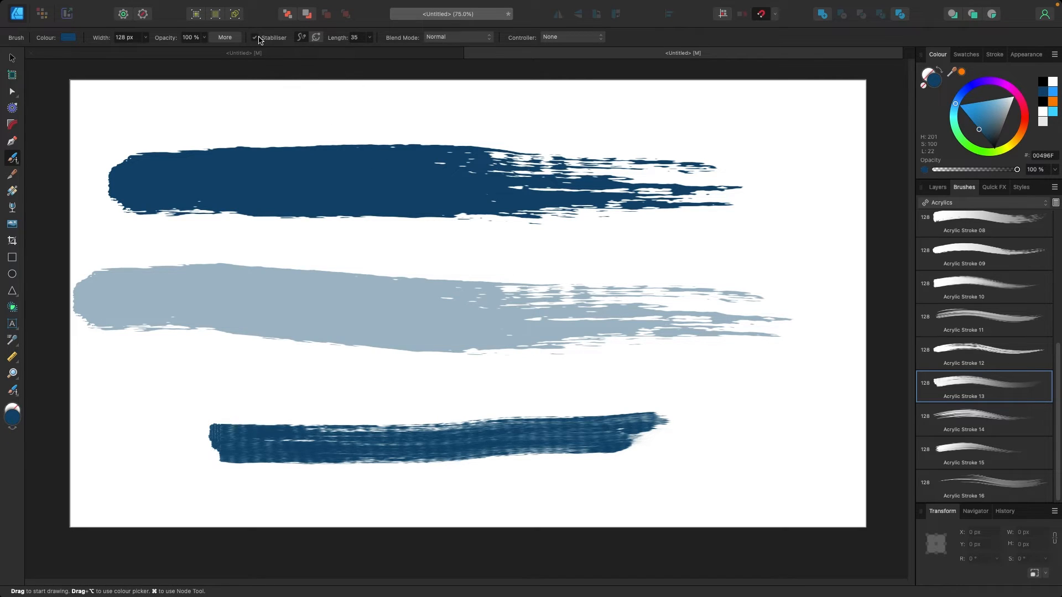
Increase the brush width in the detailed stroke settings of the current brush
click(301, 39)
click(233, 37)
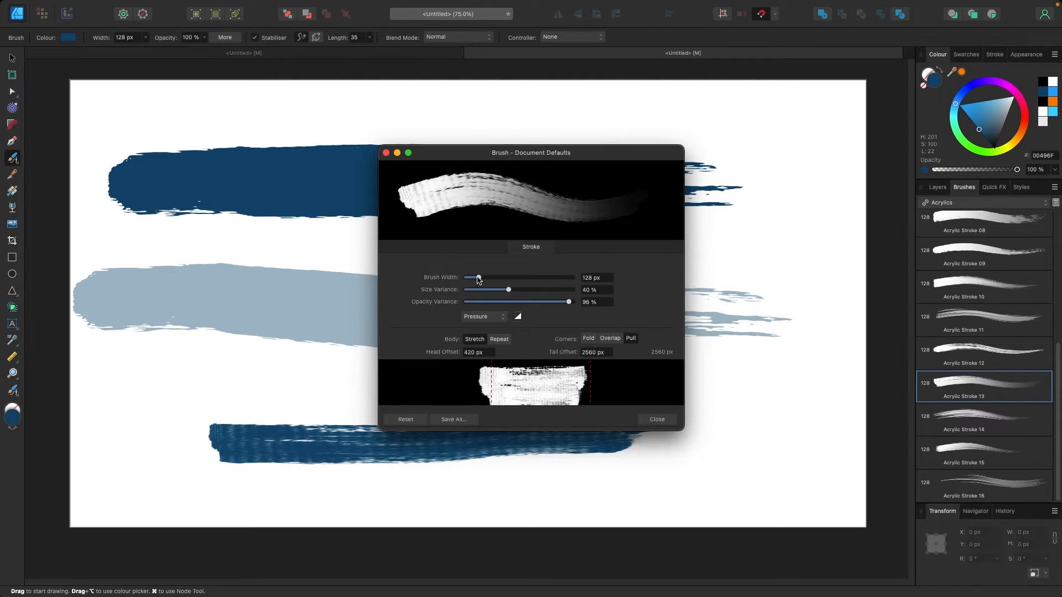
mouse_move(478, 277)
mouse_down()
mouse_move(551, 280)
mouse_move(533, 277)
mouse_up()
click(656, 420)
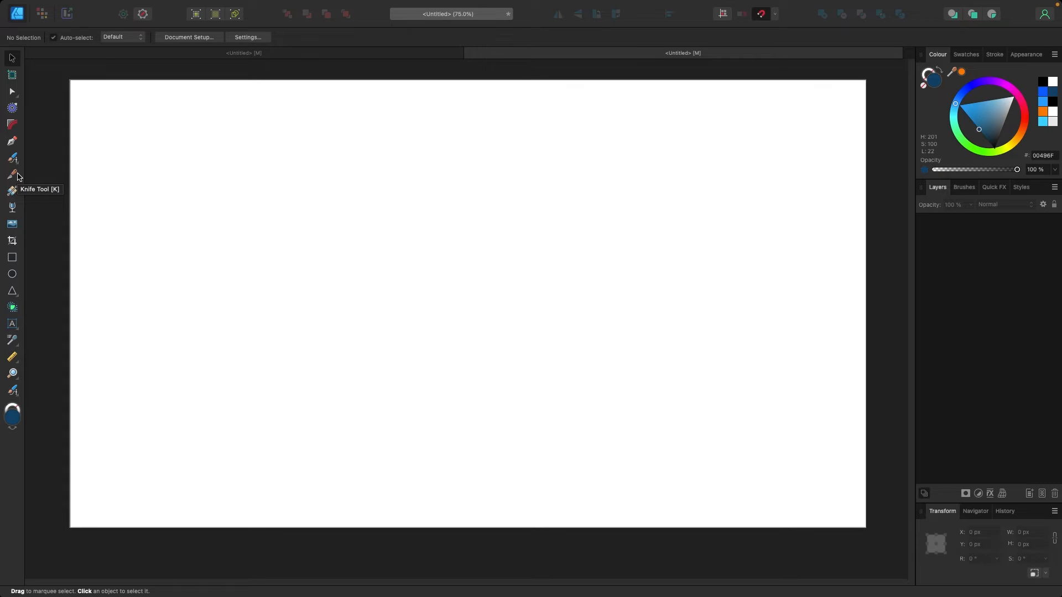
Create the art text "HTOWN" at about 509 pt on the blank page
click(12, 323)
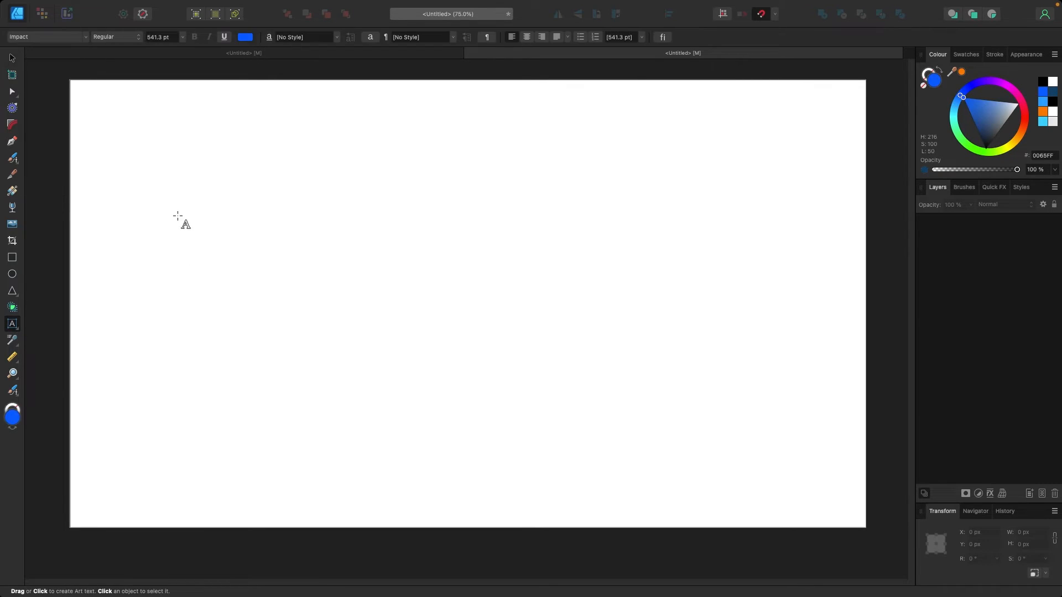
drag(178, 216, 244, 358)
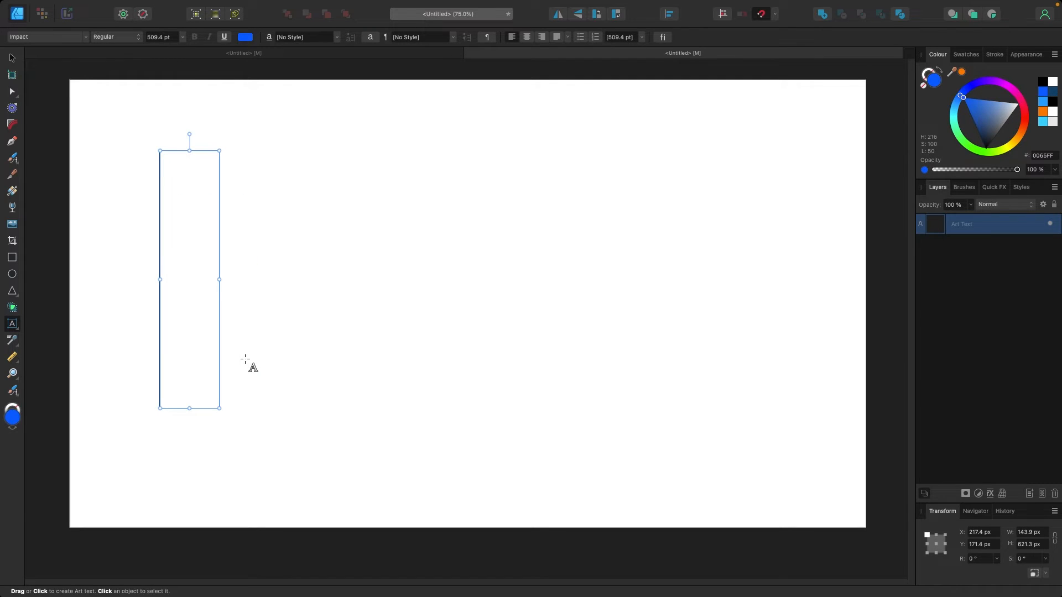
text(HTOWN)
key(Escape)
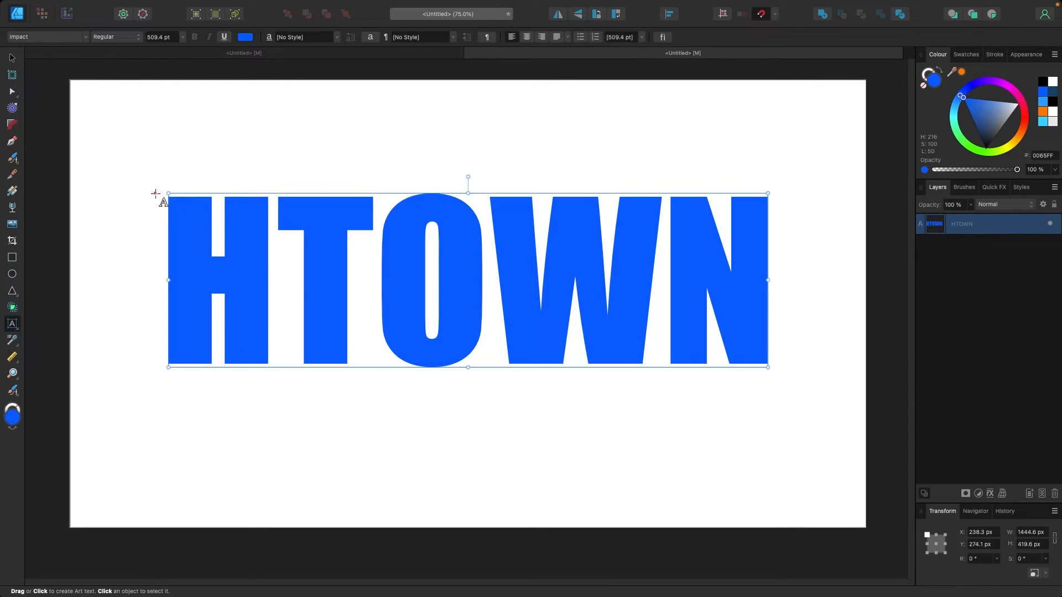
Scale the HTOWN text up to about 1545 px wide and reposition it around the middle of the page
key(v)
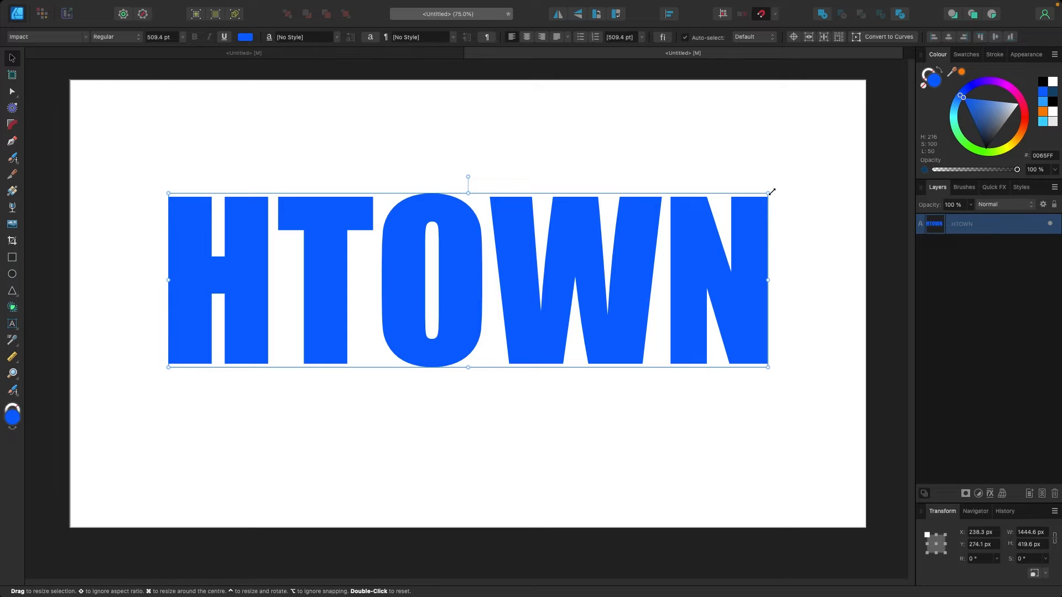
drag(772, 192, 813, 179)
drag(726, 216, 714, 232)
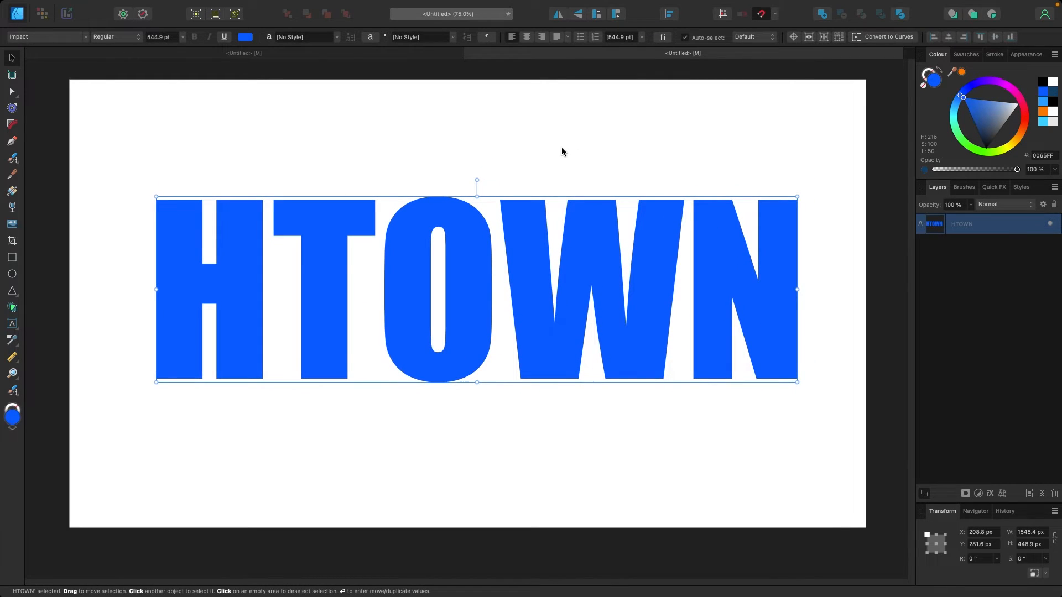
click(562, 151)
click(447, 249)
Cut the HTOWN text with a wavy horizontal Knife Tool line through its middle and expand the resulting group to inspect its curves
click(13, 175)
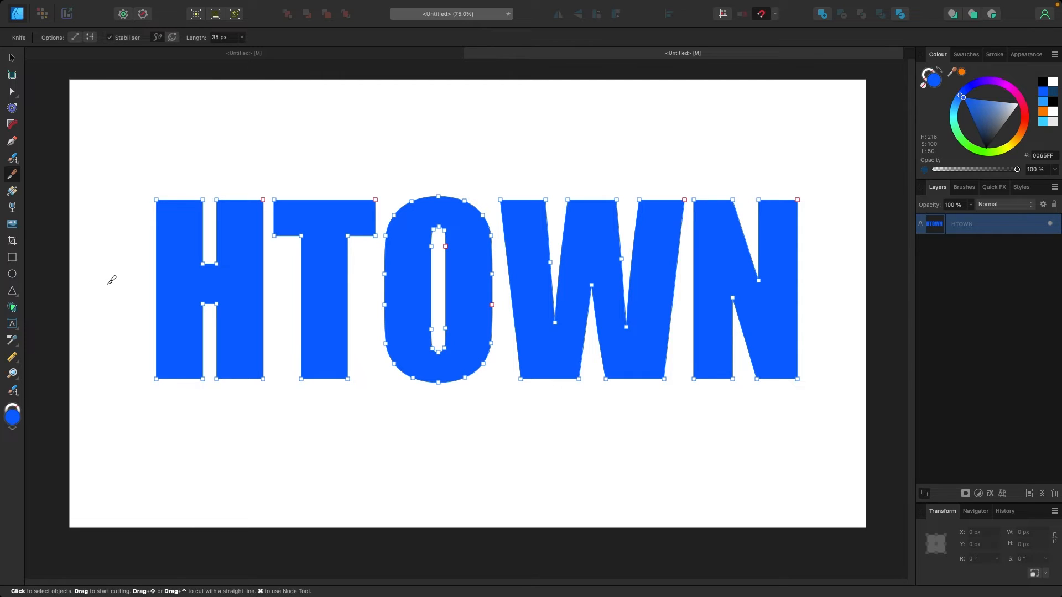
mouse_move(108, 283)
mouse_down()
mouse_move(426, 297)
mouse_move(718, 282)
mouse_move(825, 289)
mouse_up()
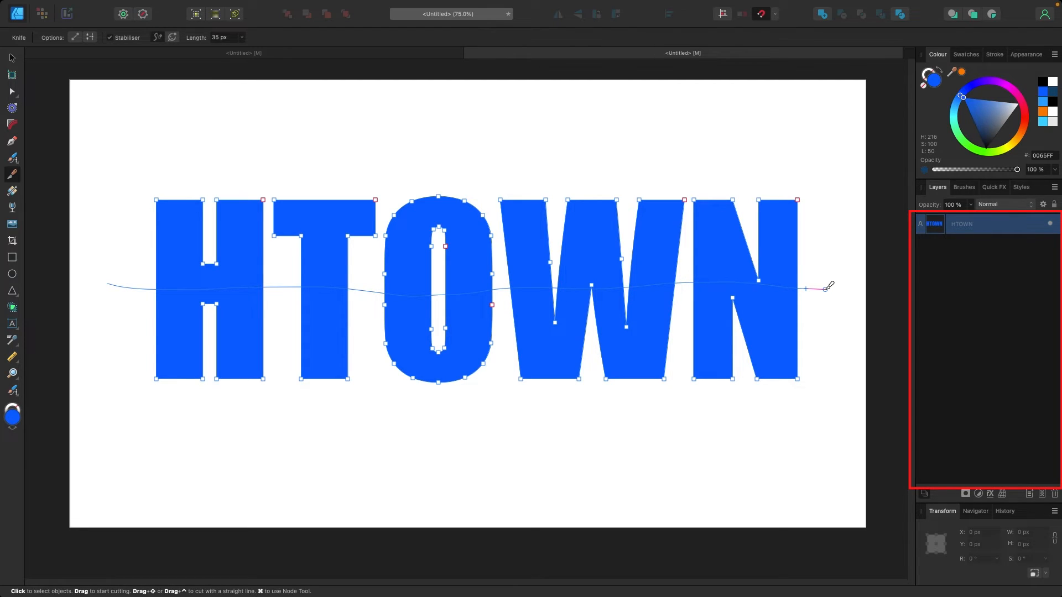
drag(824, 289, 825, 288)
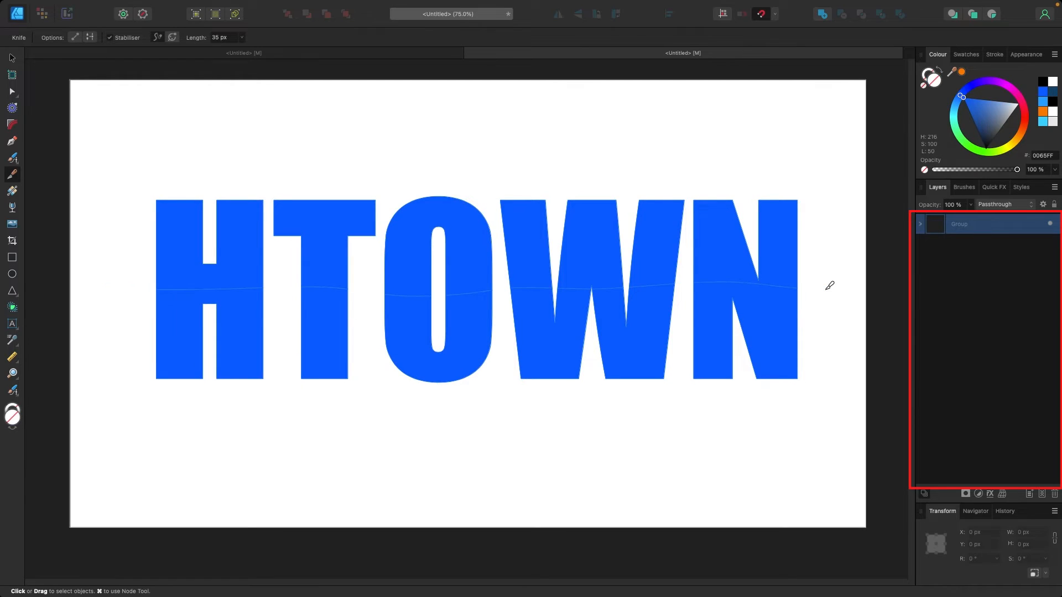
click(921, 227)
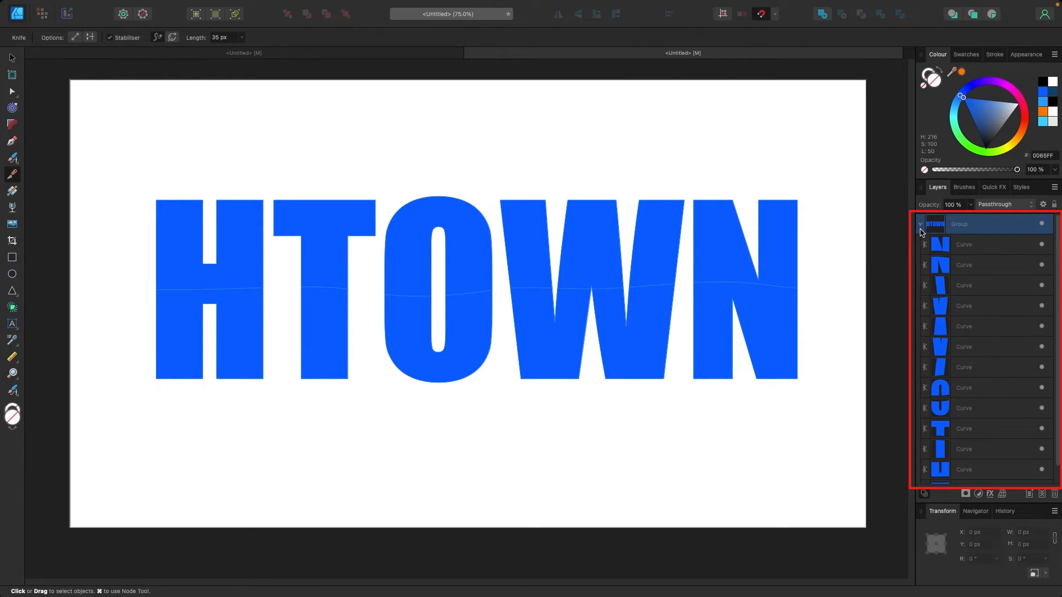
scroll(994, 348, down, 1)
scroll(994, 348, up, 1)
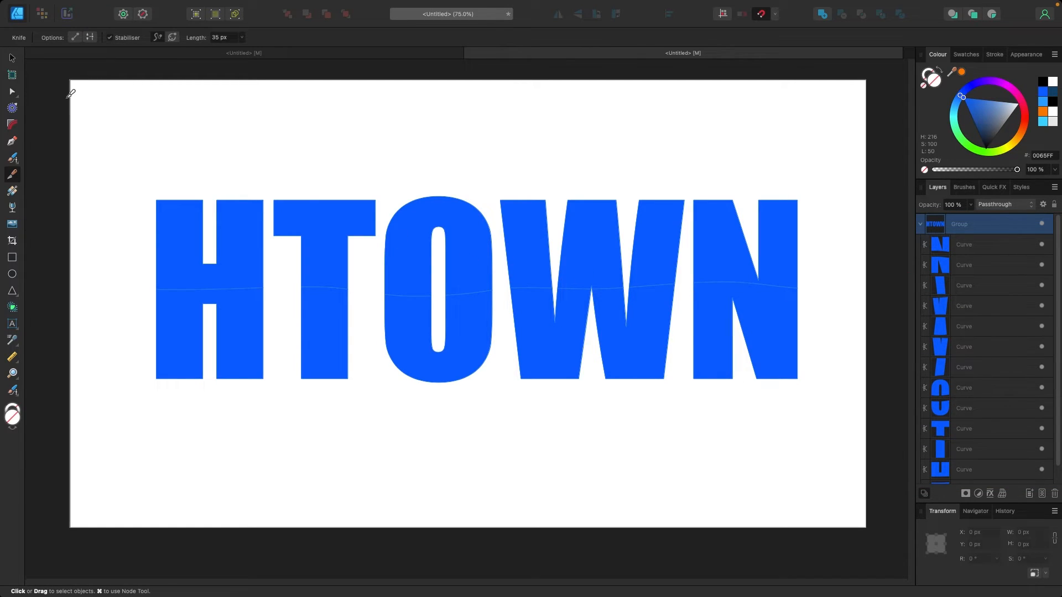
Select the upper cut pieces of the letters H, T, O and W together
click(12, 58)
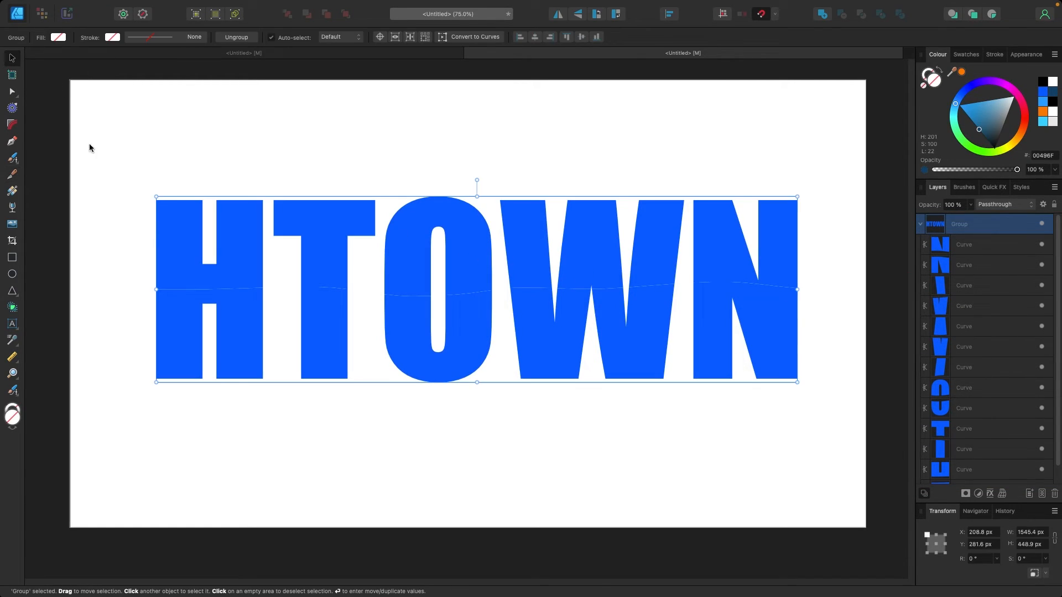
double_click(186, 237)
shift+click(297, 223)
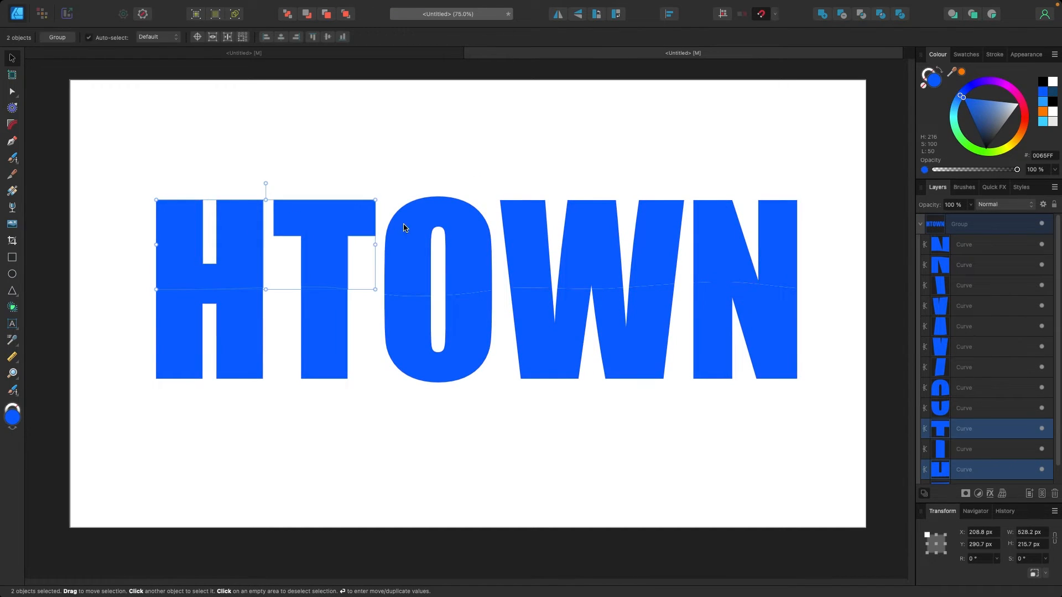
shift+click(404, 227)
shift+click(548, 230)
shift+click(597, 232)
shift+click(665, 234)
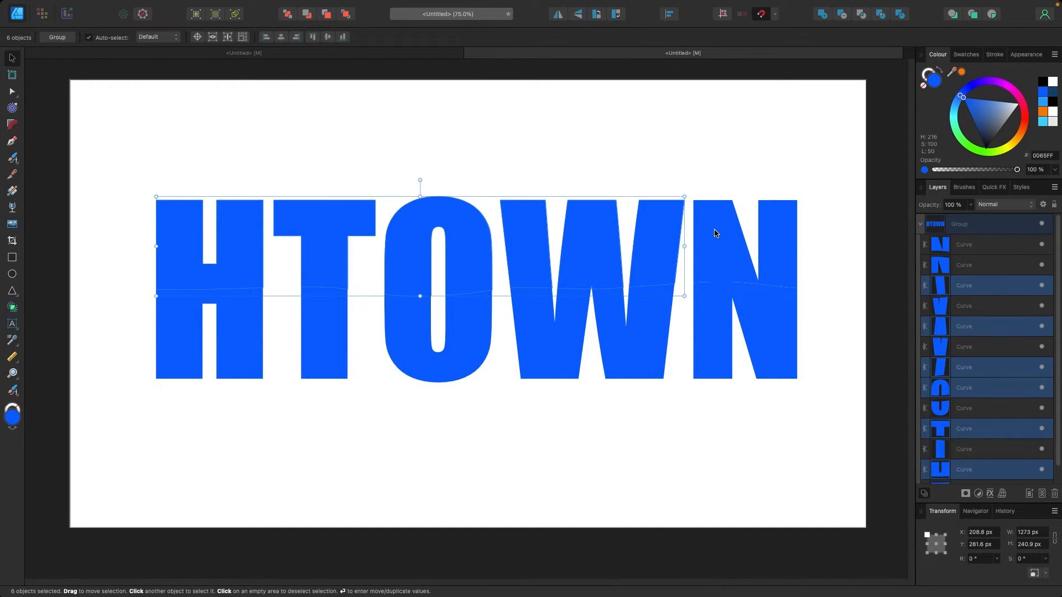
Move the upper pieces of all HTOWN letters, including the N, up about 22 px, and select the H's upper piece
shift+click(717, 233)
drag(591, 259, 591, 251)
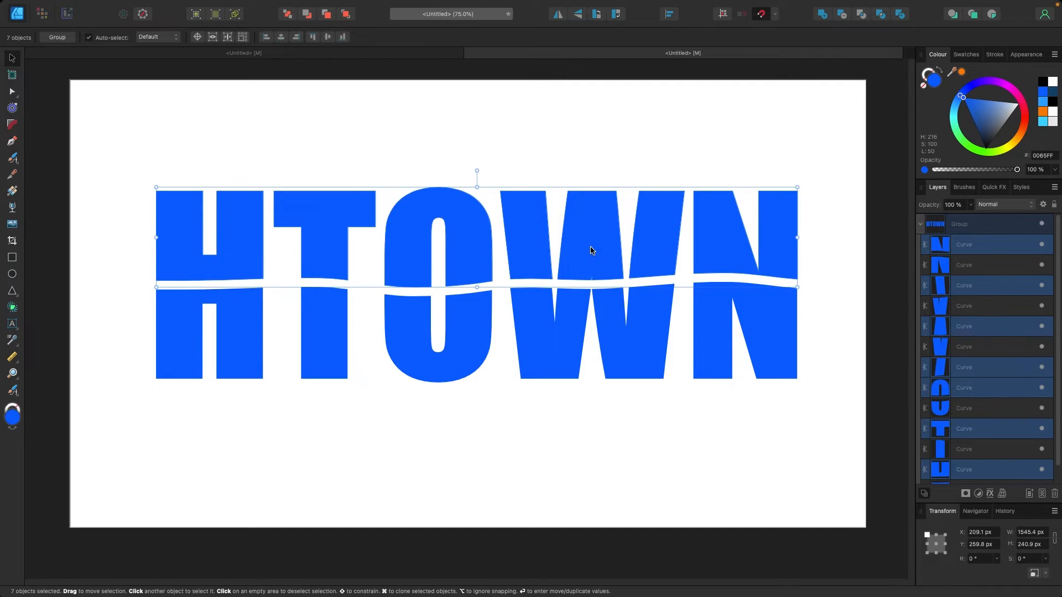
click(415, 150)
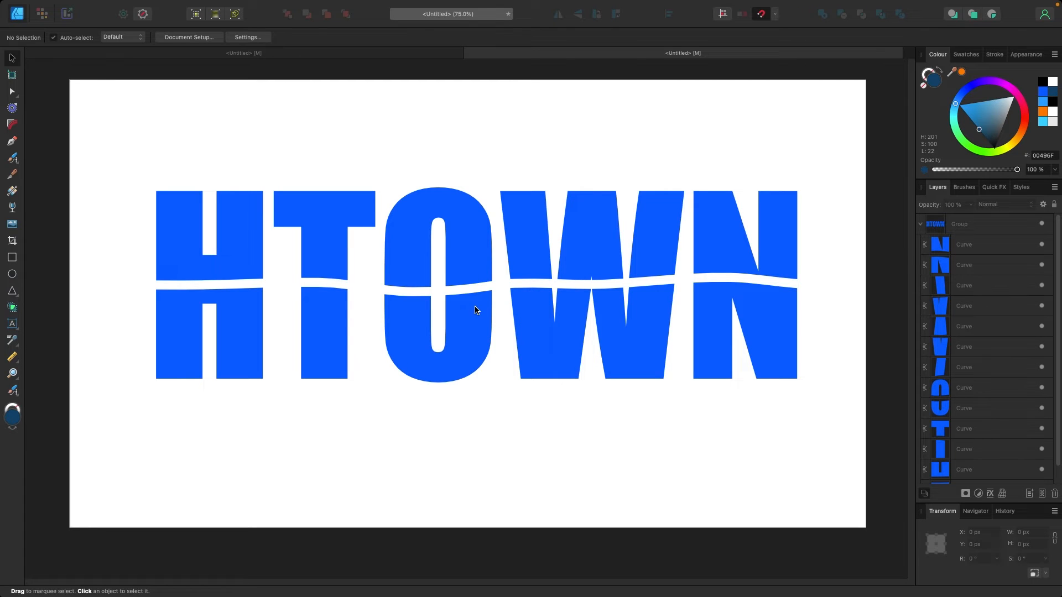
click(186, 257)
double_click(185, 256)
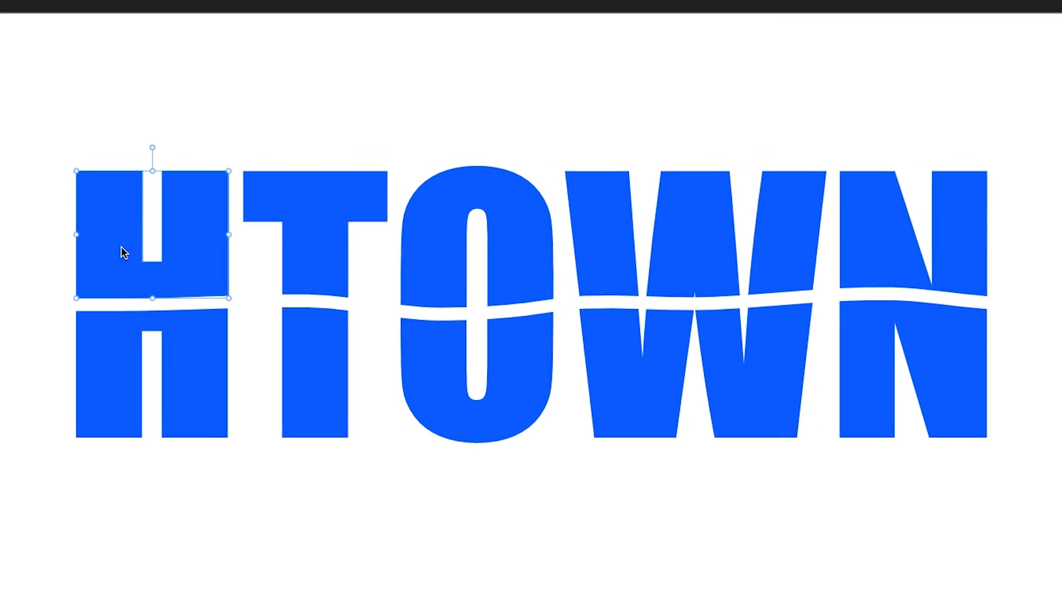
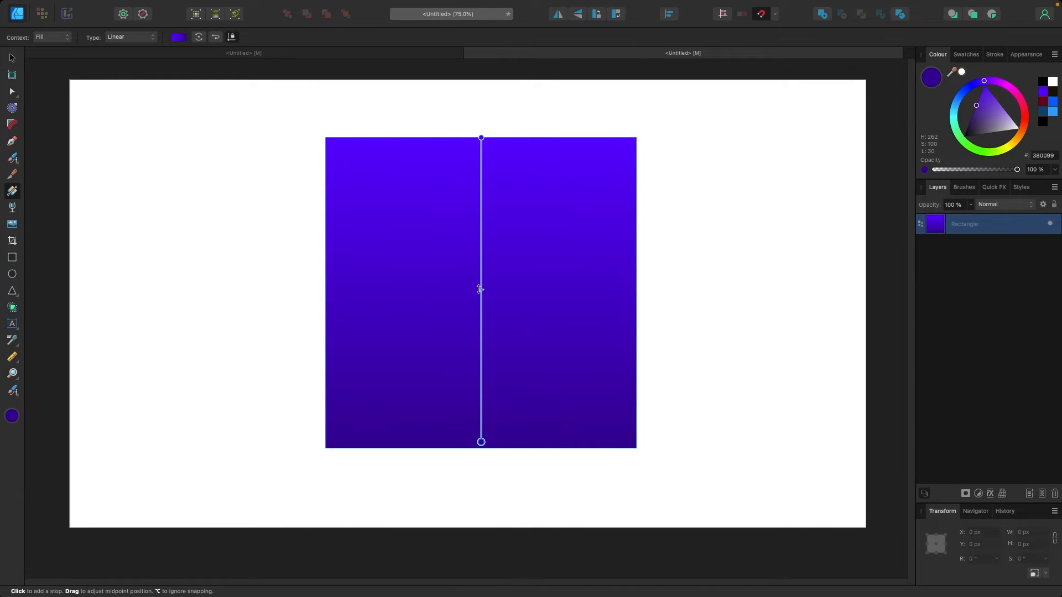
Try shifting the rectangle gradient's midpoint, and preview the Radial and Conical fill types before returning to Linear
drag(480, 290, 481, 392)
mouse_move(483, 347)
mouse_down()
mouse_move(481, 190)
mouse_move(480, 395)
mouse_move(489, 197)
mouse_move(490, 298)
mouse_up()
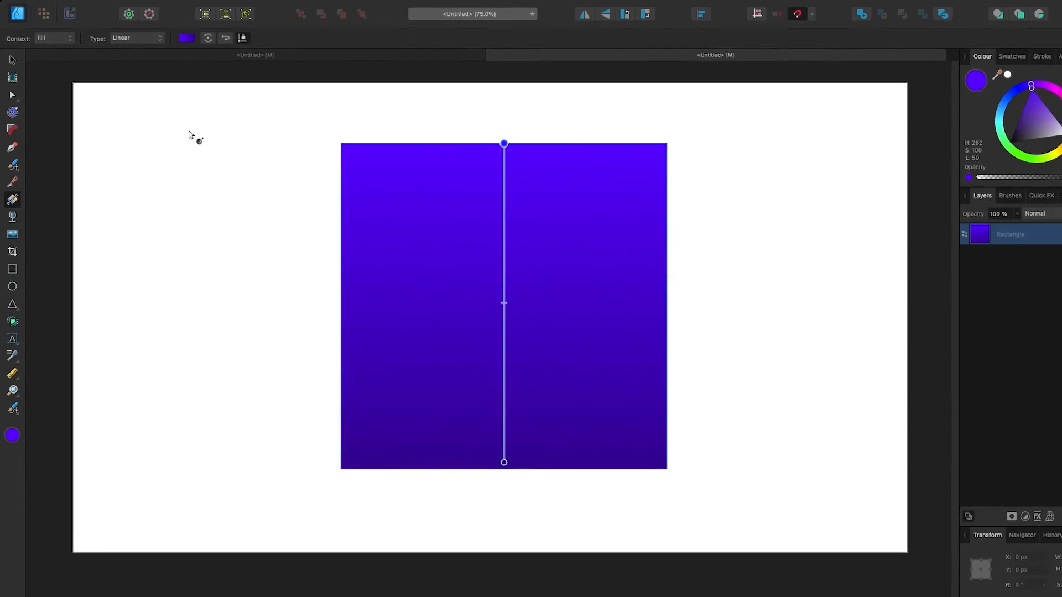
click(169, 43)
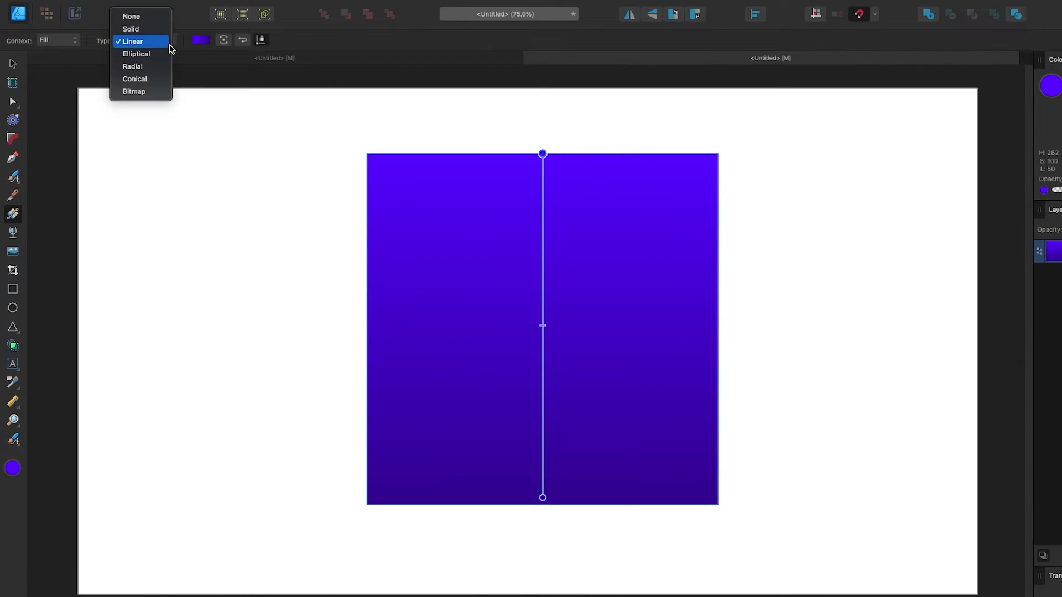
click(161, 66)
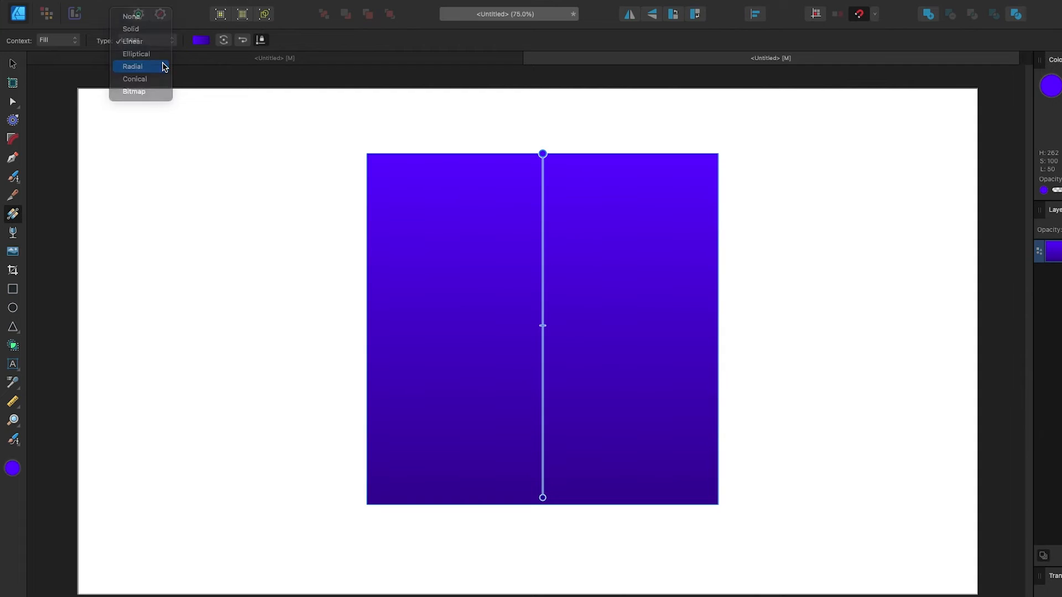
click(165, 48)
click(164, 52)
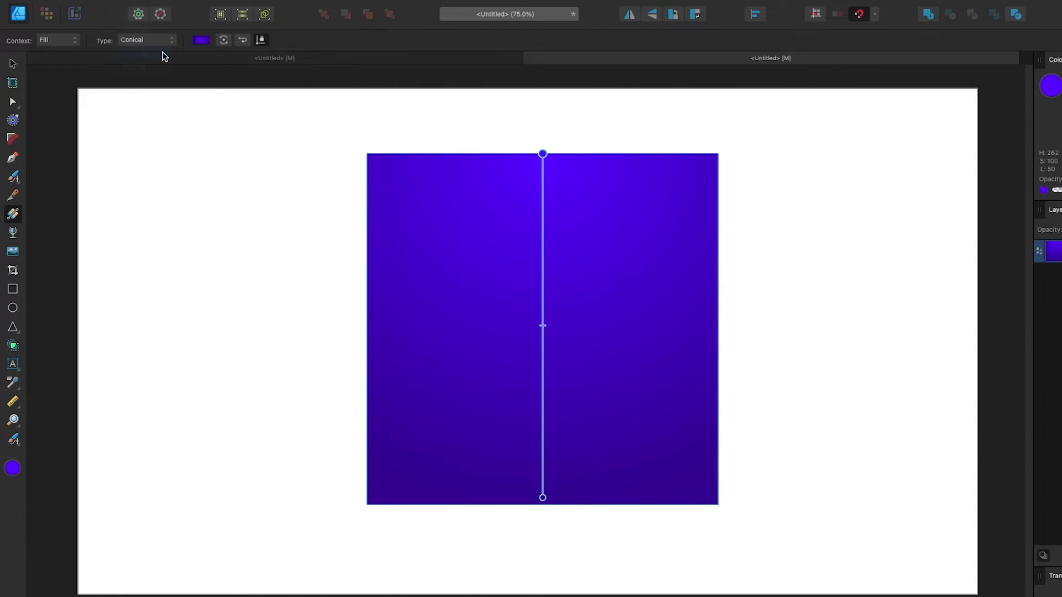
click(164, 41)
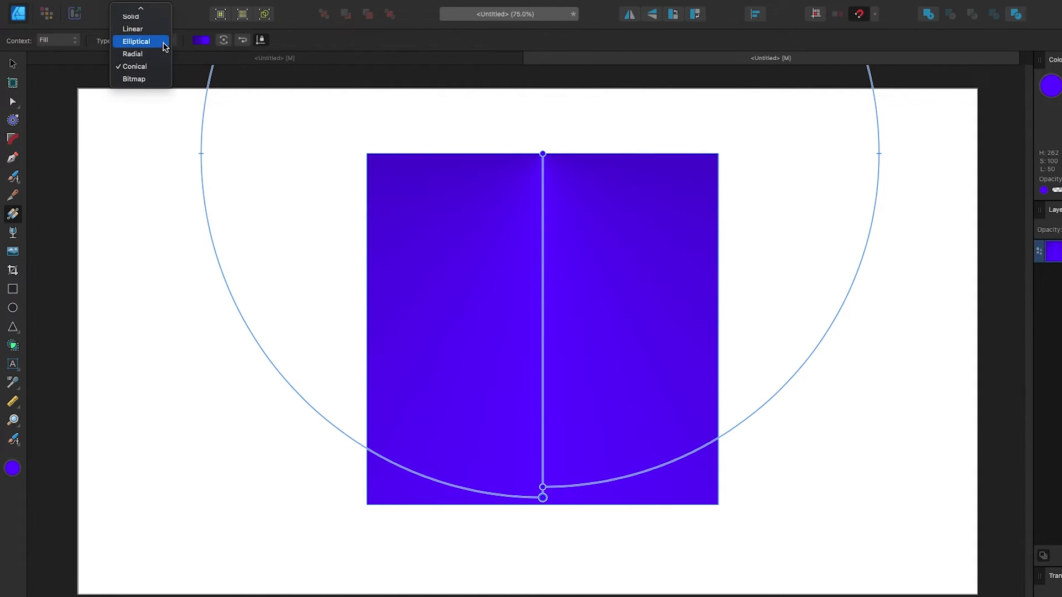
click(154, 30)
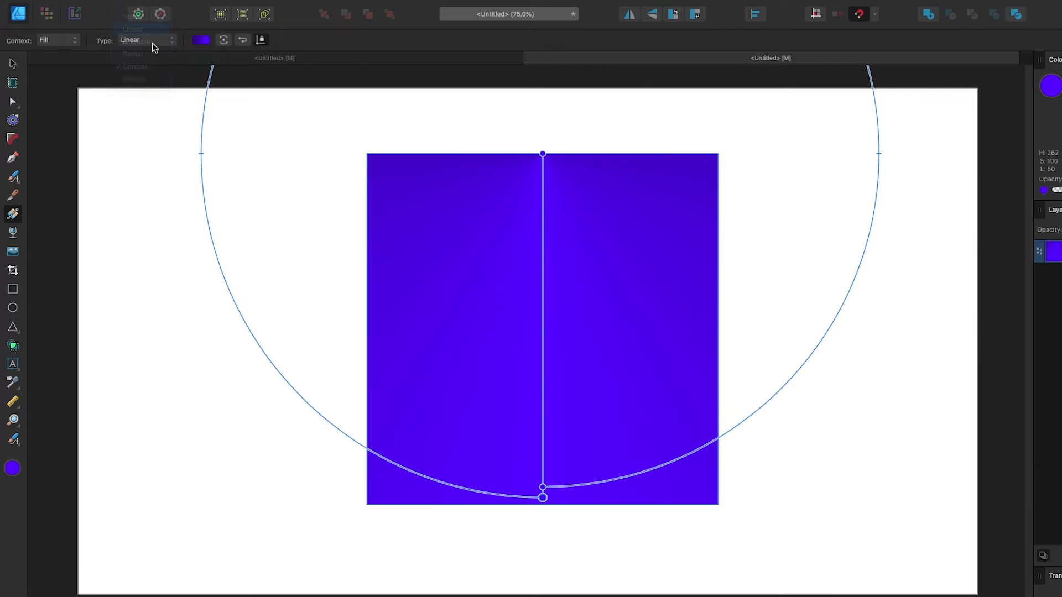
Recolour the rectangle gradient's end stop to pink FF0AB0 and set the gradient's midpoint to 45%
click(201, 40)
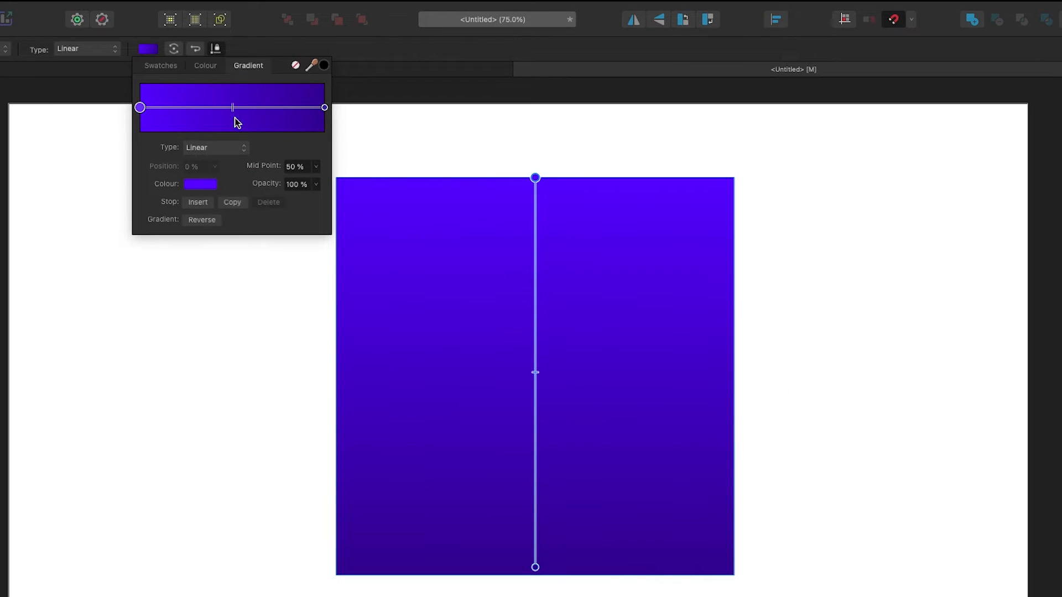
drag(233, 114, 257, 120)
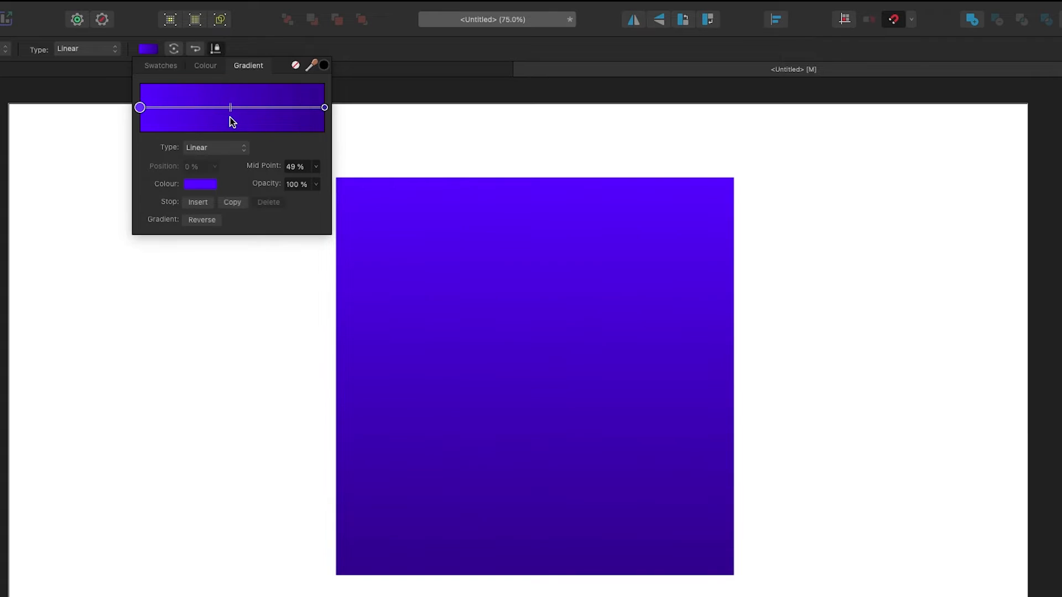
click(325, 108)
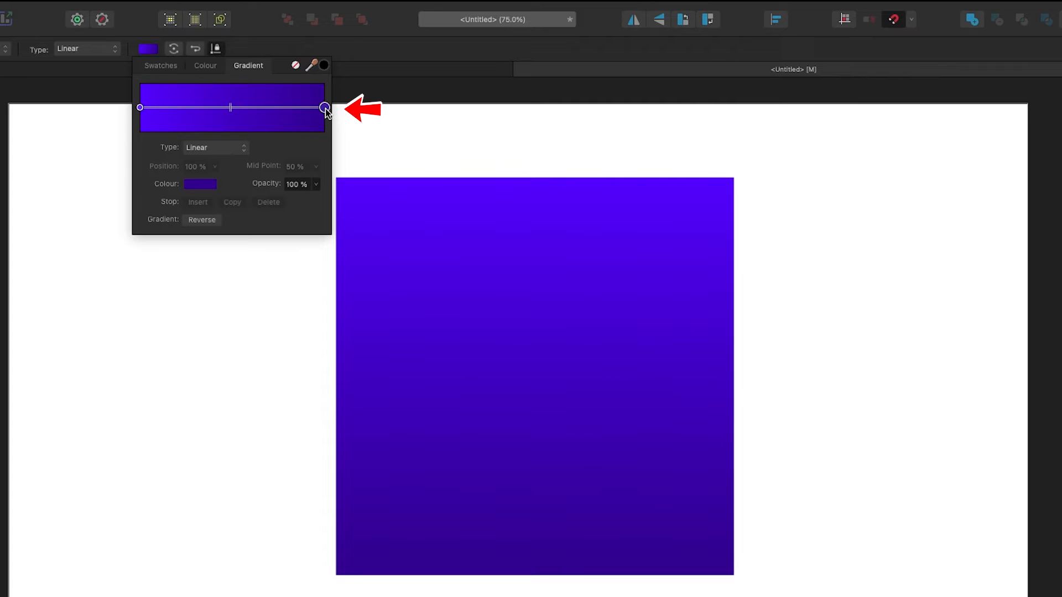
click(214, 185)
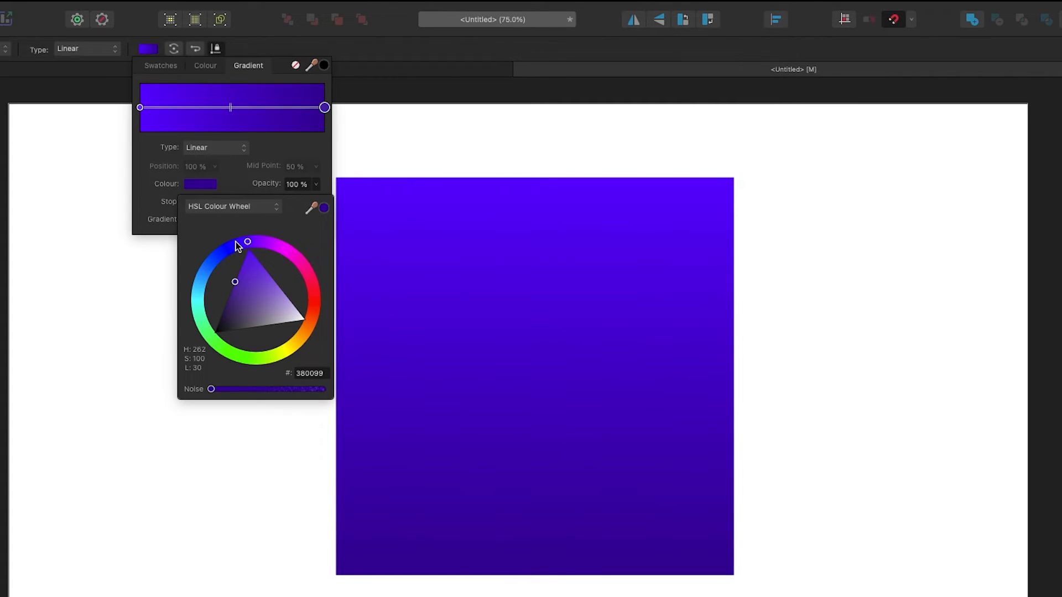
drag(259, 247, 300, 265)
click(297, 273)
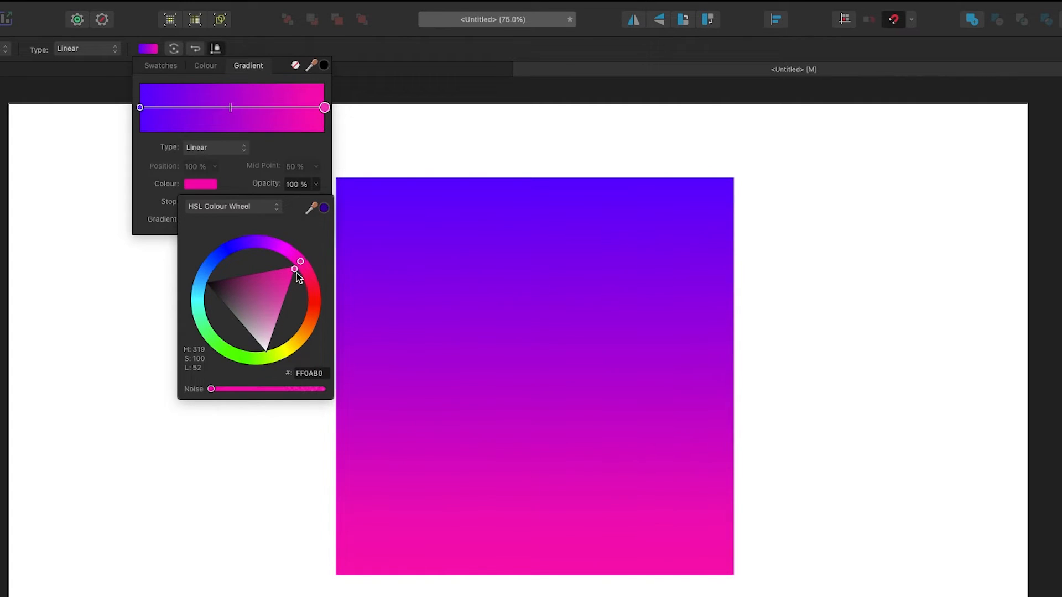
click(243, 80)
drag(228, 110, 213, 111)
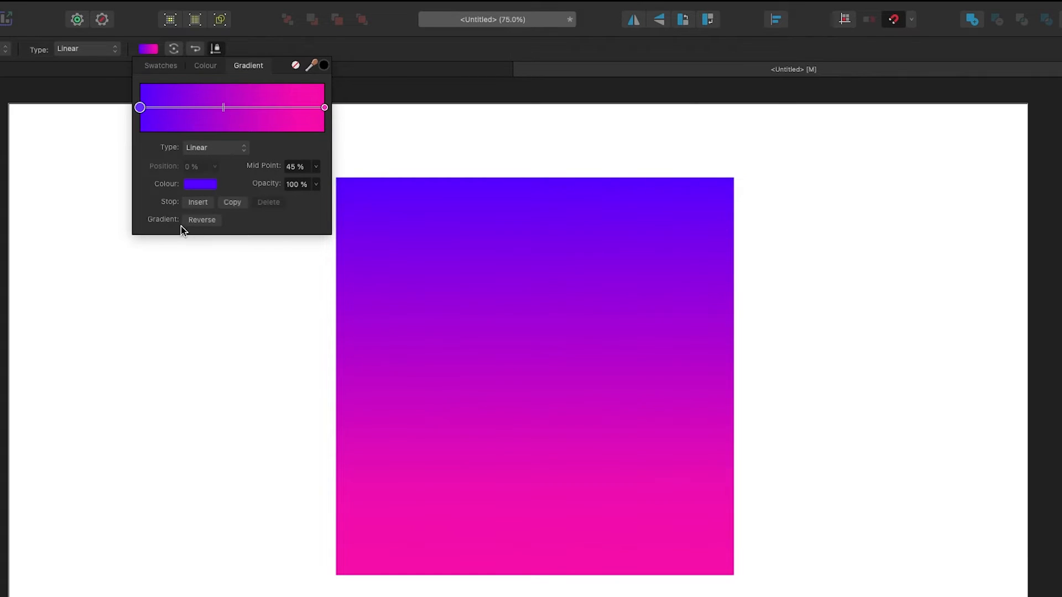
Insert an extra stop at the 50% position of the rectangle's gradient and recolour it green
click(198, 203)
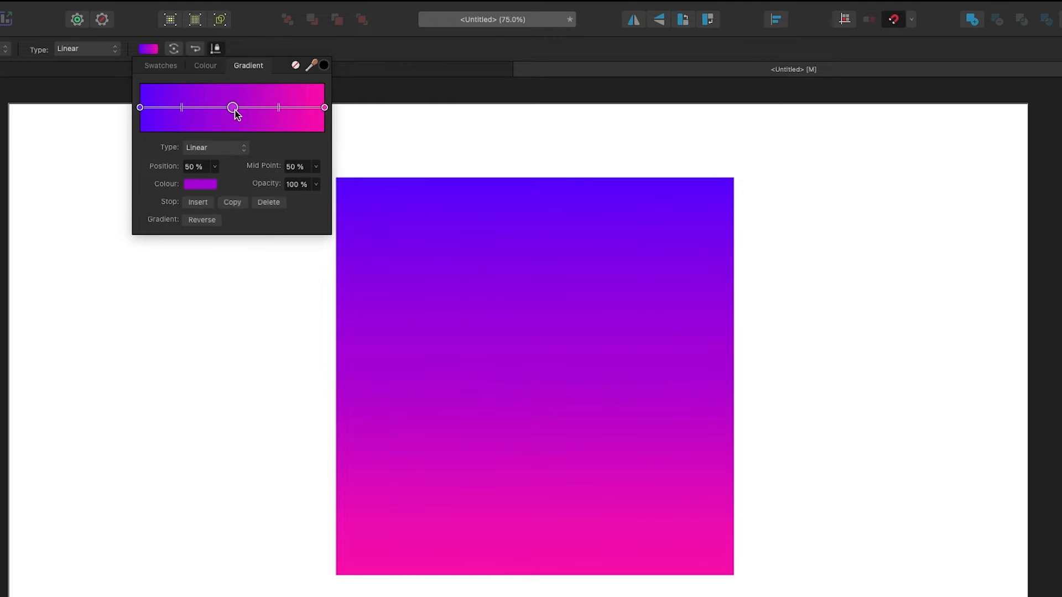
click(215, 184)
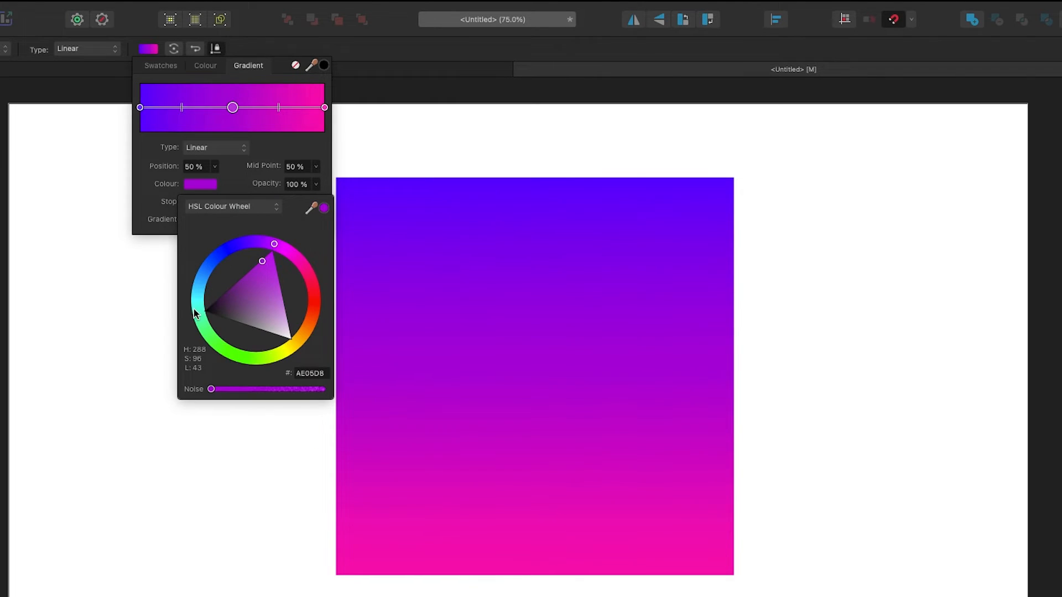
drag(222, 348, 199, 315)
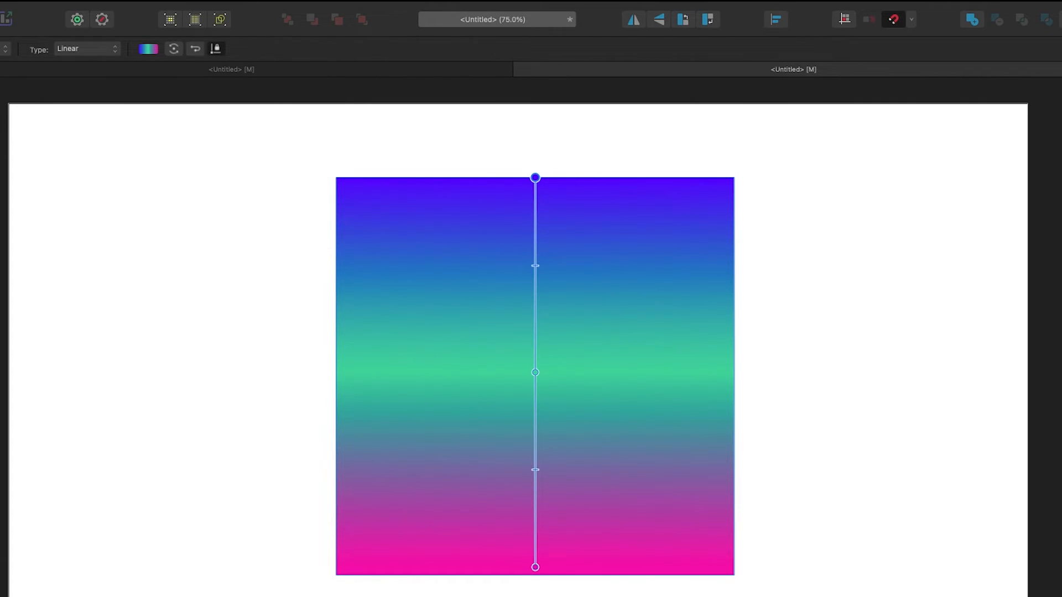
click(242, 211)
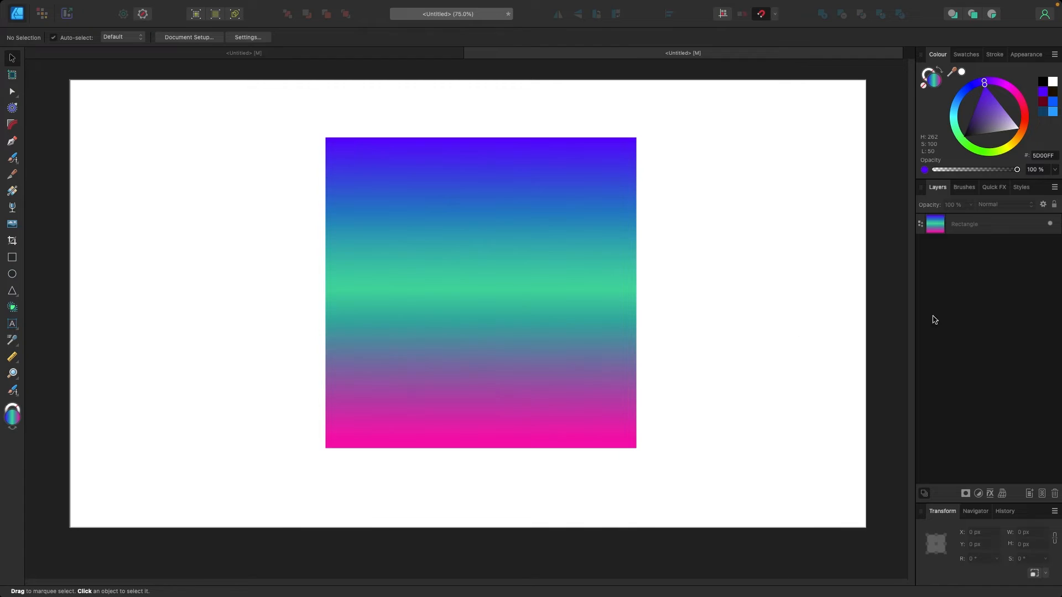
Delete the green middle stop from the rectangle's gradient fill
click(482, 259)
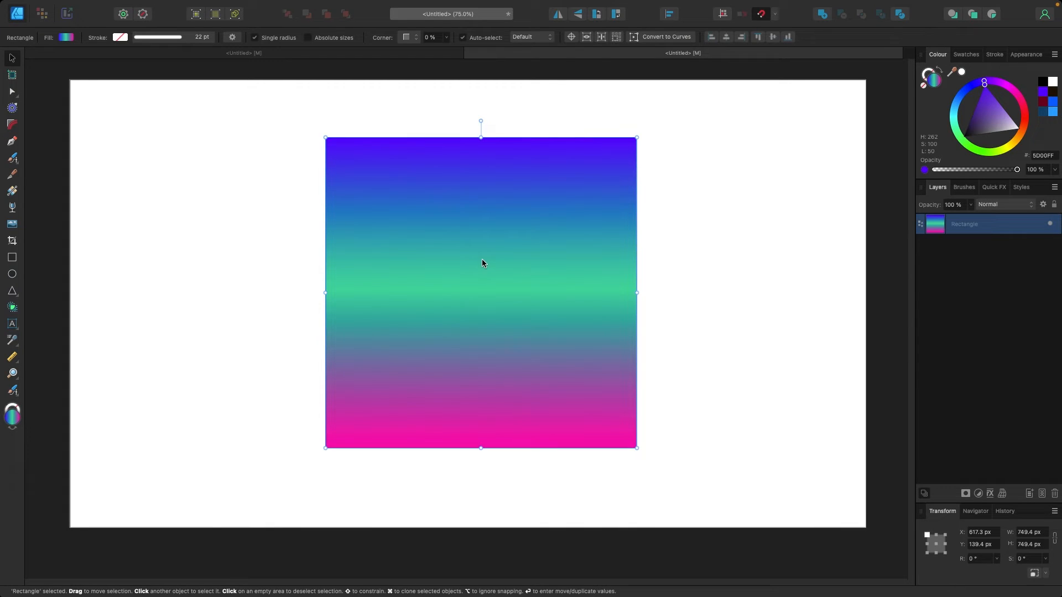
click(67, 38)
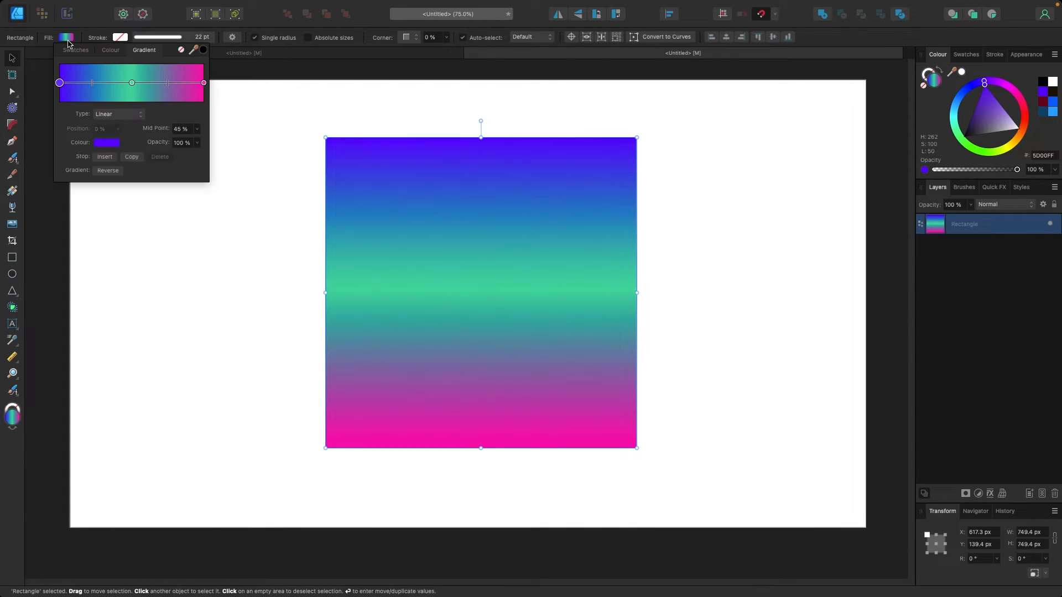
click(132, 83)
click(159, 158)
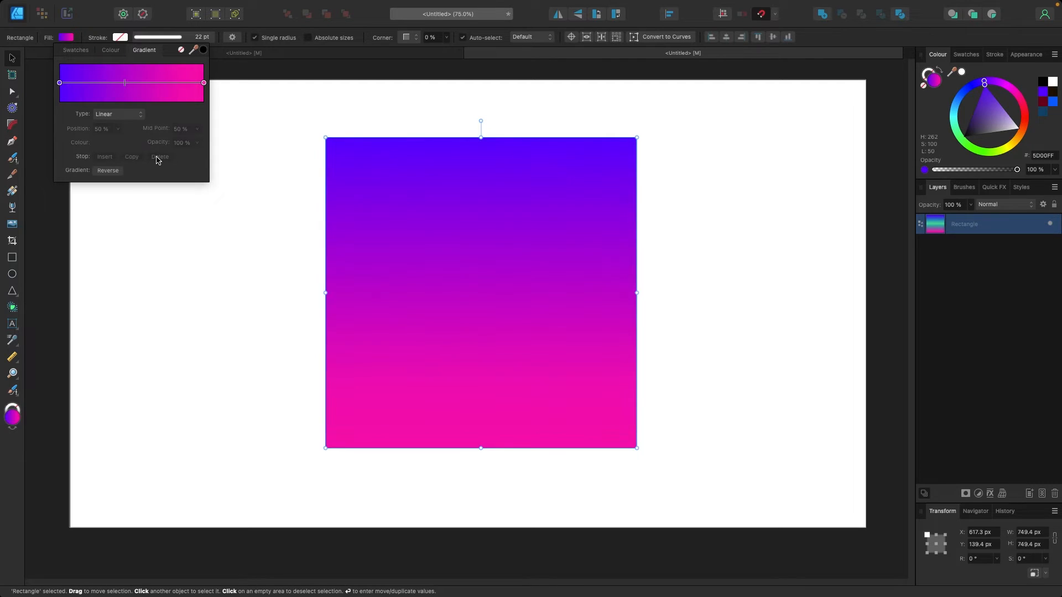
click(231, 111)
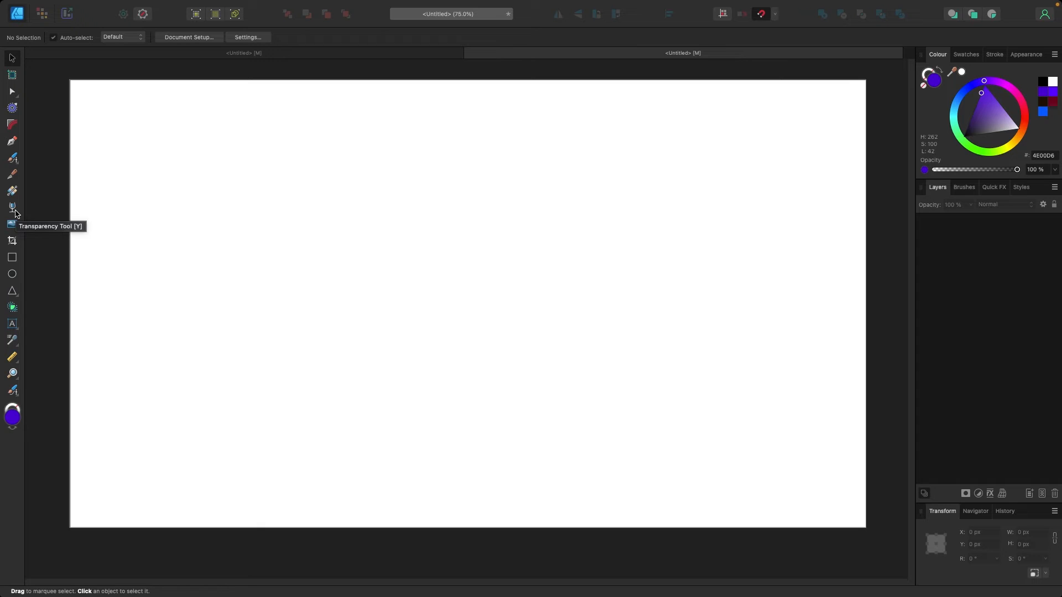
Draw a circle about 768 px in diameter and move it up to the vertical middle of the artboard
click(13, 275)
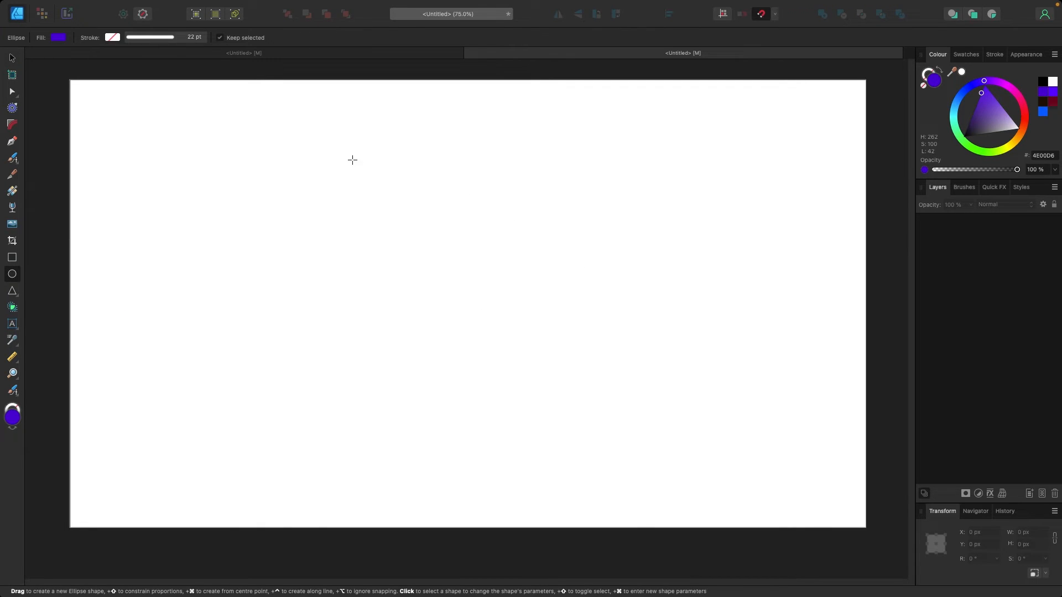
drag(325, 156, 643, 475)
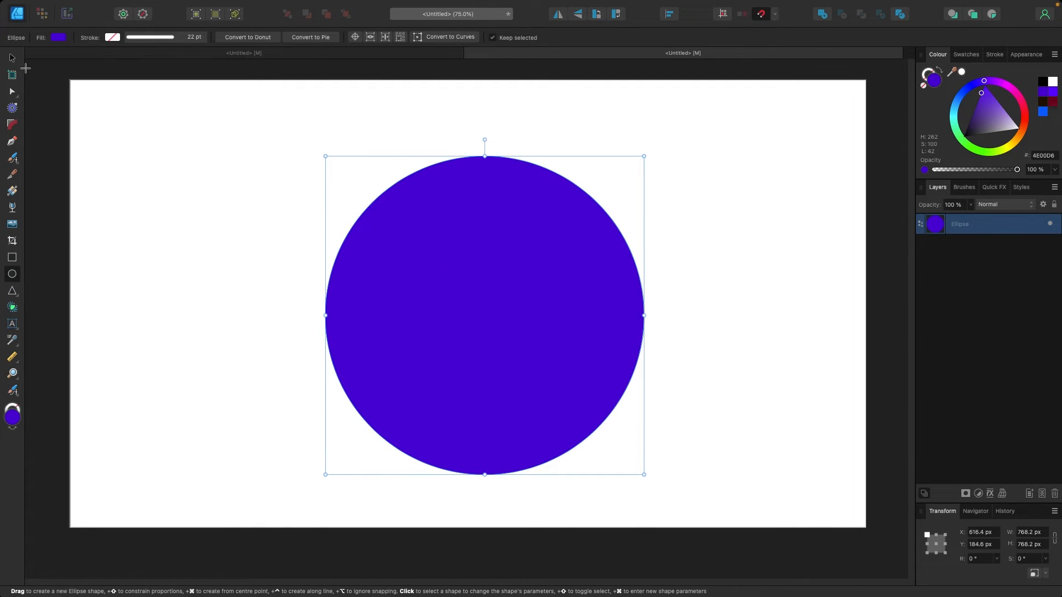
click(13, 58)
drag(436, 279, 434, 255)
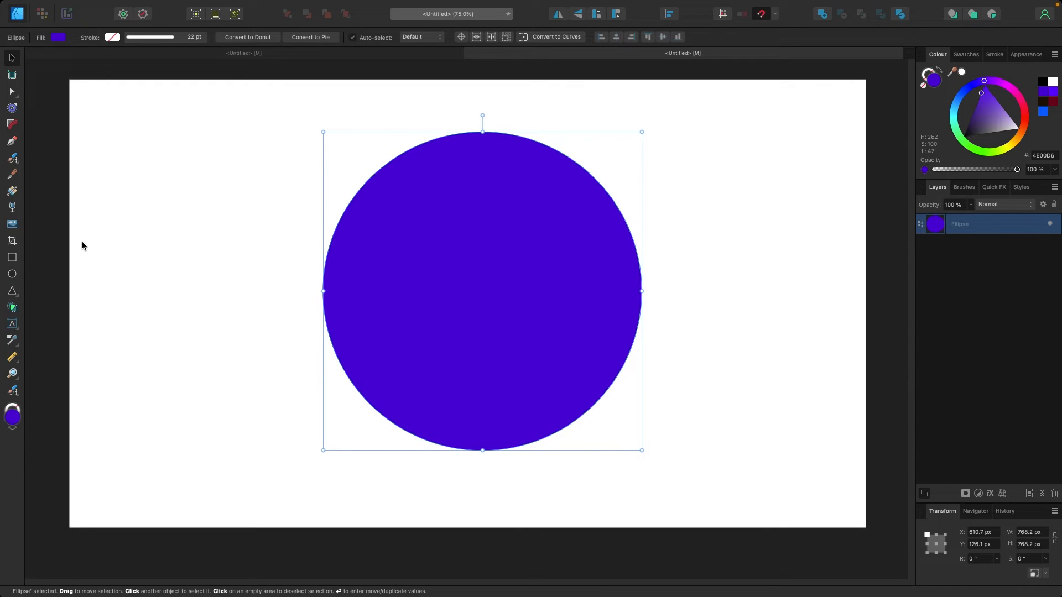
Apply a linear transparency fading from the circle's top to its bottom, and shift its midpoint slightly upward
click(12, 208)
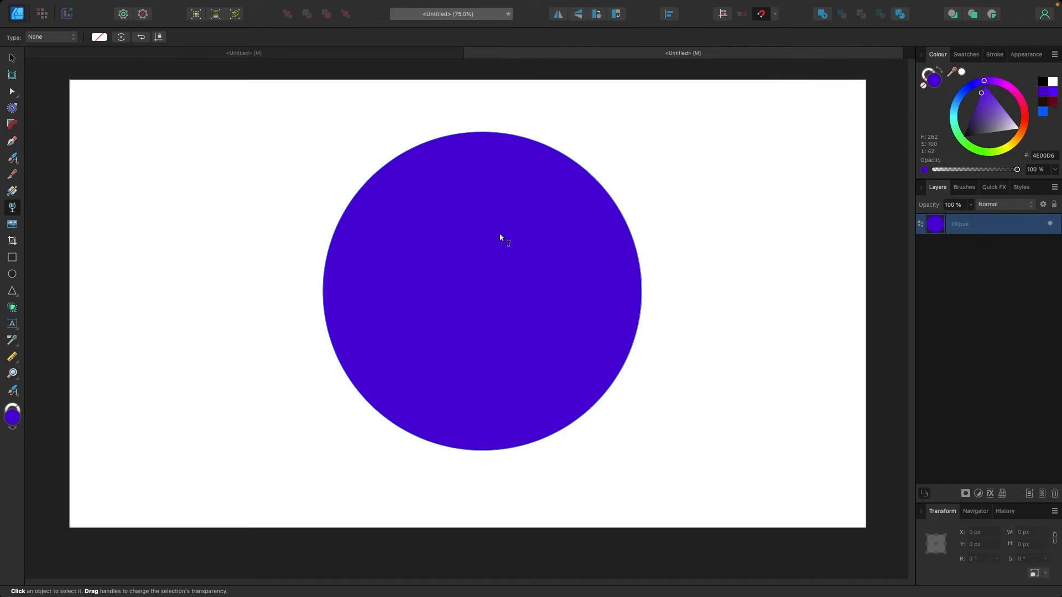
drag(482, 140, 487, 442)
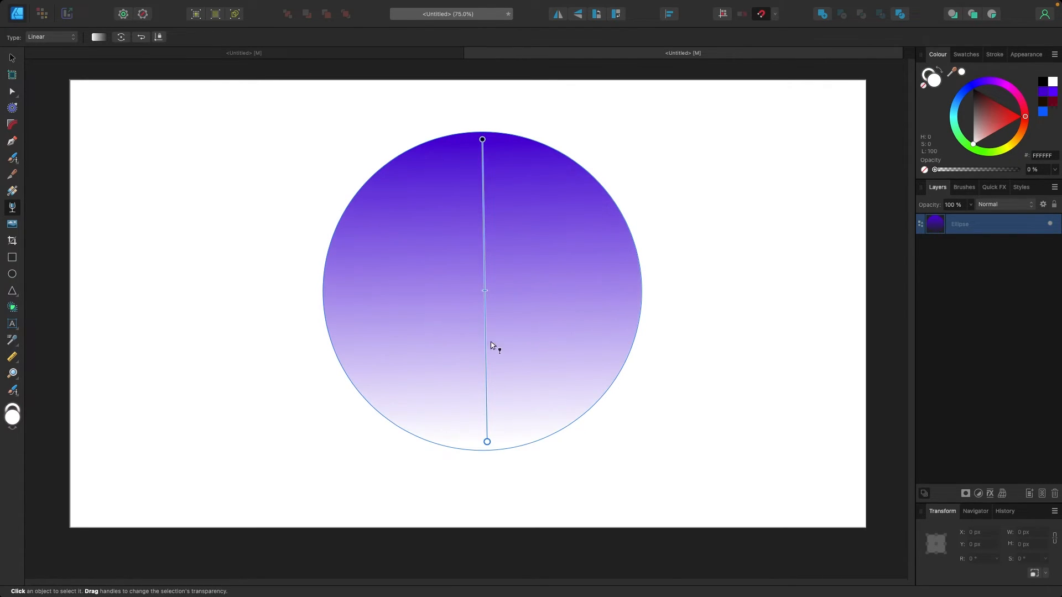
mouse_move(485, 289)
mouse_down()
mouse_move(484, 218)
mouse_move(484, 353)
mouse_move(489, 221)
mouse_move(486, 273)
mouse_up()
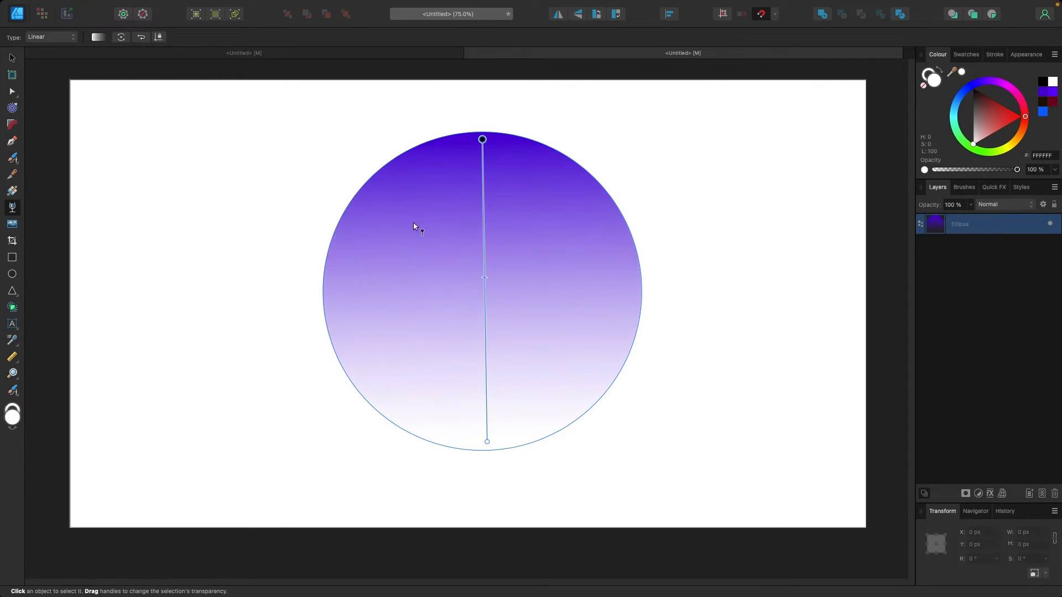
Preview the Elliptical and Radial transparency types on the circle and return to Linear
click(75, 38)
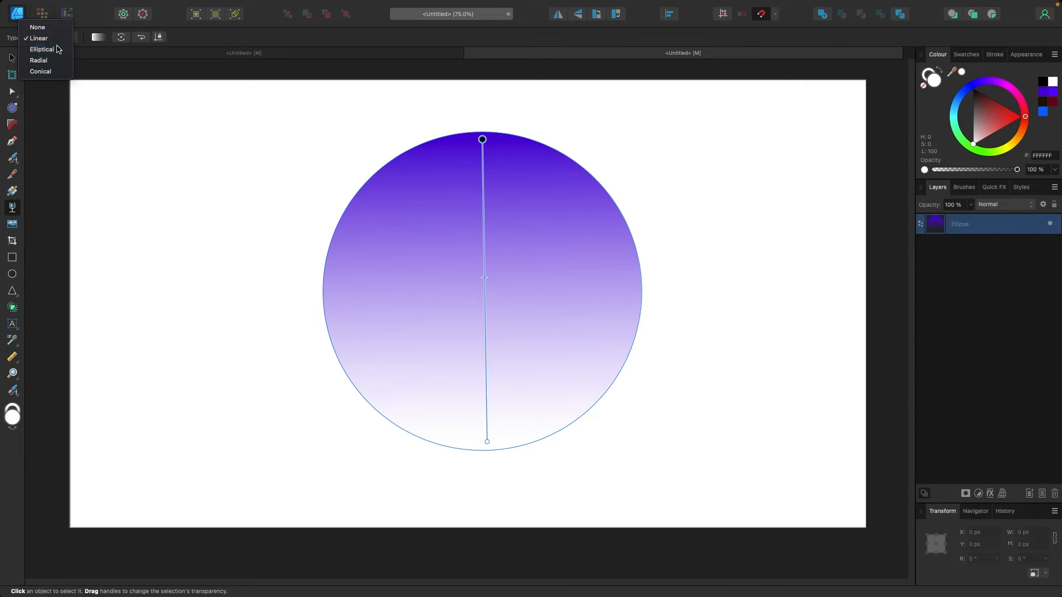
click(57, 49)
click(58, 43)
click(59, 50)
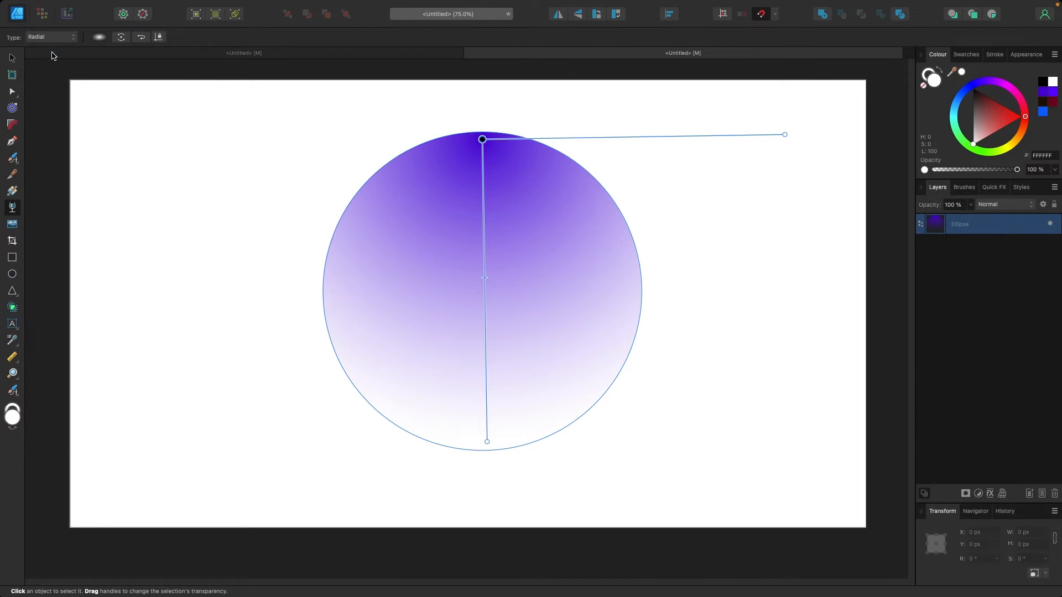
click(62, 43)
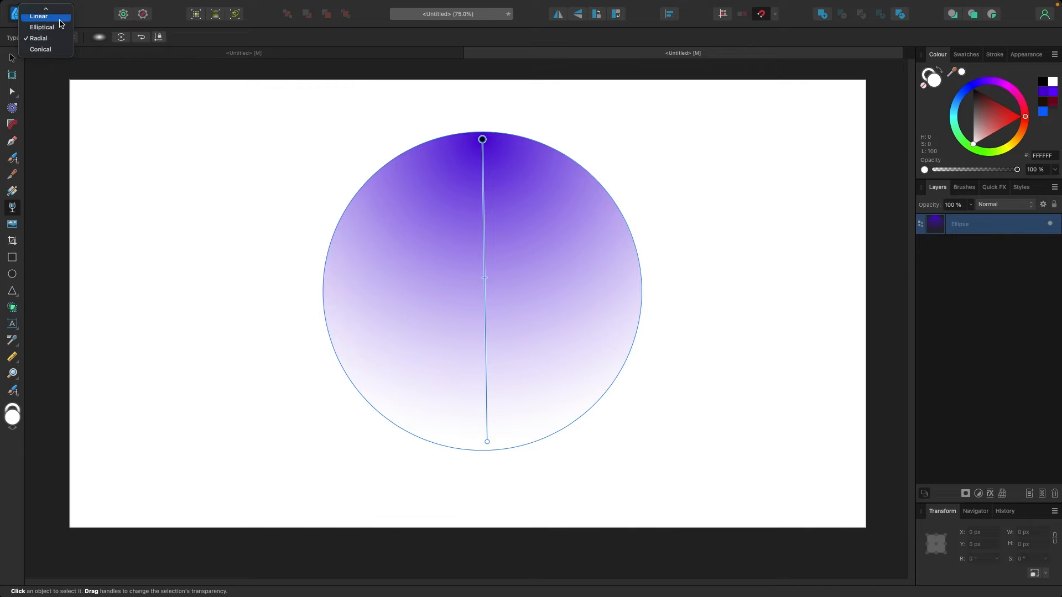
click(62, 16)
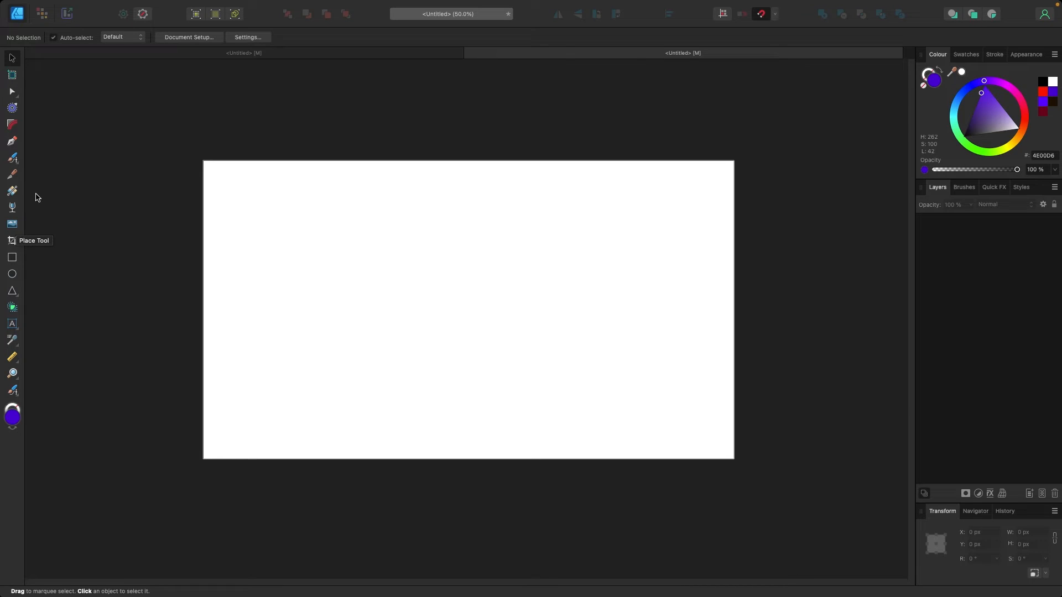
click(115, 6)
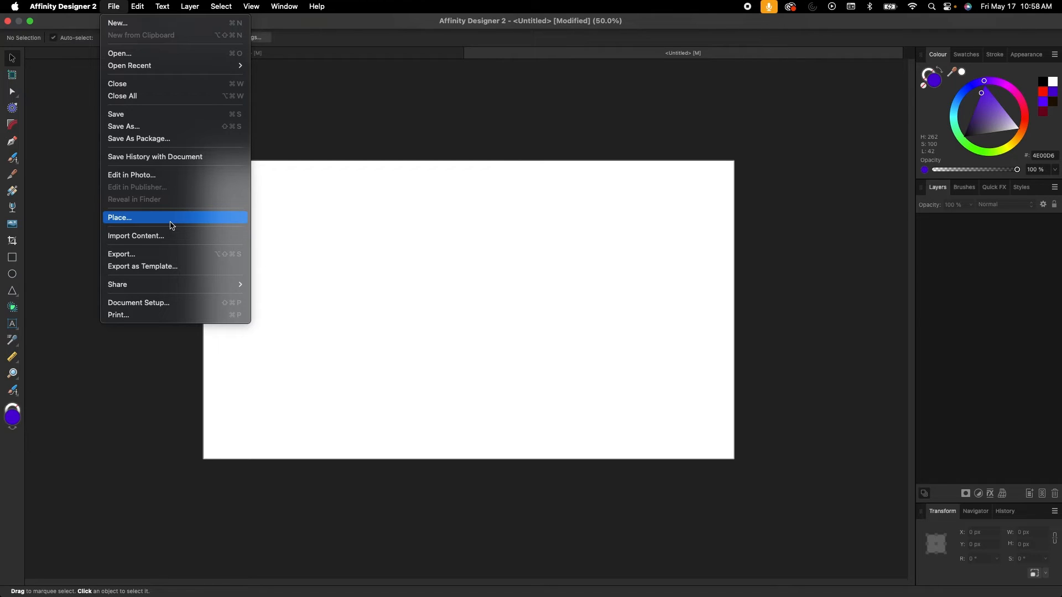
click(73, 219)
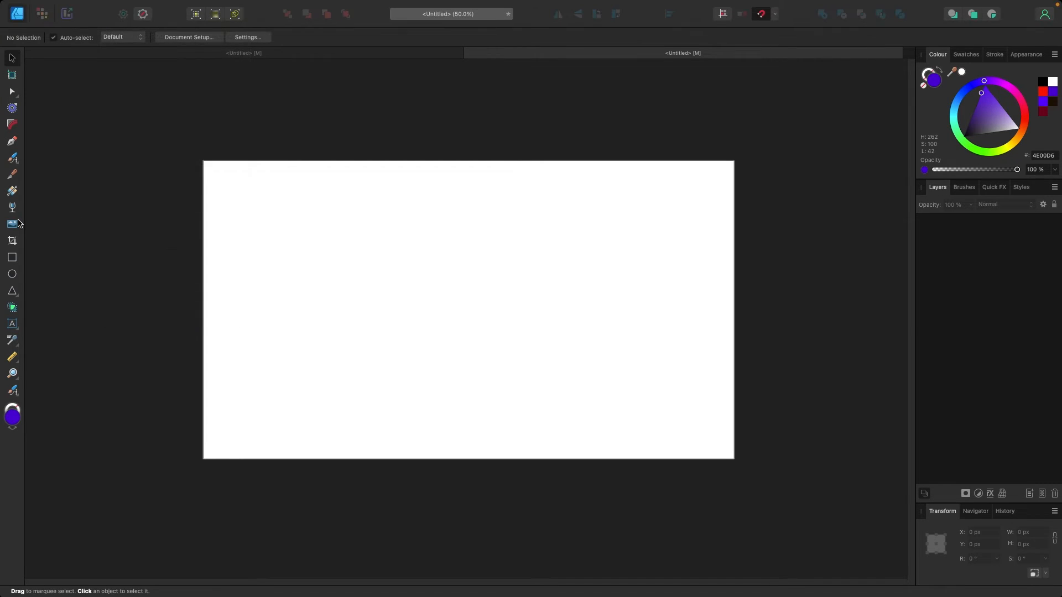
Draw a rectangle about 1544 × 1219 px overhanging the artboard, and crop its left, bottom and top sides to the artboard edges
click(13, 257)
drag(163, 146, 574, 477)
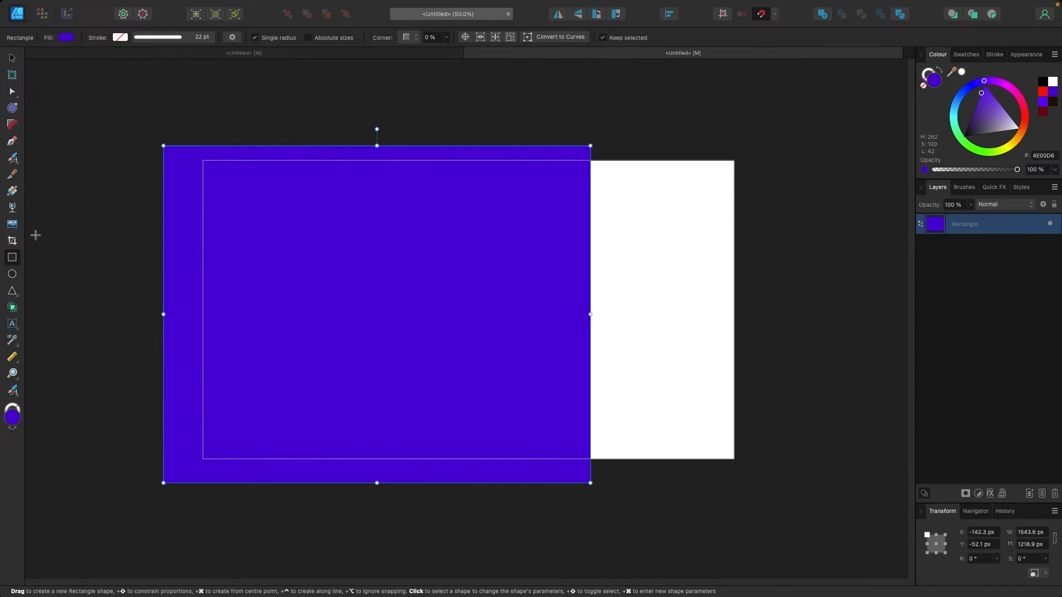
click(13, 240)
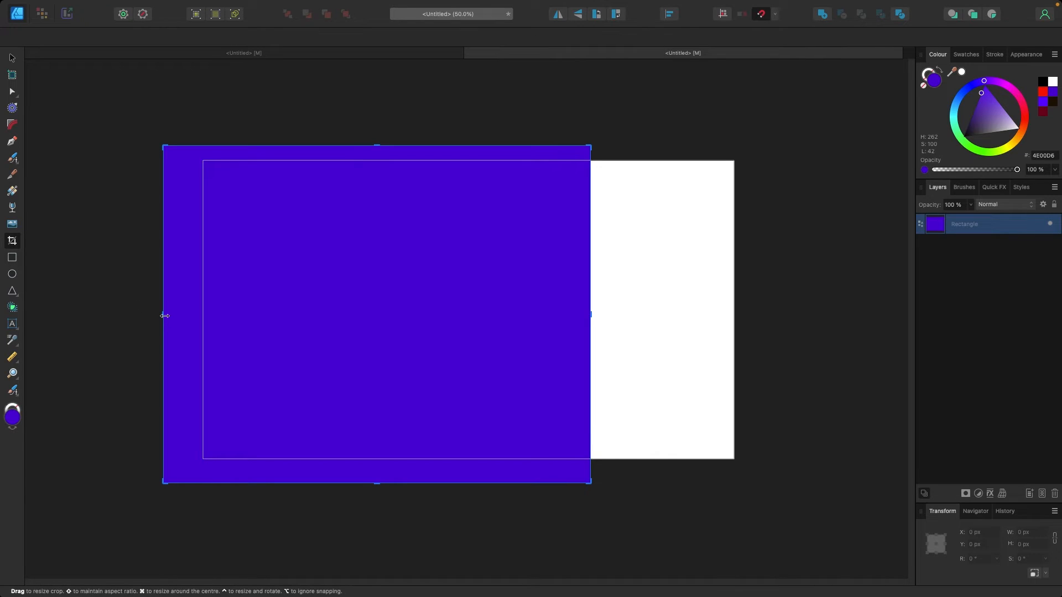
drag(164, 313, 203, 330)
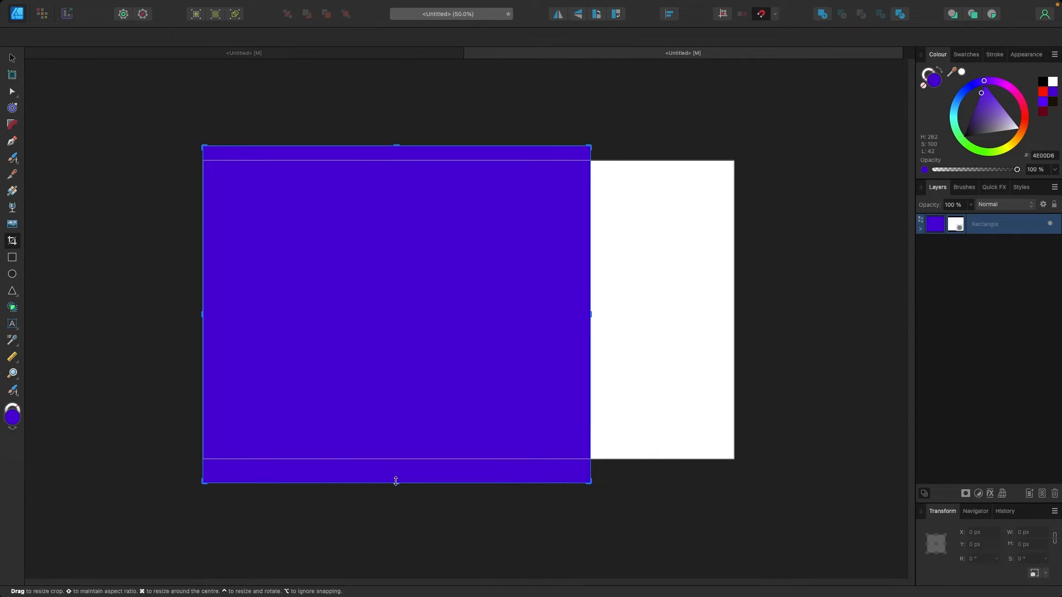
drag(396, 482, 396, 459)
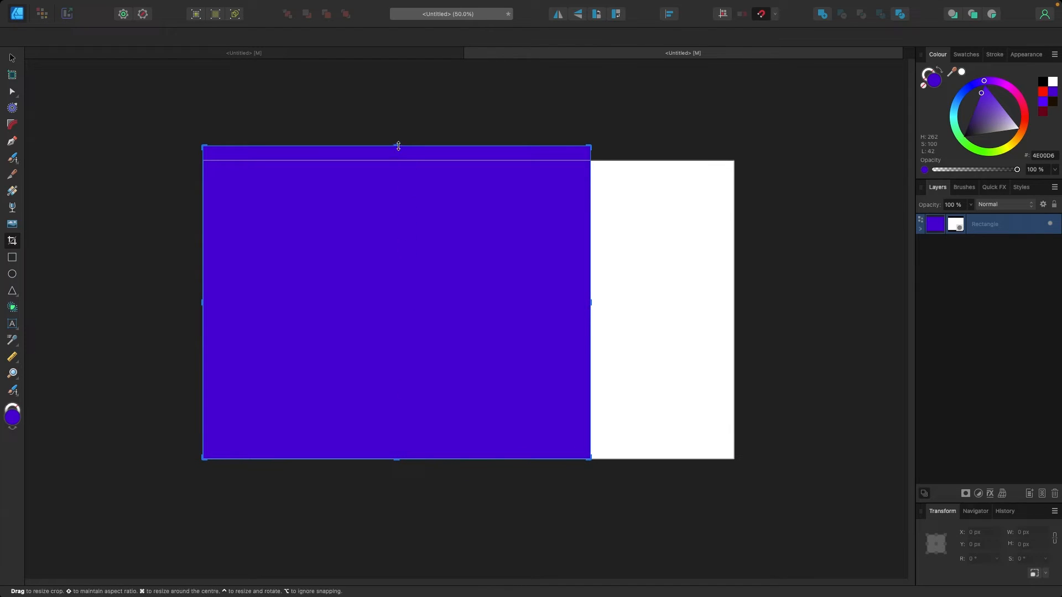
drag(396, 145, 398, 160)
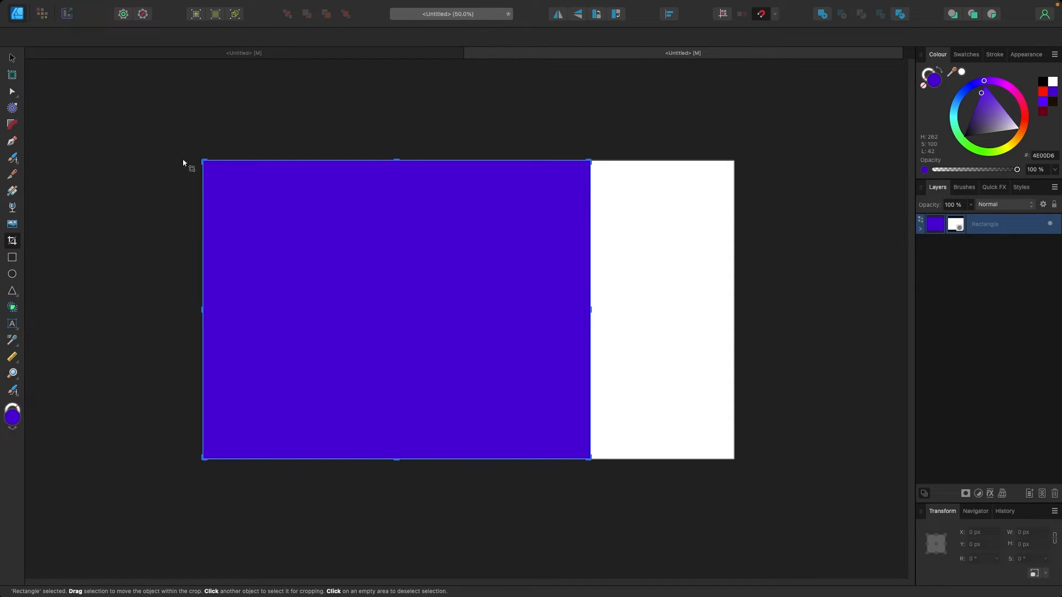
click(12, 58)
click(157, 178)
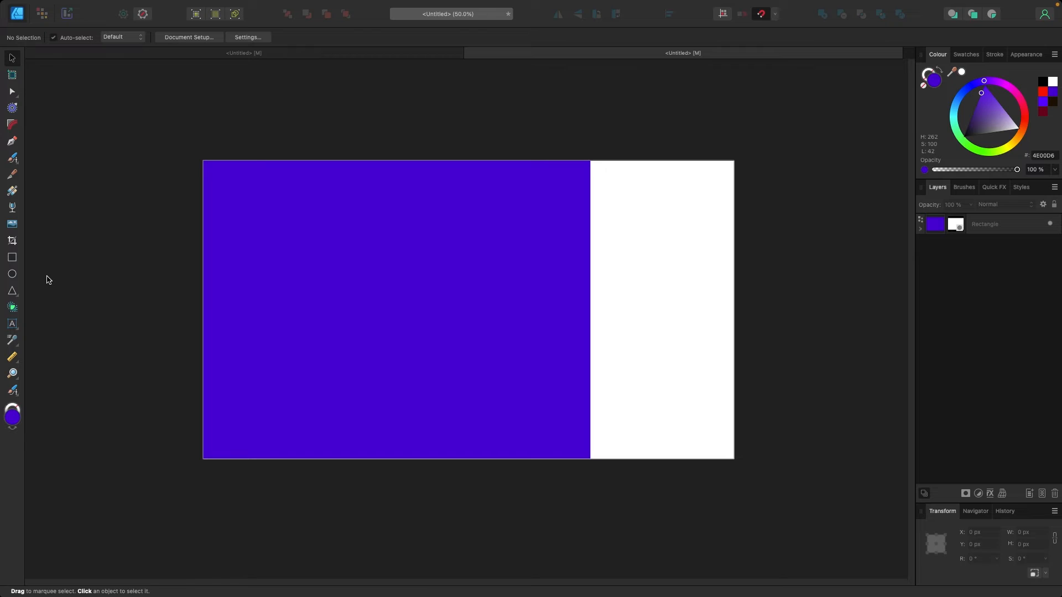
Delete the cropped rectangle and draw a slightly tall ellipse in the left half of the artboard
click(284, 290)
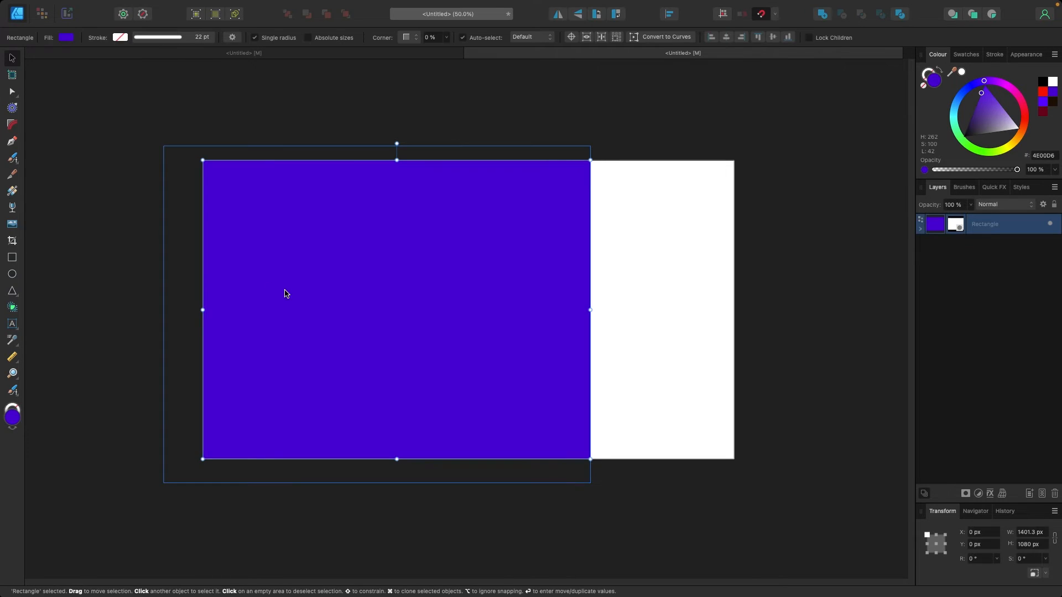
key(Delete)
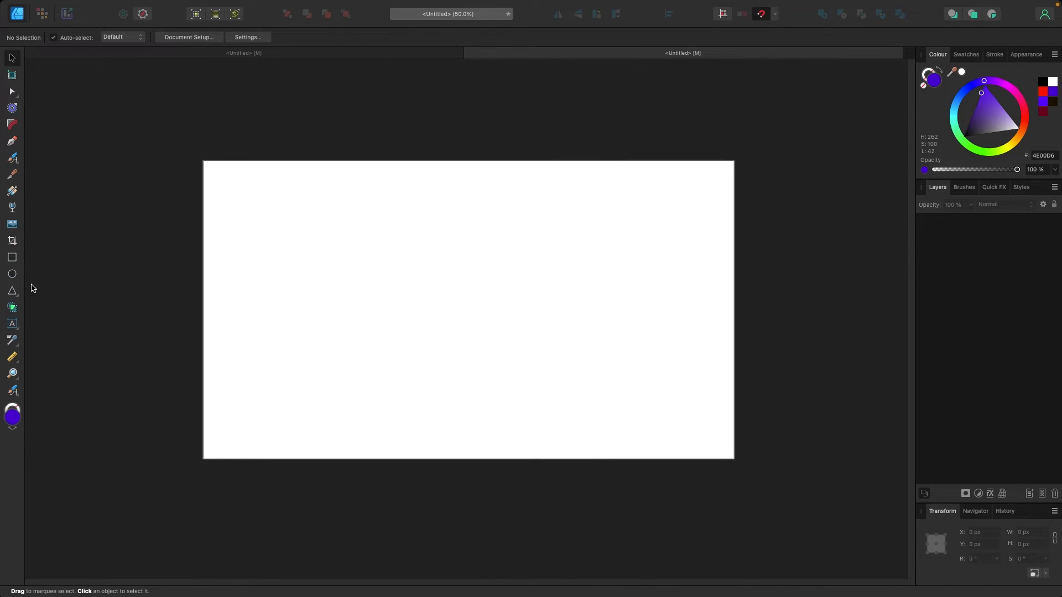
click(12, 276)
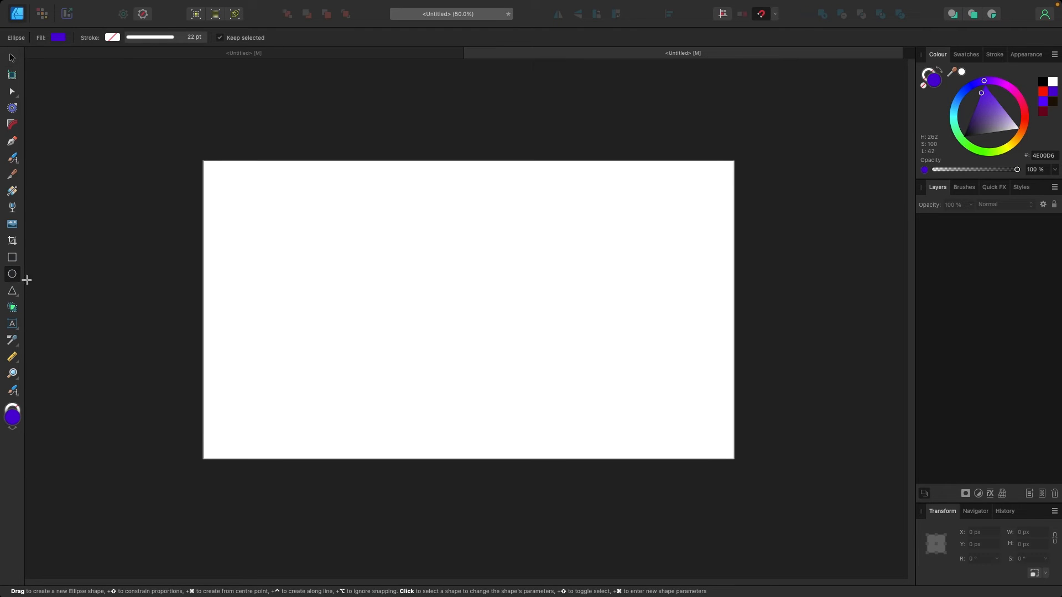
drag(273, 218, 433, 393)
click(33, 80)
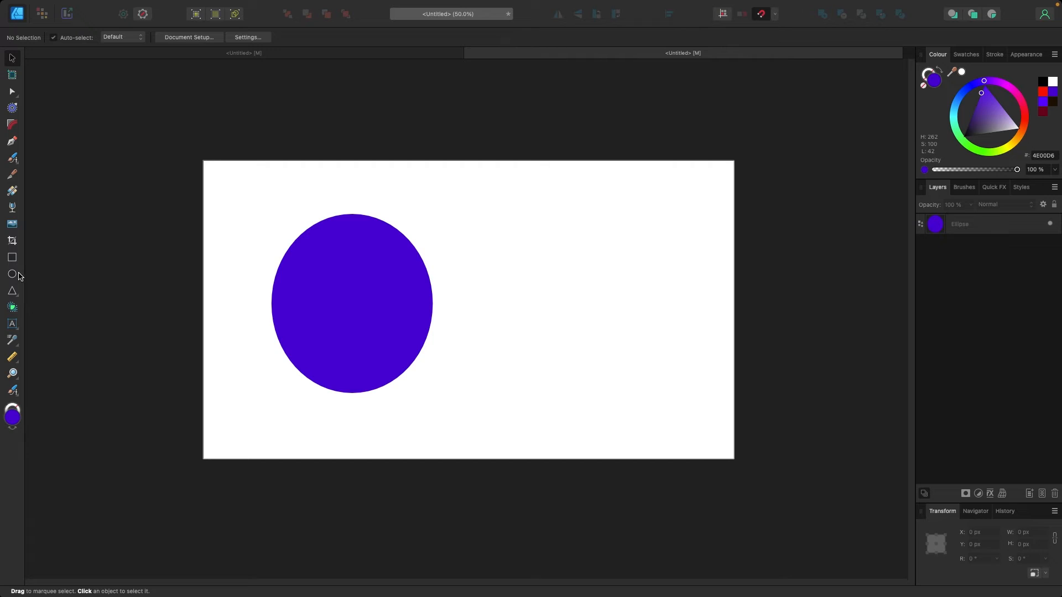
Draw a circle about 610 px in diameter beside the ellipse and move it down and closer to the ellipse
click(16, 275)
drag(480, 197, 597, 415)
click(11, 58)
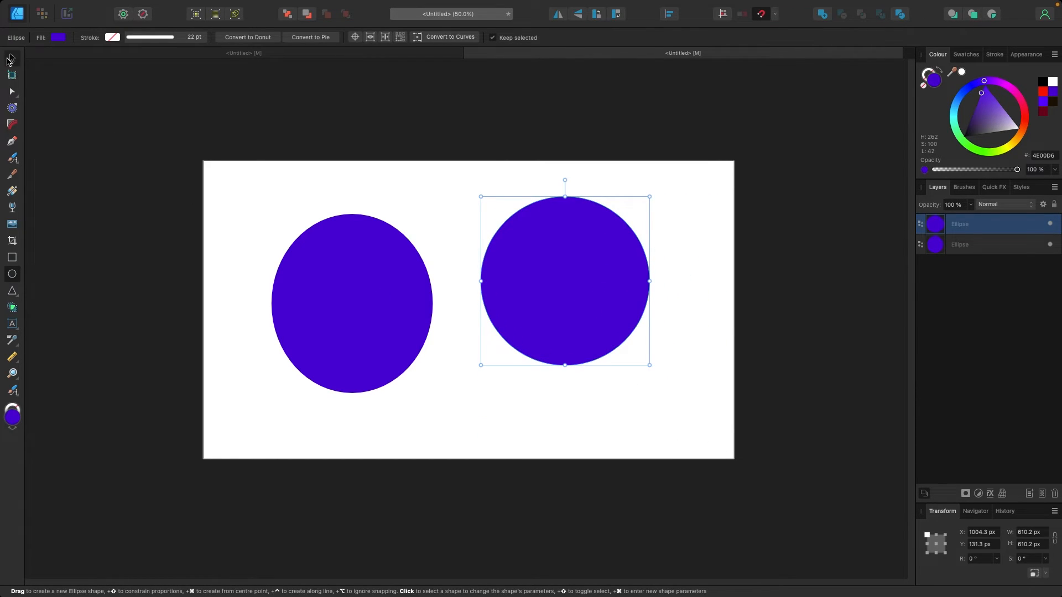
drag(616, 311, 584, 347)
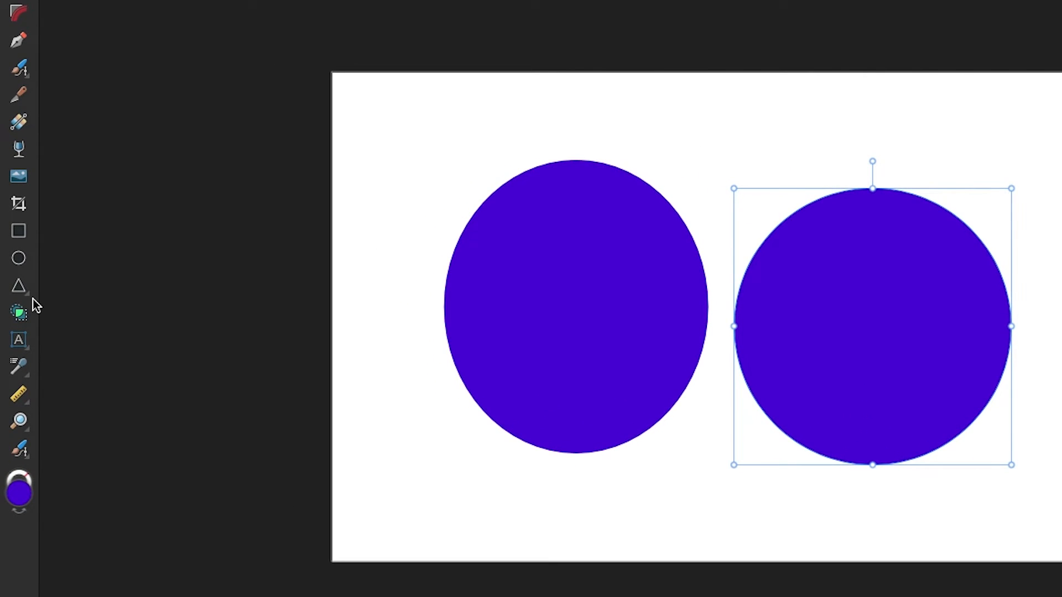
click(31, 299)
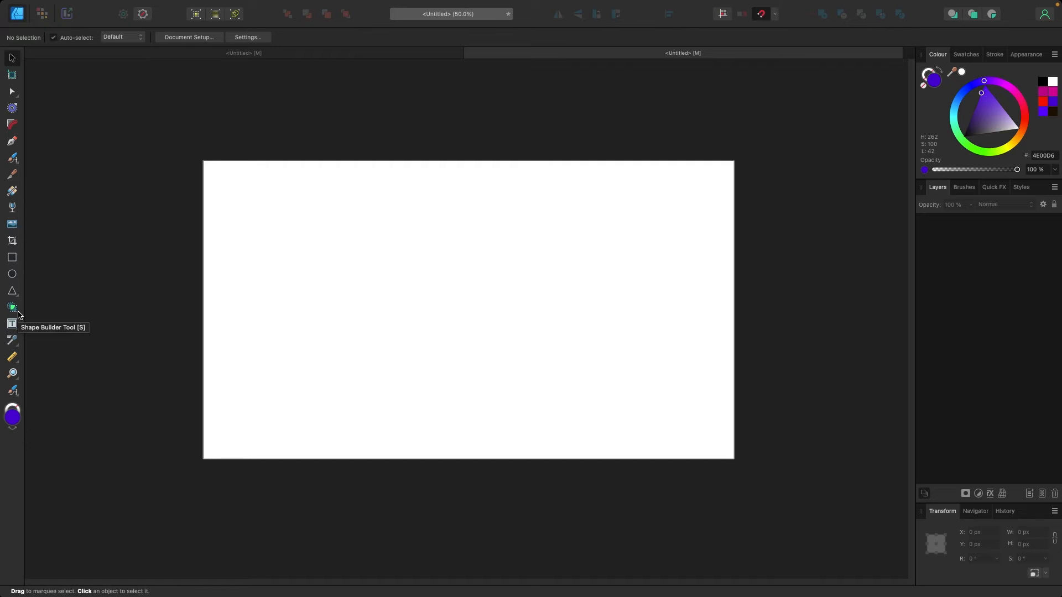
Draw a circle about 637 px in diameter in the artboard's left half and move it to the vertical middle
click(12, 274)
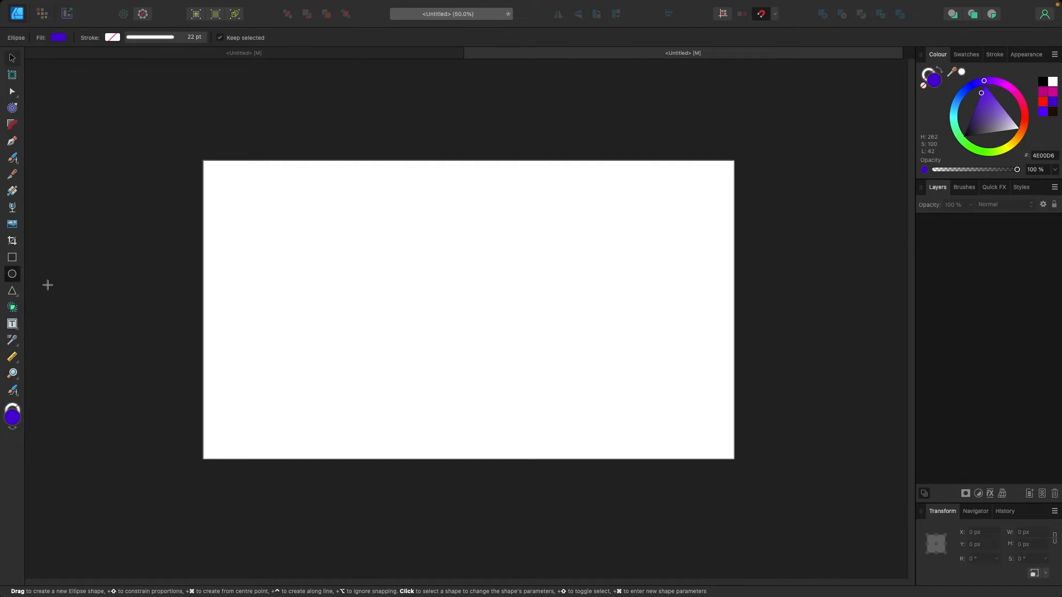
drag(277, 229, 488, 370)
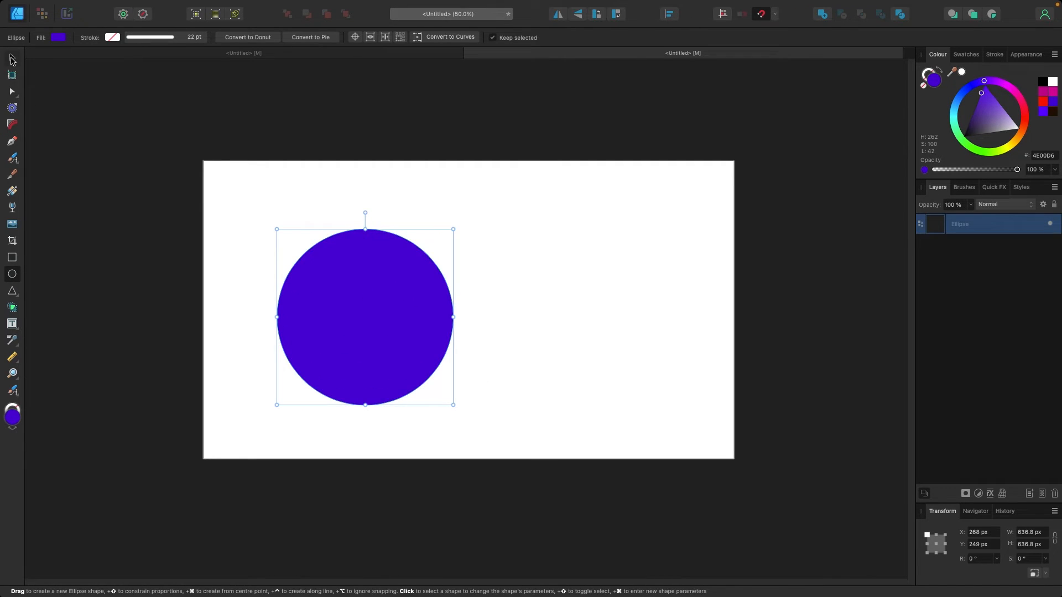
click(11, 59)
drag(335, 292, 625, 336)
click(145, 272)
Draw a rectangle about 816 × 239 px overlapping the circle's right side and fill it with magenta D6009B
click(13, 257)
click(1051, 92)
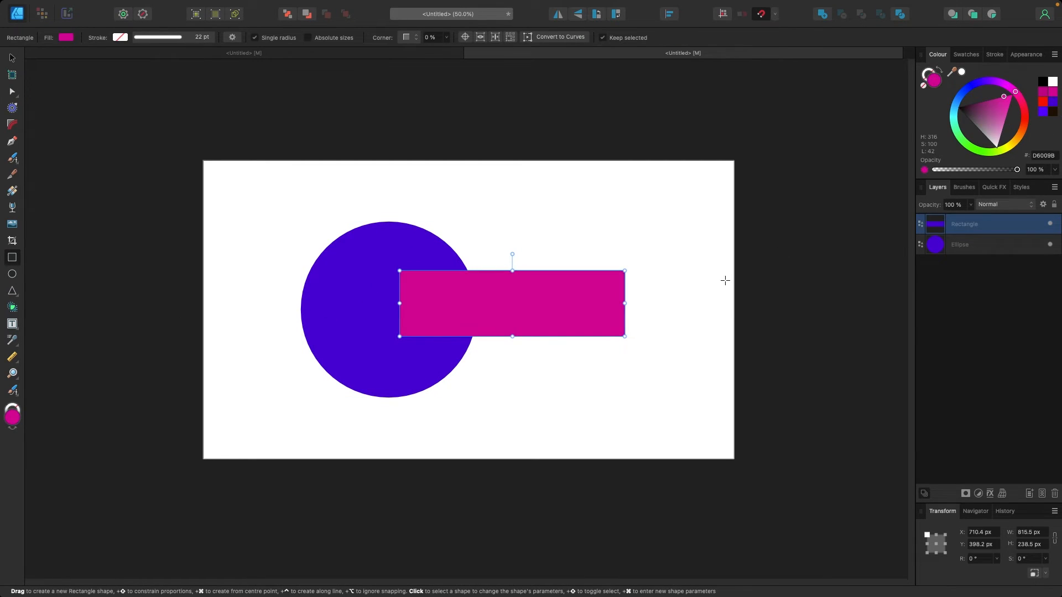
click(12, 60)
click(232, 213)
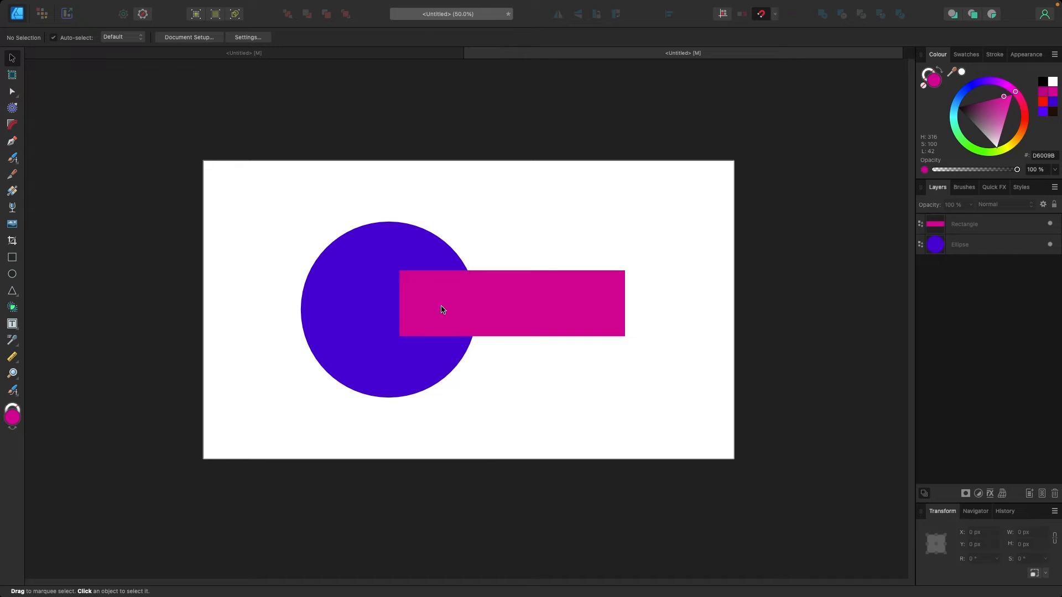
Select the circle and rectangle and merge them into one shape using the Shape Builder's add action with a freehand stroke
click(954, 229)
shift+click(959, 245)
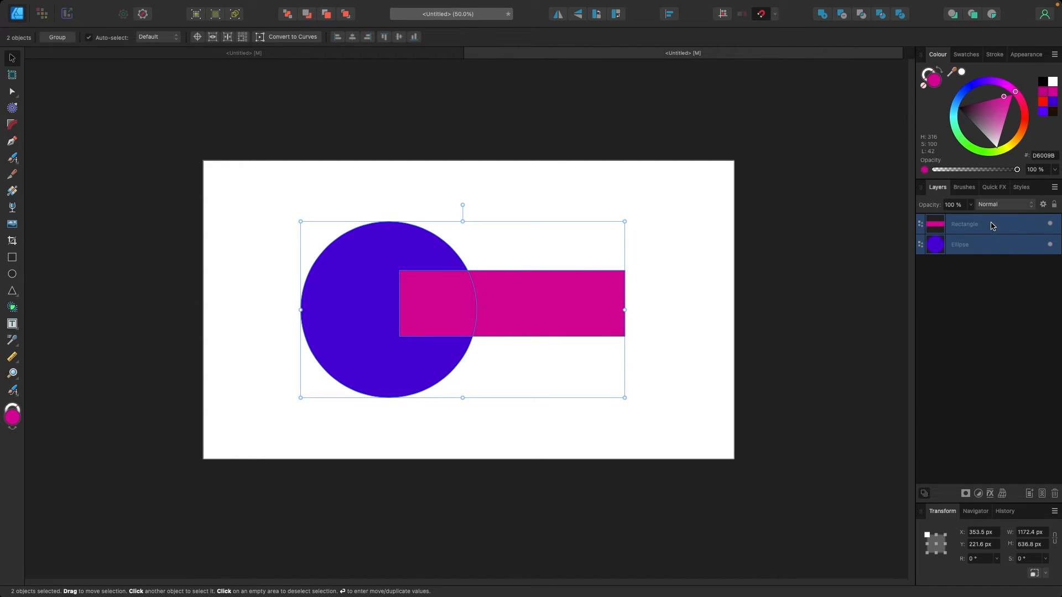
click(261, 224)
drag(249, 191, 686, 425)
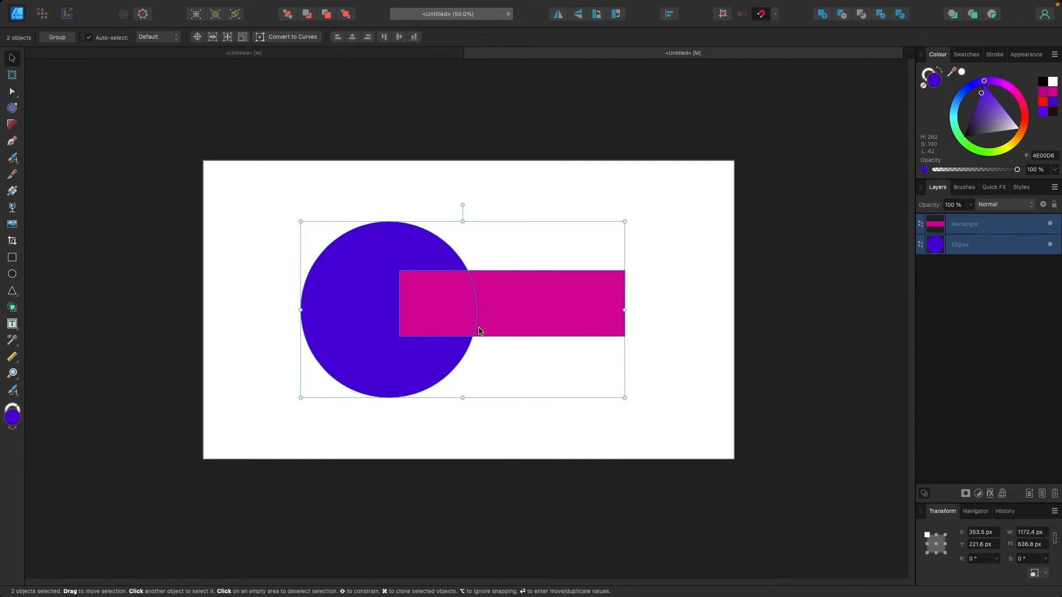
click(15, 310)
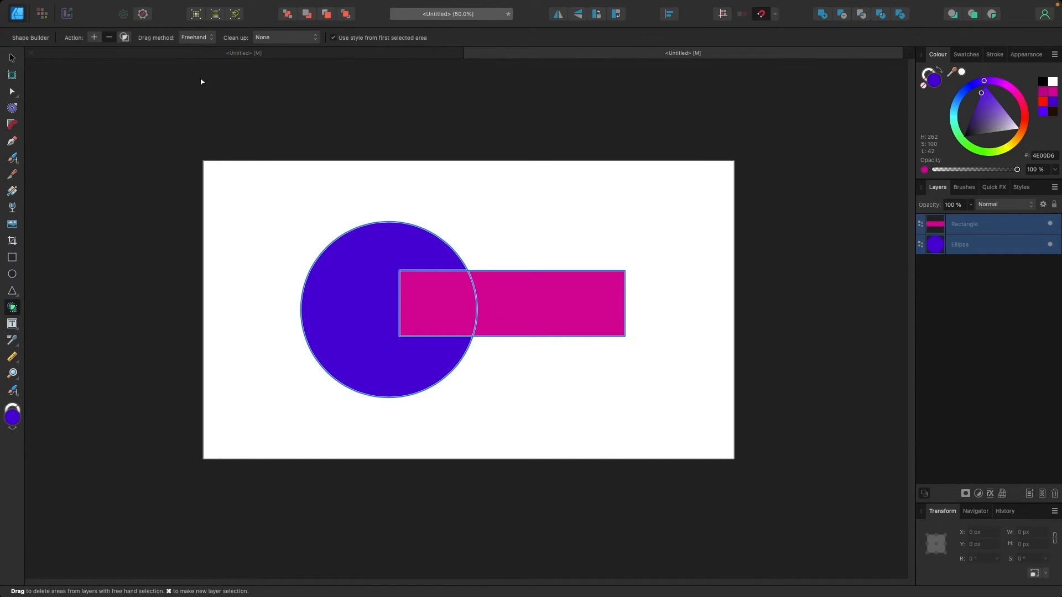
click(95, 38)
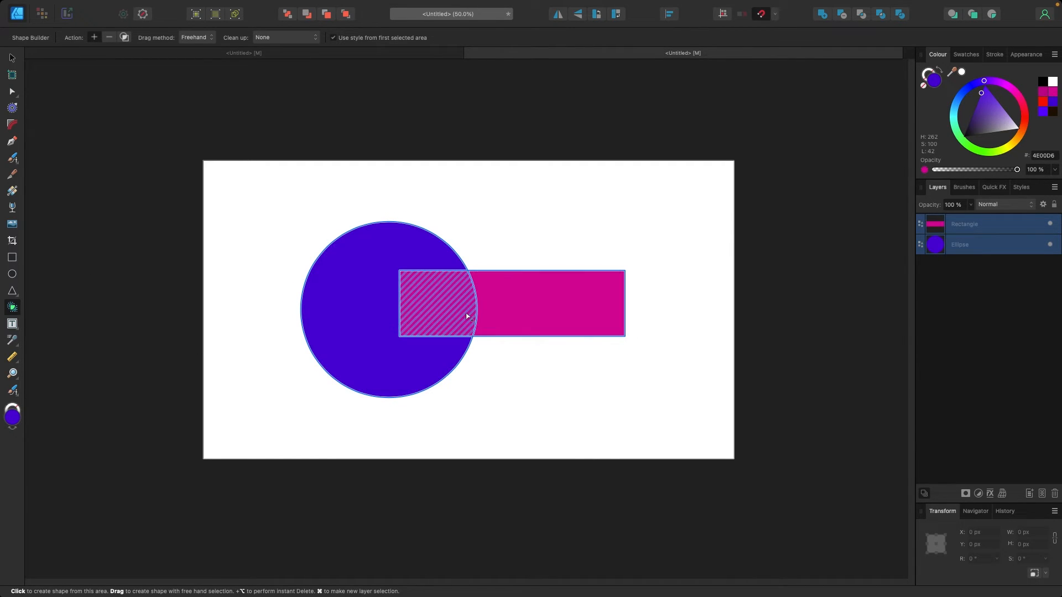
mouse_move(349, 308)
mouse_down()
mouse_move(522, 313)
mouse_move(571, 330)
mouse_up()
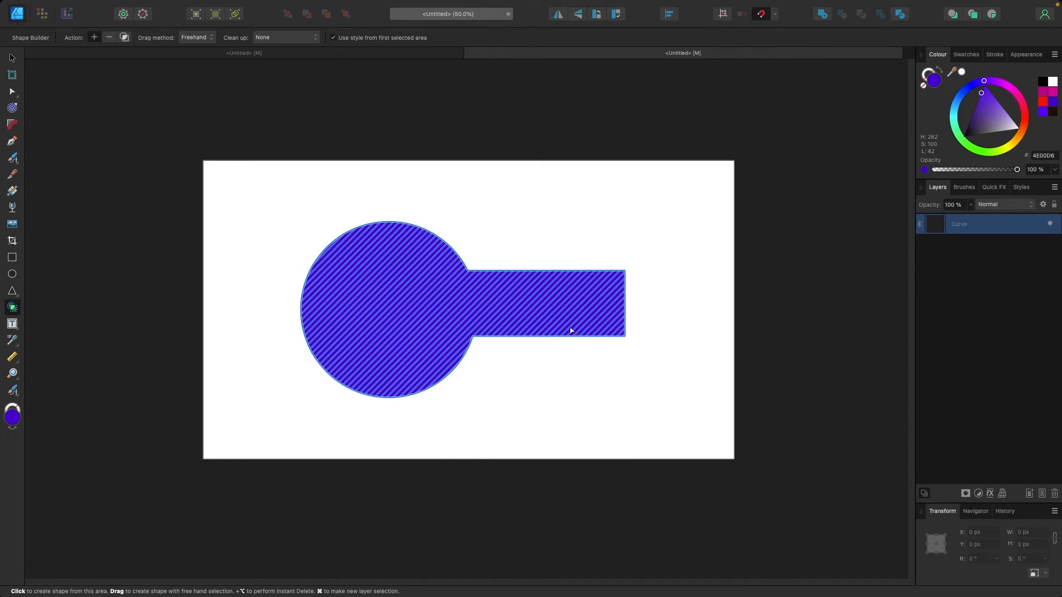
click(12, 59)
click(167, 183)
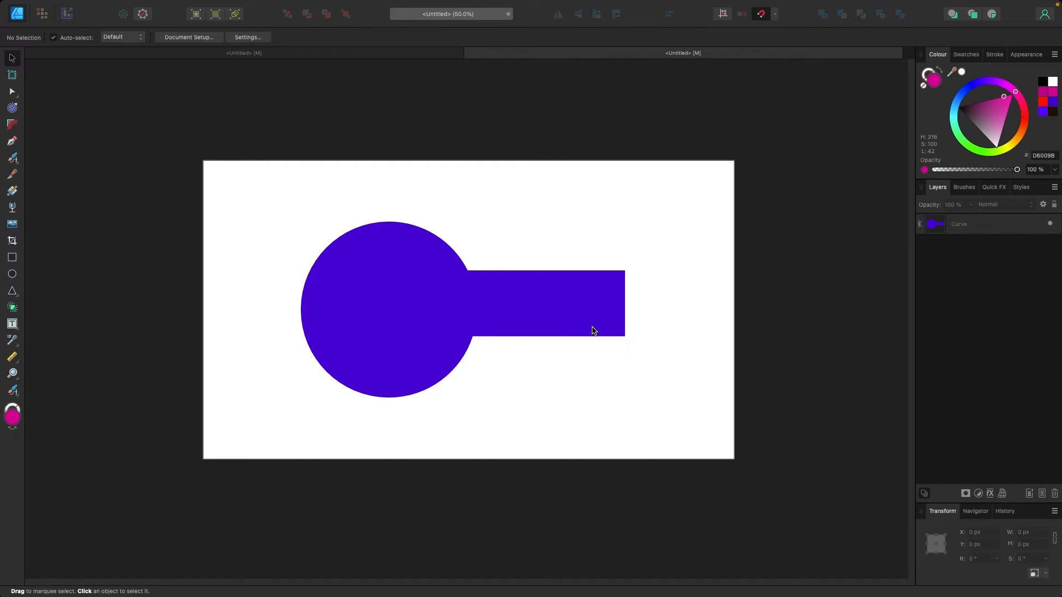
Delete the merged shape and draw a magenta circle about 784 px in diameter in the artboard's left half
click(412, 306)
key(Delete)
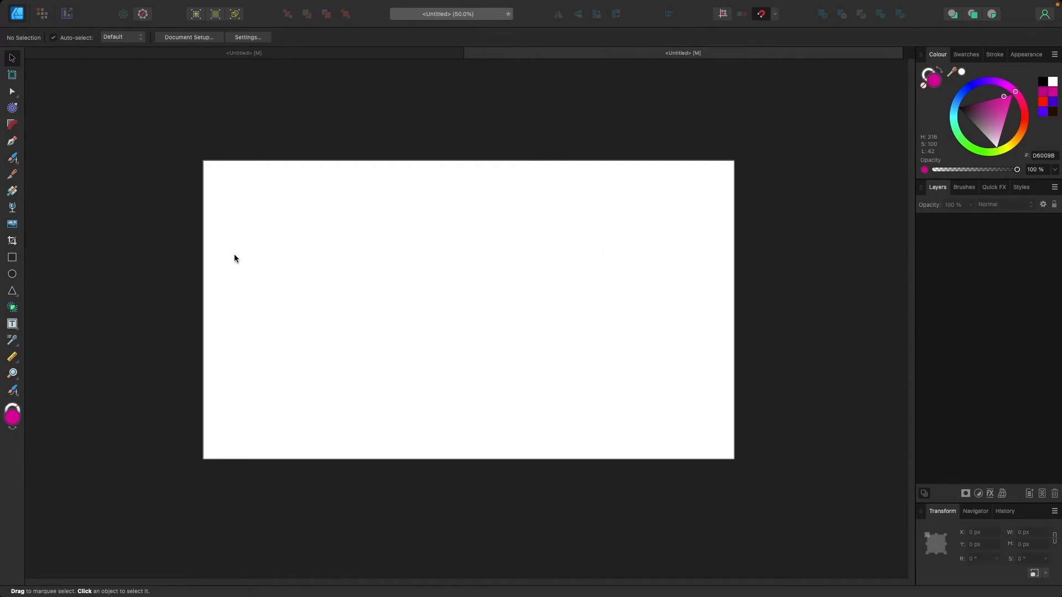
click(12, 274)
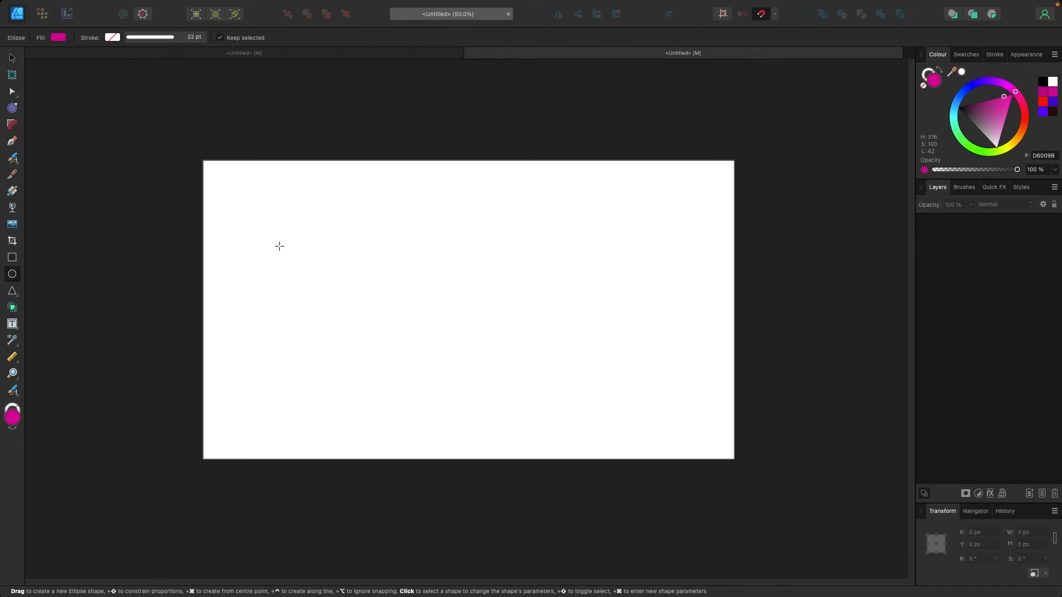
drag(289, 210, 505, 427)
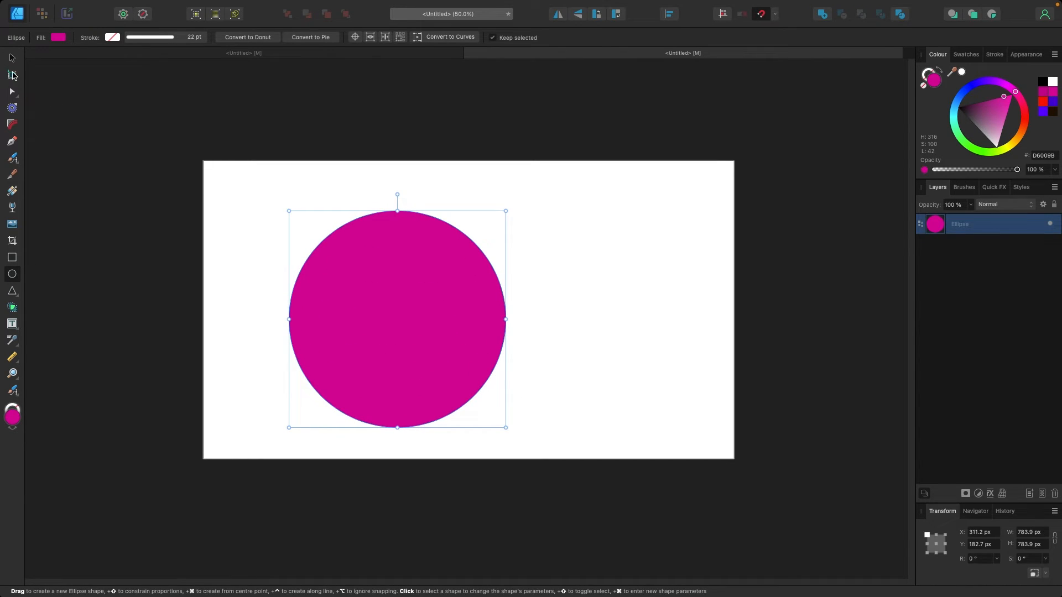
click(12, 58)
Draw a rectangle about 836 × 271 px over the circle's right side, fill it with 4E00D6, and move it further into the circle
click(12, 257)
drag(444, 280, 675, 354)
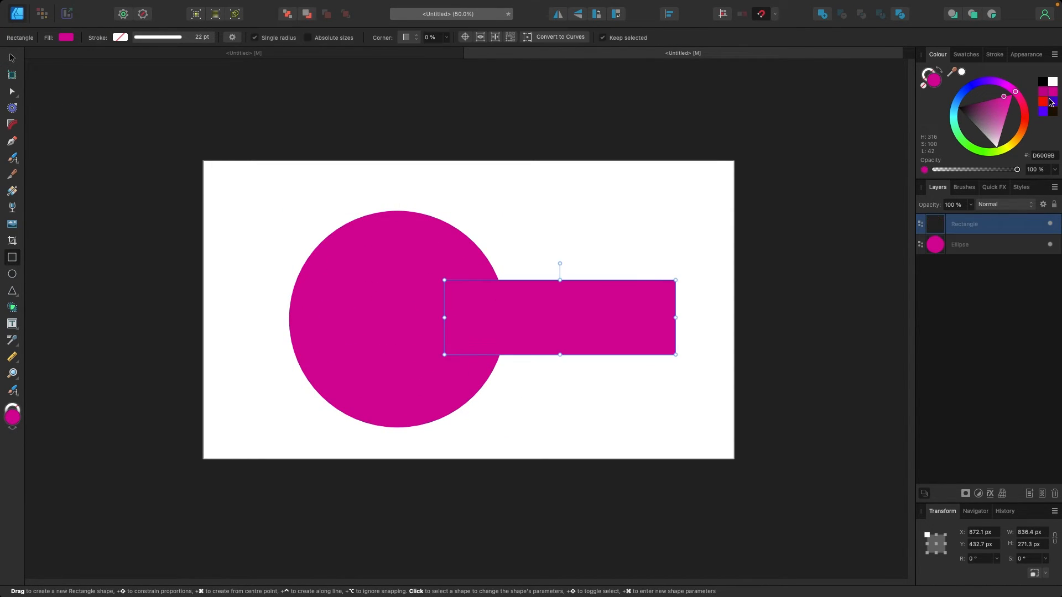
click(1052, 102)
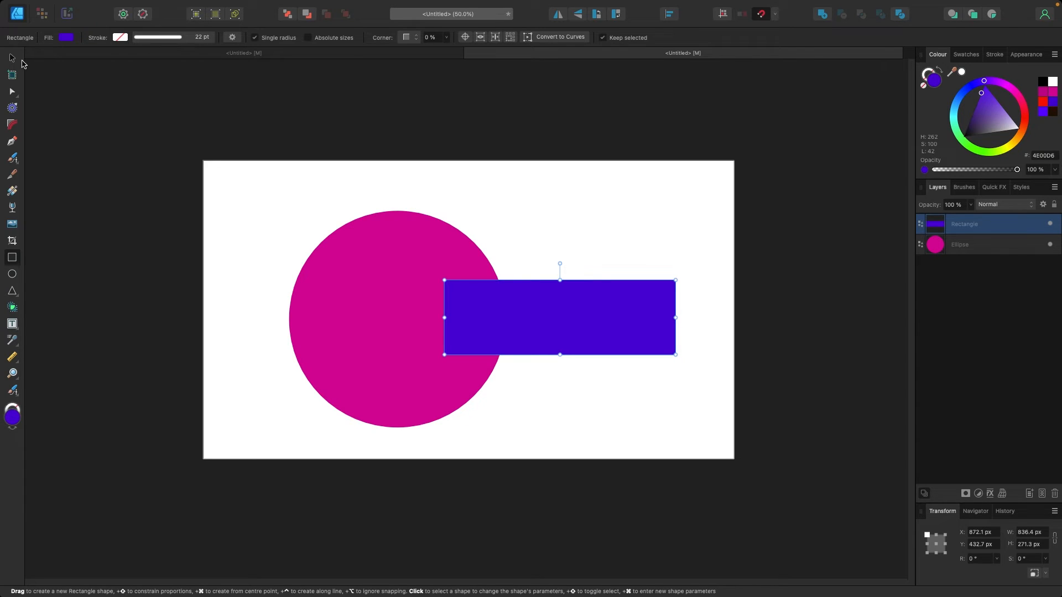
click(12, 58)
drag(529, 320, 475, 311)
click(553, 231)
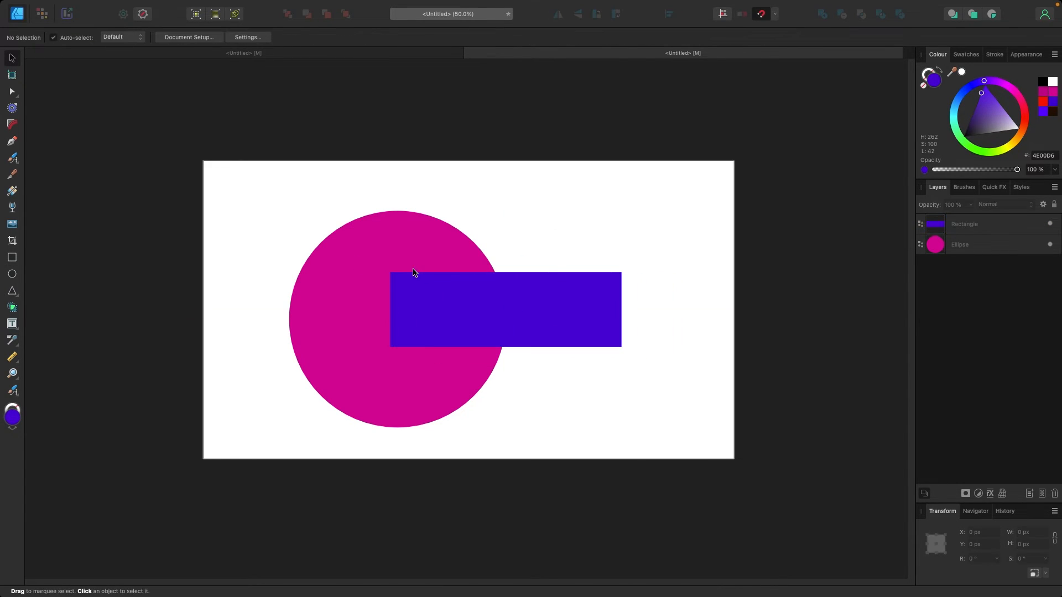
Select the circle and rectangle and delete their overlapping area using the Shape Builder's subtract action
drag(238, 182, 681, 446)
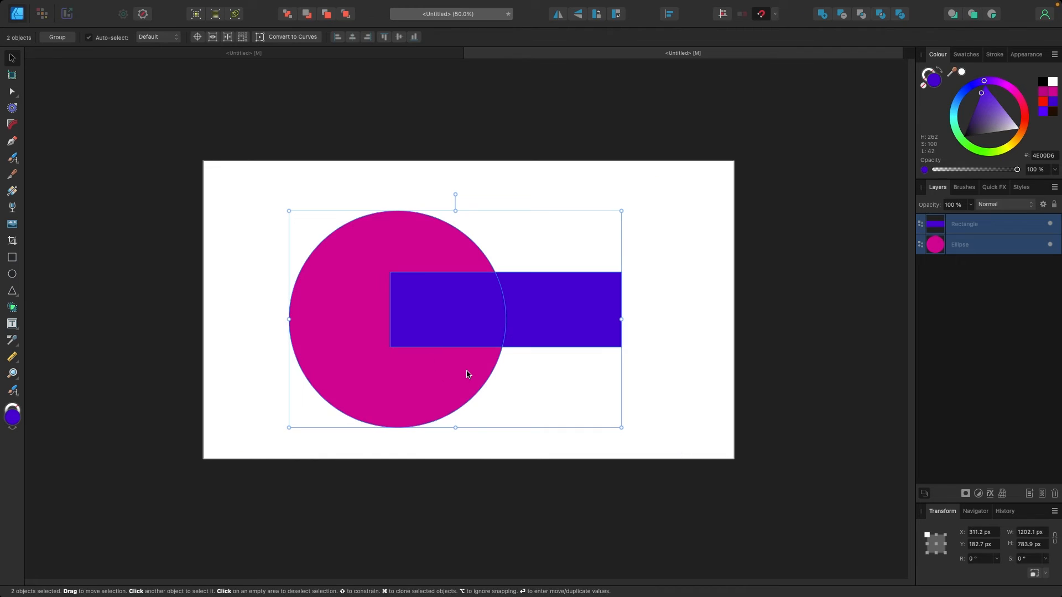
click(15, 310)
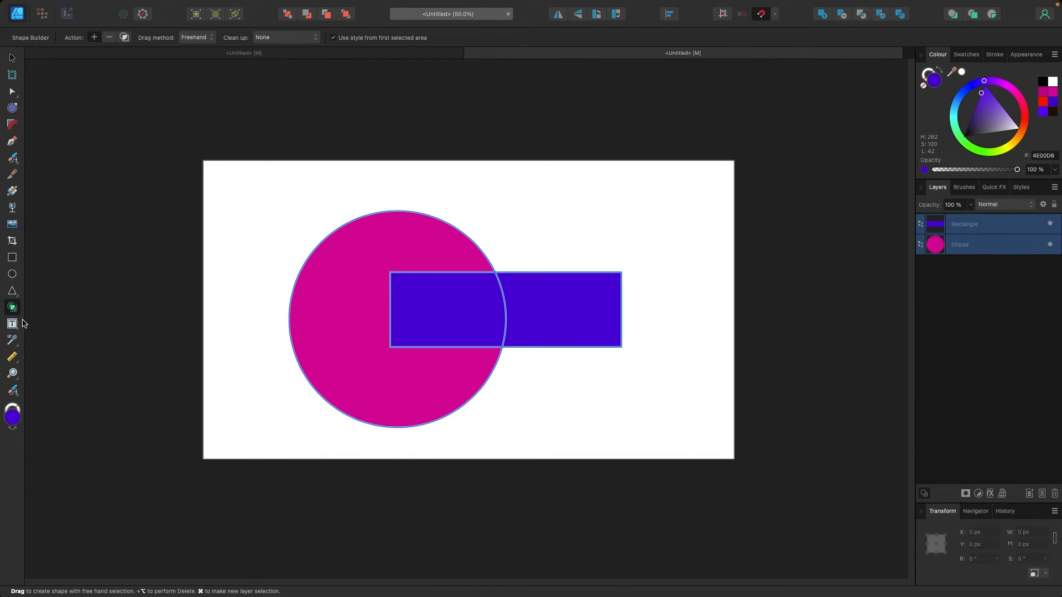
click(109, 40)
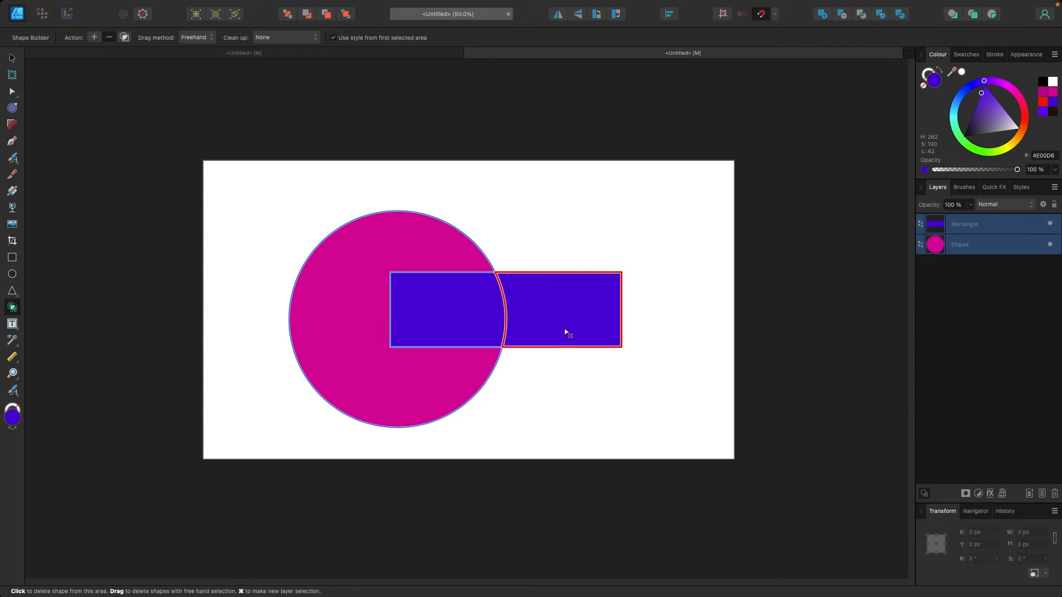
click(455, 327)
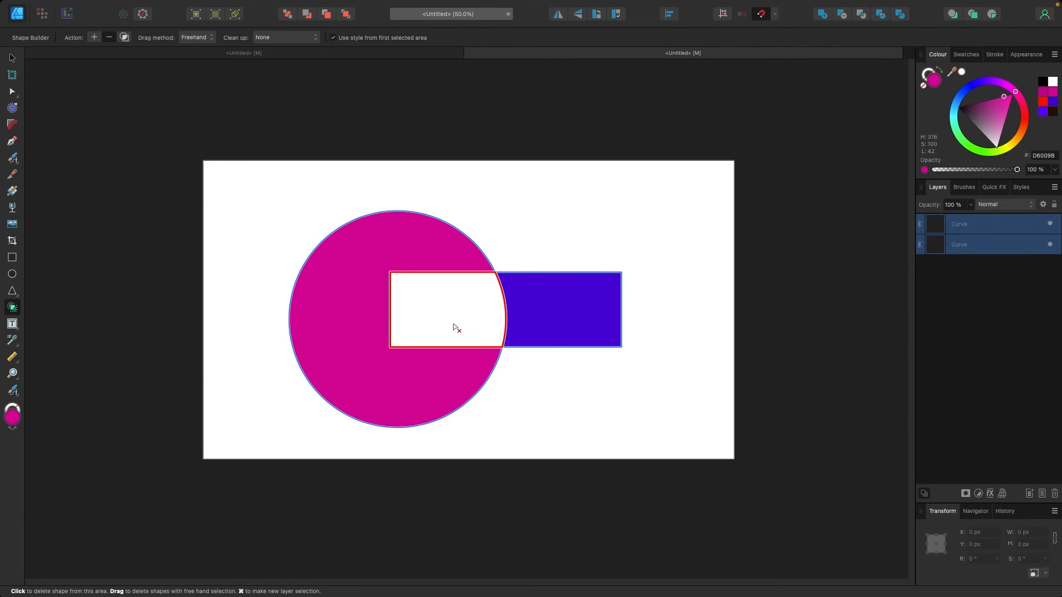
Add the artistic text HEY BUDDY near the top of the artboard and shift it slightly right
click(12, 58)
click(123, 125)
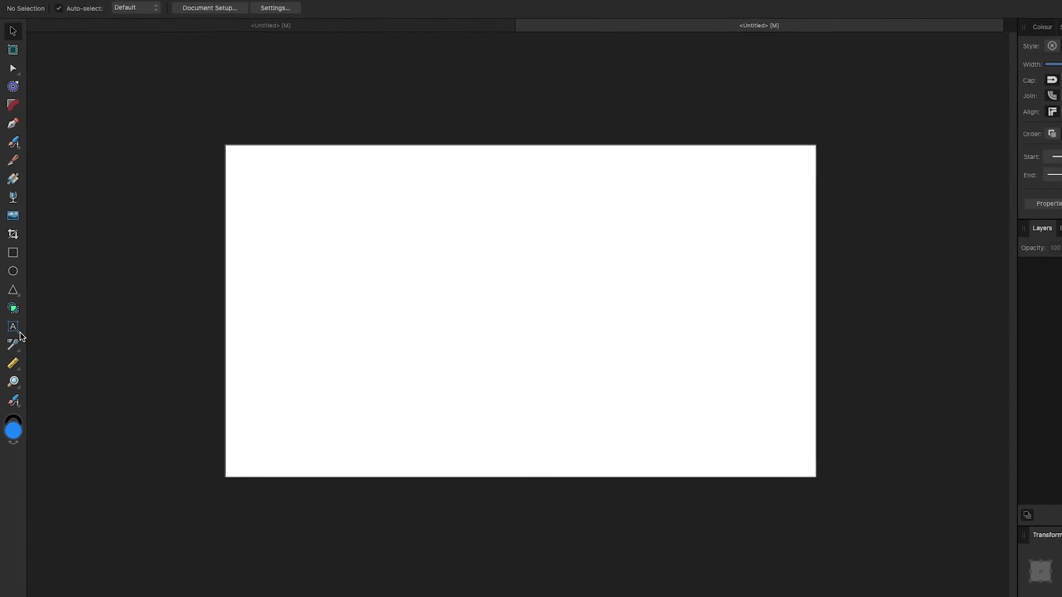
click(13, 326)
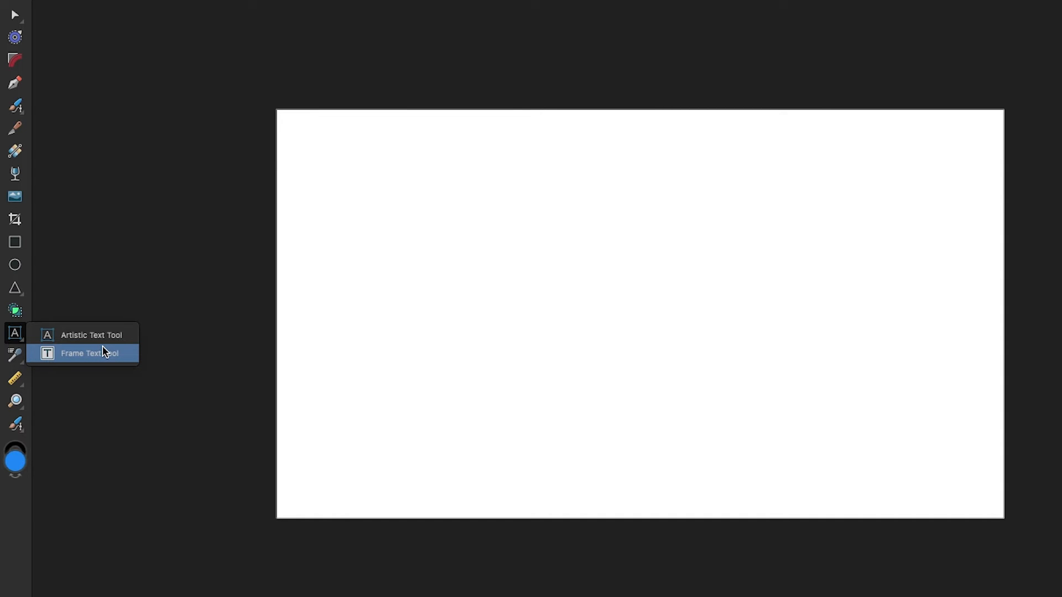
click(100, 338)
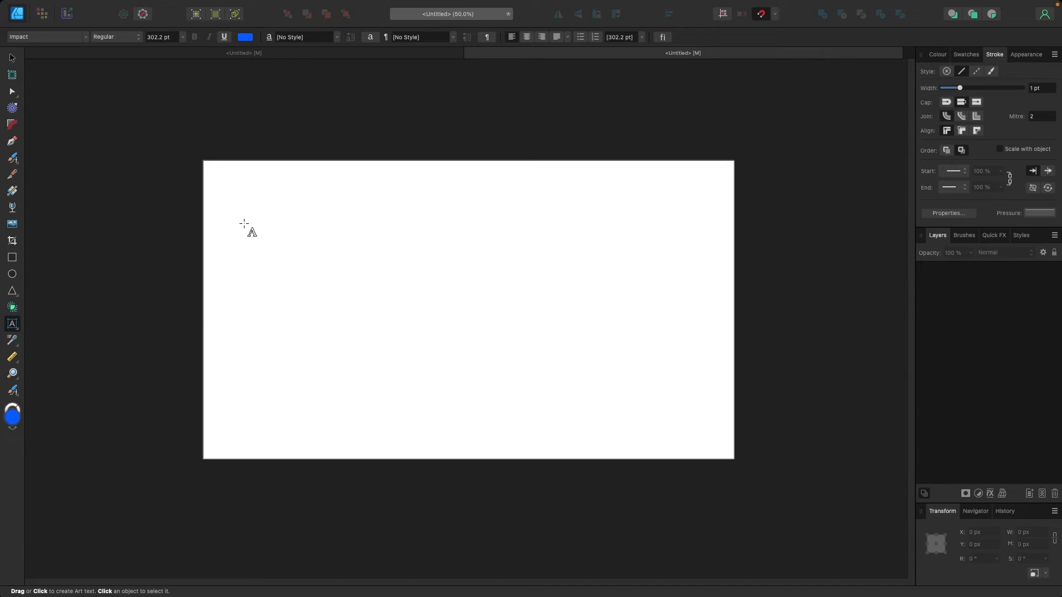
drag(244, 196, 263, 256)
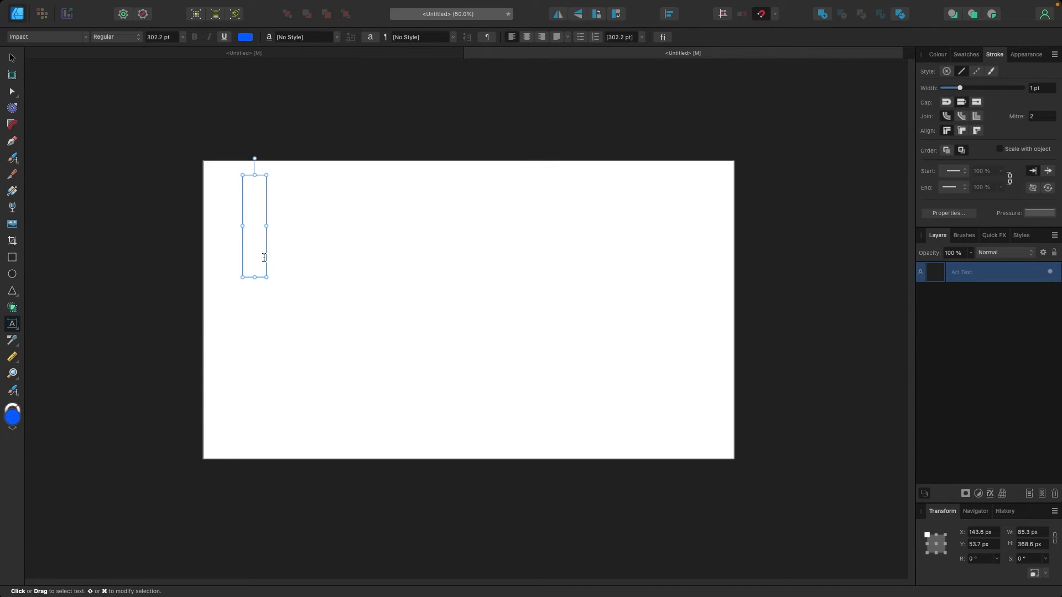
text(HEY BUDDY)
click(12, 57)
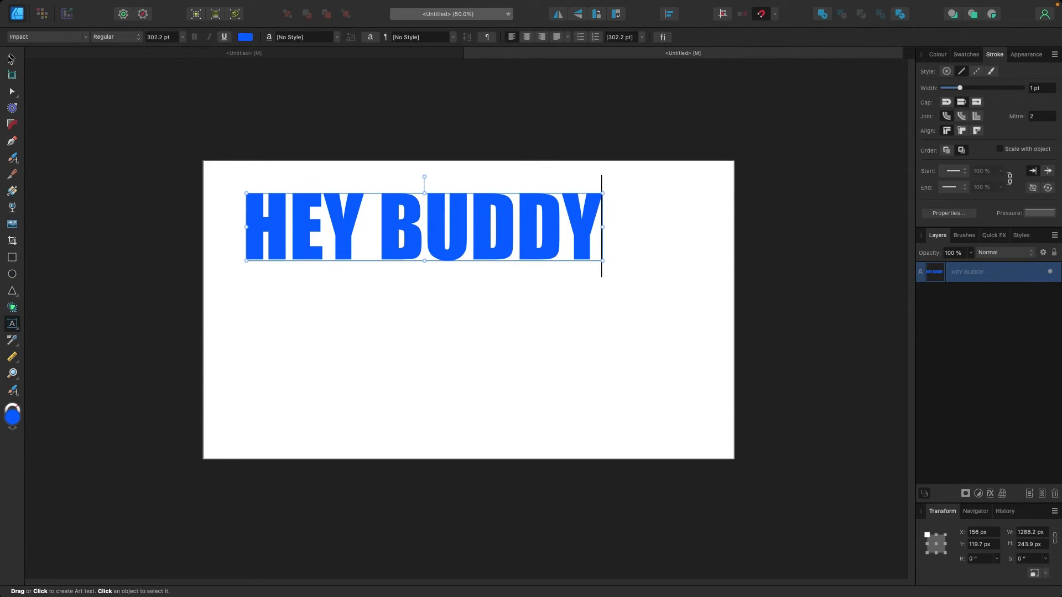
drag(492, 240, 526, 241)
click(368, 281)
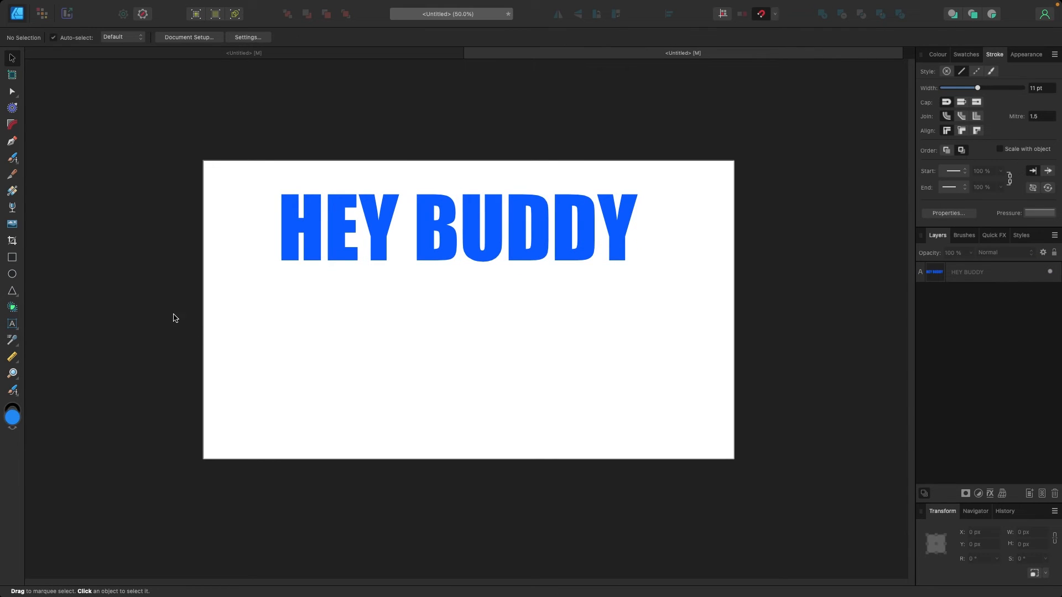
Draw a text frame about 1288 × 596 px directly below the HEY BUDDY heading
drag(18, 330, 31, 338)
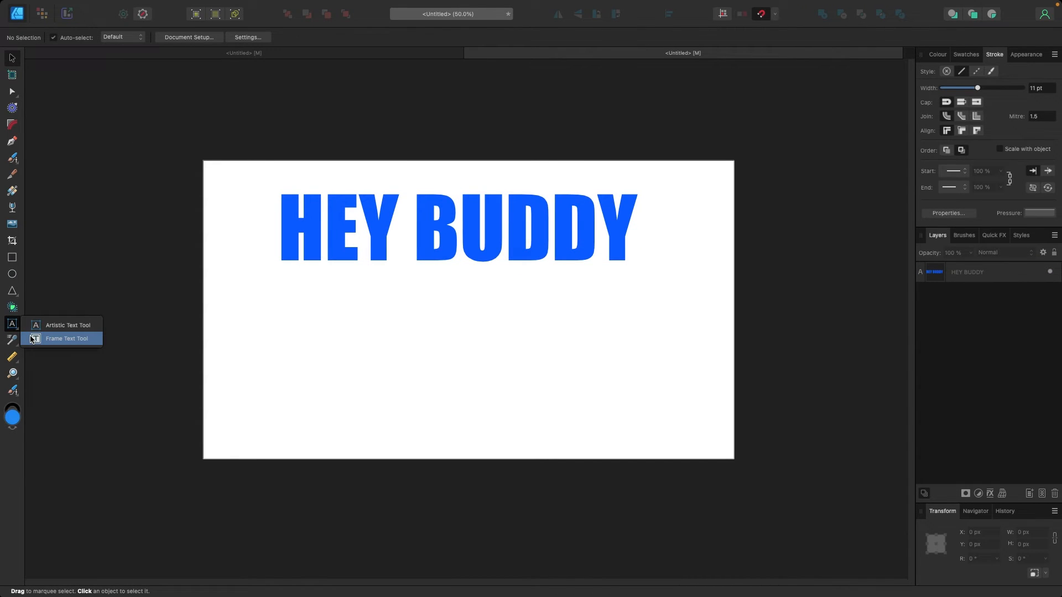
click(32, 338)
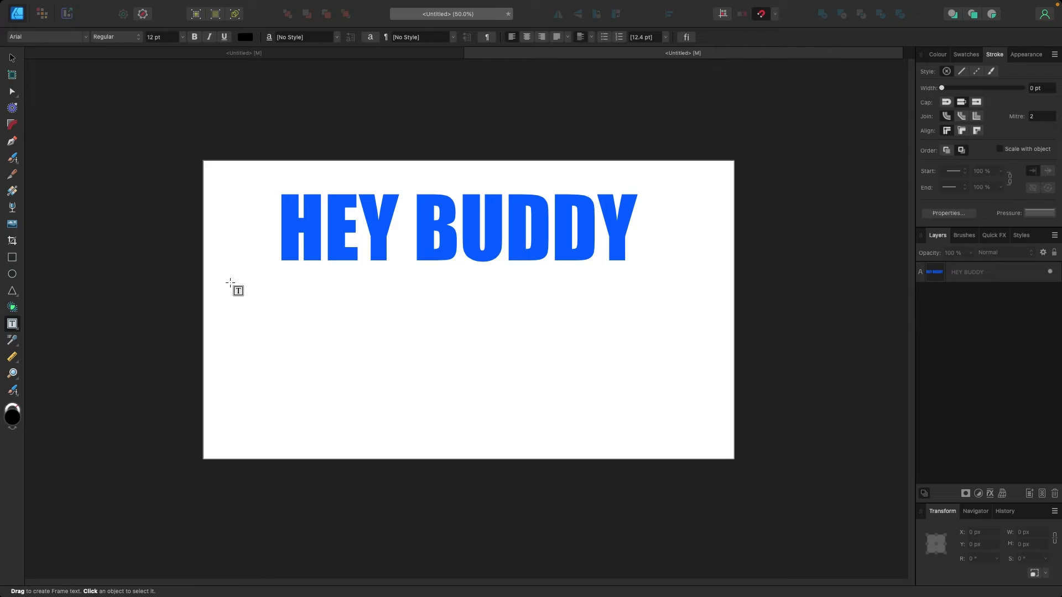
drag(281, 271, 637, 436)
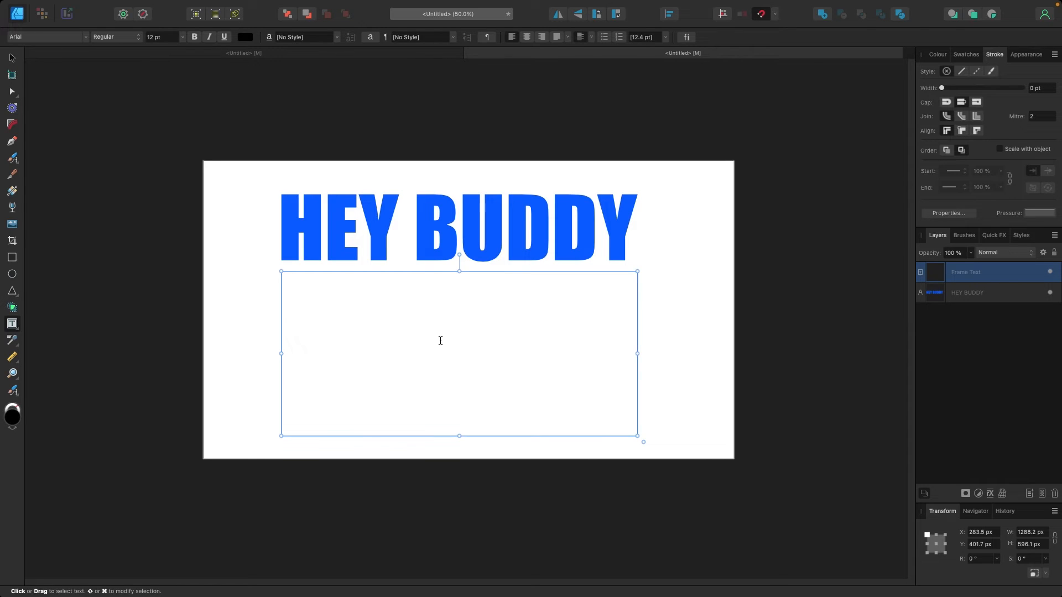
text(adjfasdfsdfsd)
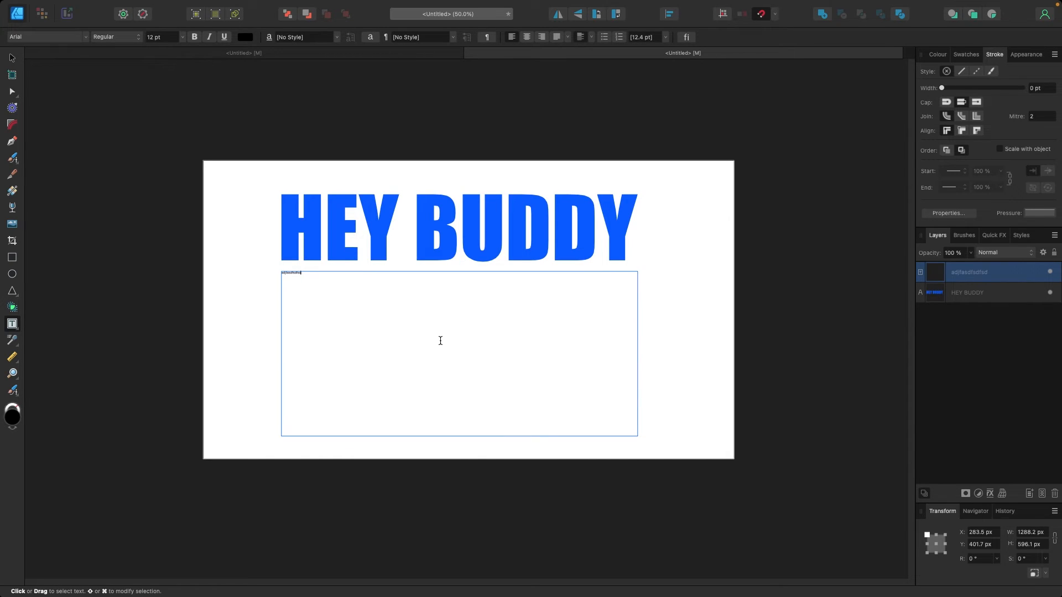
key(BackSpace)
key(Escape)
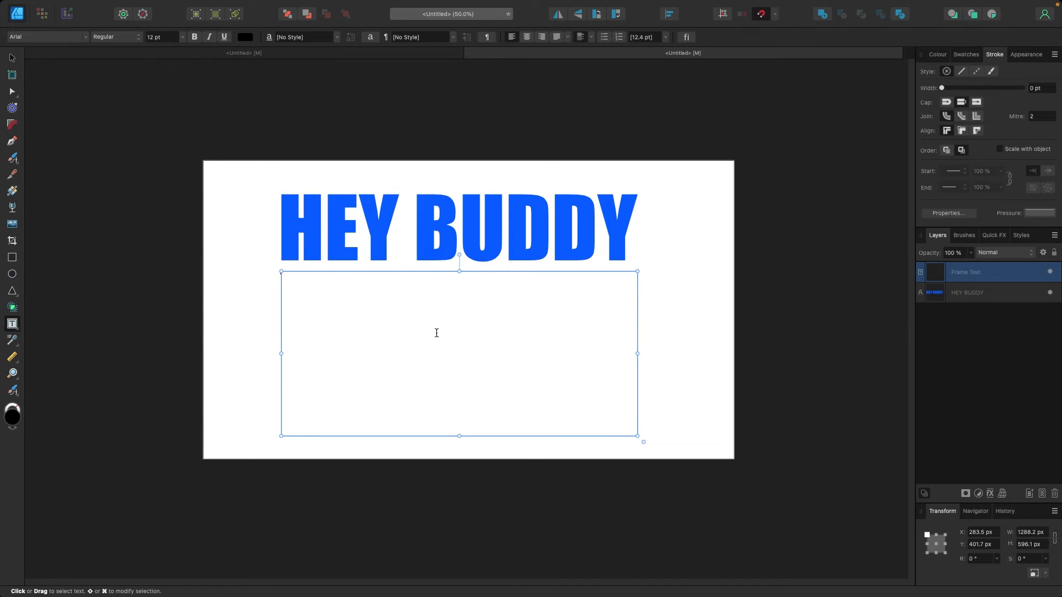
Fill the empty text frame below the heading with filler text
mouse_move(140, 3)
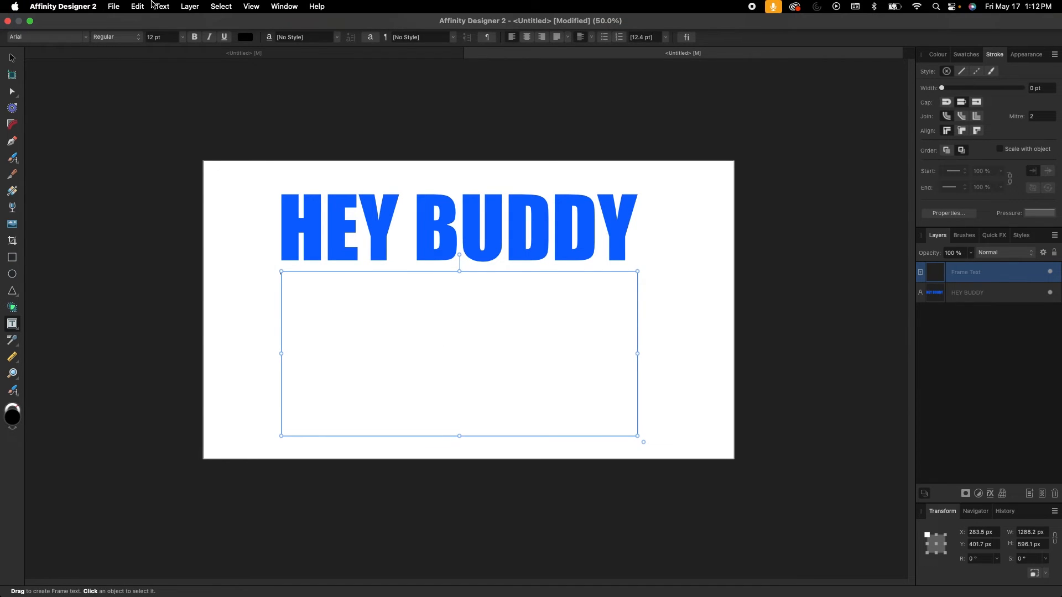
click(161, 6)
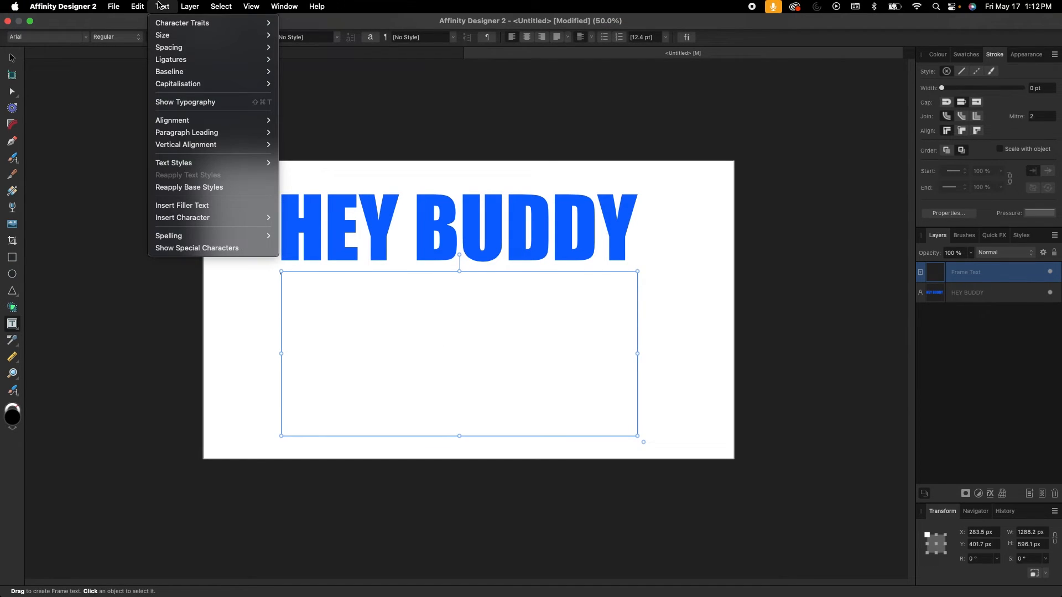
click(184, 205)
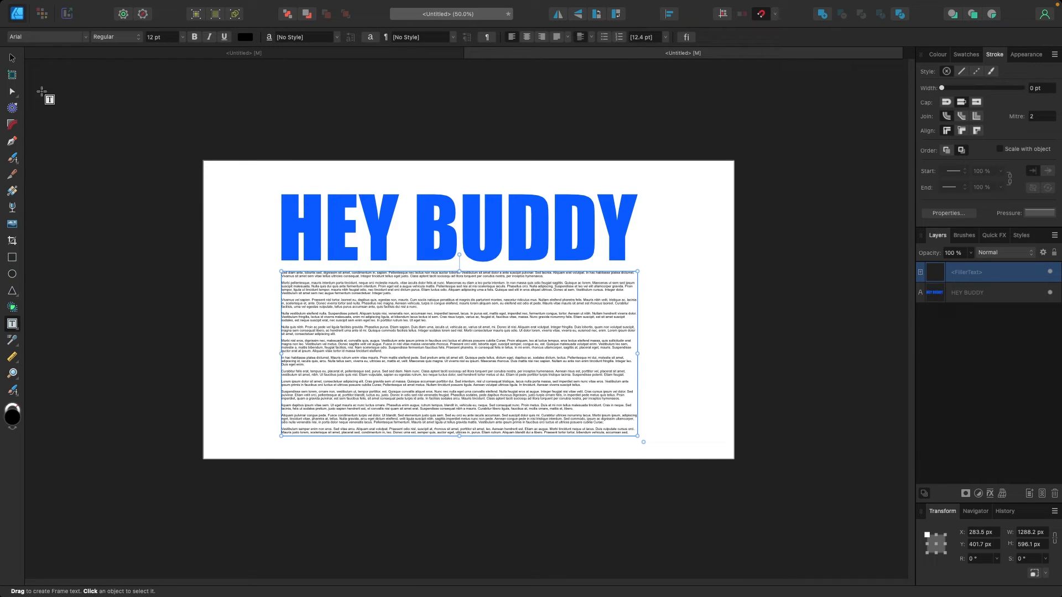
key(Escape)
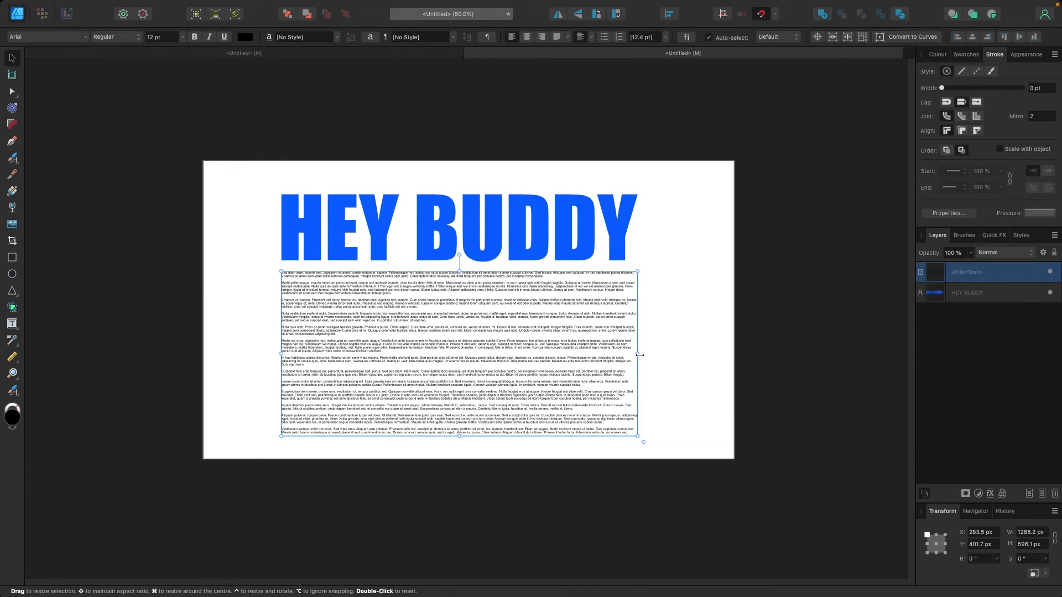
Resize the filler text frame to about 1187 × 544 px so its text reflows
mouse_move(626, 353)
mouse_down()
mouse_move(515, 360)
mouse_move(640, 354)
mouse_up()
drag(459, 435, 459, 356)
drag(637, 313, 609, 314)
drag(445, 356, 445, 421)
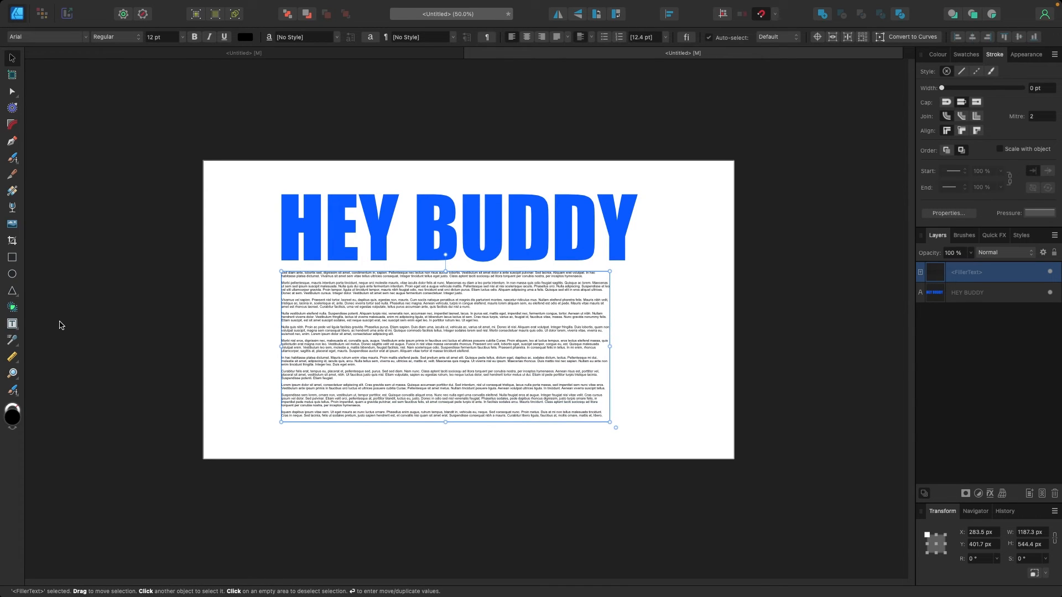
click(16, 329)
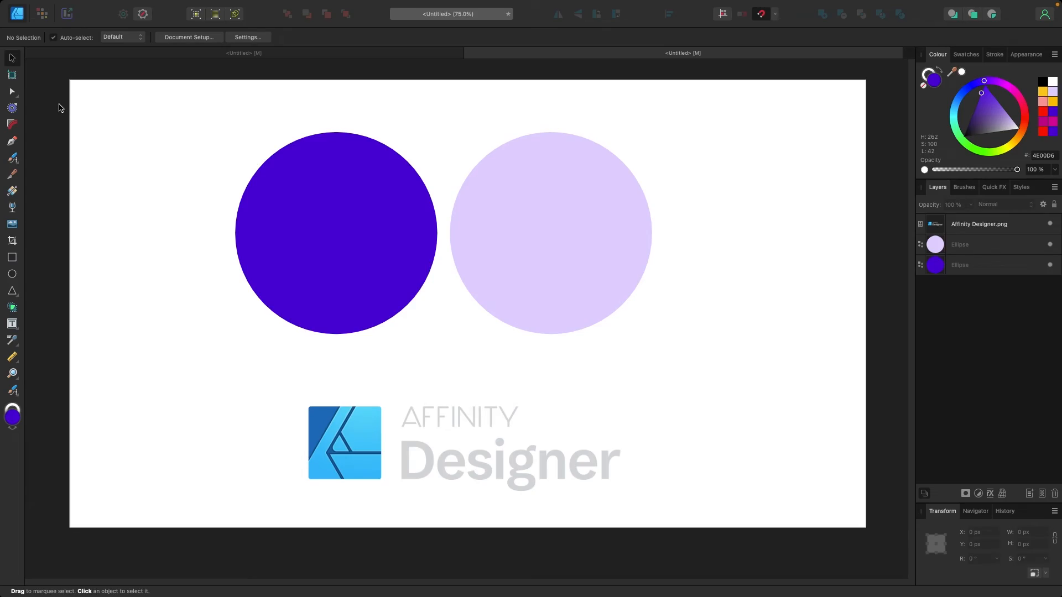
click(20, 350)
click(177, 263)
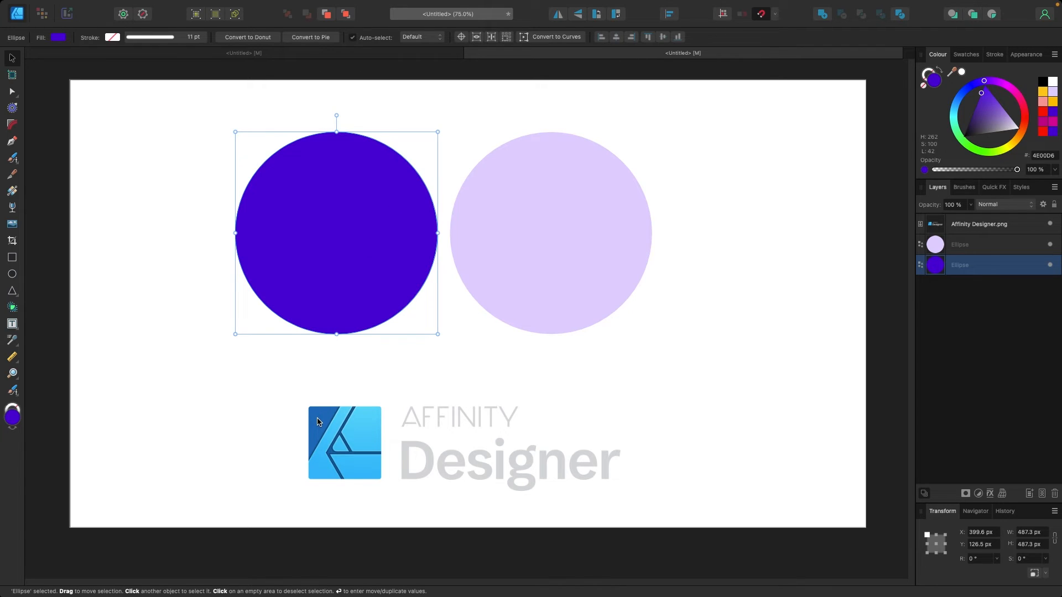
click(681, 333)
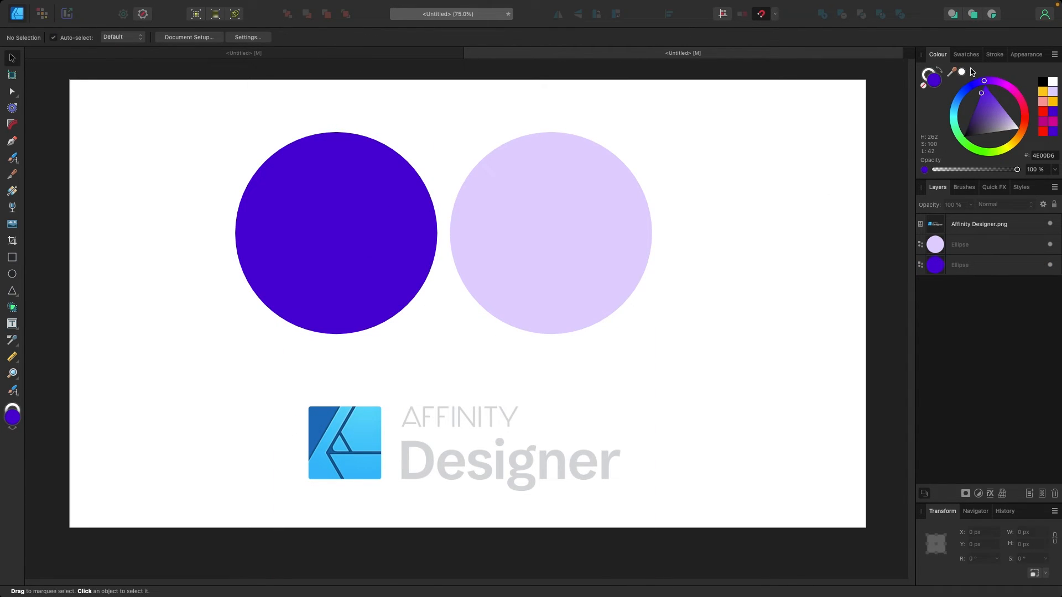
Sample the dark blue from the Affinity Designer logo, fill the purple circle with it, and move that circle down and left
drag(962, 73, 324, 424)
click(371, 212)
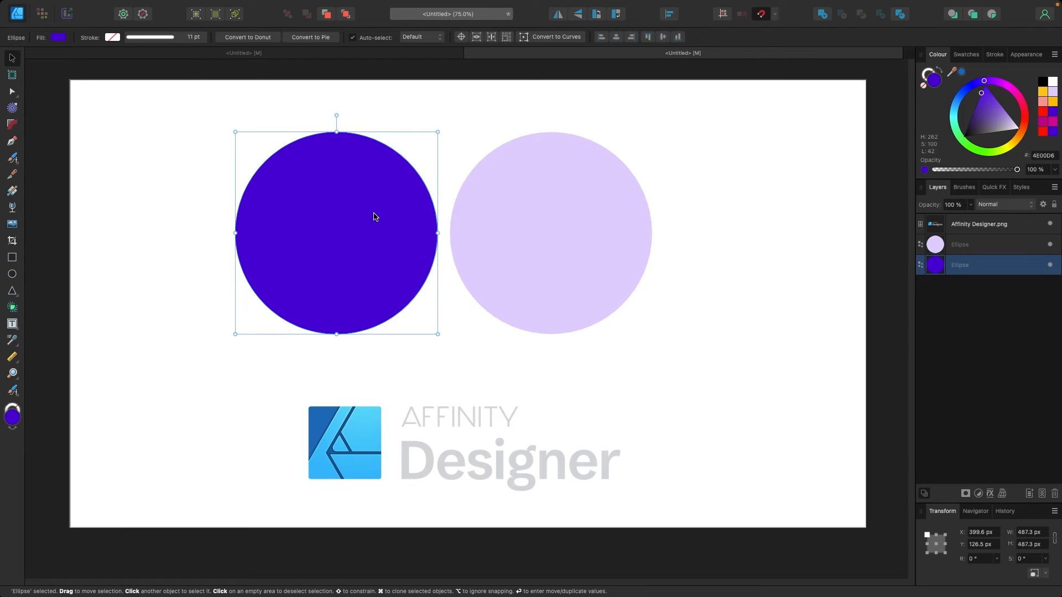
click(962, 73)
drag(346, 180, 239, 305)
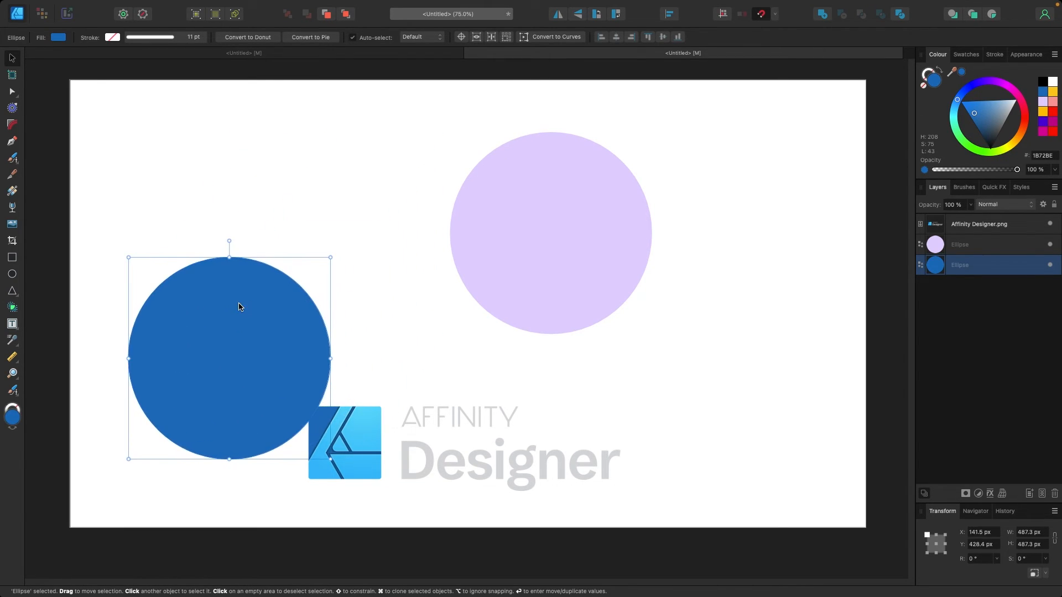
click(290, 150)
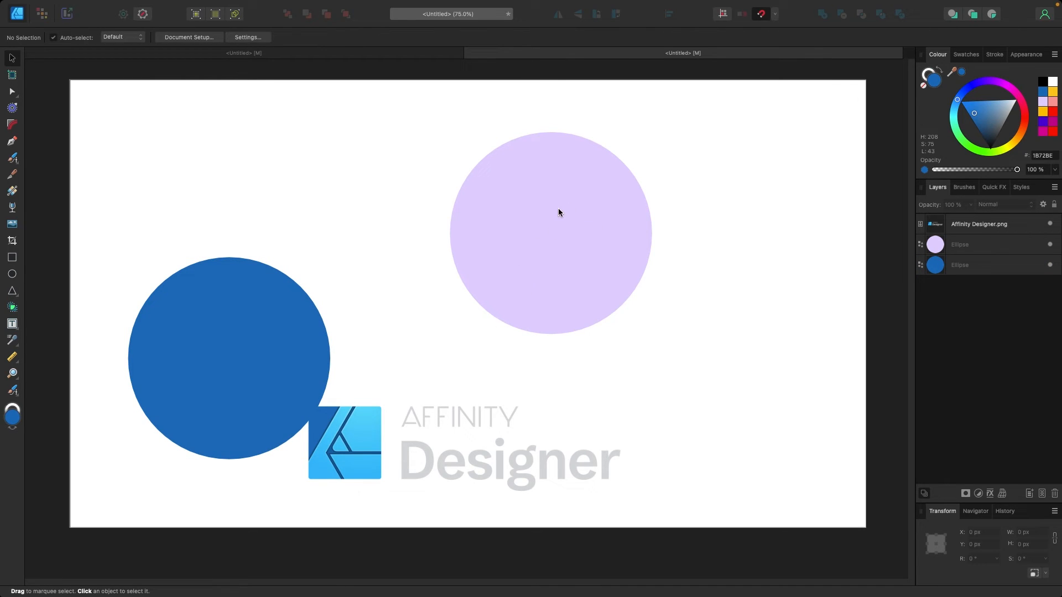
Sample the light blue from the logo, fill the lavender circle with it, and move that circle slightly down
click(588, 243)
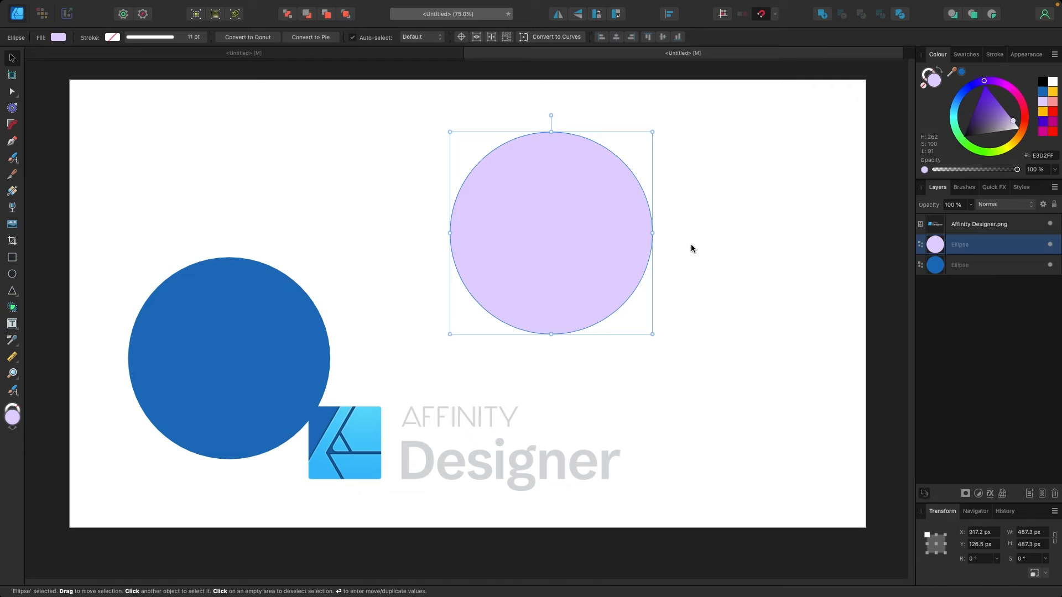
click(675, 244)
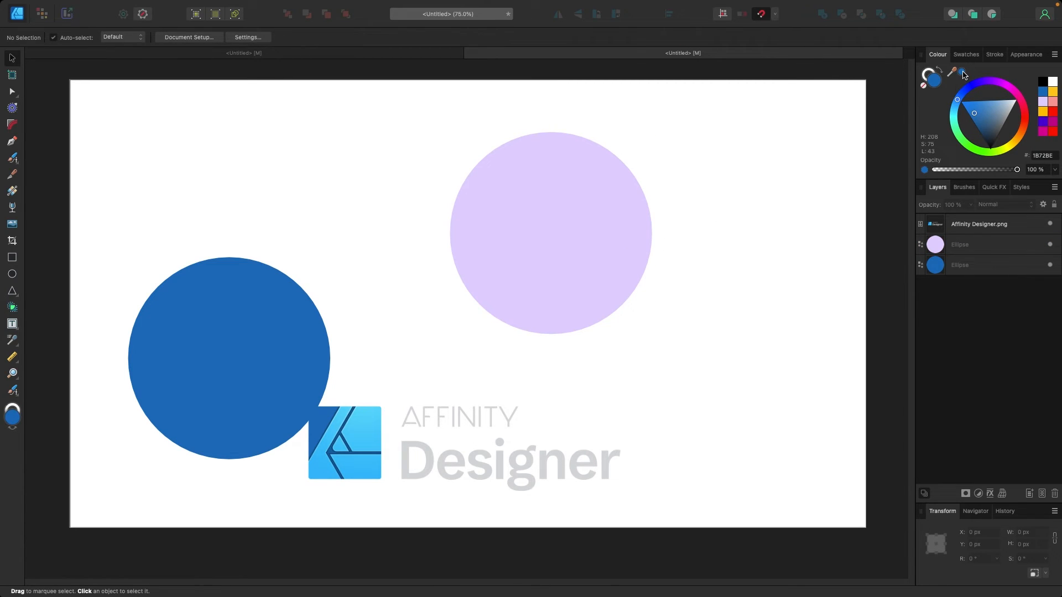
drag(962, 75, 370, 429)
click(553, 254)
click(962, 73)
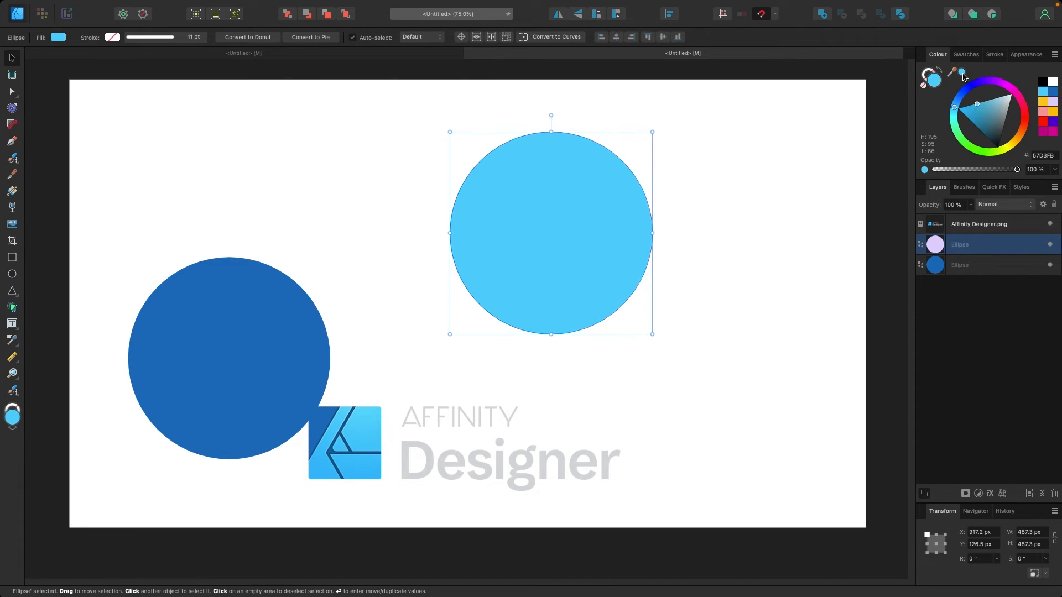
drag(531, 250, 523, 287)
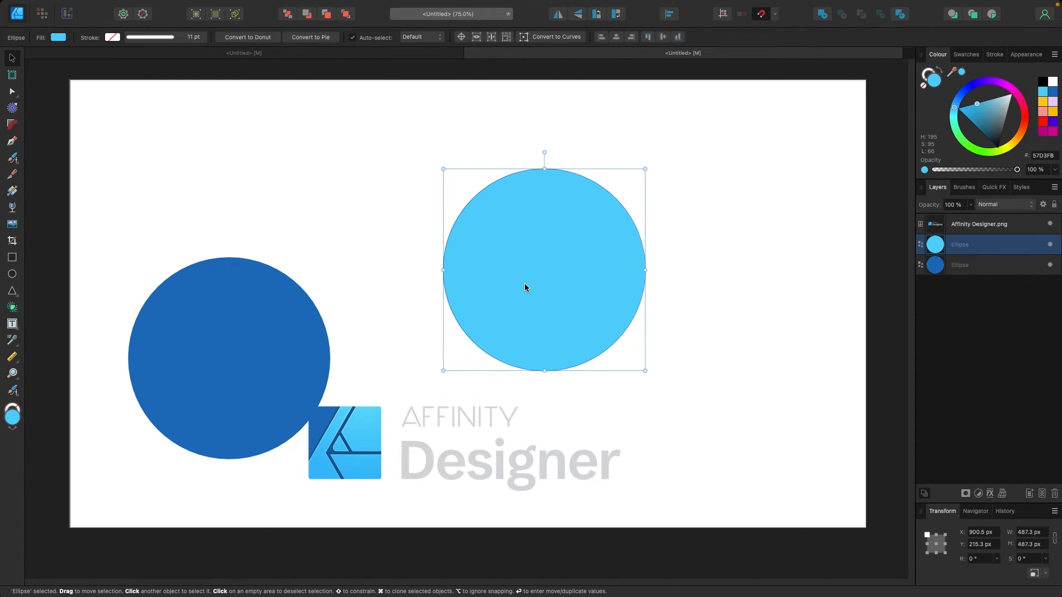
Move the dark blue circle up beside the light blue circle, above the logo
click(751, 201)
drag(258, 359, 352, 277)
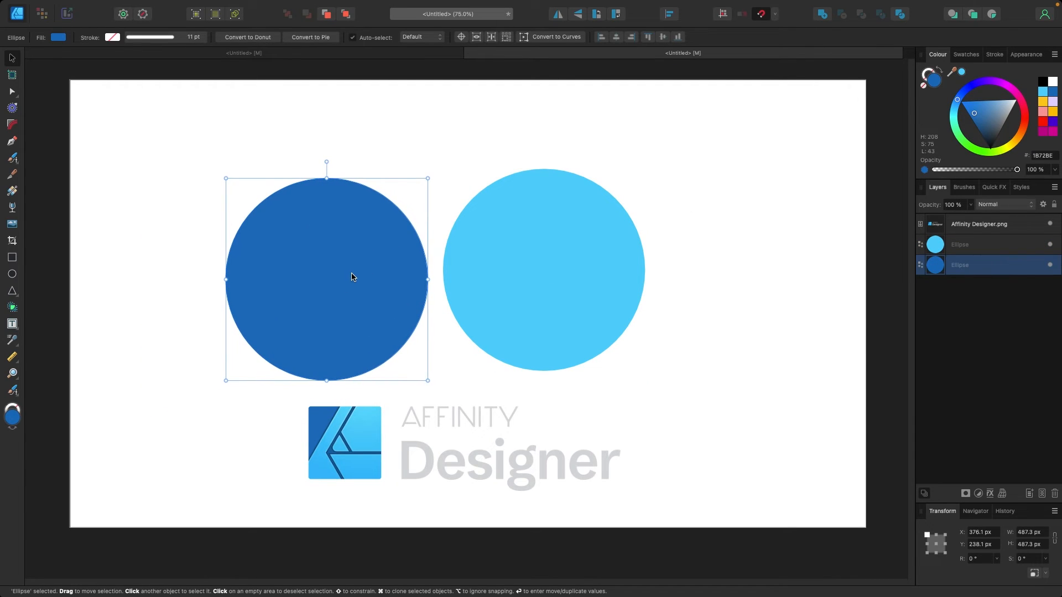
click(782, 184)
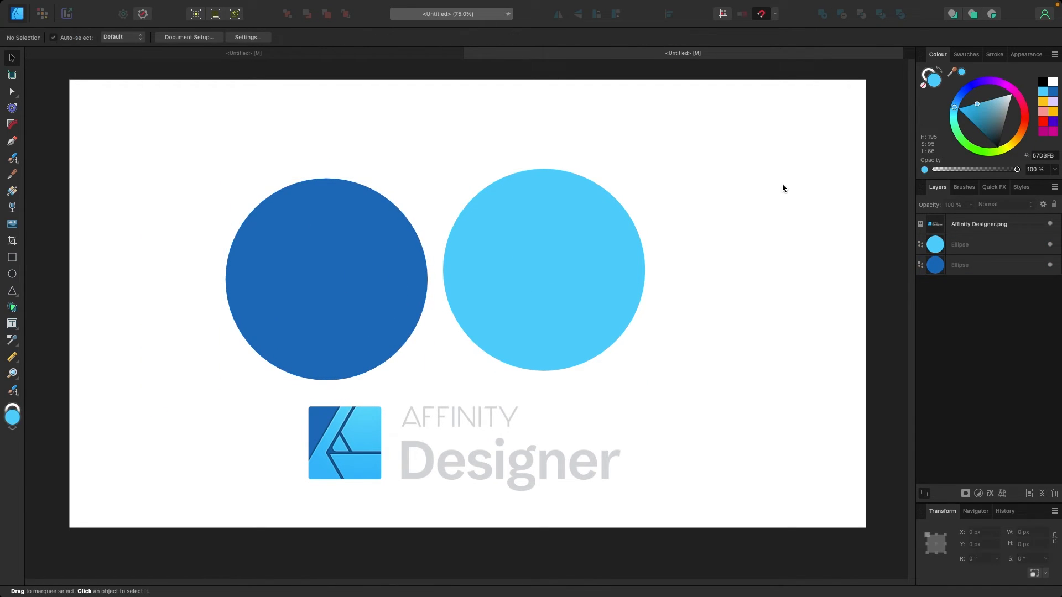
Delete both circles and the Affinity Designer logo from the artboard
click(301, 284)
click(532, 264)
click(357, 270)
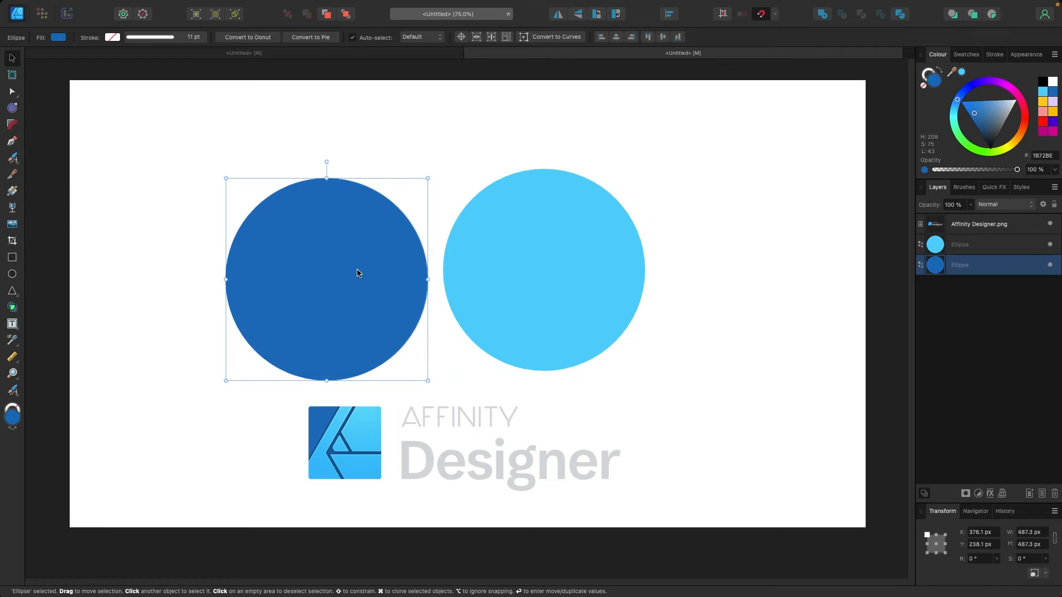
key(Delete)
key(Delete)
key(Delete)
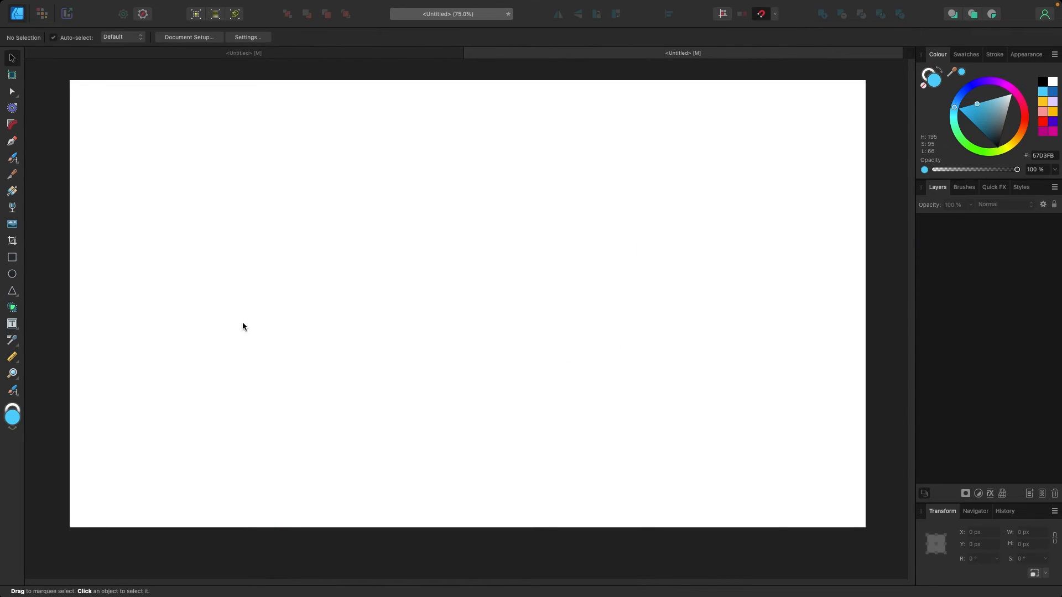
Draw a light blue circle about 647 px in diameter in the artboard's left half
click(12, 273)
mouse_move(148, 192)
mouse_down()
mouse_move(462, 398)
mouse_move(416, 460)
mouse_up()
click(13, 58)
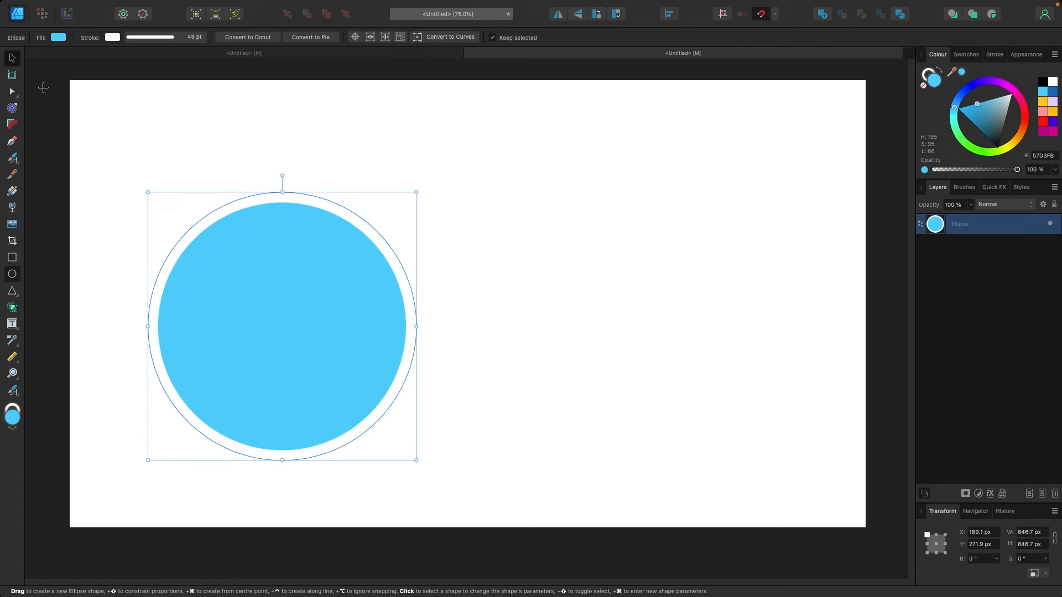
Change the circle's outline to a dashed stroke and colour it dark grey
click(165, 39)
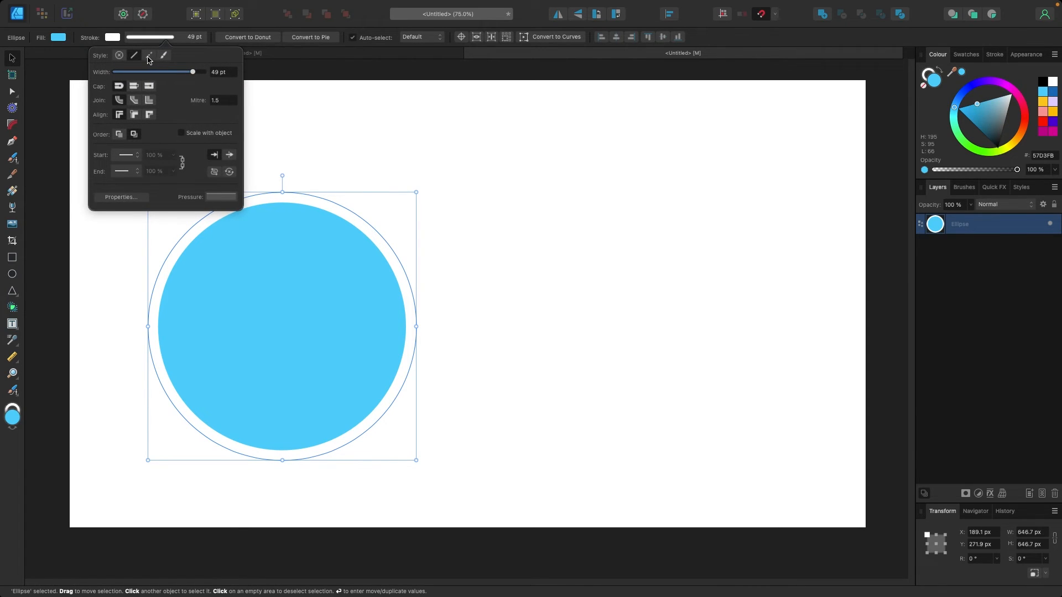
click(149, 57)
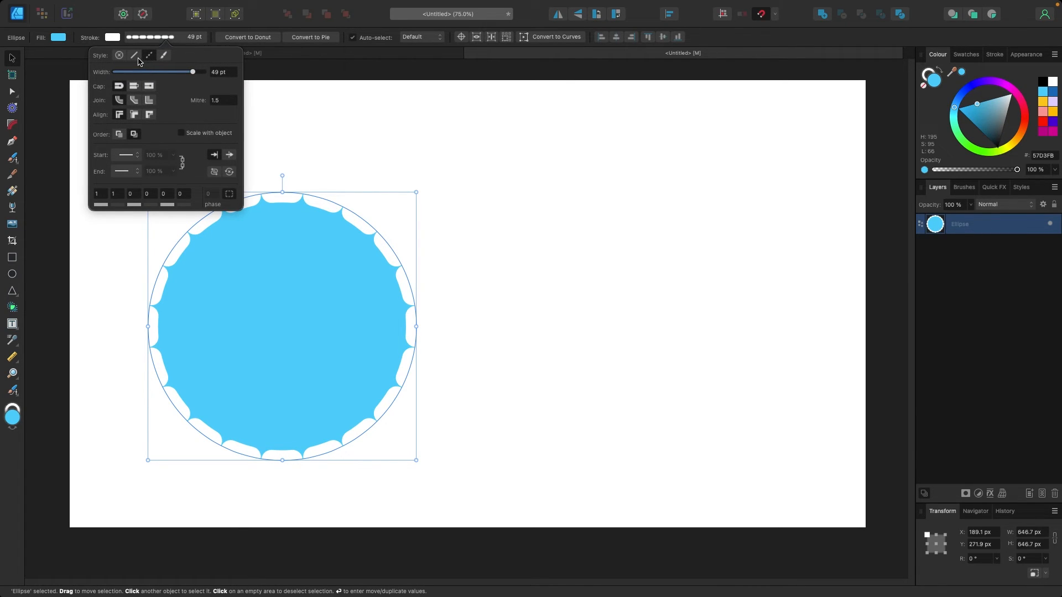
click(114, 39)
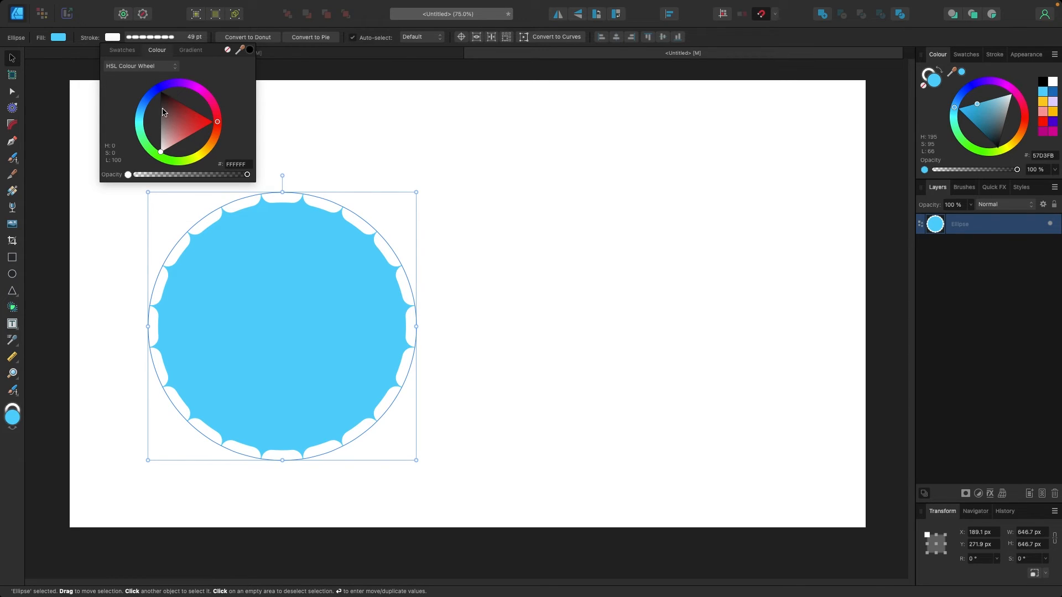
click(166, 139)
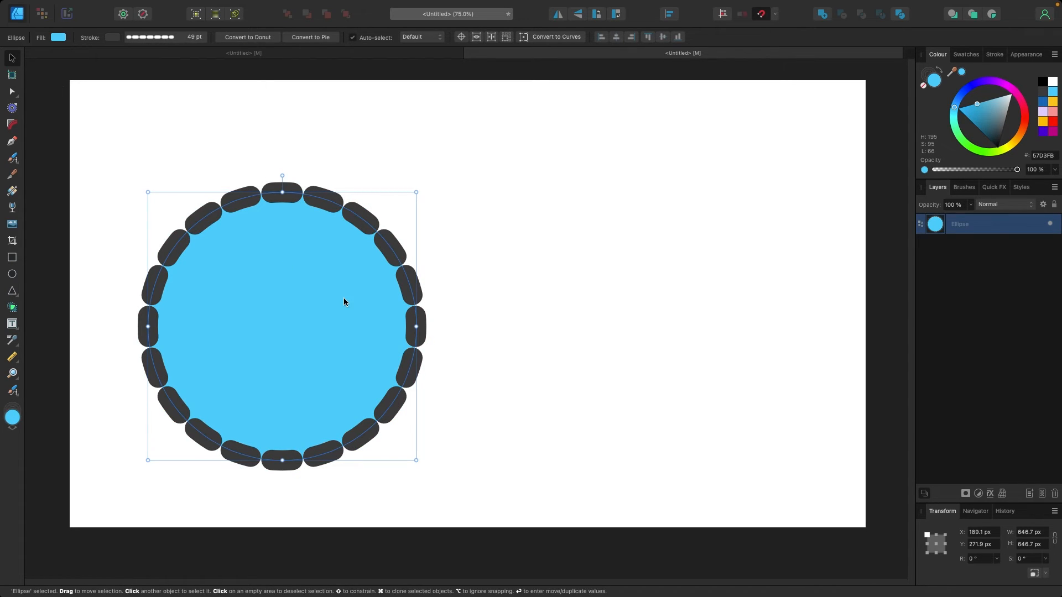
Move the dashed circle up slightly and draw a second circle about 569 px in diameter beside it in the artboard's right half
drag(343, 300, 342, 269)
click(504, 252)
click(12, 273)
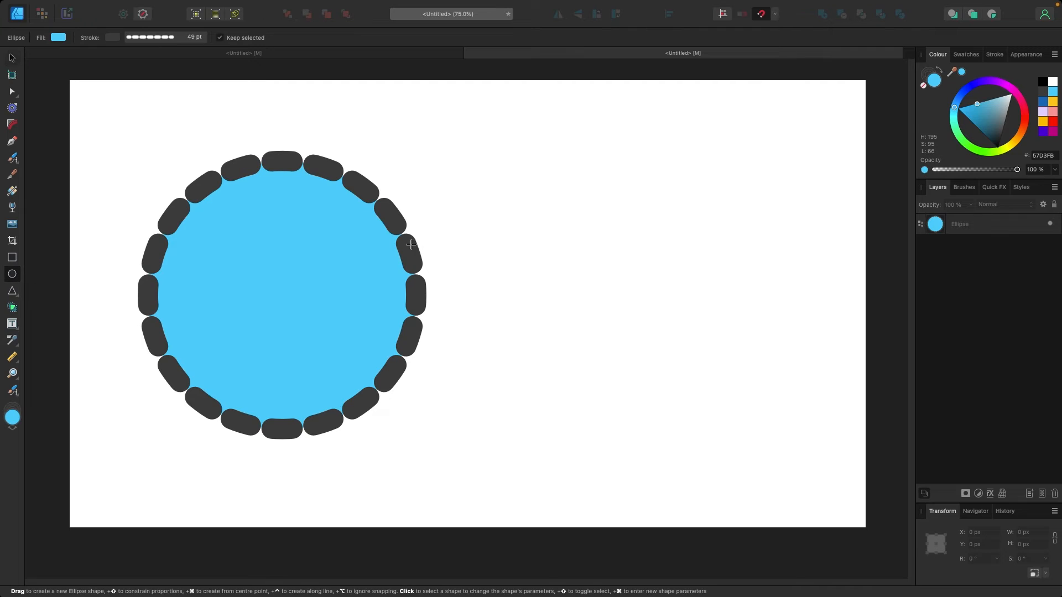
drag(506, 194, 724, 450)
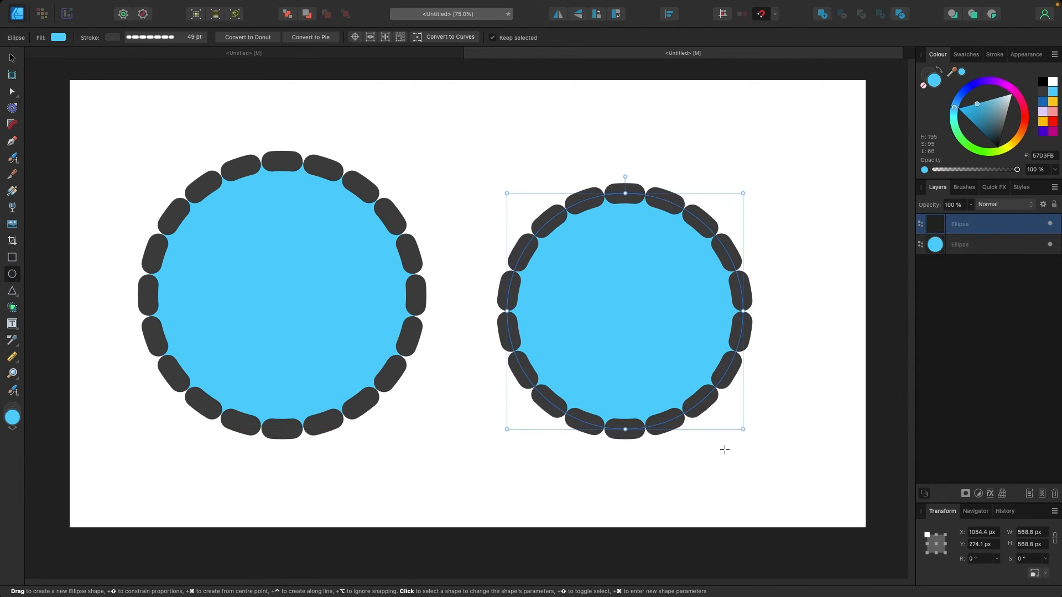
Give the new circle a solid magenta (FF00B7) stroke and a yellow (FFCB1E) fill
click(149, 43)
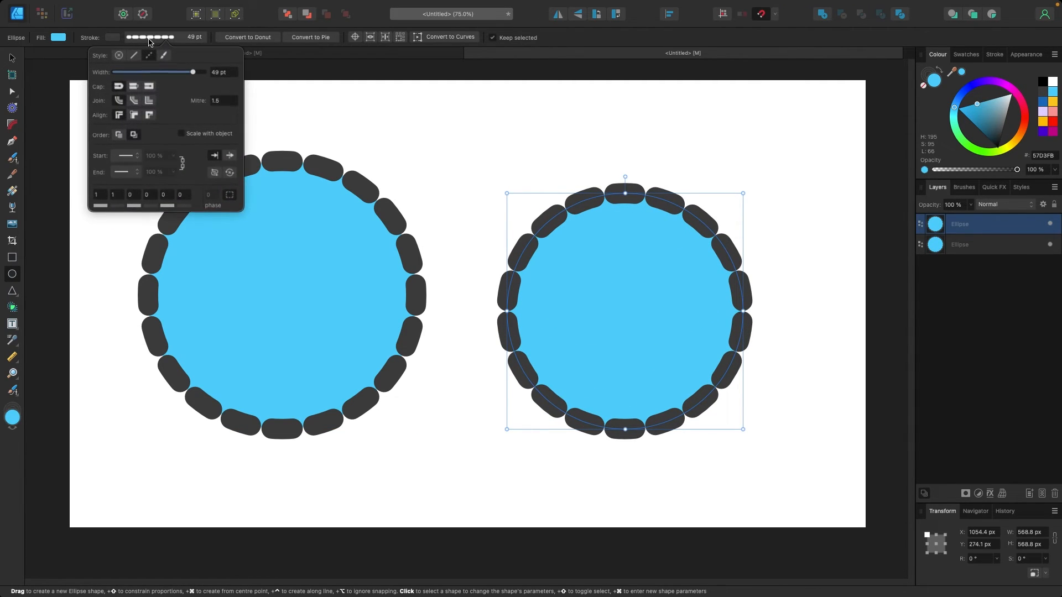
click(134, 57)
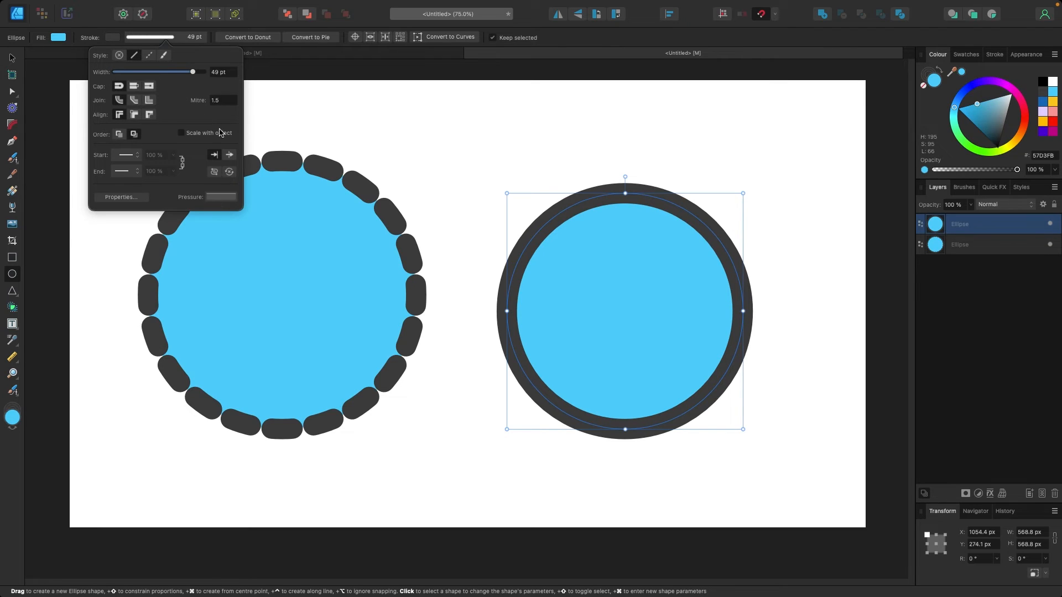
click(112, 37)
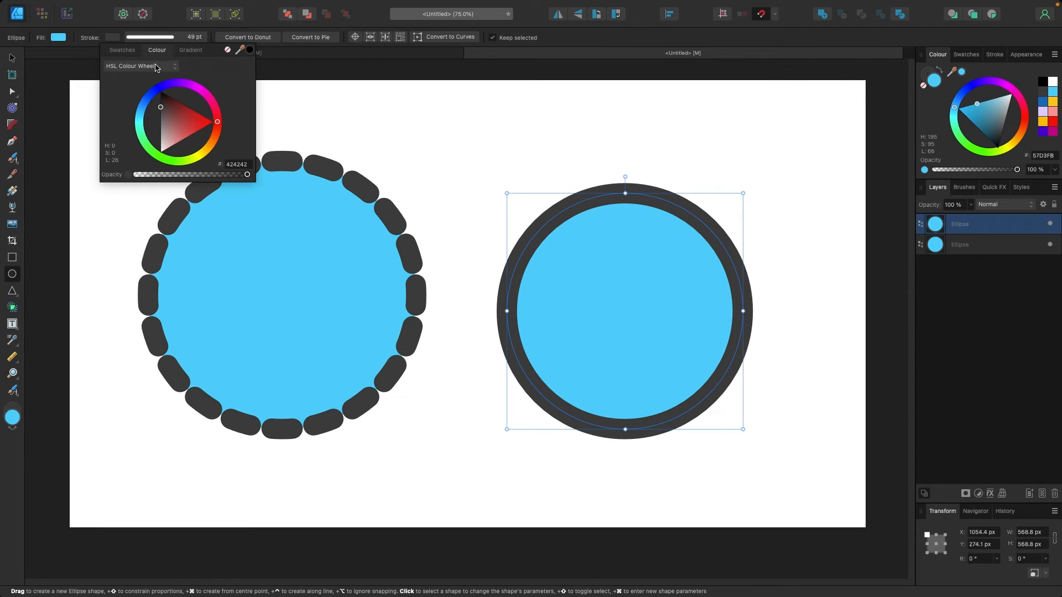
drag(188, 84, 205, 96)
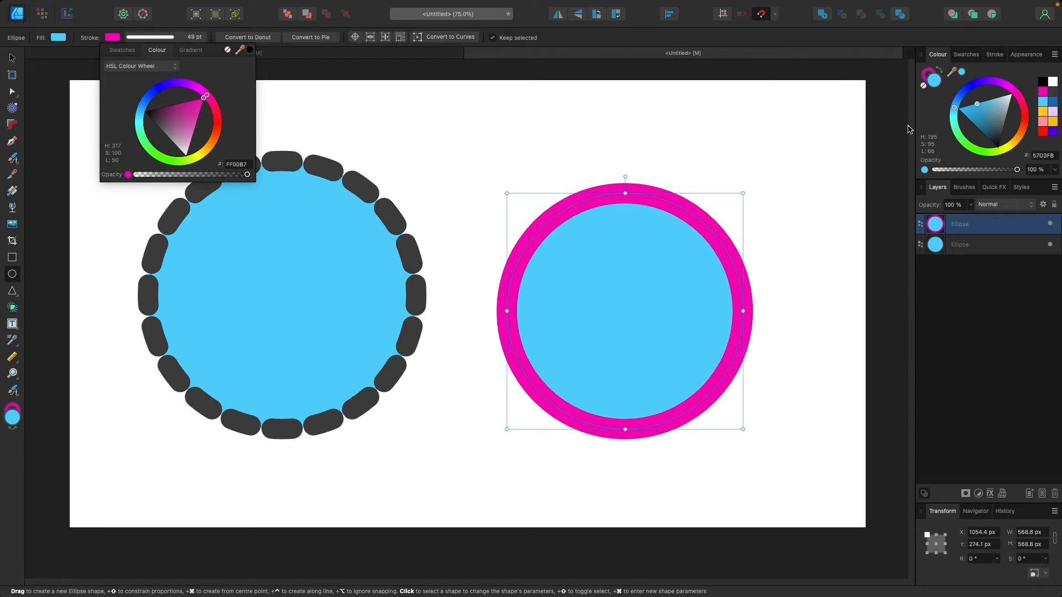
click(933, 82)
click(1042, 113)
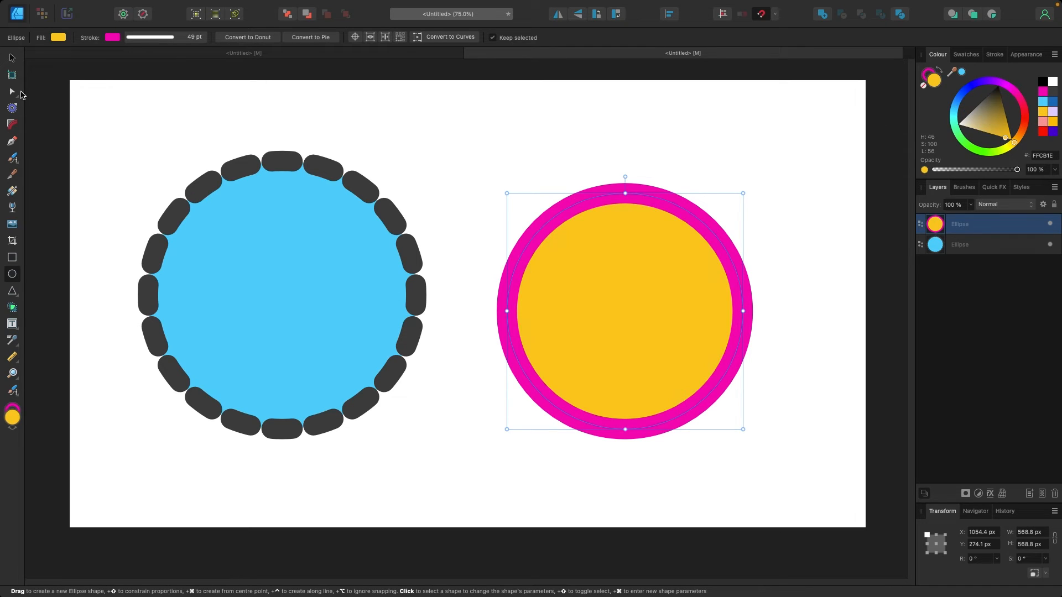
Move the yellow circle up so it lines up vertically with the dashed blue circle
click(13, 58)
drag(665, 266, 666, 250)
click(463, 283)
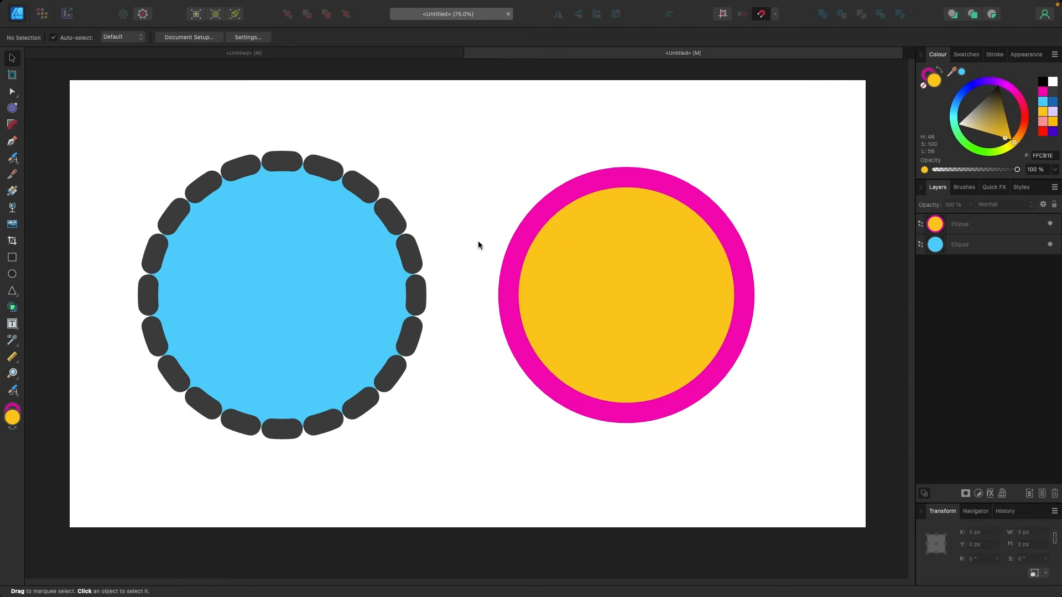
Empty the Style Picker, pick up the yellow circle's style and apply it to the dashed blue circle
click(15, 344)
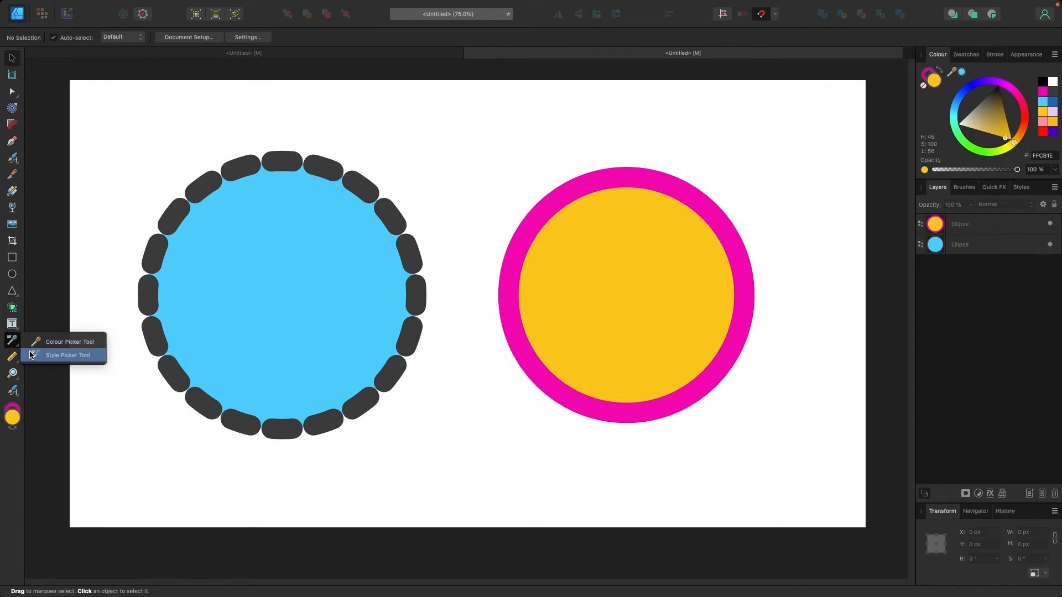
click(28, 352)
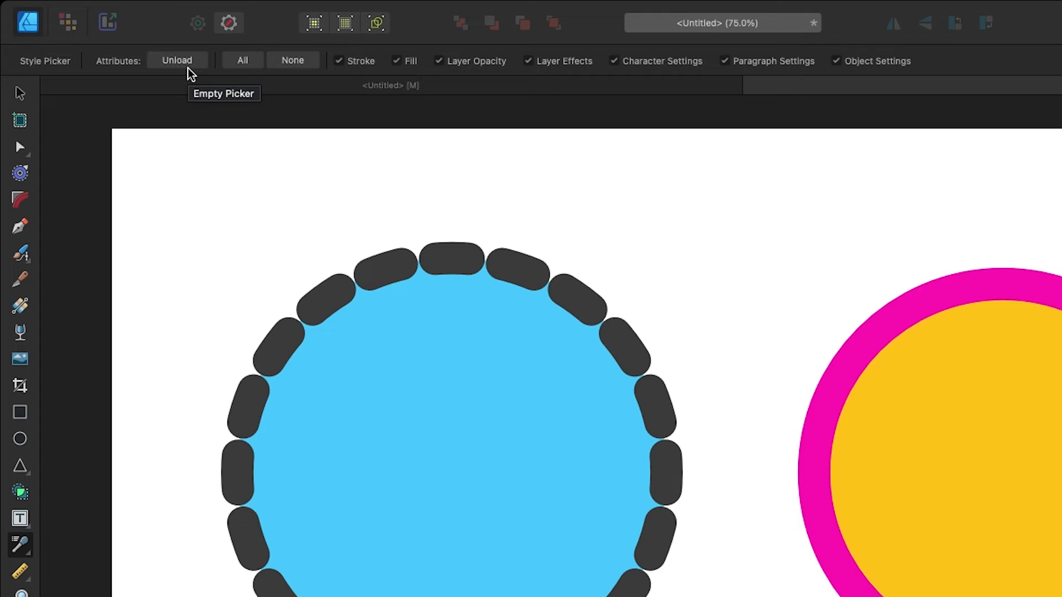
click(177, 60)
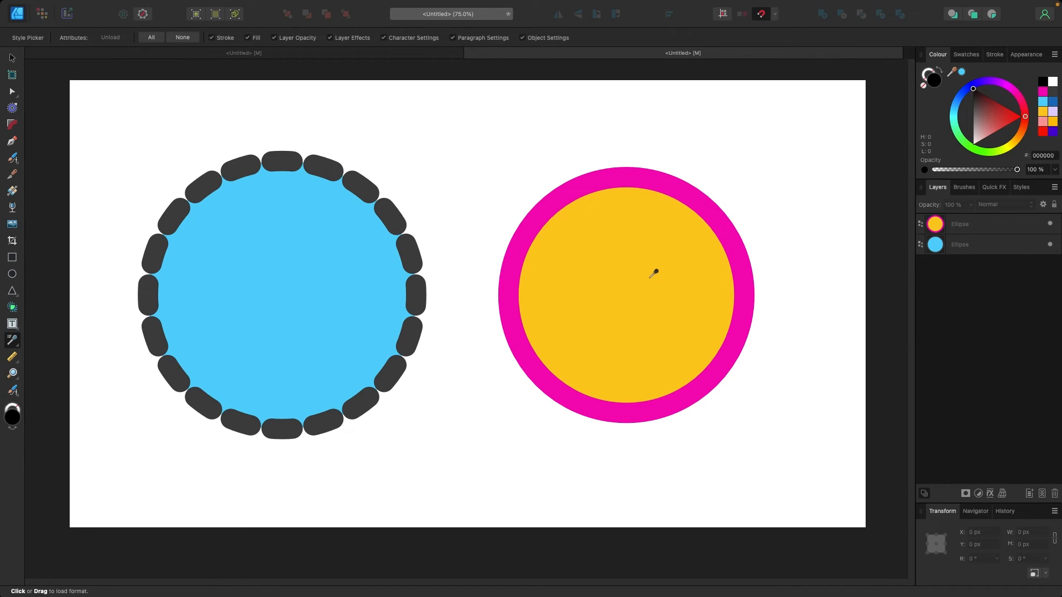
click(622, 269)
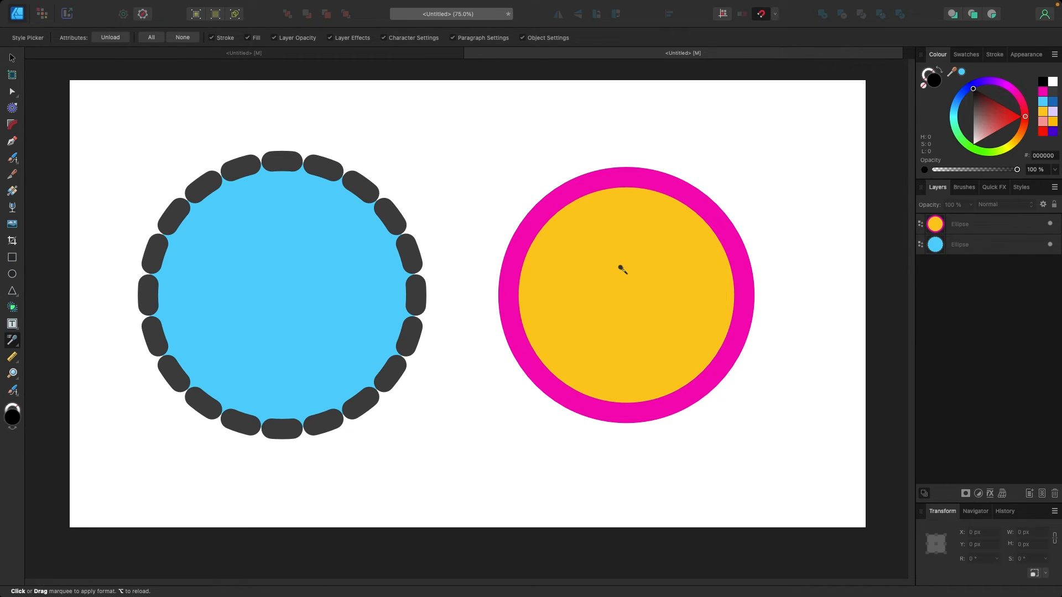
click(289, 273)
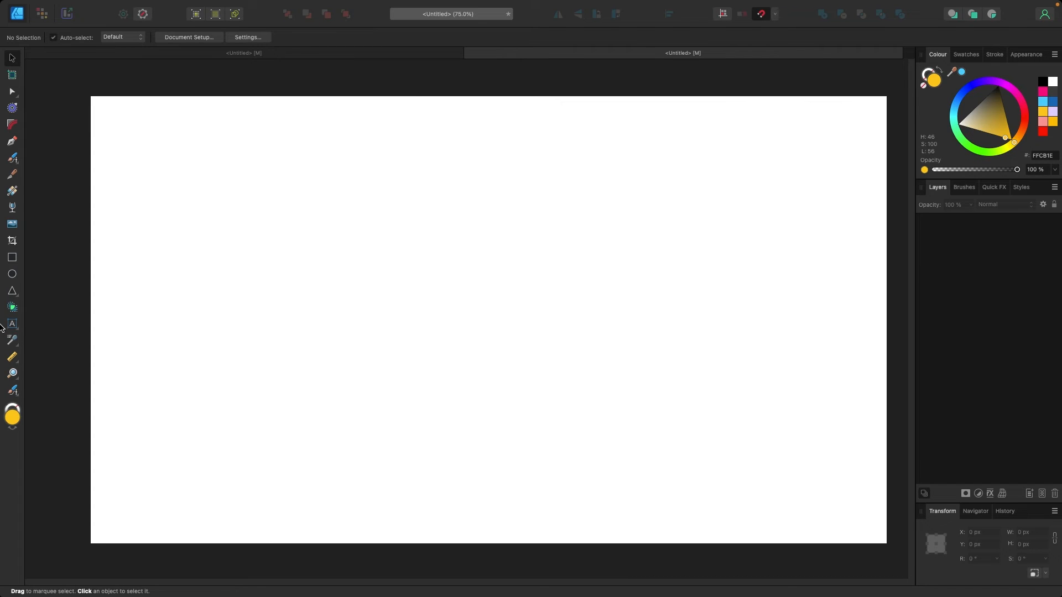
Draw a yellow circle about 672 px in diameter in the left half of the empty artboard
click(13, 273)
drag(167, 193, 447, 472)
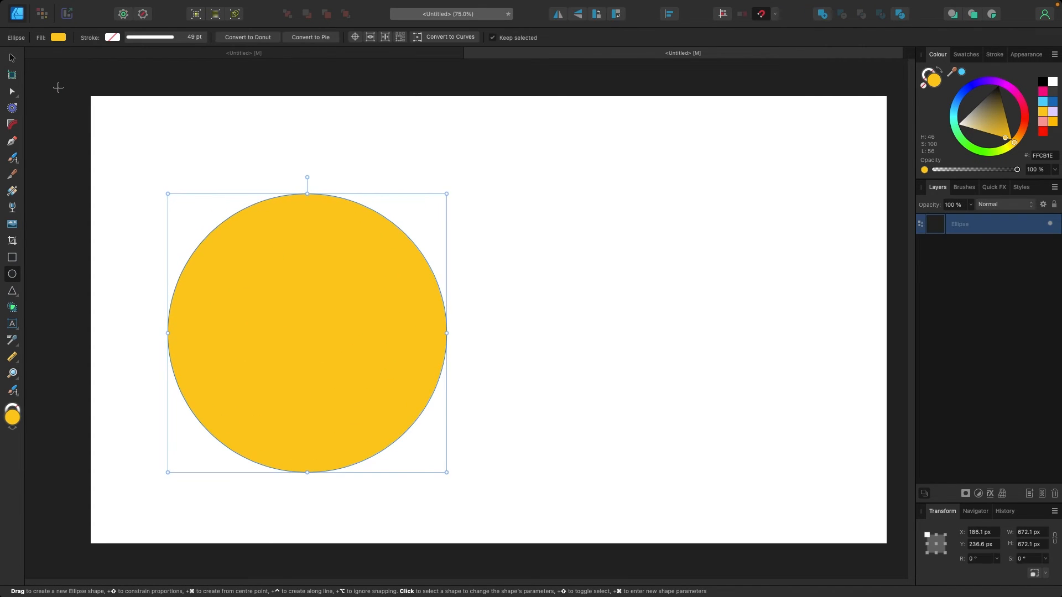
click(12, 58)
click(83, 267)
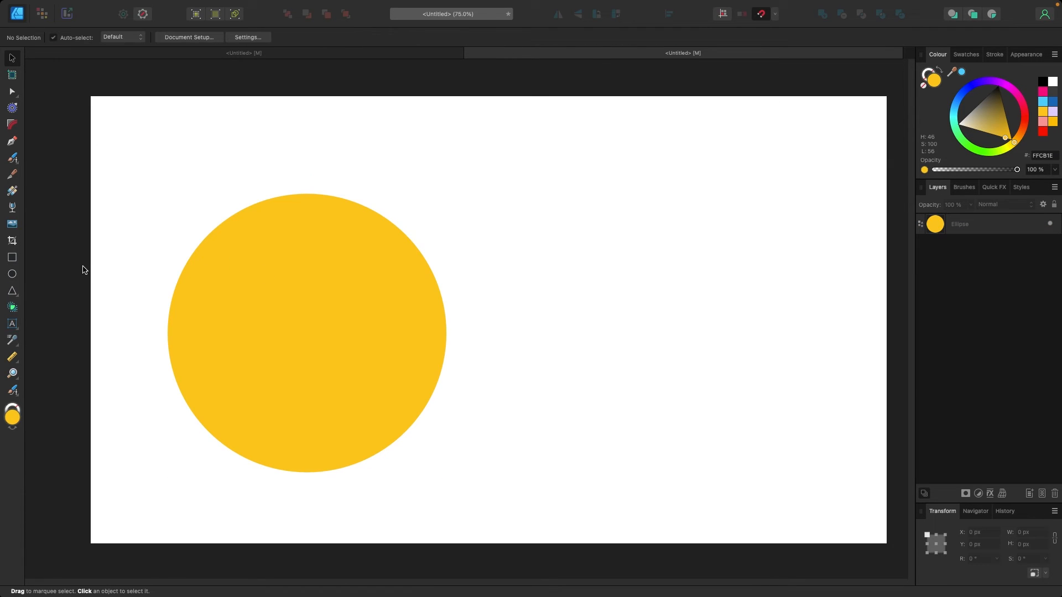
Draw a triangle about 417 px wide and high, overlapping the yellow circle's right edge, and fill it light blue
click(12, 291)
drag(423, 228, 596, 402)
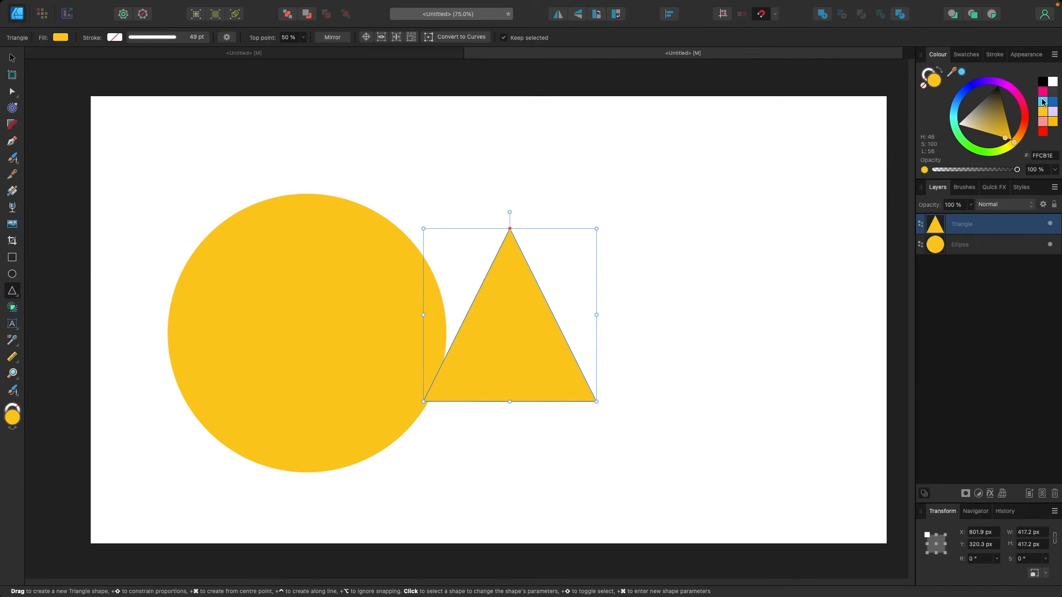
click(1042, 103)
click(12, 58)
click(860, 292)
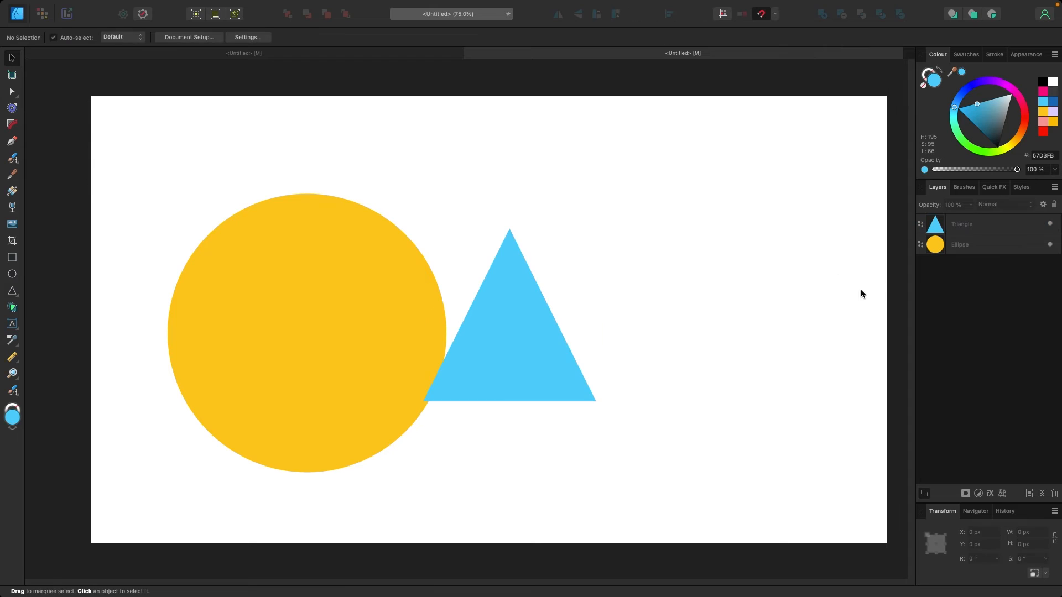
Move the yellow circle right and up, and shift the triangle up and right, keeping the two slightly overlapped
click(968, 251)
drag(376, 325, 406, 317)
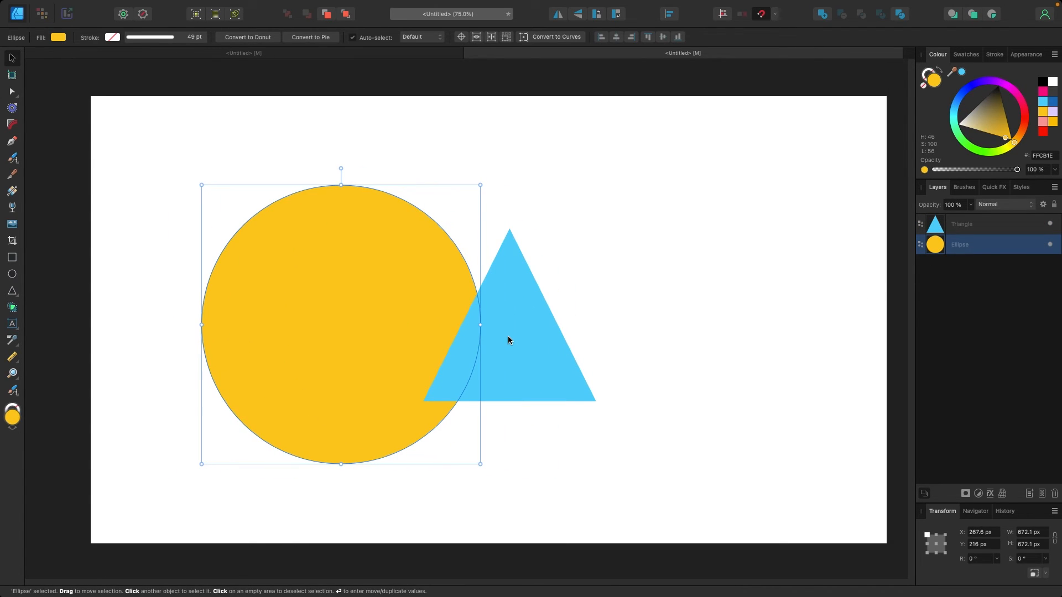
drag(532, 340, 559, 321)
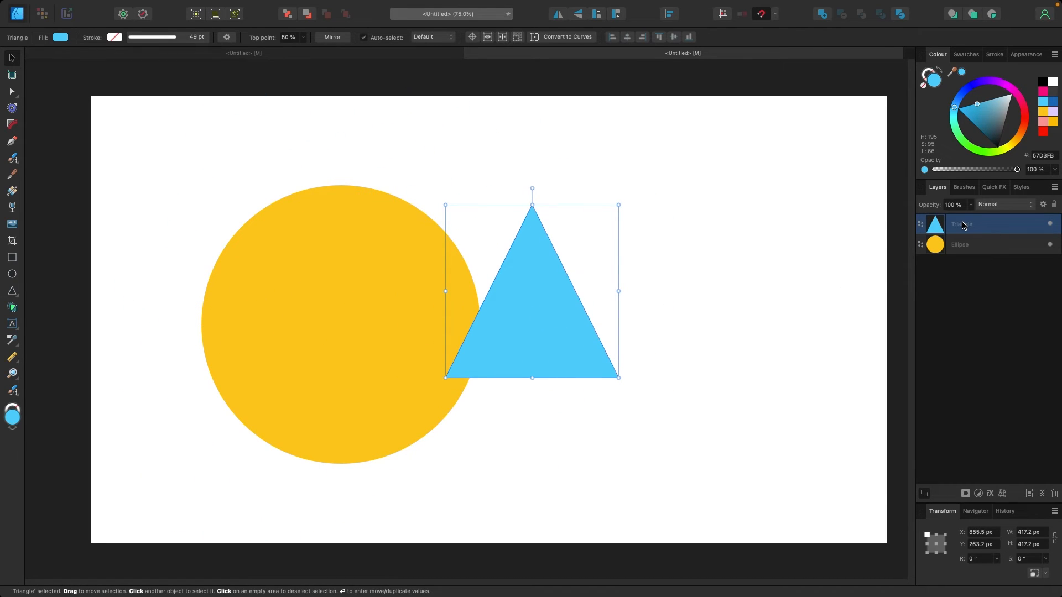
Clip the triangle inside the yellow circle, move it over the circle's lower part and expand the circle's layer
drag(966, 227, 968, 250)
drag(540, 306, 370, 406)
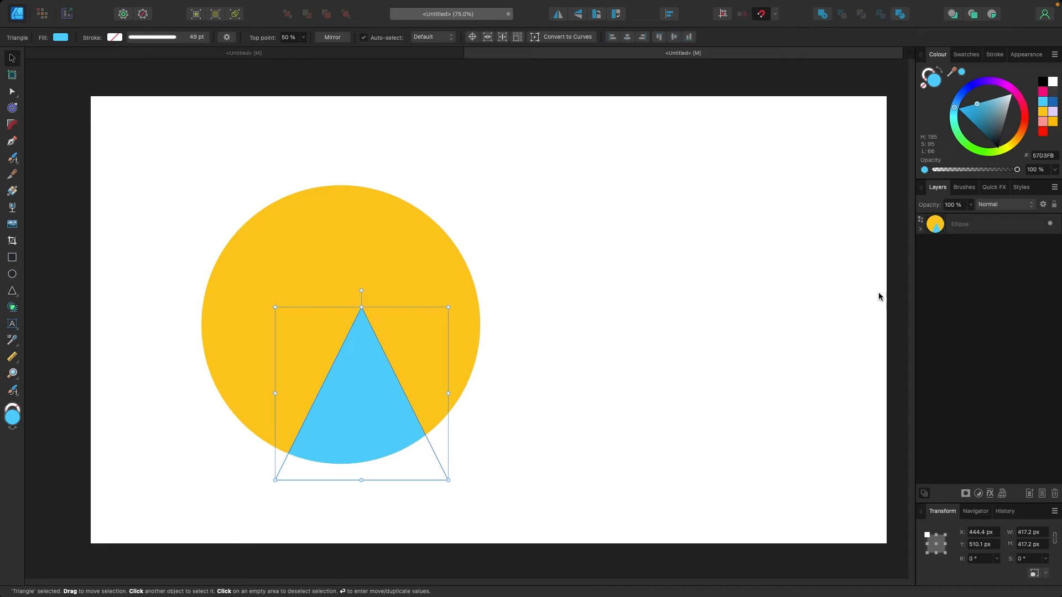
click(920, 229)
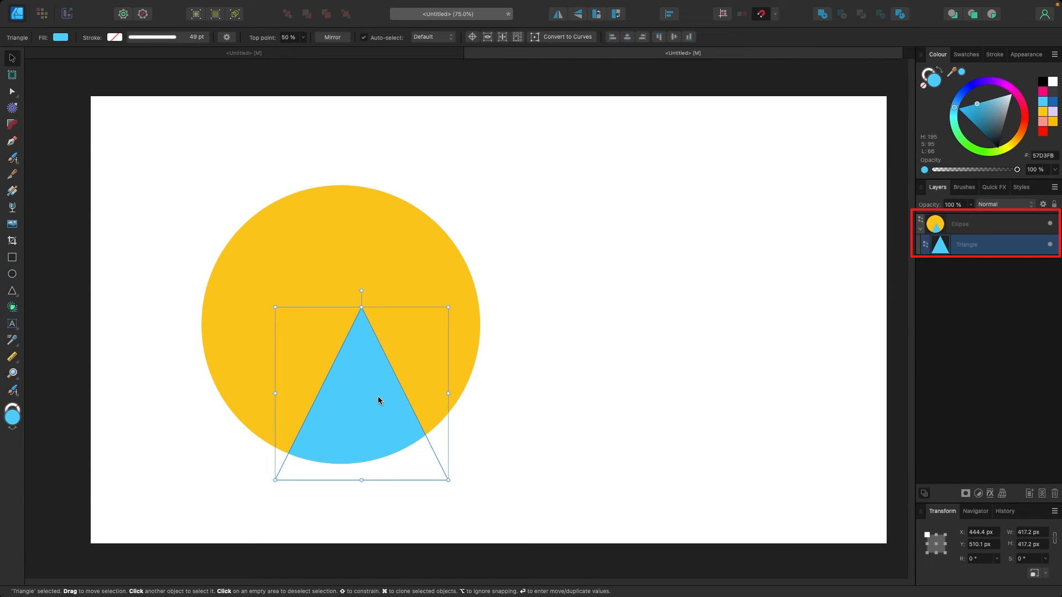
Enlarge the clipped triangle to about 641 px and reposition it over the circle's lower right
drag(376, 398, 392, 346)
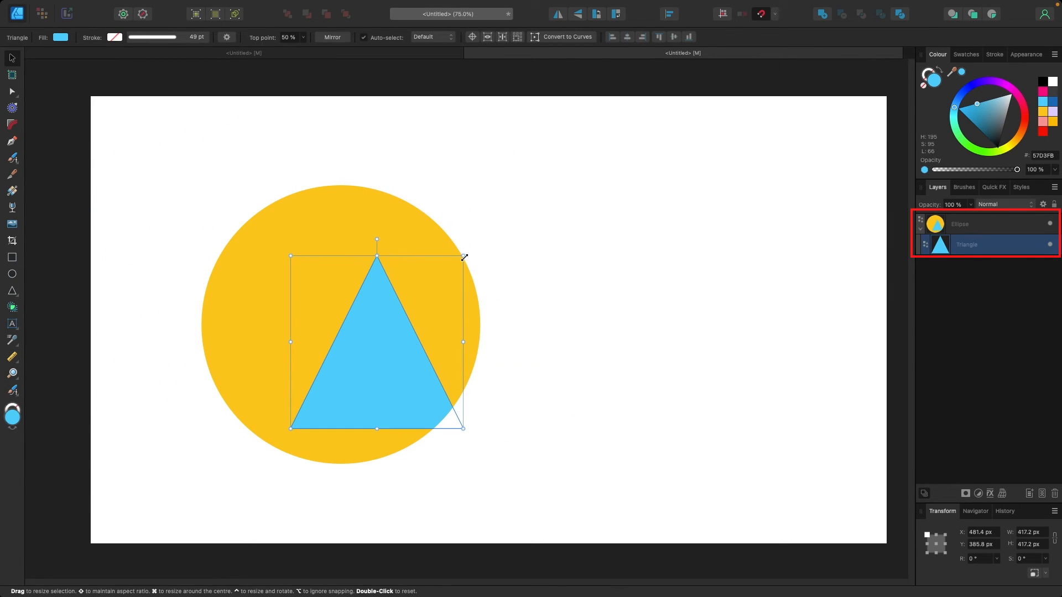
drag(463, 256, 556, 163)
drag(438, 254, 440, 336)
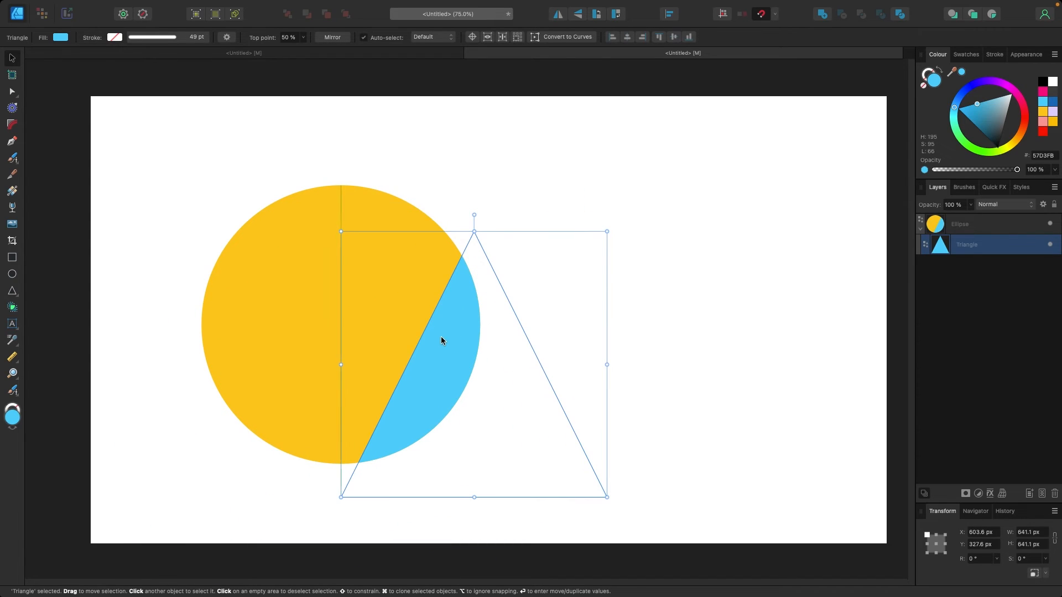
Enlarge the circle with its clipped triangle to about 827 px and place it in the artboard's left half
click(938, 227)
drag(418, 376, 557, 377)
drag(570, 200, 654, 153)
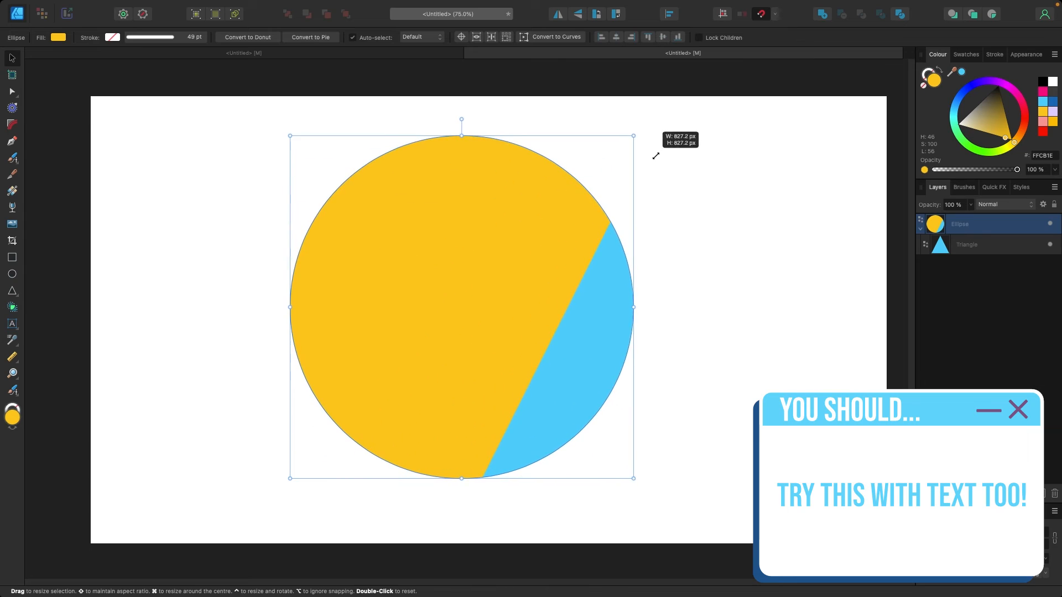
drag(528, 254, 398, 269)
Move the clipped triangle left and up so its tip sits inside the top of the circle
click(940, 244)
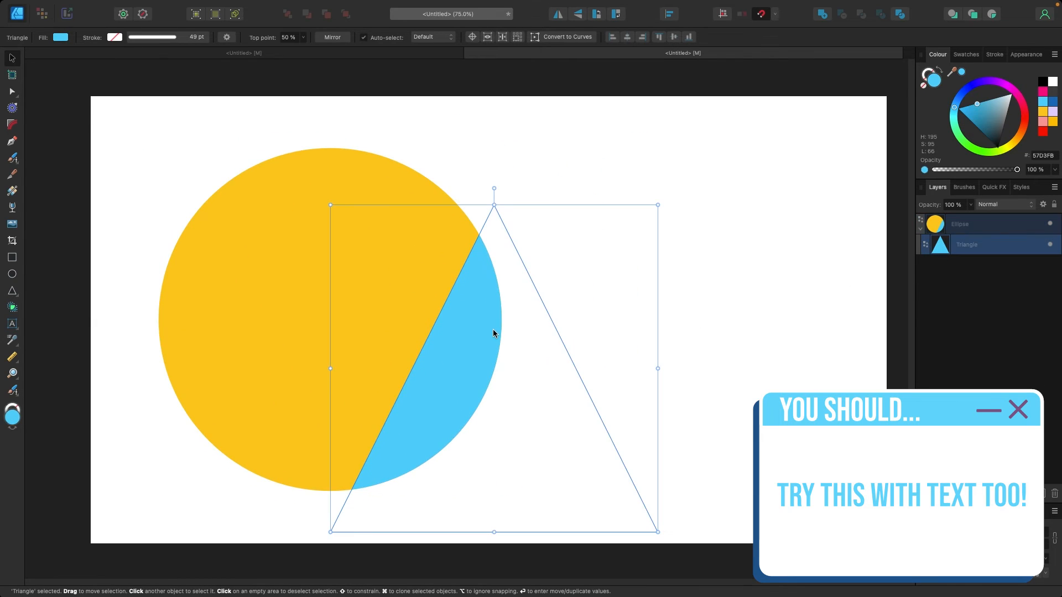
drag(493, 329, 362, 303)
click(645, 249)
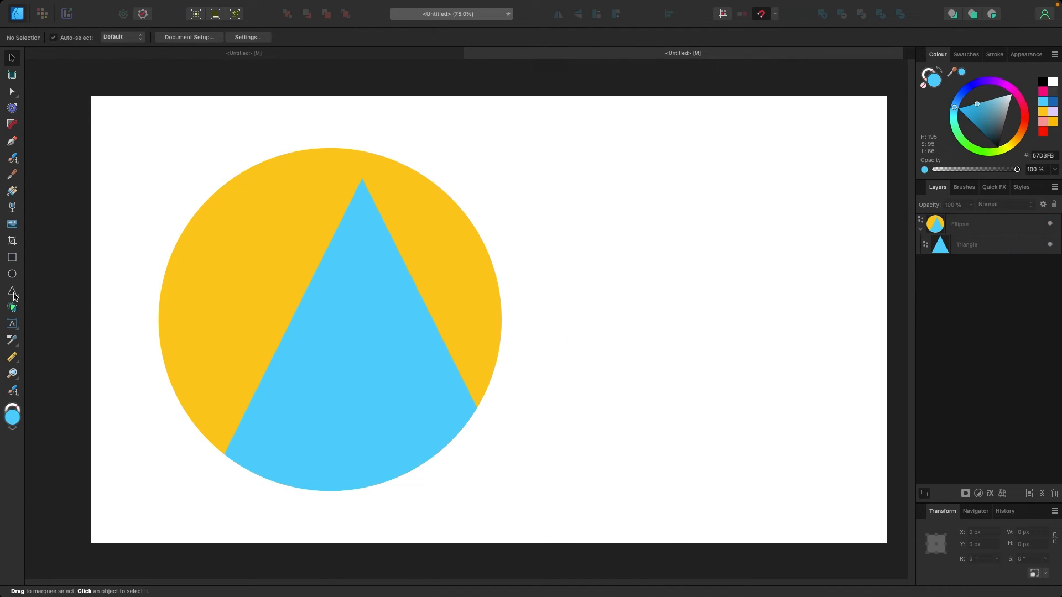
Draw a square about 261 px wide to the right of the circle and fill it pink (FF0084)
click(12, 257)
drag(564, 223, 673, 332)
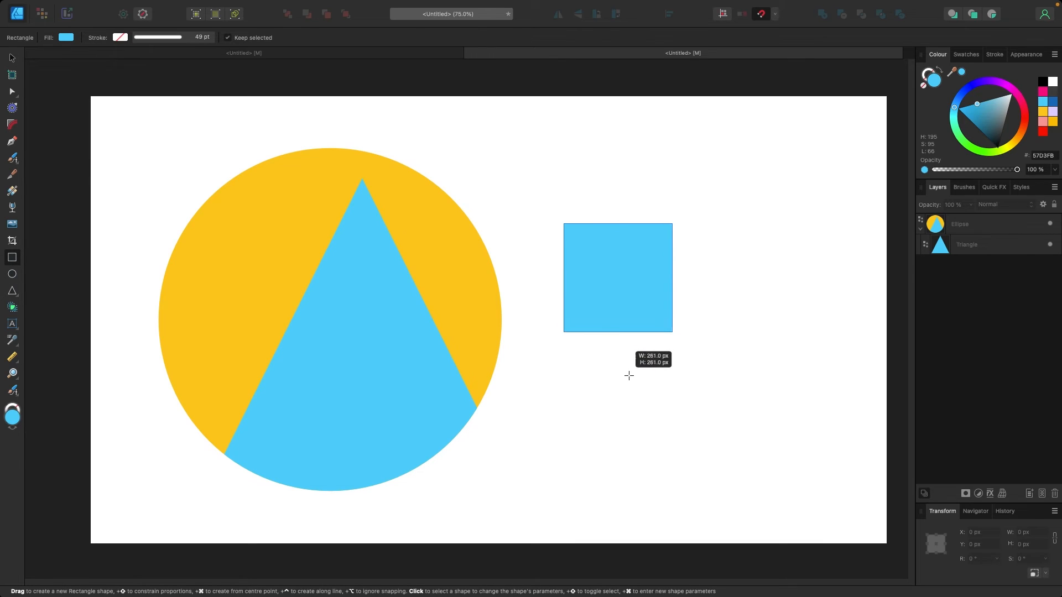
click(1042, 92)
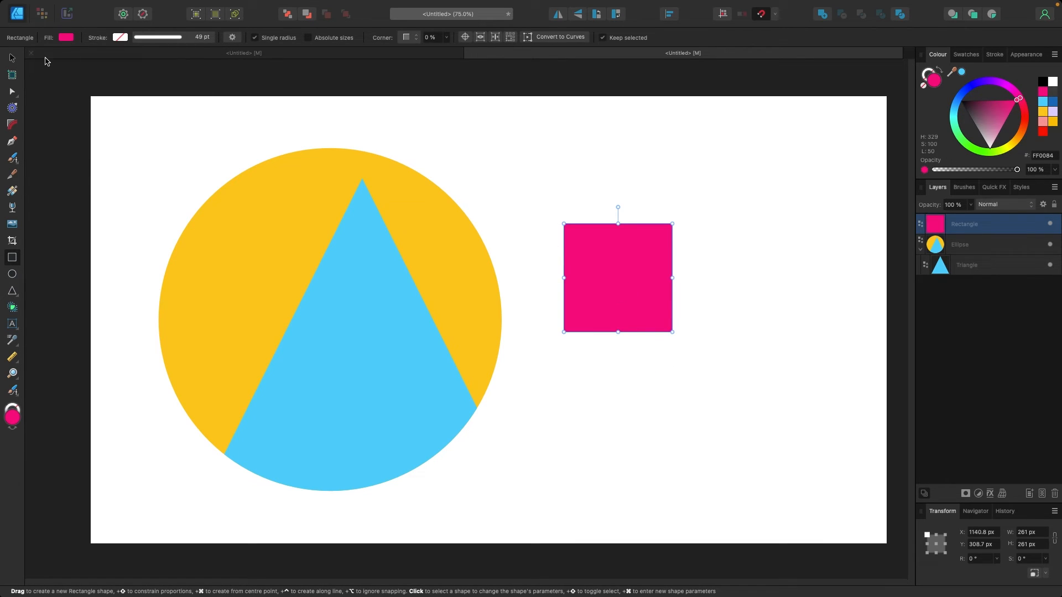
click(11, 58)
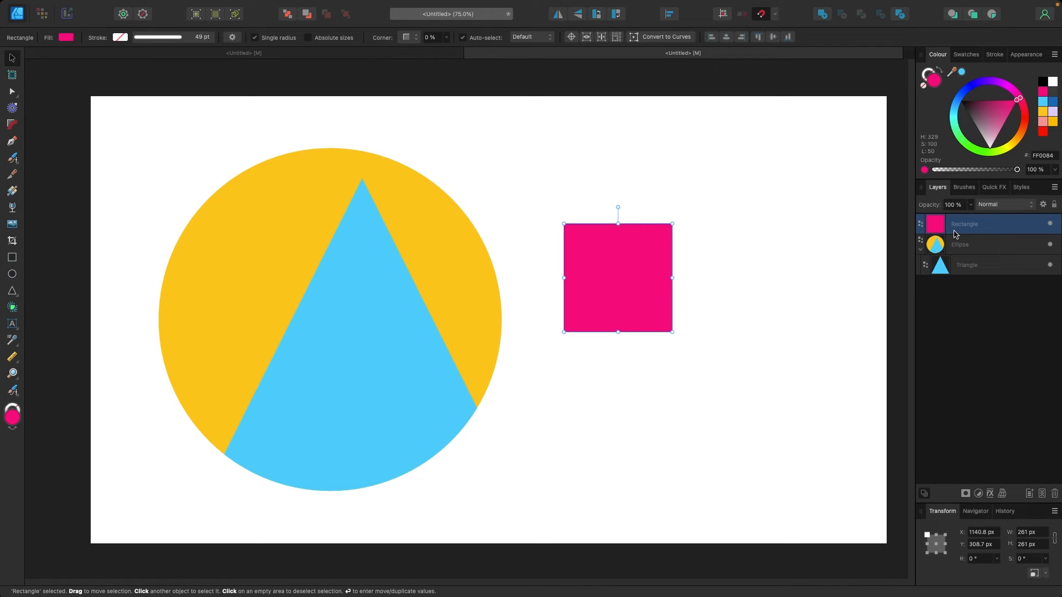
Clip the pink square inside the circle above the triangle, centre it over the circle and enlarge it to about 398 px
drag(605, 279, 964, 247)
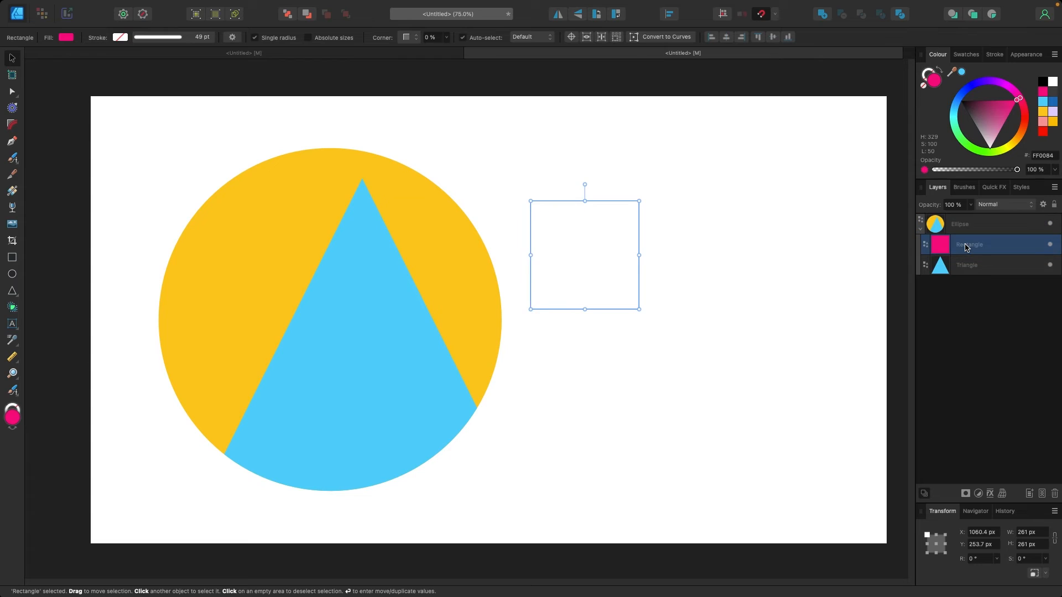
drag(608, 258, 340, 296)
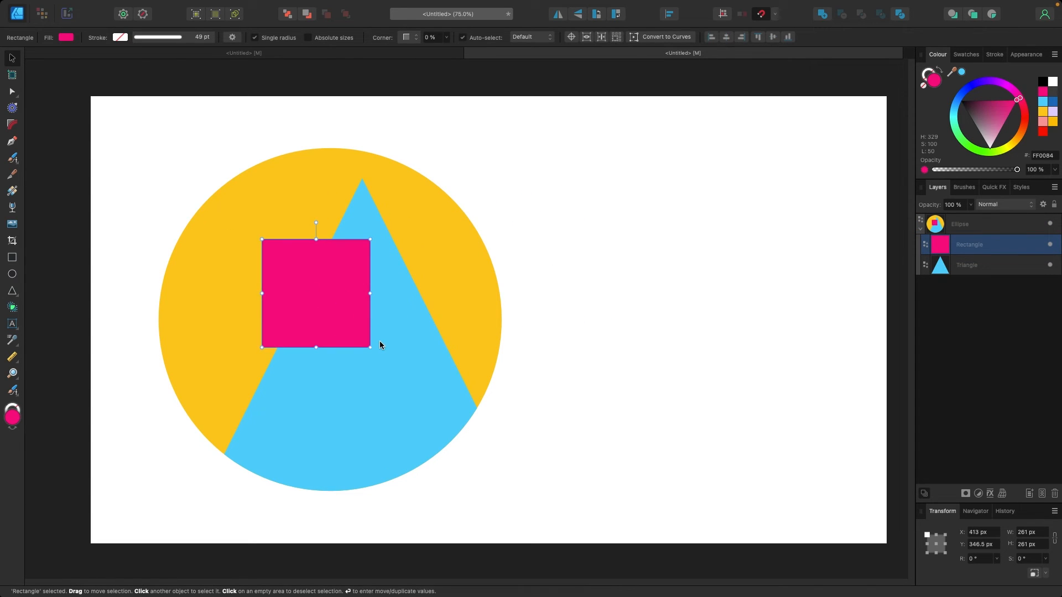
drag(370, 347, 426, 404)
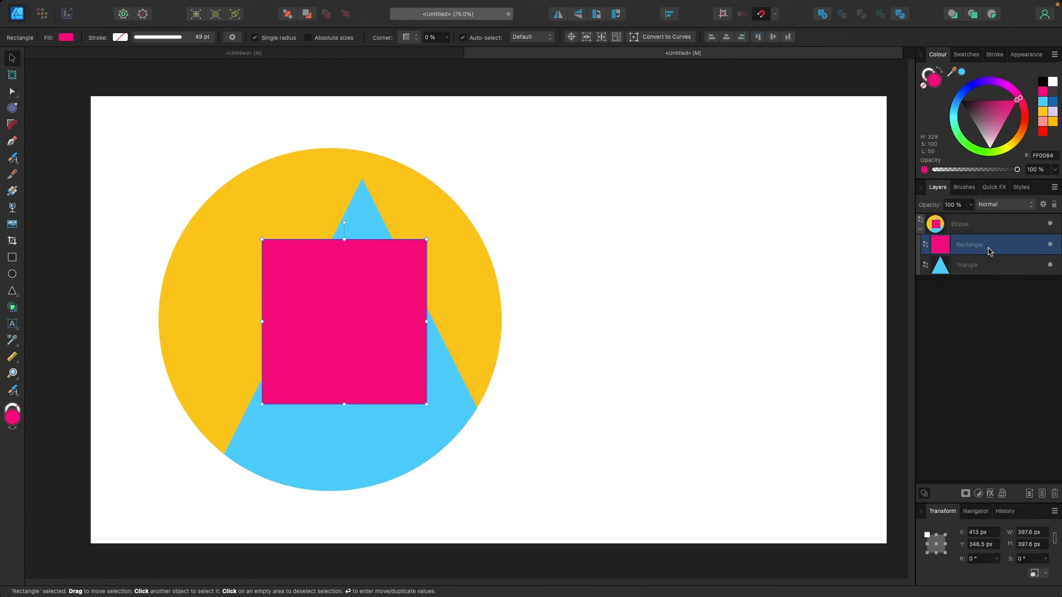
drag(357, 288, 357, 261)
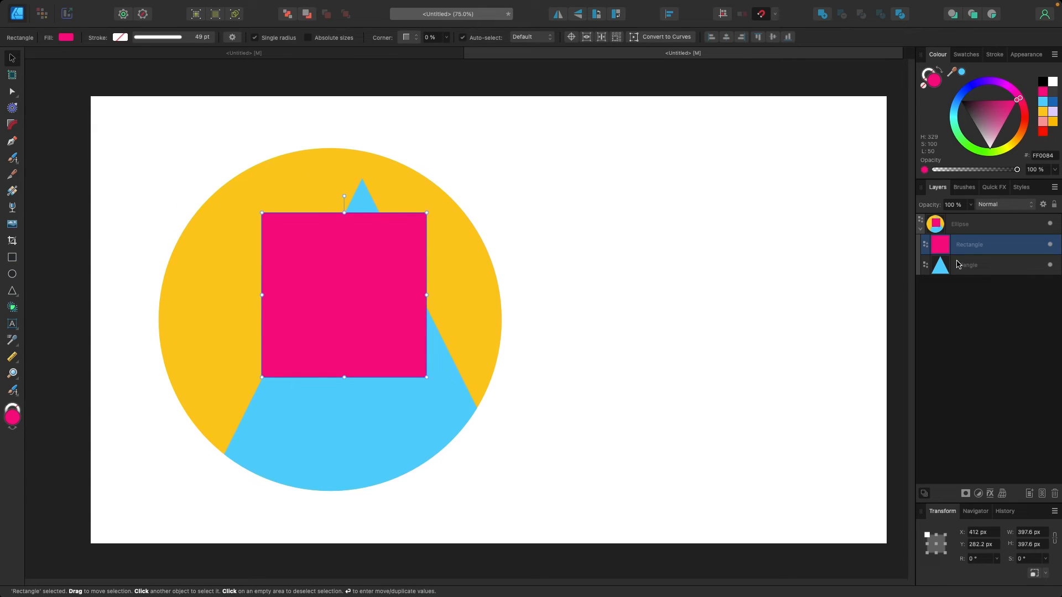
Reorder the pink square beneath the triangle within the circle and move it up to the triangle's tip
drag(968, 247, 967, 259)
drag(965, 275, 965, 275)
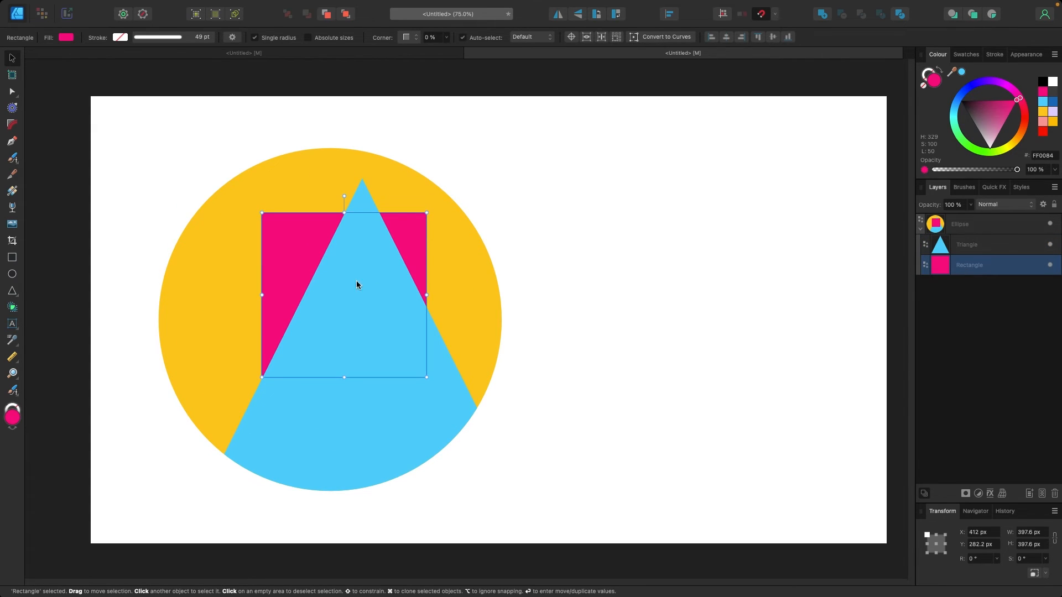
drag(355, 282, 343, 228)
click(611, 247)
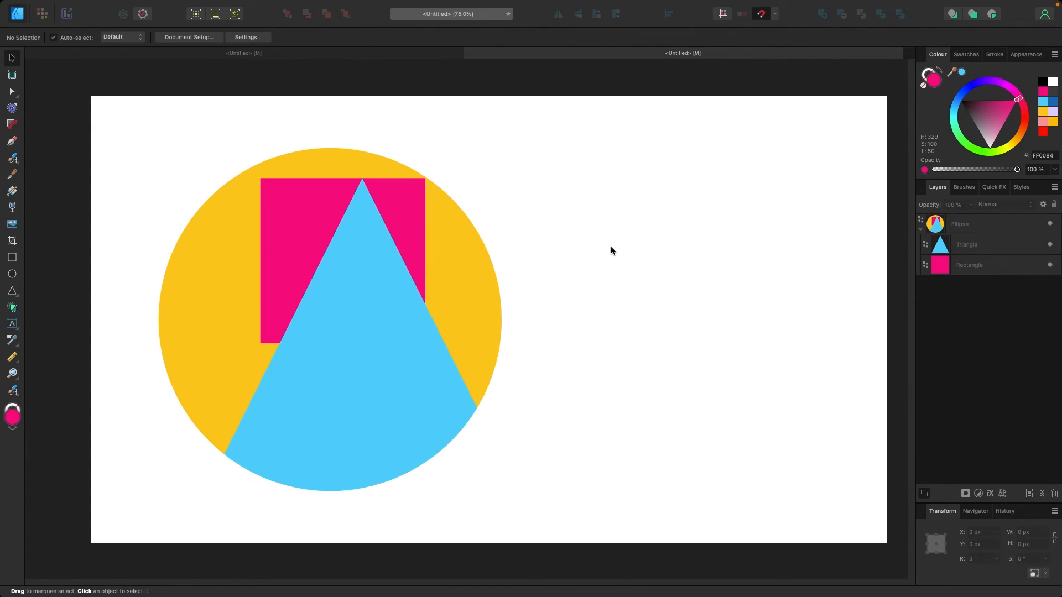
Delete the clipped blue triangle and pink square, leaving only the yellow circle
click(354, 329)
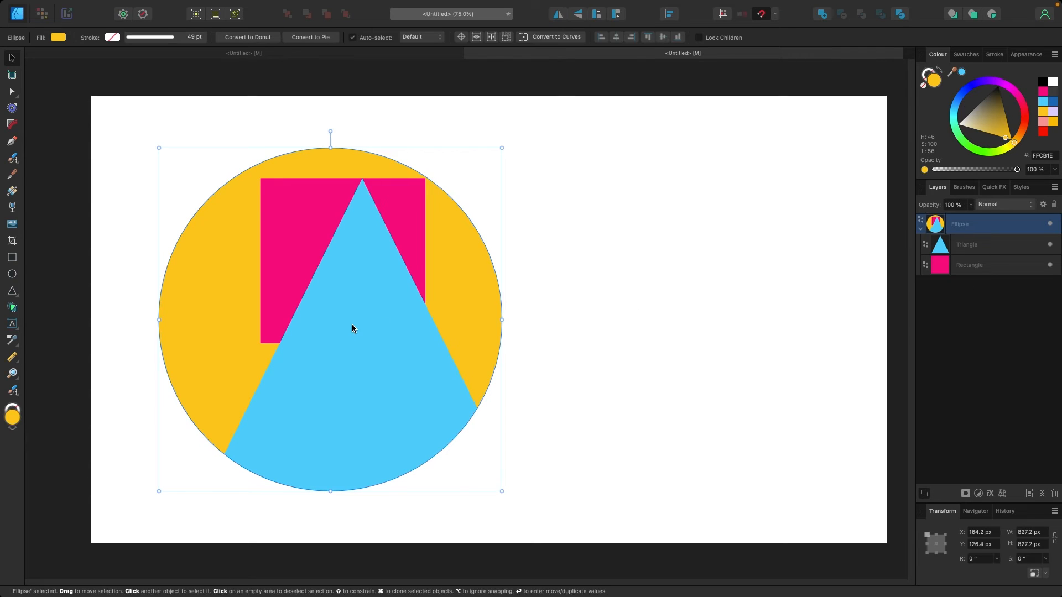
click(934, 250)
key(Delete)
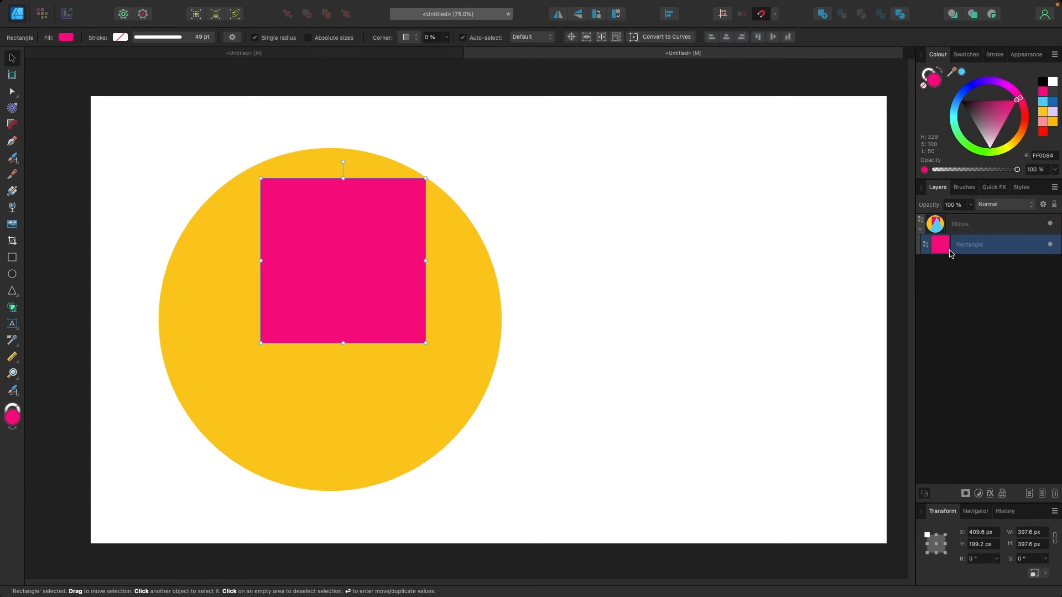
key(Delete)
click(685, 293)
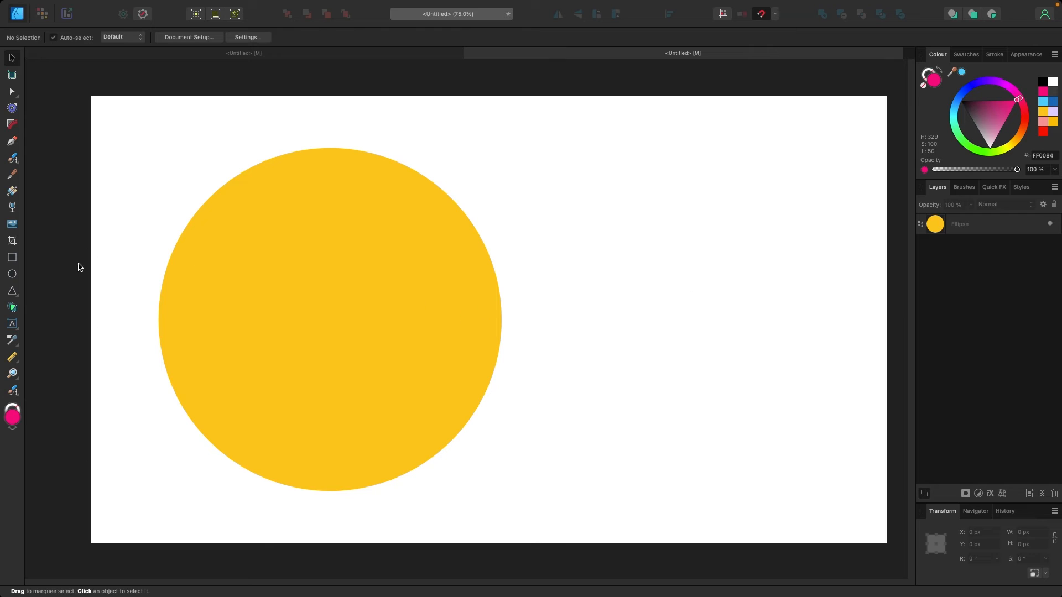
Draw a pink triangle about 420 px wide beside the yellow circle and move it left until it overlaps the circle's edge
click(13, 291)
drag(527, 182, 701, 357)
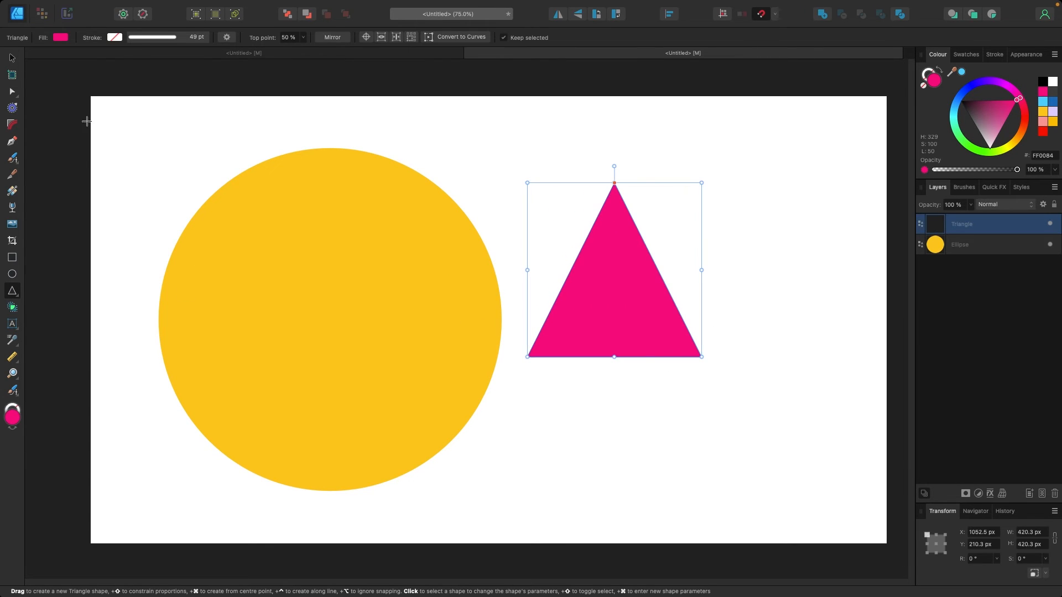
click(12, 57)
drag(642, 296, 571, 303)
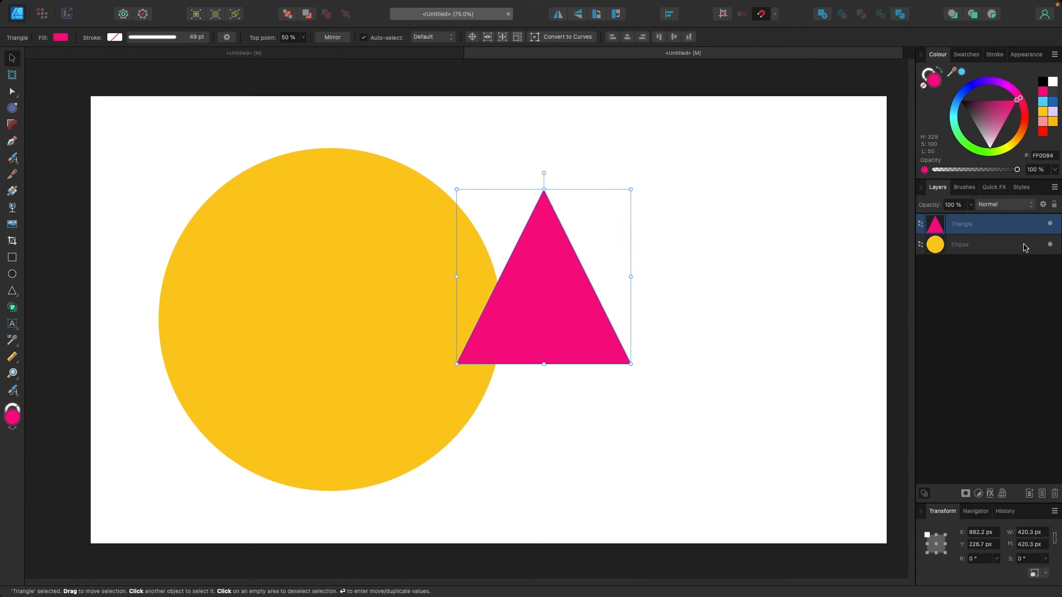
Try nesting the pink triangle in the circle's layer and shifting it left, and undo both changes
mouse_move(985, 225)
mouse_down()
mouse_move(988, 245)
mouse_move(979, 244)
mouse_up()
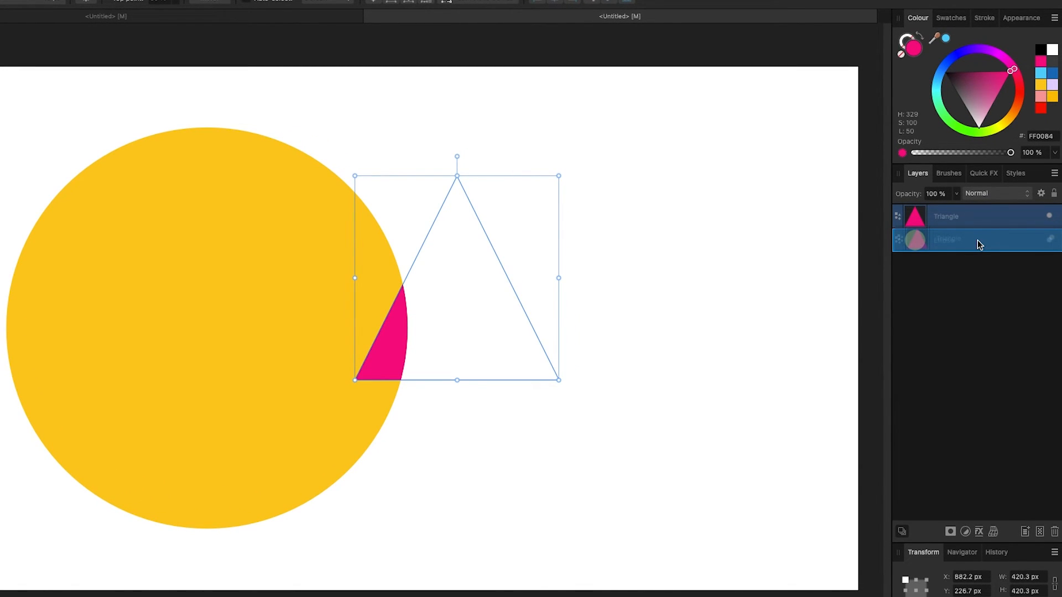
drag(977, 240, 920, 244)
drag(433, 307, 366, 325)
key(super+z)
key(super+z)
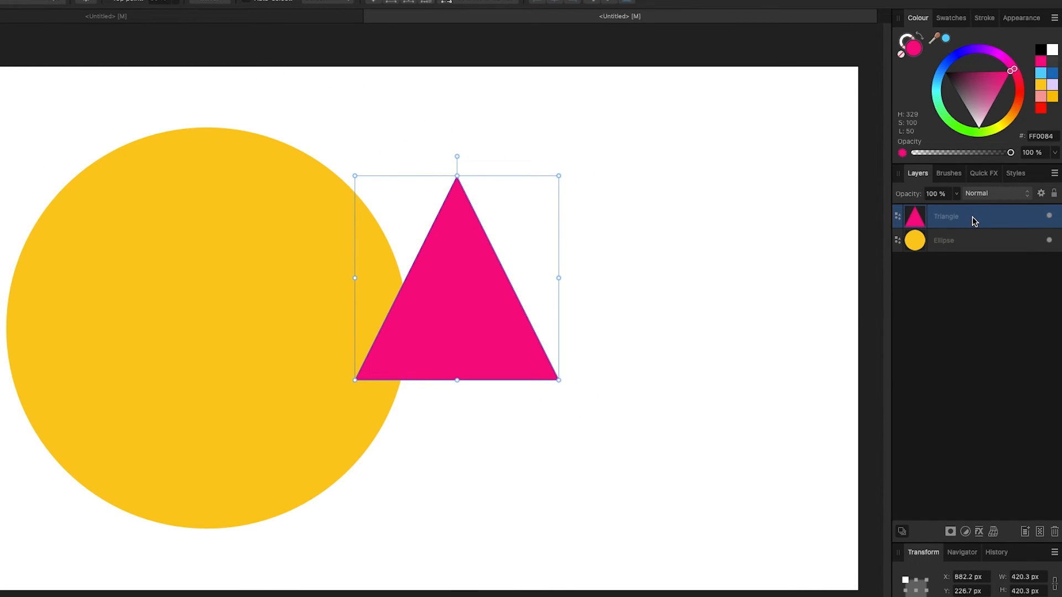
Clip the pink triangle inside the yellow circle, moving it to the circle's upper left, and delete it
drag(975, 225, 971, 244)
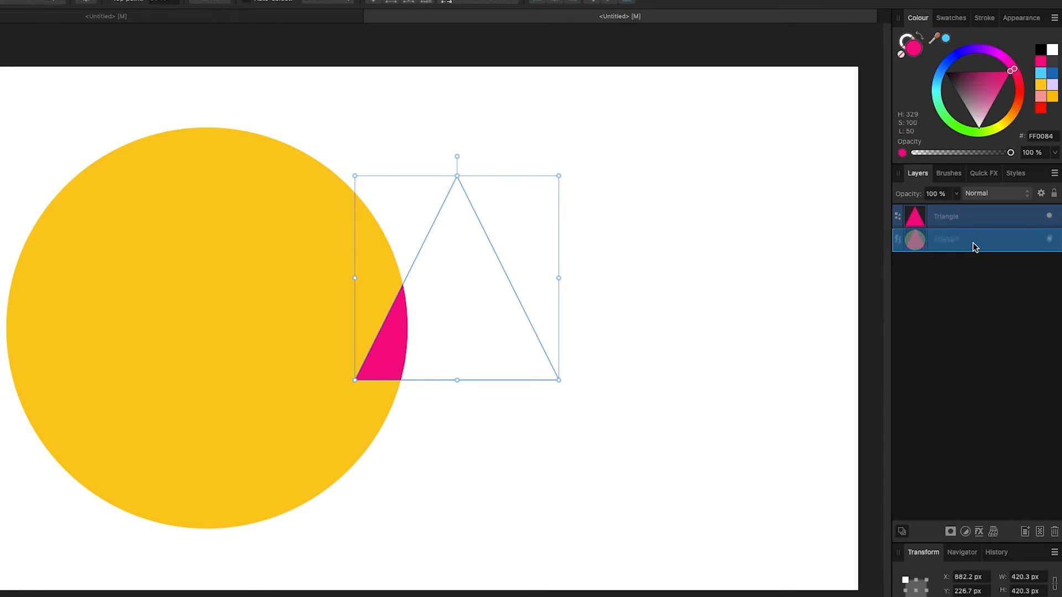
drag(459, 335, 205, 277)
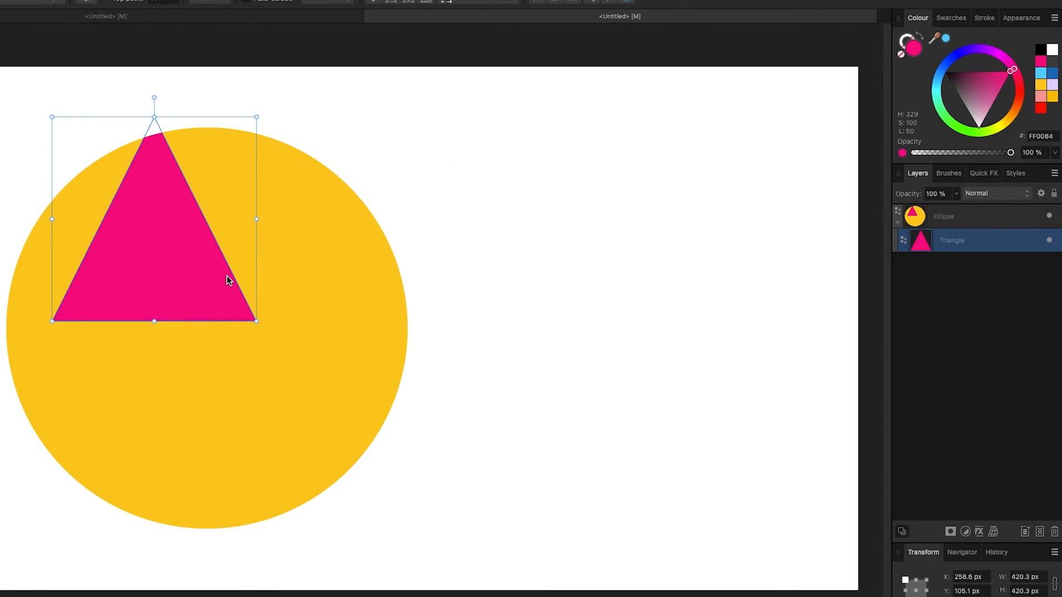
key(Delete)
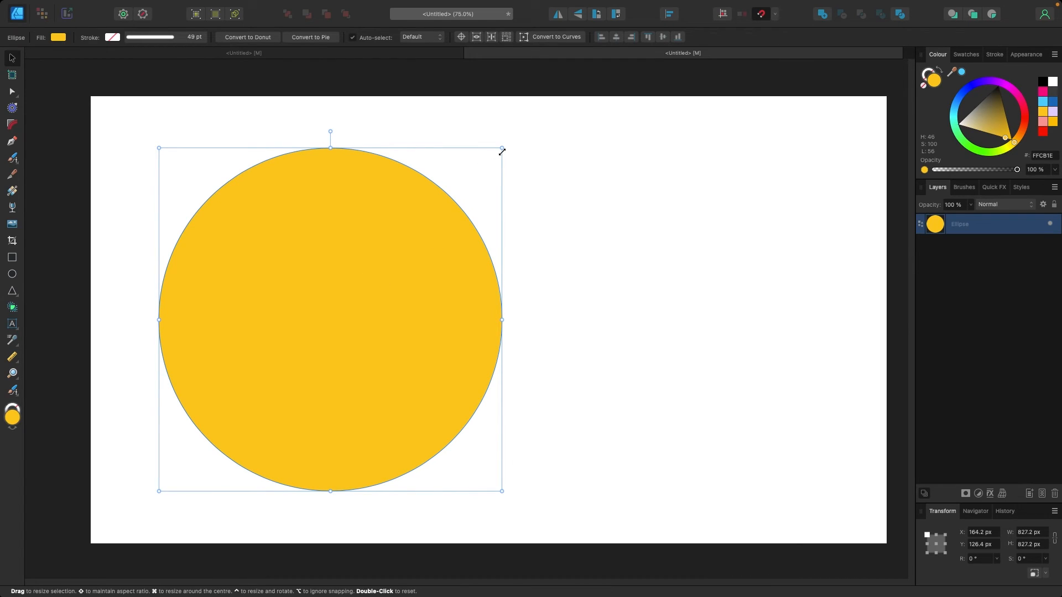
Shrink the yellow circle to about 272 px, make two copies of it and enlarge the rightmost copy to about 420 px
drag(501, 148, 272, 375)
mouse_move(224, 421)
mouse_down()
mouse_move(394, 218)
mouse_move(474, 346)
mouse_move(557, 216)
mouse_up()
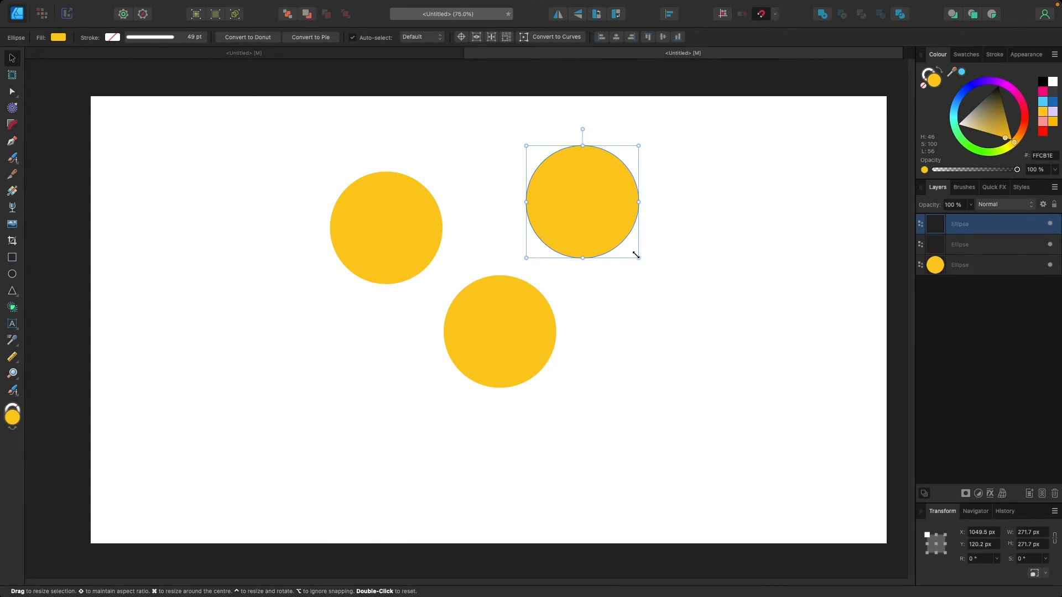
drag(638, 257, 699, 320)
click(775, 296)
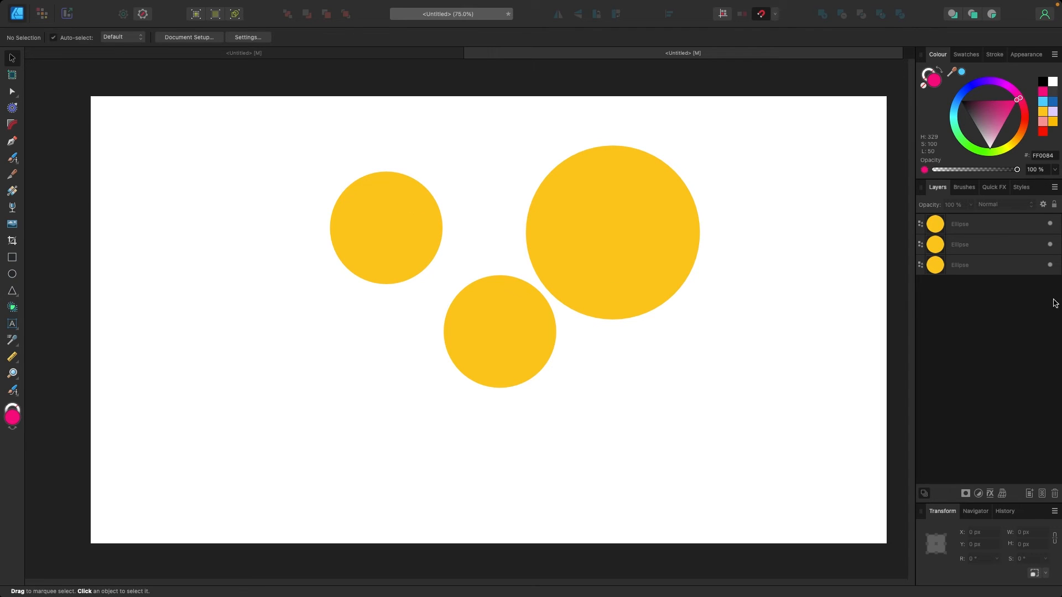
Group the three yellow circles and expand the group to list its members
click(966, 228)
shift+click(959, 266)
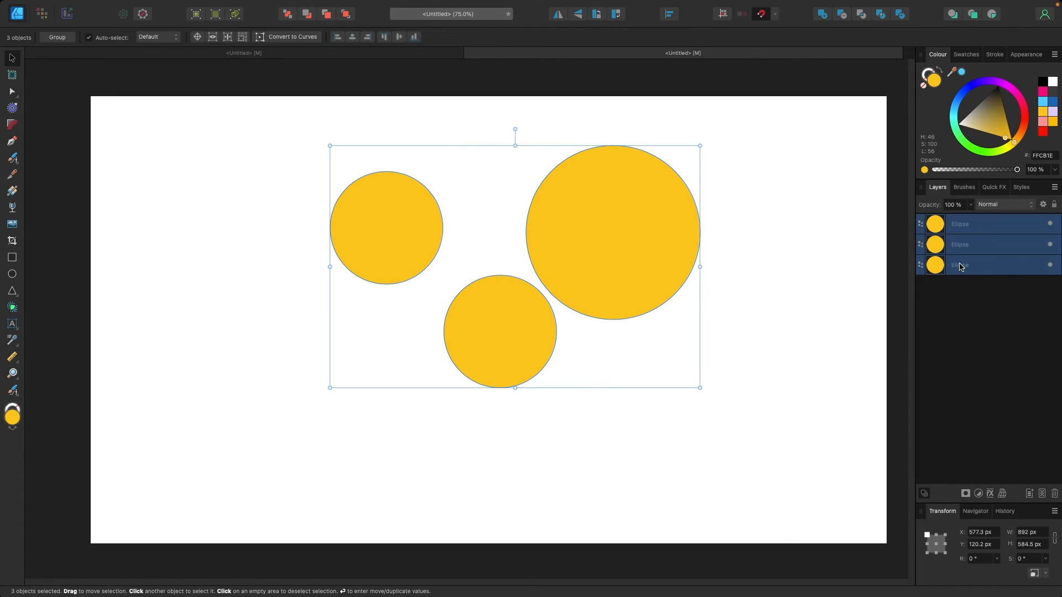
click(875, 271)
drag(263, 142, 797, 418)
right_click(974, 250)
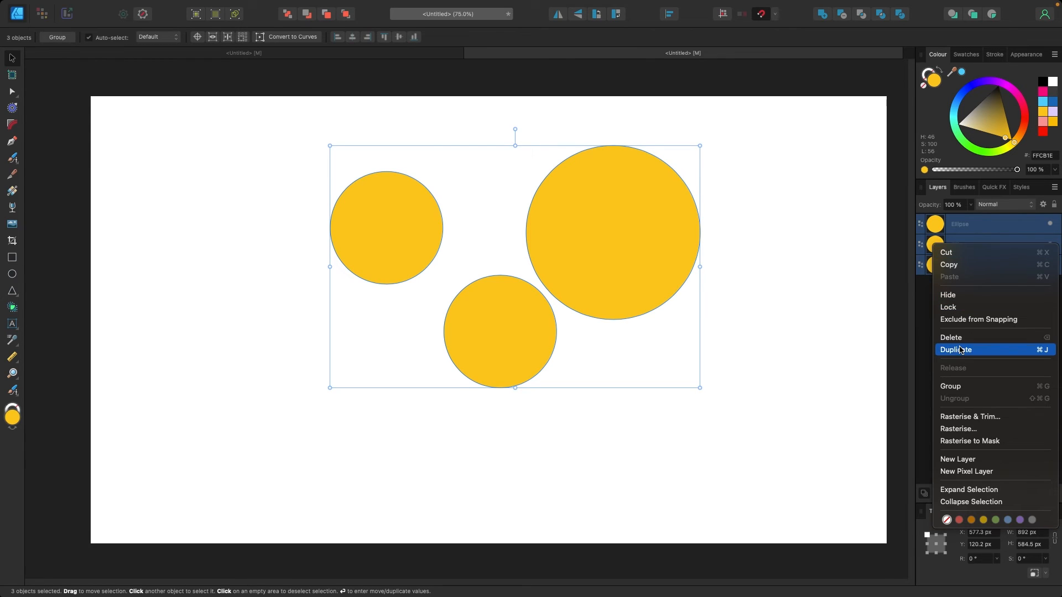
click(966, 386)
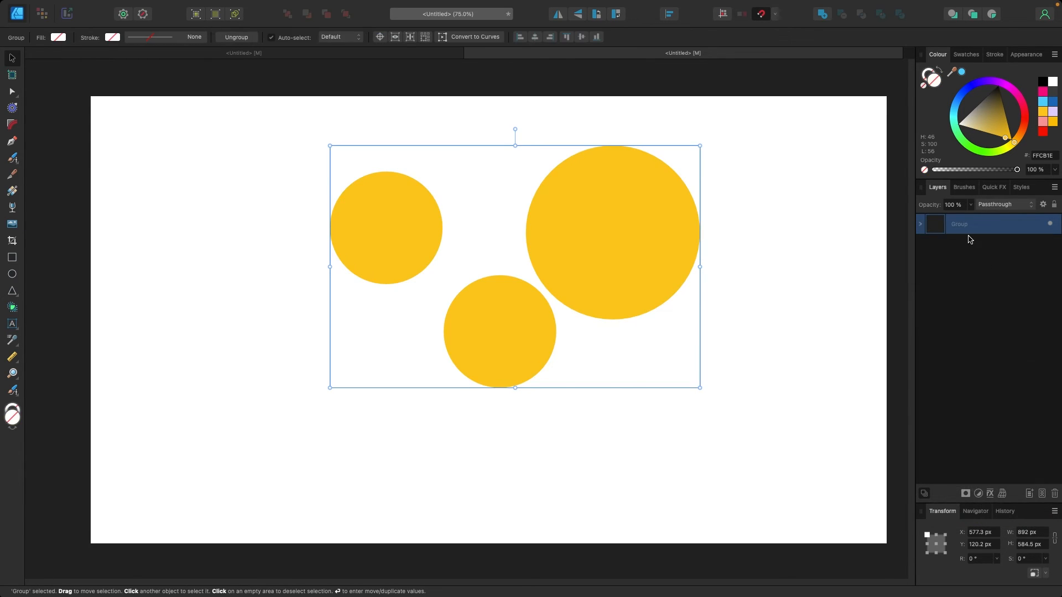
click(918, 225)
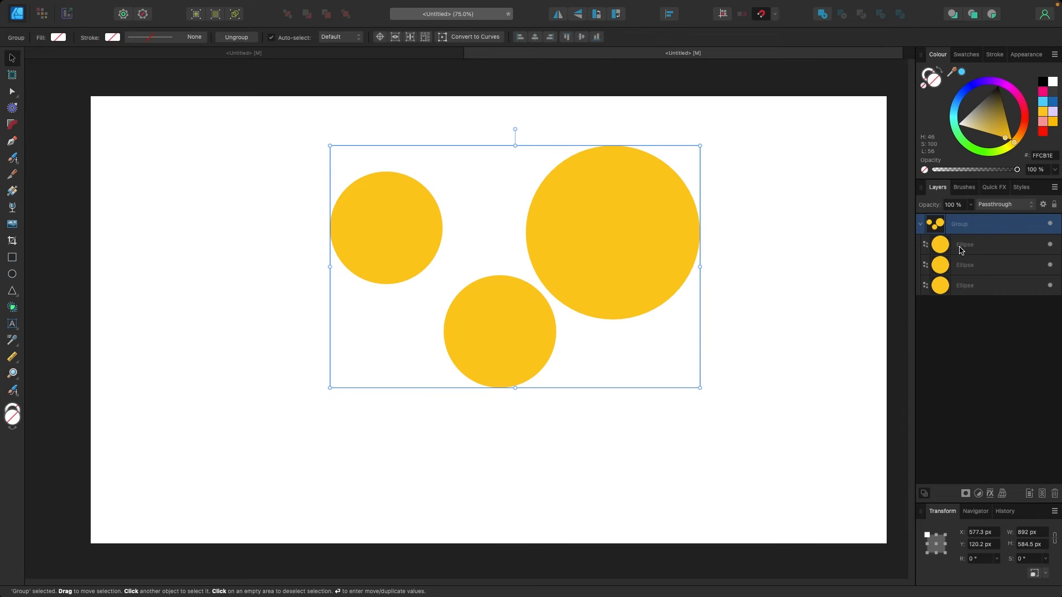
Scale the whole group of circles down to about 738 px wide and move it near the middle of the page
click(959, 250)
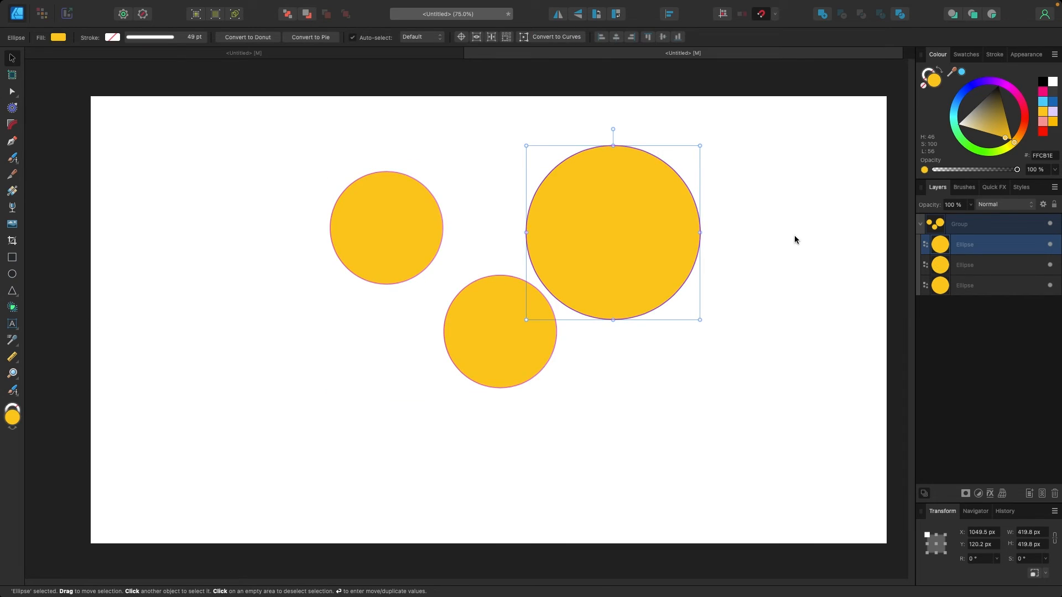
click(959, 226)
drag(630, 260, 542, 325)
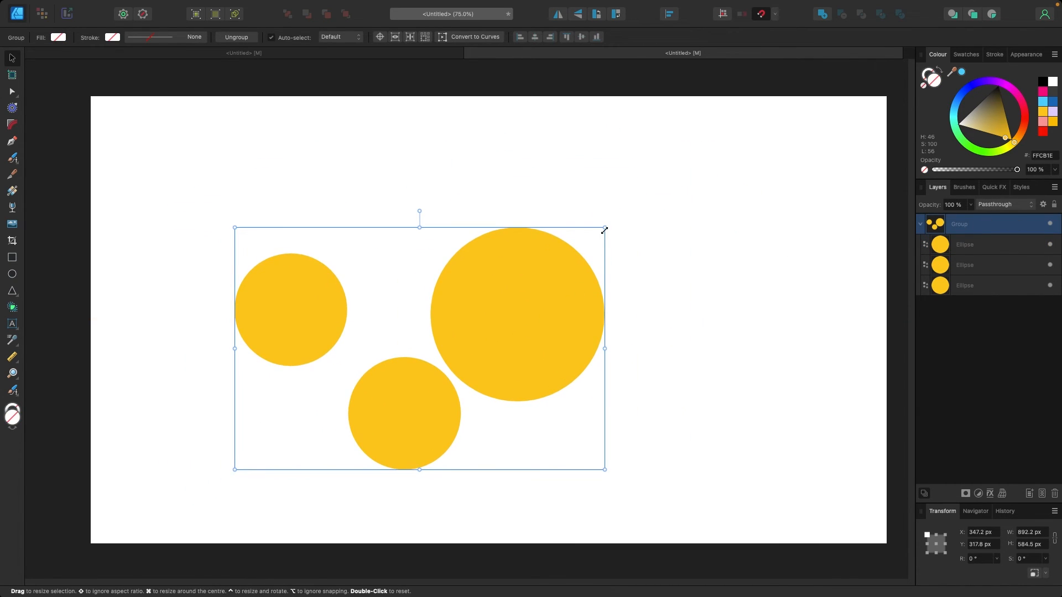
drag(604, 230, 541, 268)
drag(474, 361, 590, 282)
click(775, 299)
click(599, 291)
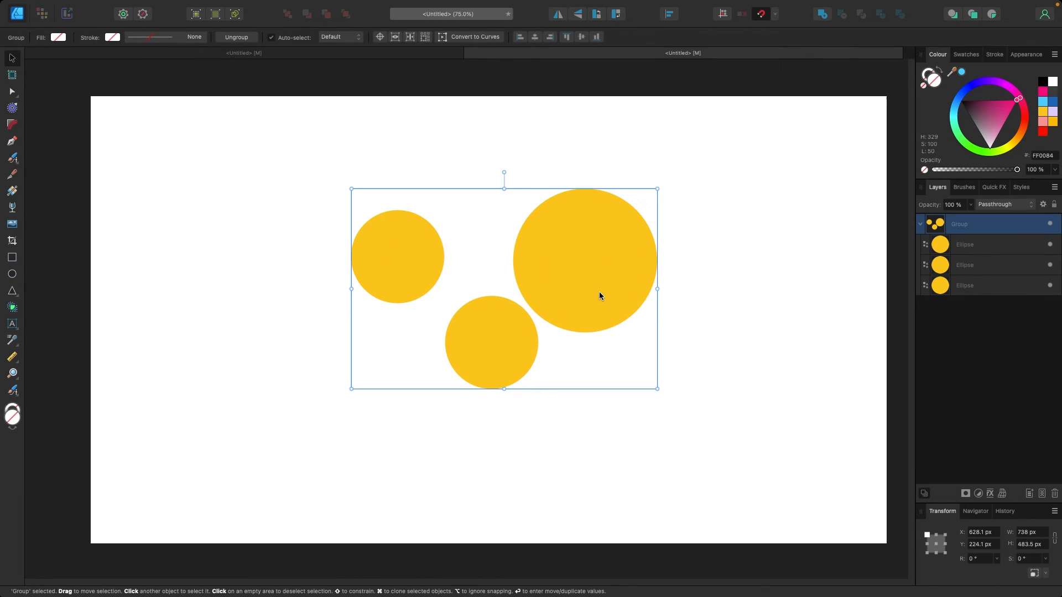
click(741, 285)
click(622, 269)
click(748, 280)
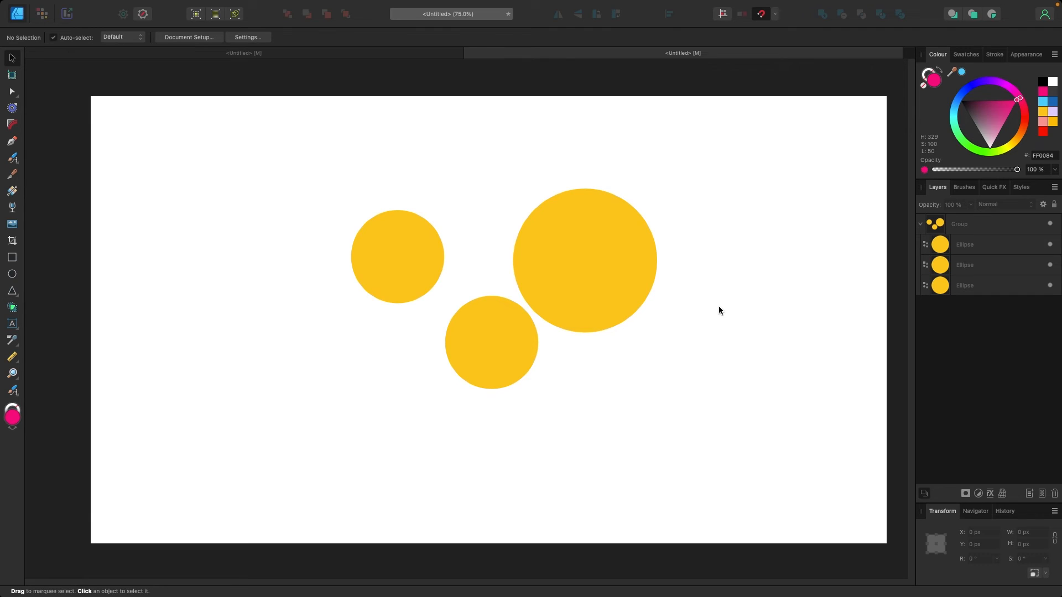
Try out the layer opacity and the colour opacity of the group's largest circle, leaving both at 100%
click(932, 249)
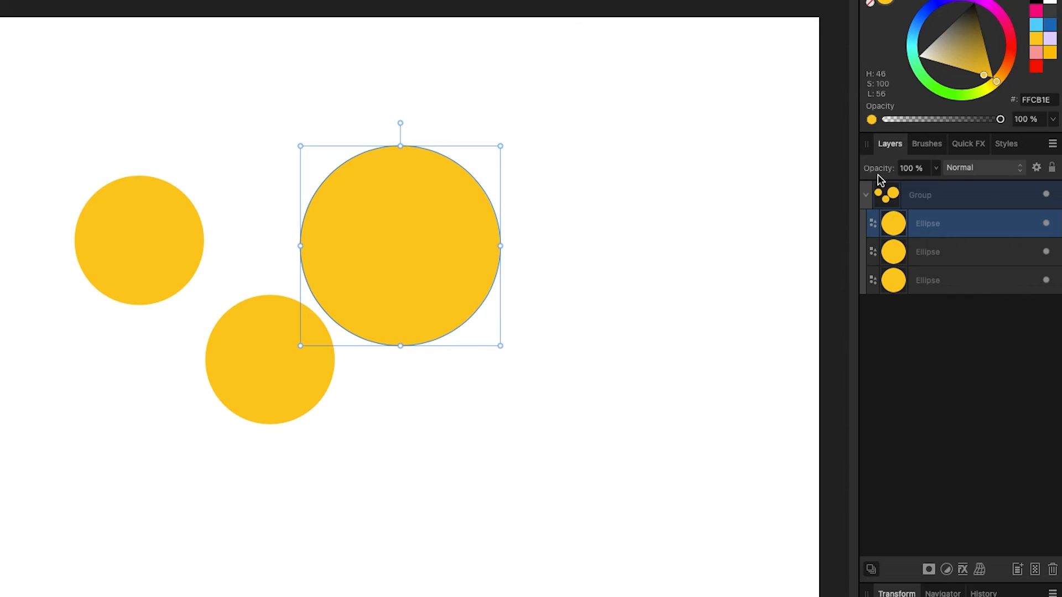
click(935, 168)
mouse_move(931, 182)
mouse_down()
mouse_move(813, 187)
mouse_move(970, 191)
mouse_move(881, 191)
mouse_move(944, 190)
mouse_up()
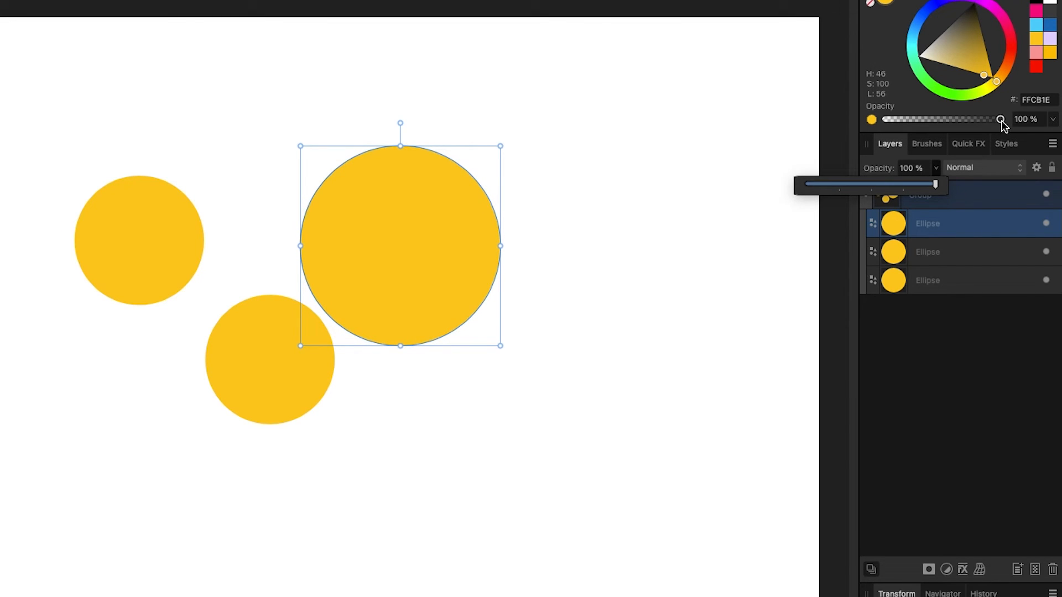
drag(1000, 119, 1042, 136)
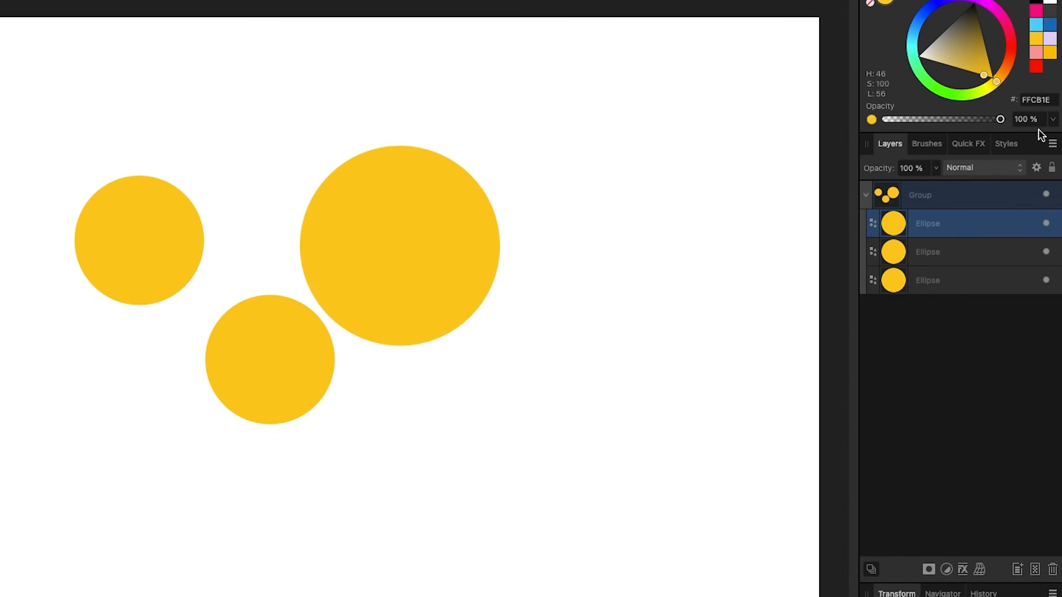
Enlarge the group's largest circle until it nearly fills the page height and move it over the lower small circle
drag(300, 145, 137, 88)
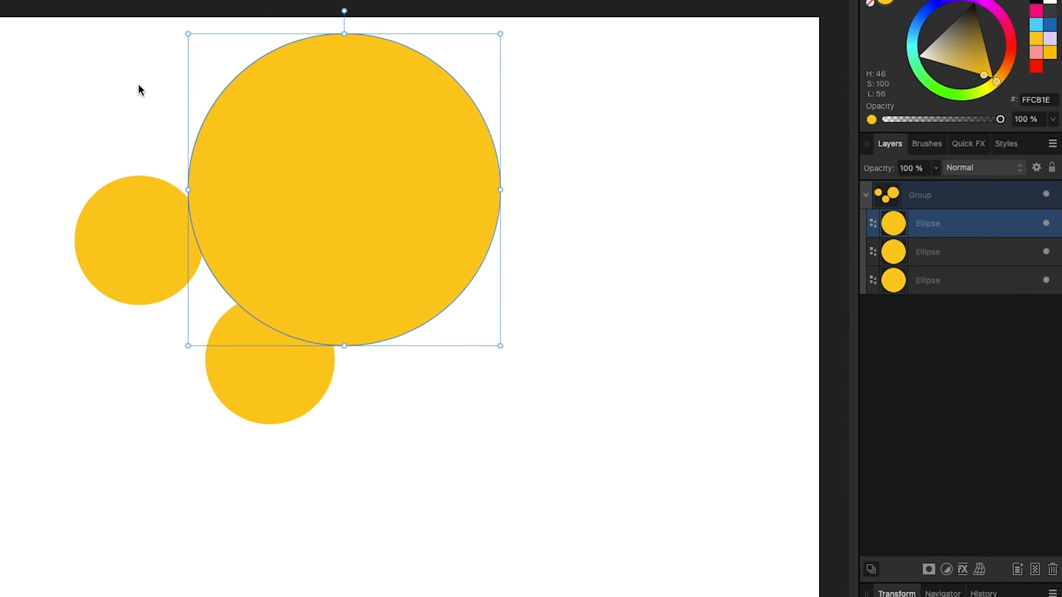
drag(494, 340, 701, 558)
drag(450, 351, 467, 386)
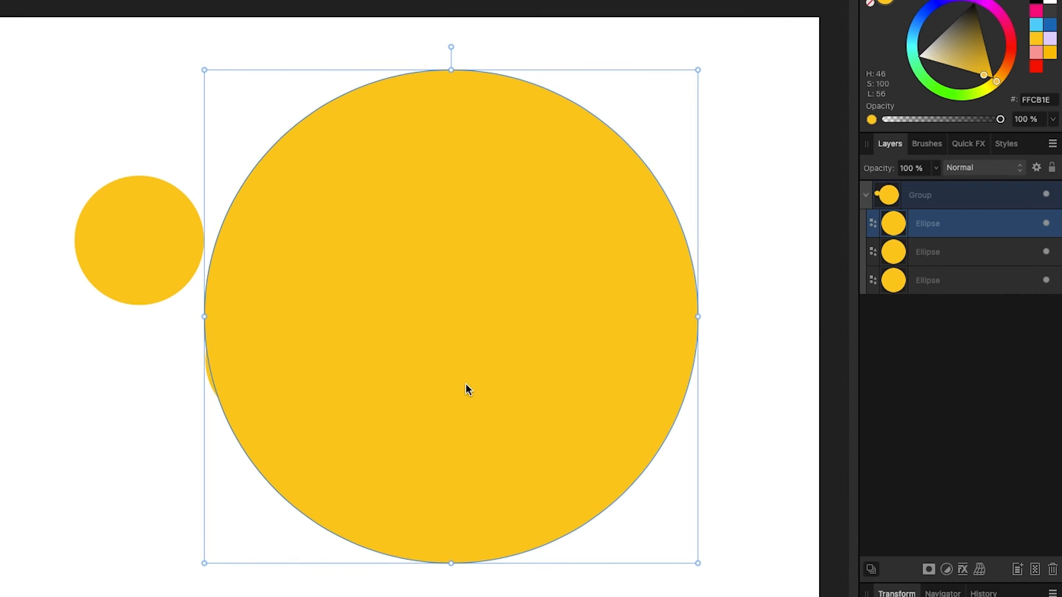
Switch the large circle's colour opacity control to noise, try the noise amount, return it to 0% and switch back to opacity
click(872, 120)
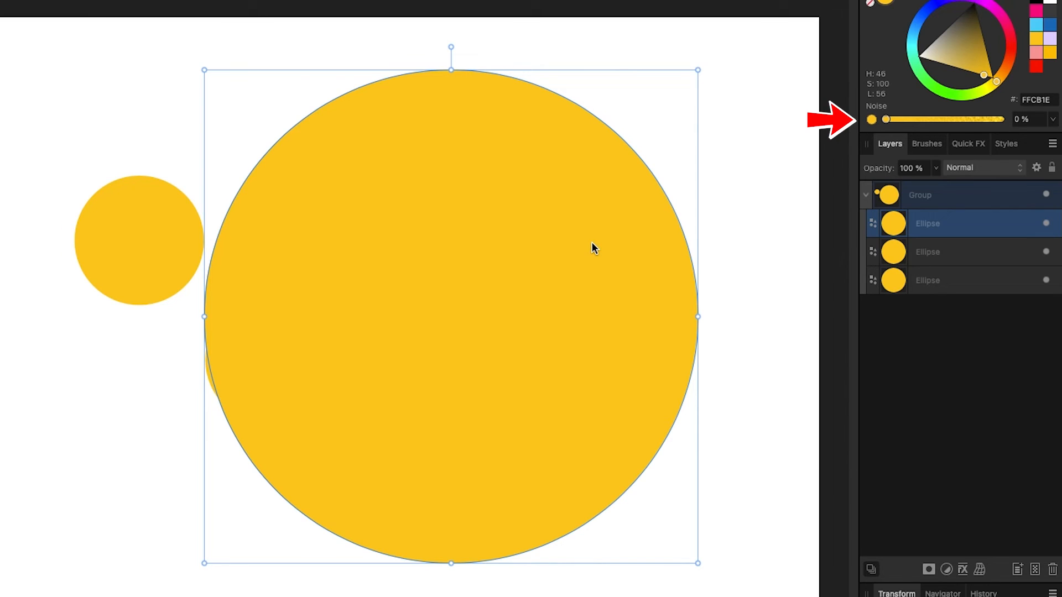
key(super+plus)
drag(592, 248, 296, 278)
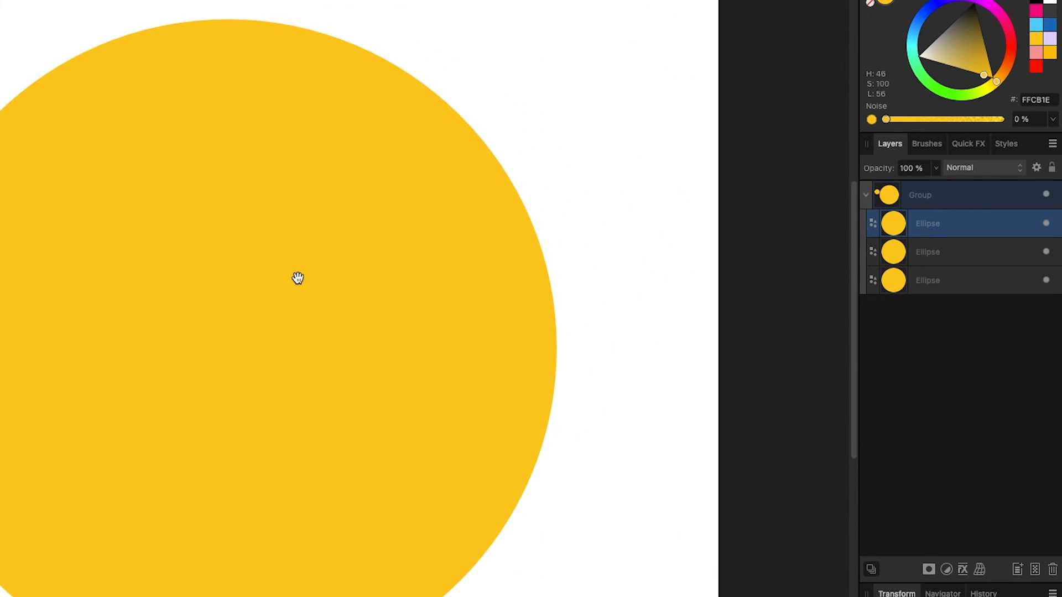
mouse_move(886, 119)
mouse_down()
mouse_move(997, 124)
mouse_move(793, 133)
mouse_move(1061, 133)
mouse_move(870, 121)
mouse_up()
key(super+plus)
key(super+minus)
key(super+minus)
scroll(489, 206, left, 5)
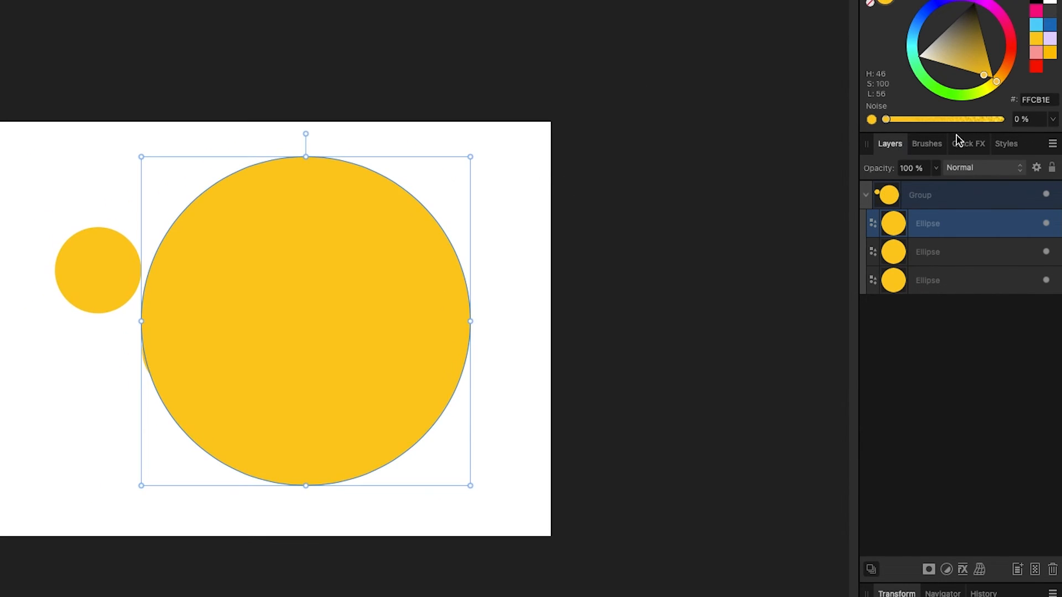
click(872, 120)
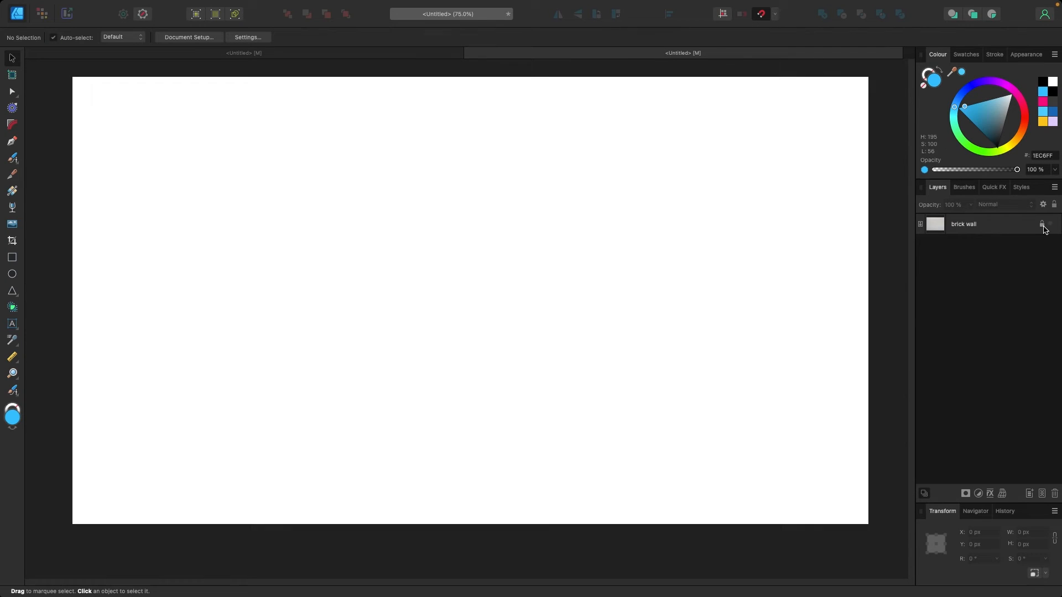
Show the brick wall image and place two rows of three blue circles on it, each about 282 px wide
click(1047, 209)
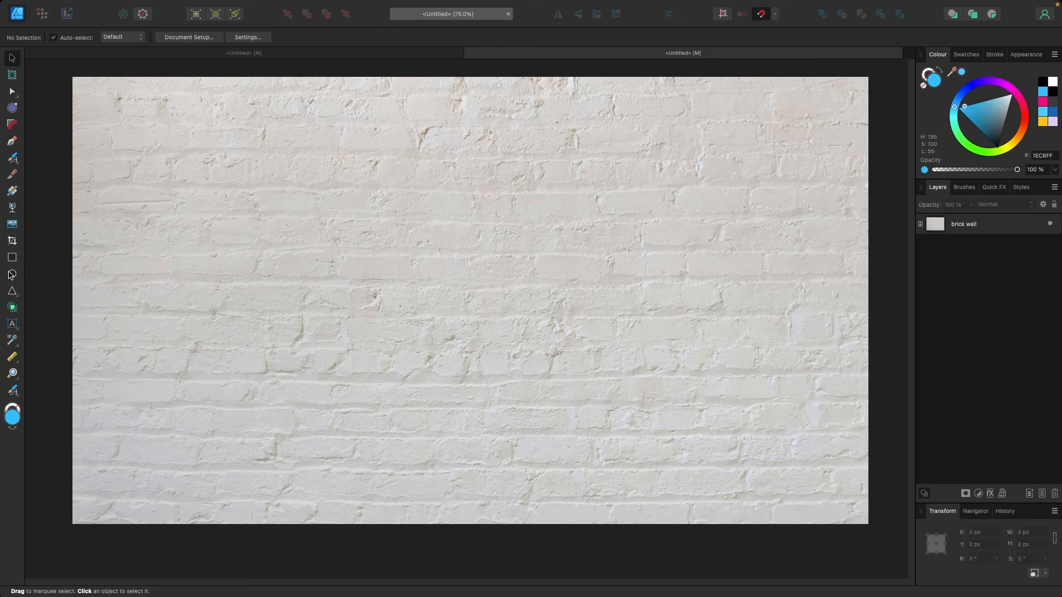
click(11, 275)
drag(123, 150, 241, 267)
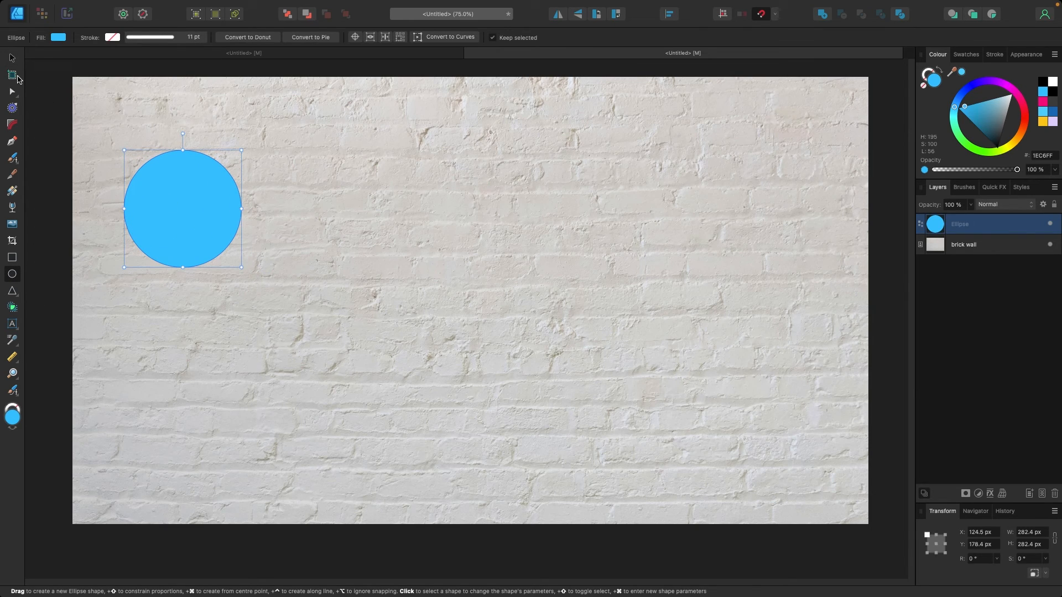
click(11, 57)
mouse_move(183, 206)
mouse_down()
mouse_move(559, 201)
mouse_move(436, 347)
mouse_move(303, 379)
mouse_move(674, 371)
mouse_up()
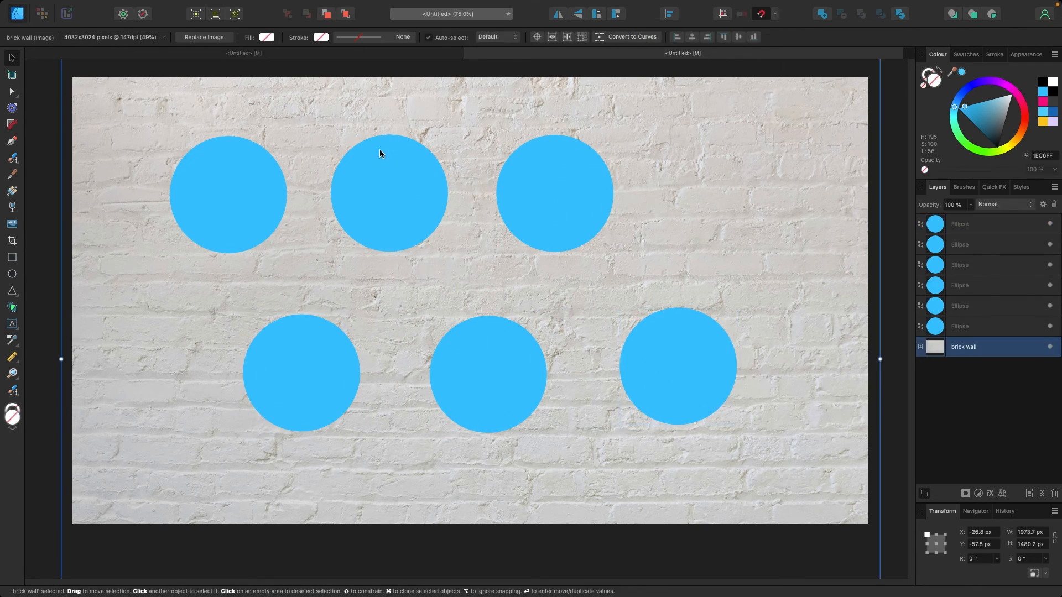
Set the blend mode of the first blue circle in the upper row to Multiply
click(254, 185)
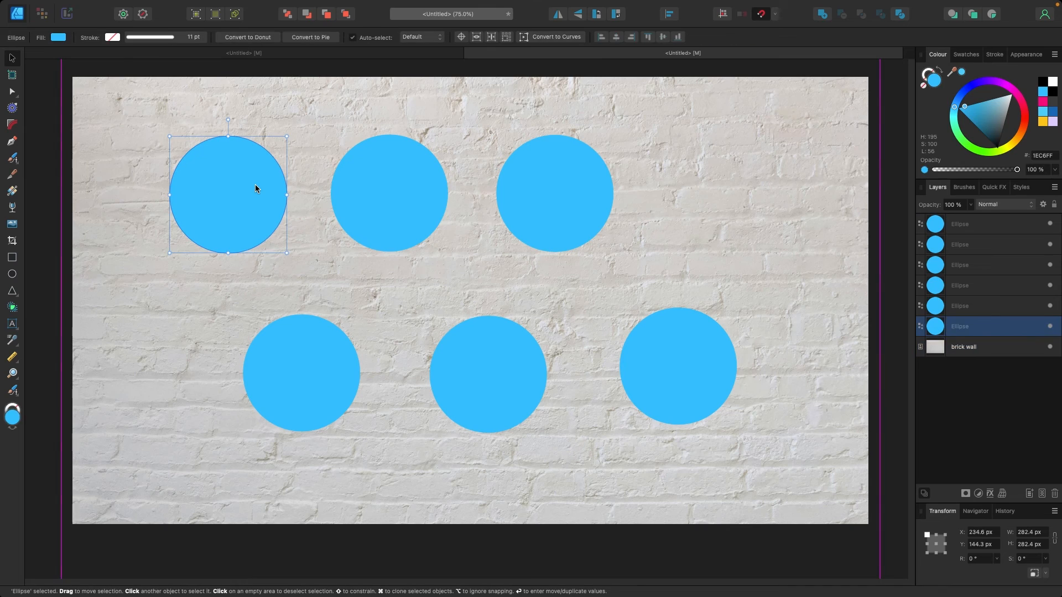
click(1032, 209)
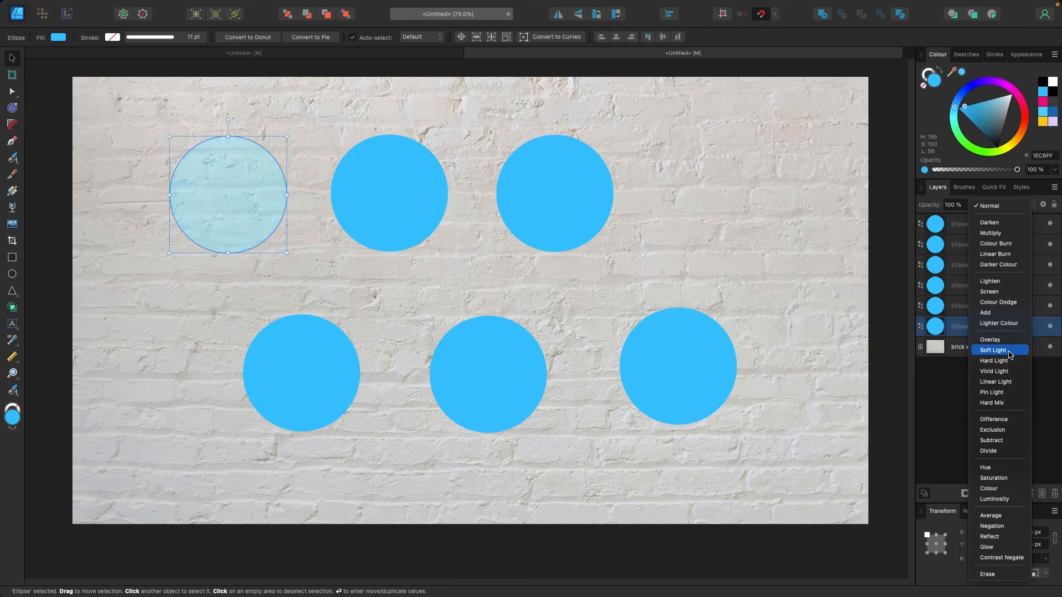
click(993, 232)
Set the blend mode of the upper row's second circle to Lighten and the third circle to Screen
click(410, 223)
click(998, 205)
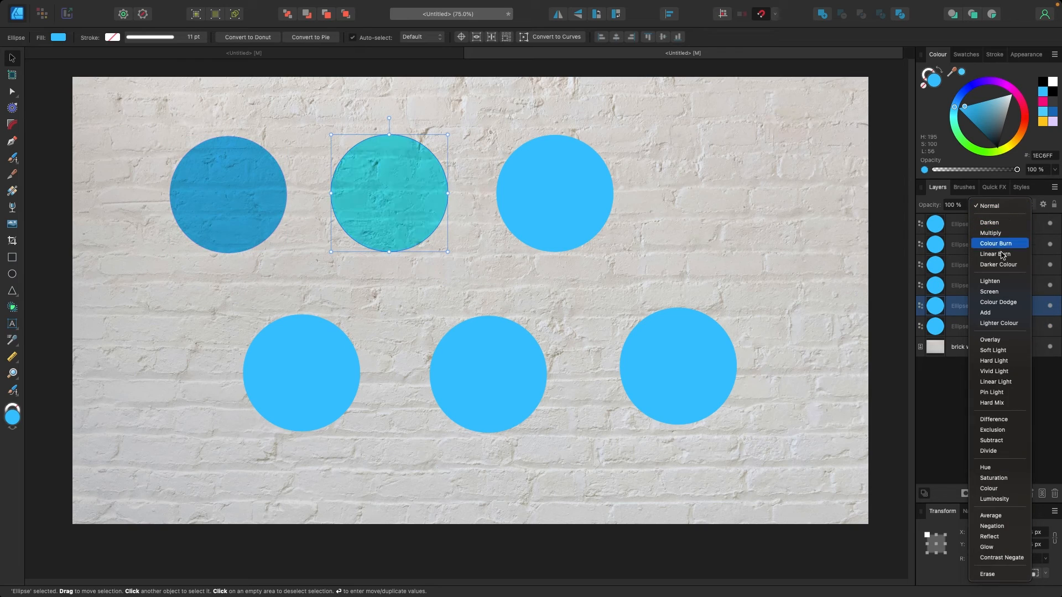
click(991, 282)
click(609, 197)
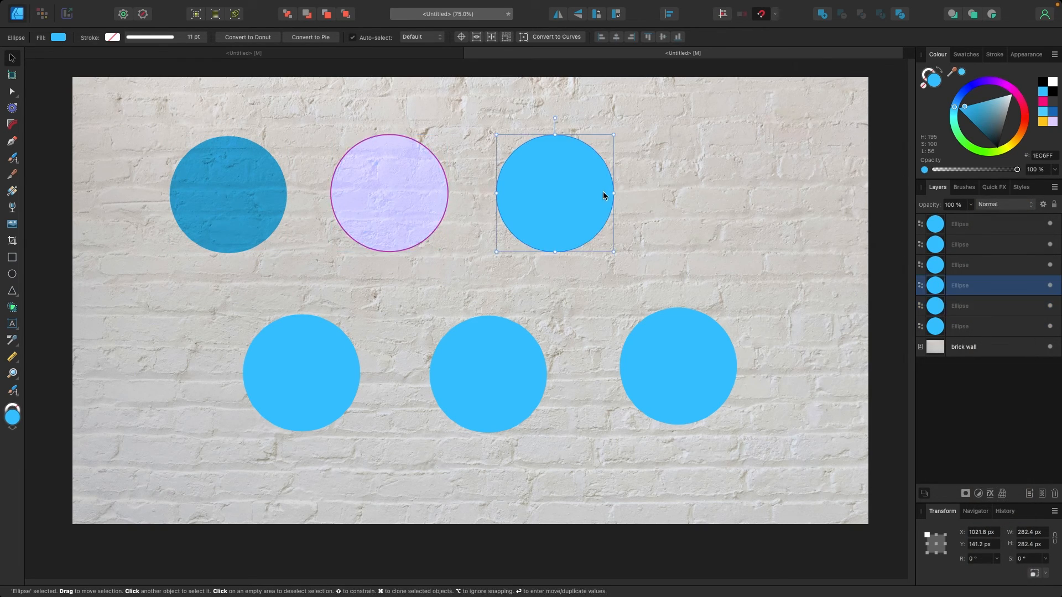
click(998, 205)
click(989, 291)
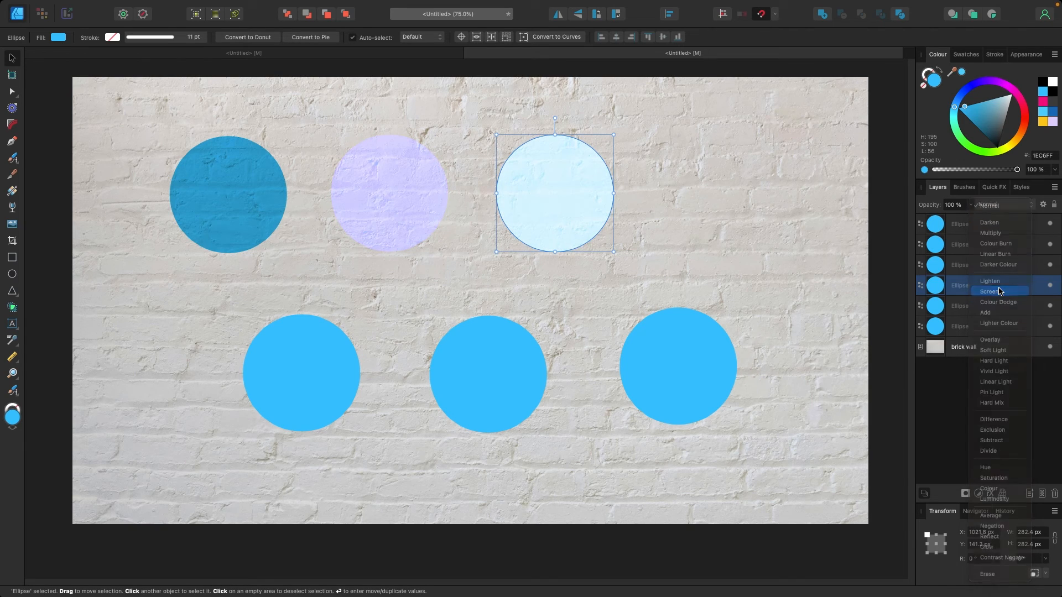
Set the blend mode of the lower row's first circle to Hard Mix and the second circle to Exclusion
click(282, 396)
click(1003, 204)
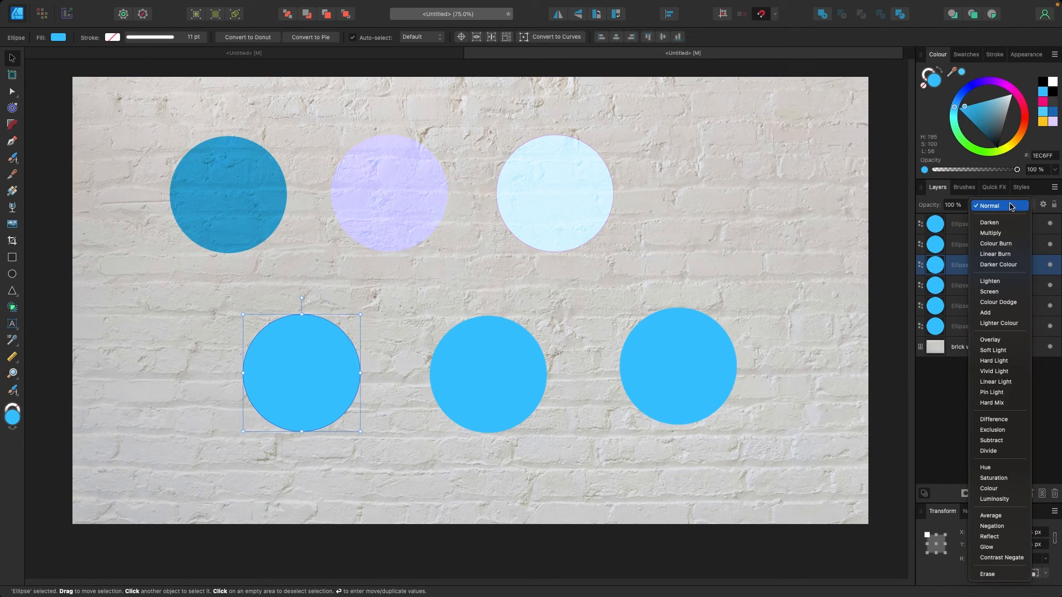
click(997, 404)
click(520, 391)
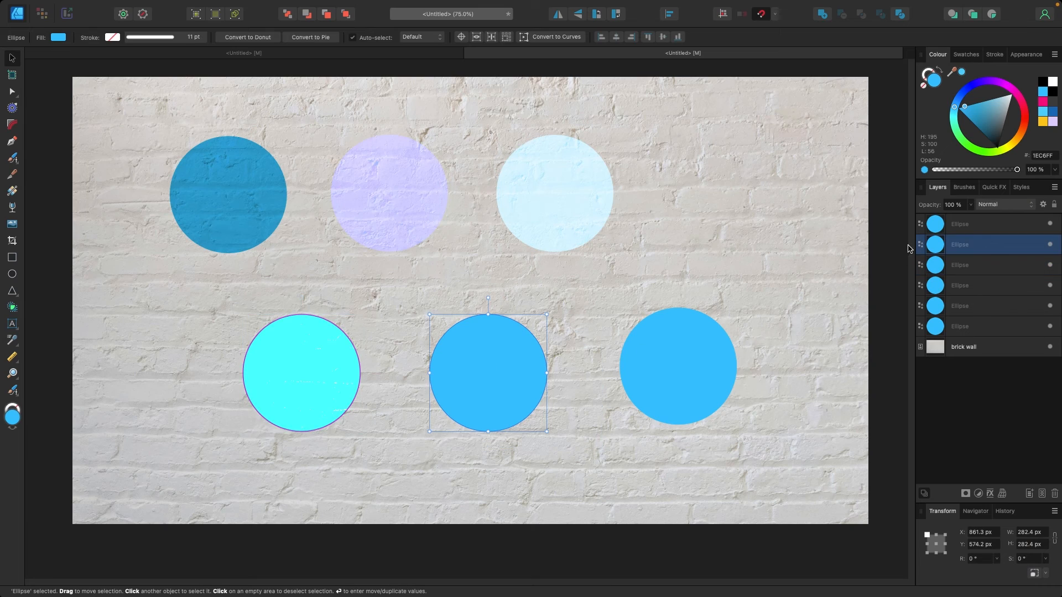
click(990, 210)
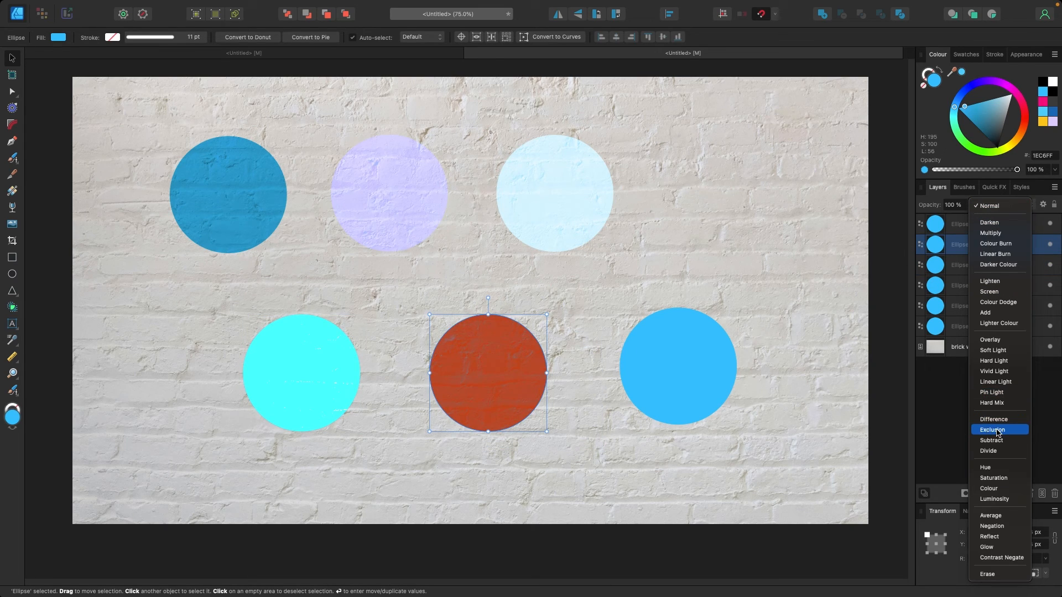
click(1003, 432)
Set the blend mode of the lower row's third circle to Colour and deselect everything
click(681, 383)
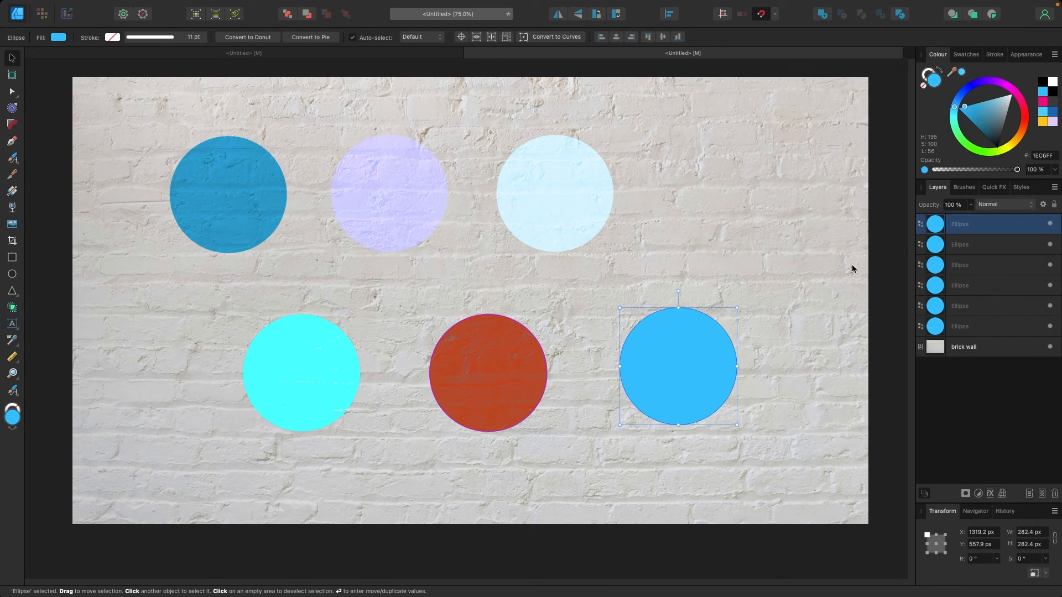
click(999, 206)
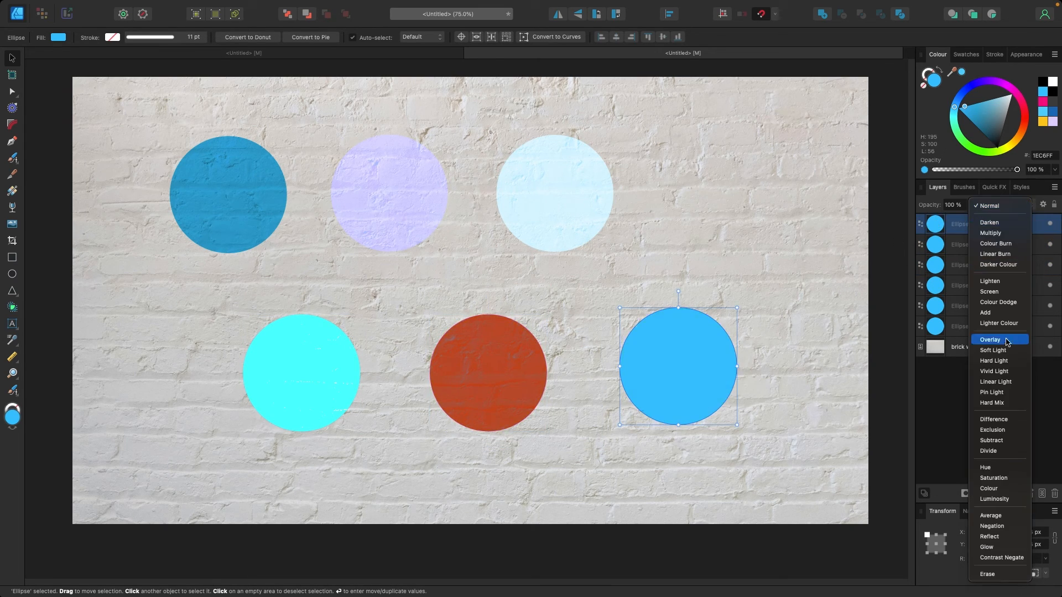
click(1007, 490)
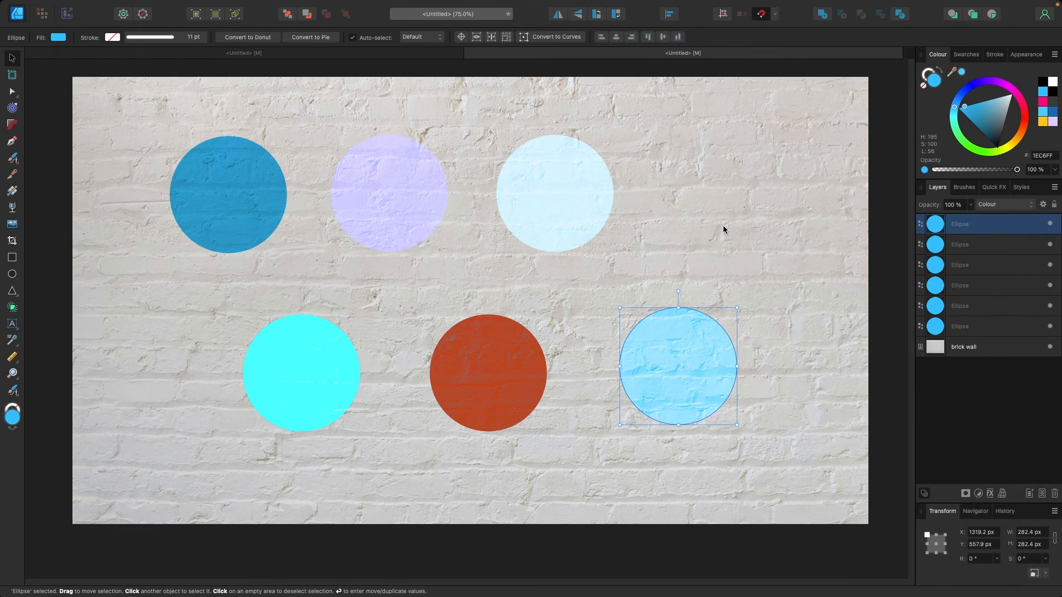
click(725, 230)
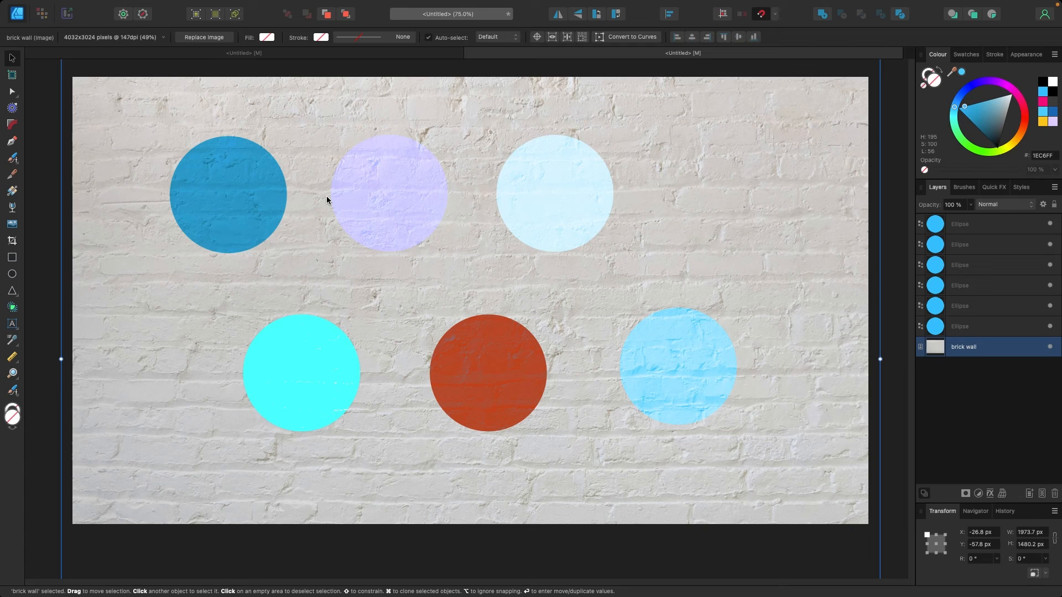
click(37, 208)
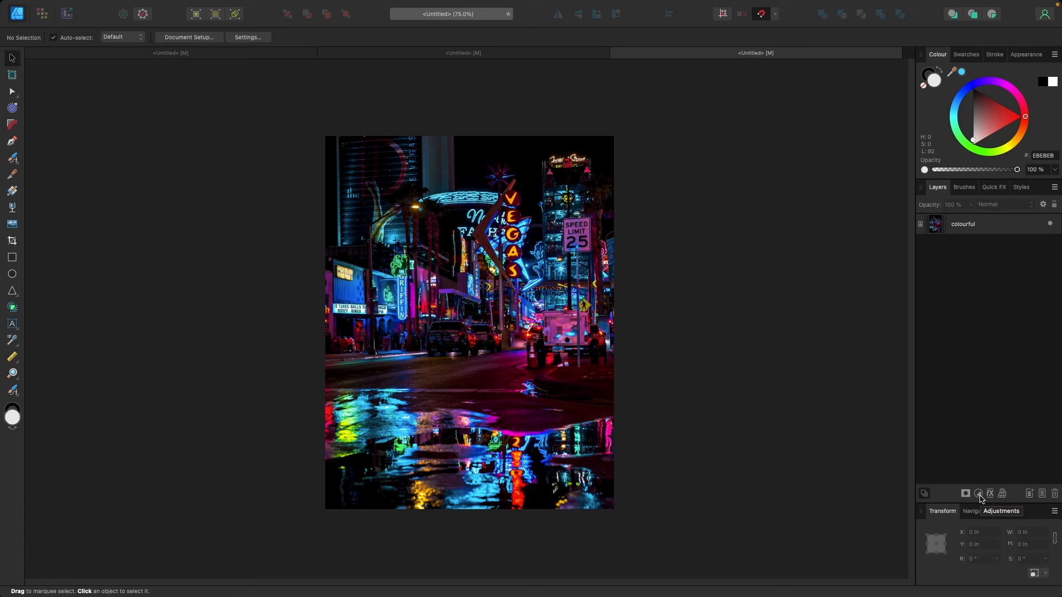
Add a Black and White adjustment to the colourful city photo, move it above the photo layer and nest it back inside
click(972, 225)
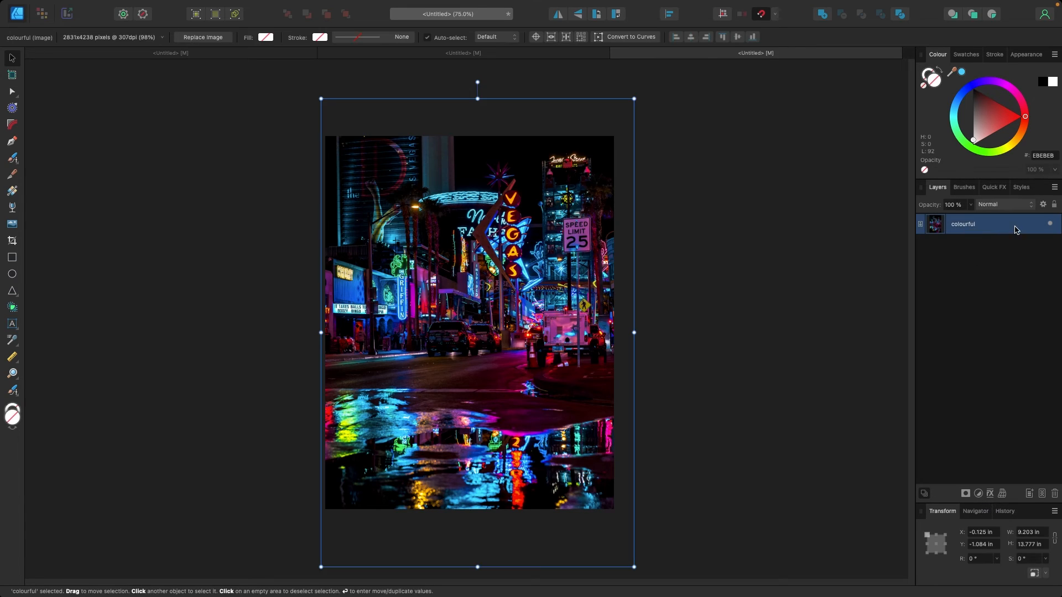
click(979, 496)
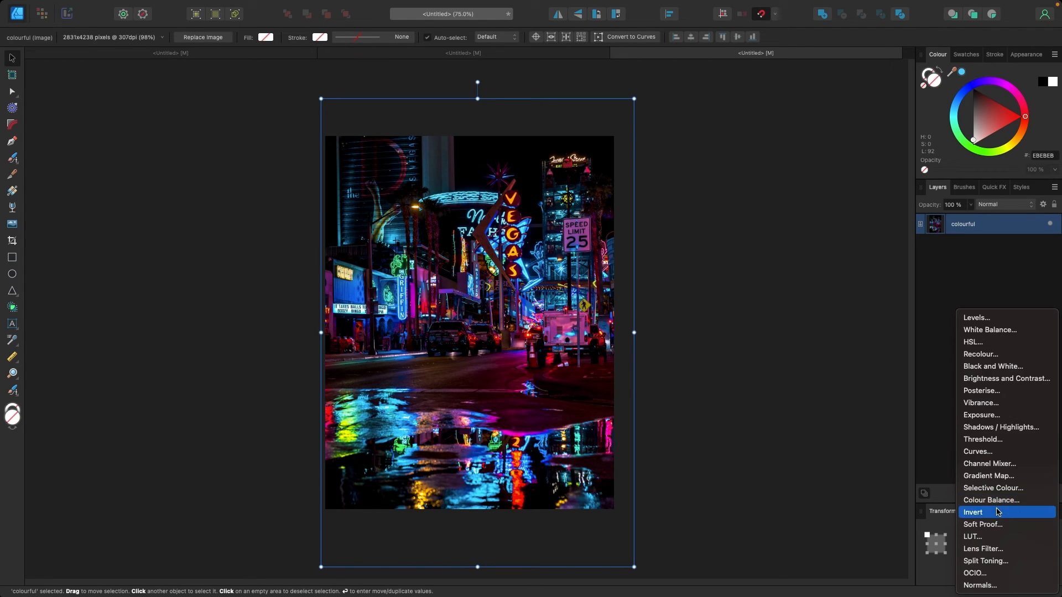
click(993, 368)
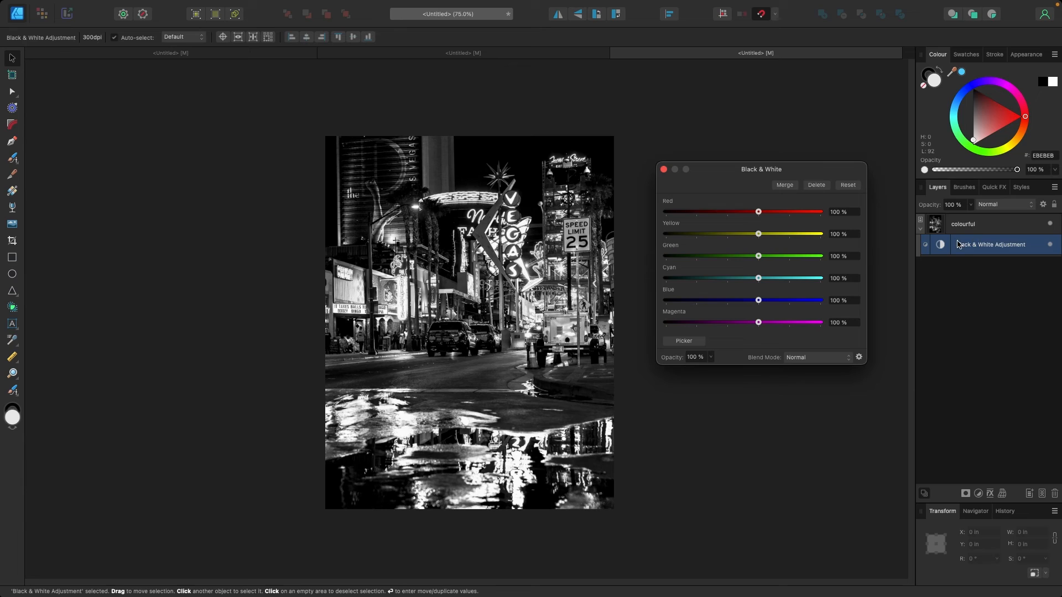
drag(961, 248, 965, 222)
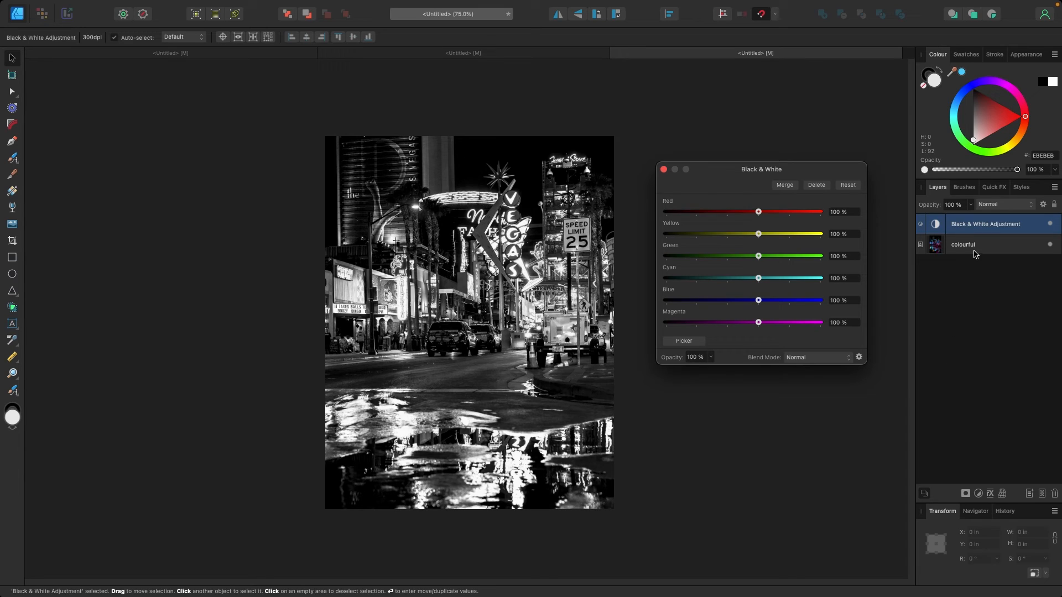
drag(984, 228, 984, 250)
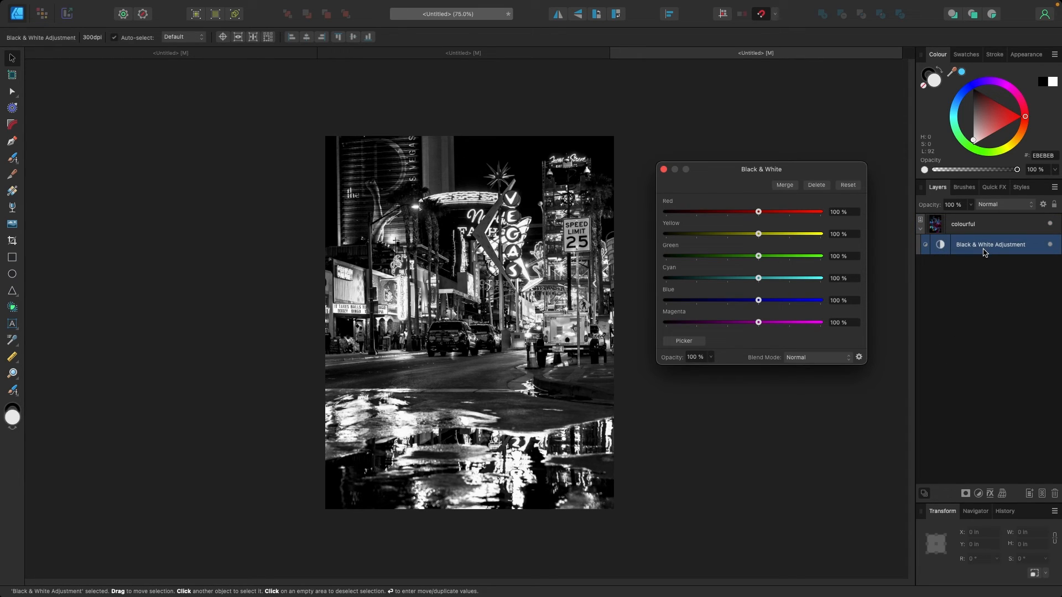
Try lowering the Black and White adjustment's red to 80%, yellow to 24% and green, reset the values and close its settings
drag(766, 176, 763, 177)
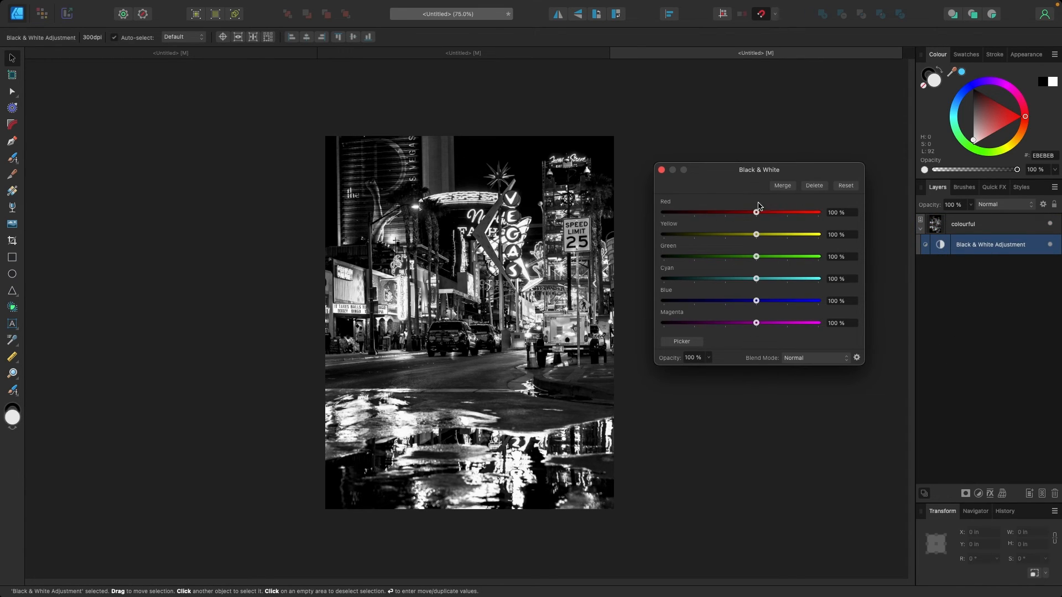
drag(756, 213, 743, 257)
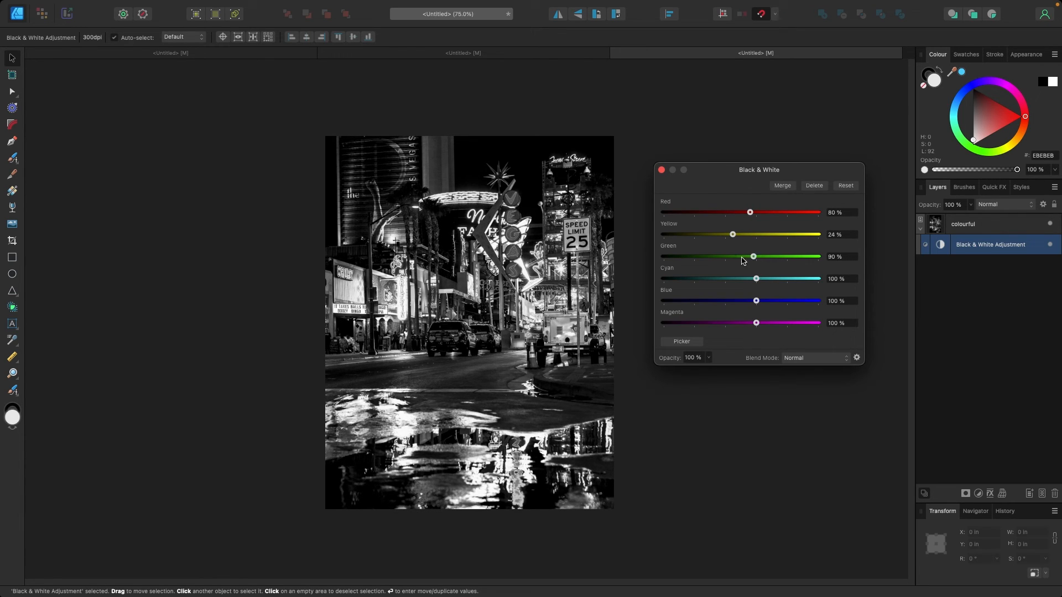
click(845, 186)
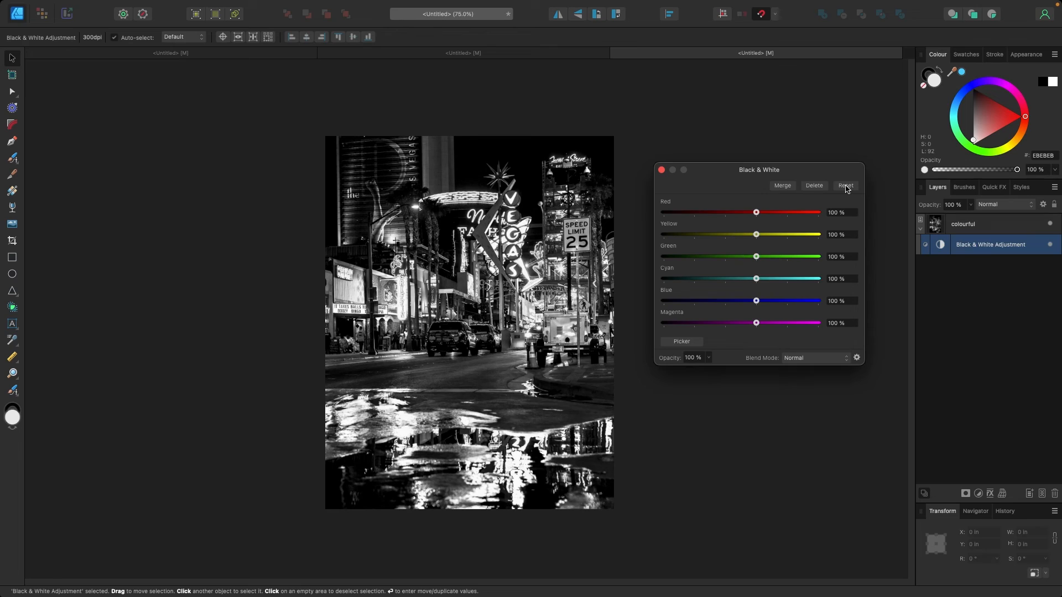
click(661, 170)
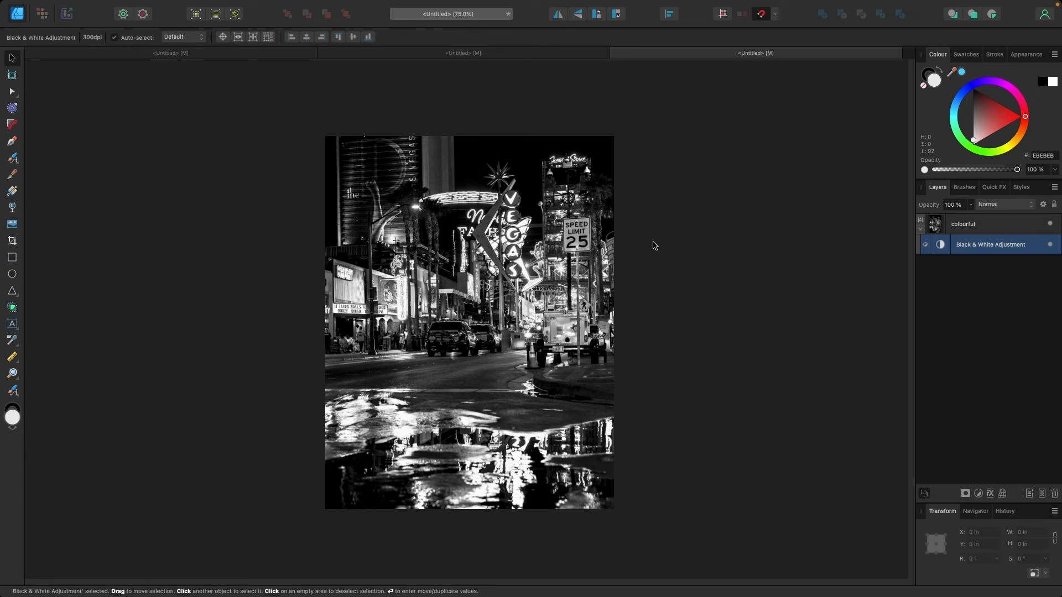
Reopen the Black and White adjustment, raise red to 155% and delete the adjustment
double_click(941, 249)
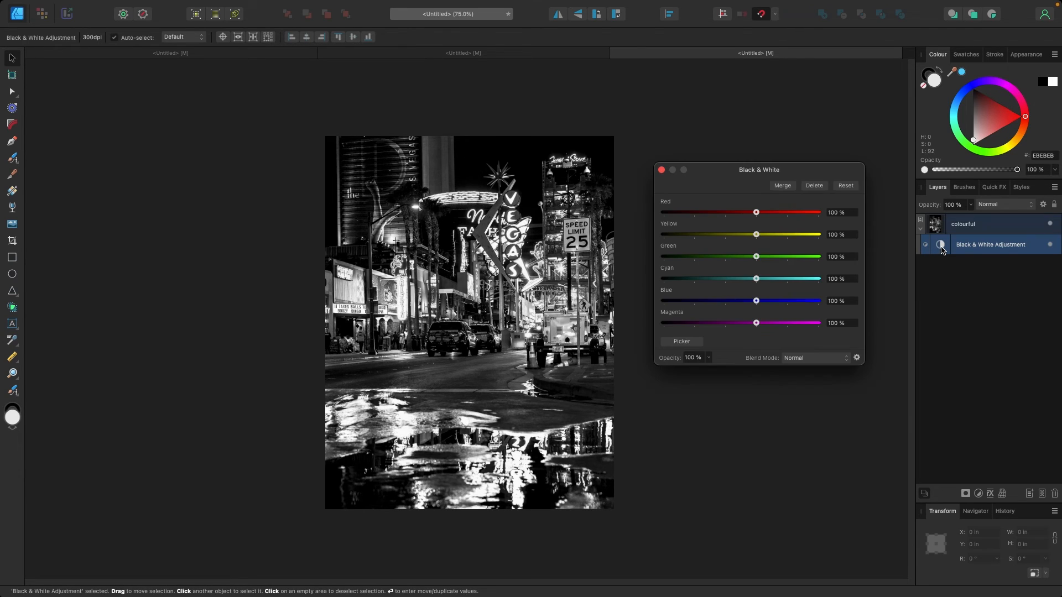
drag(756, 214, 773, 219)
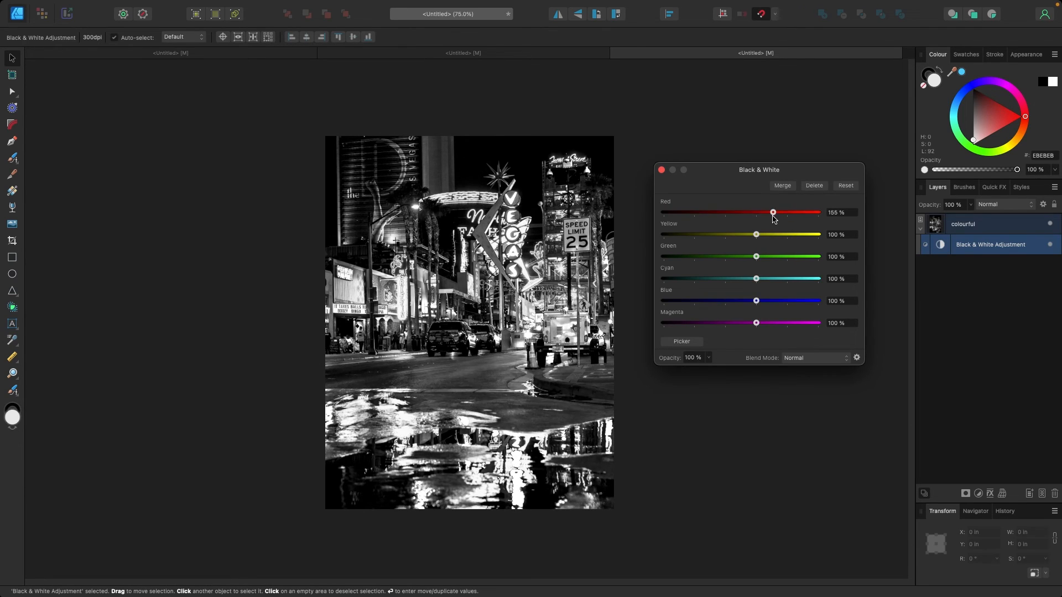
click(819, 187)
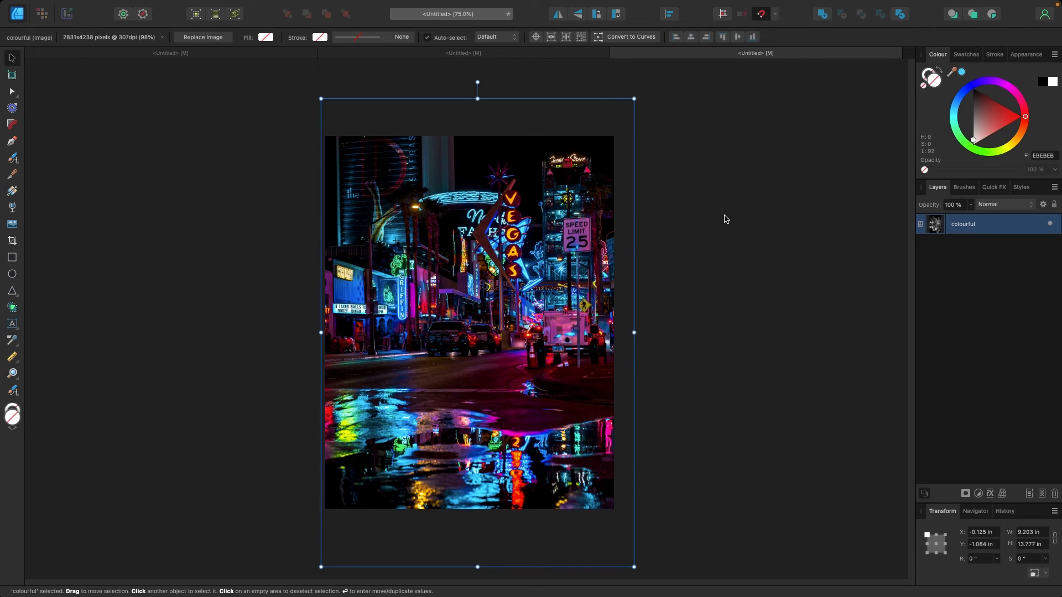
Add a Recolour adjustment to the city photo and set its hue to about 146°
click(1031, 469)
click(965, 232)
click(977, 492)
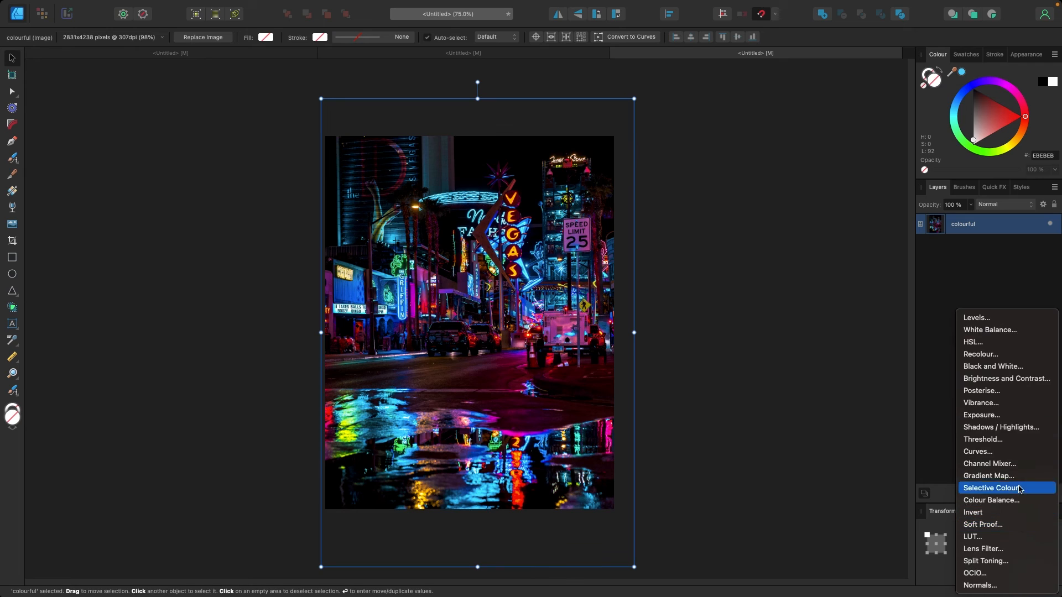
click(994, 359)
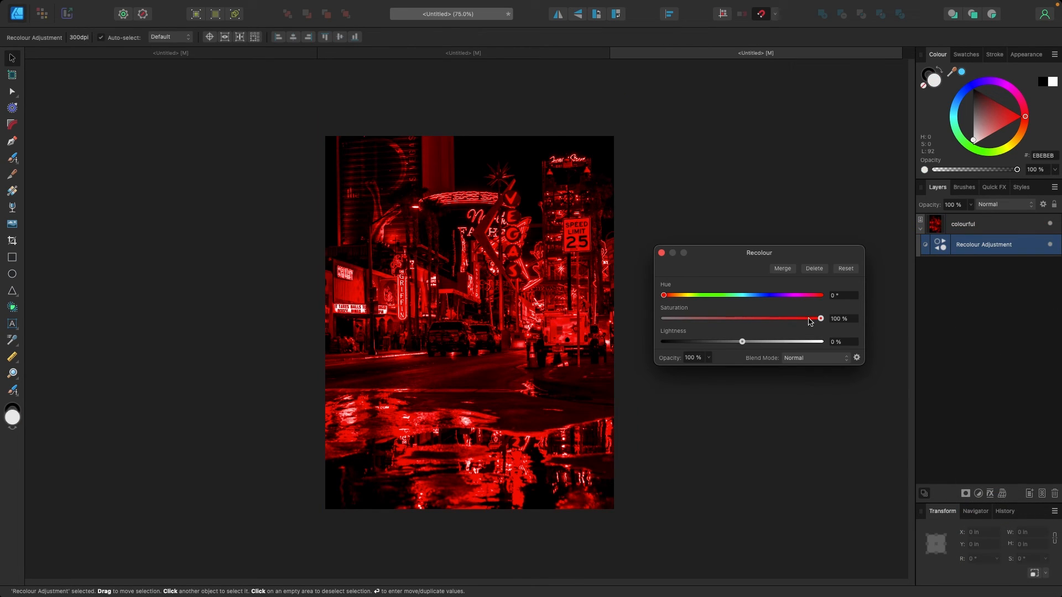
mouse_move(726, 299)
mouse_down()
mouse_move(755, 299)
mouse_move(727, 299)
mouse_up()
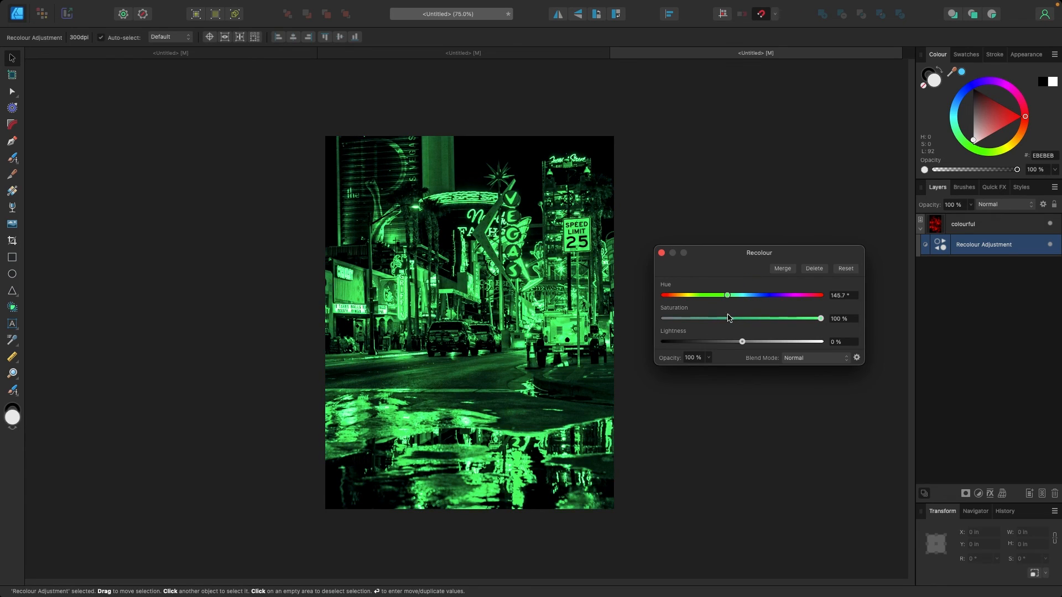
Try other blend modes on the Recolour adjustment, and set lightness to -8%, saturation to 49% and hue to about 144°
click(811, 360)
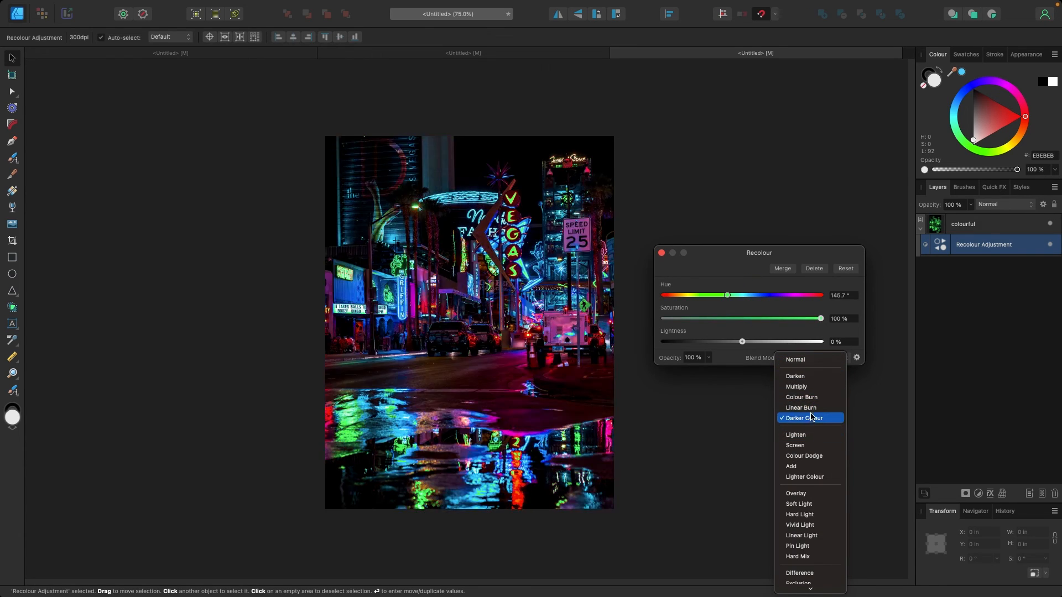
click(795, 376)
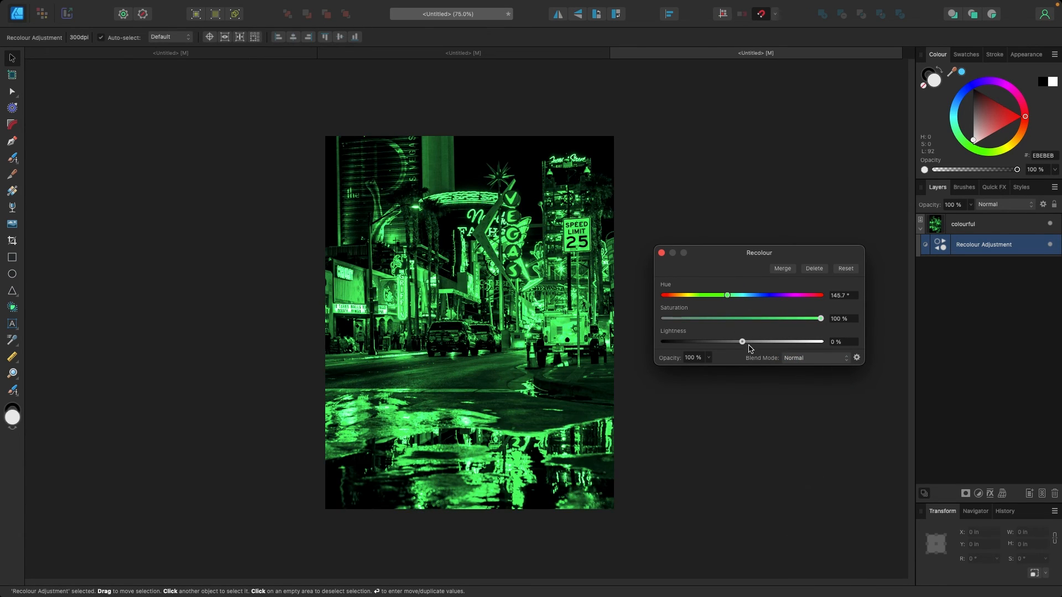
drag(746, 343, 737, 343)
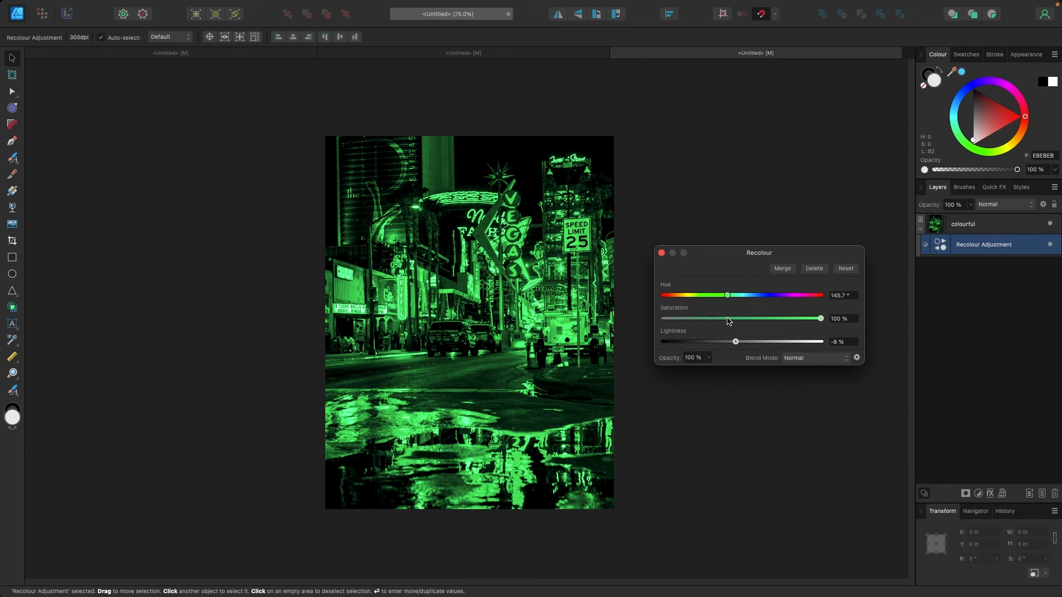
click(739, 319)
mouse_move(727, 296)
mouse_down()
mouse_move(746, 295)
mouse_move(726, 296)
mouse_up()
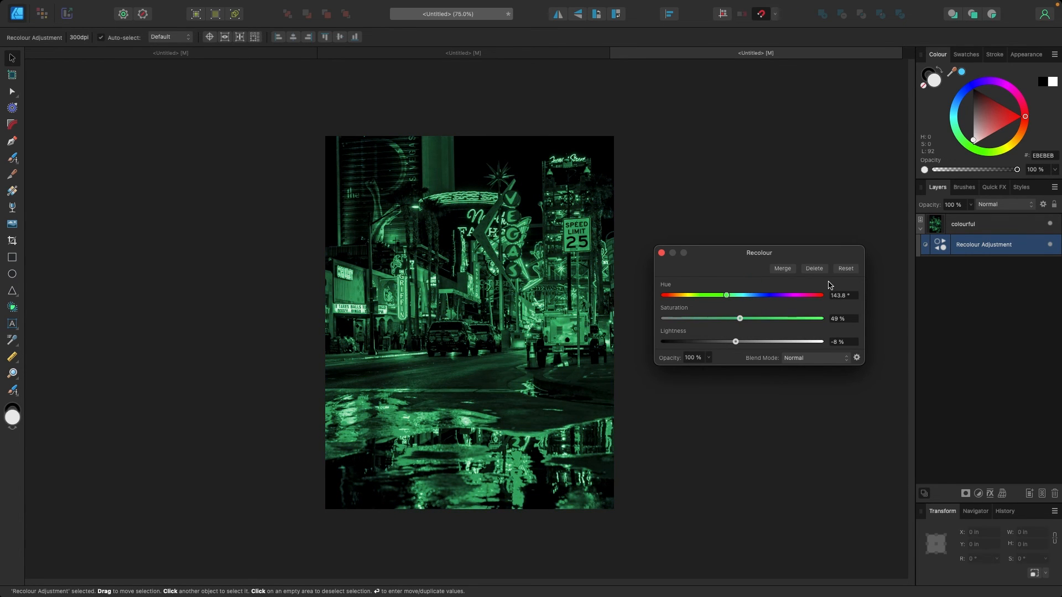
Reset the Recolour adjustment to its defaults and delete it from the city photo
click(841, 272)
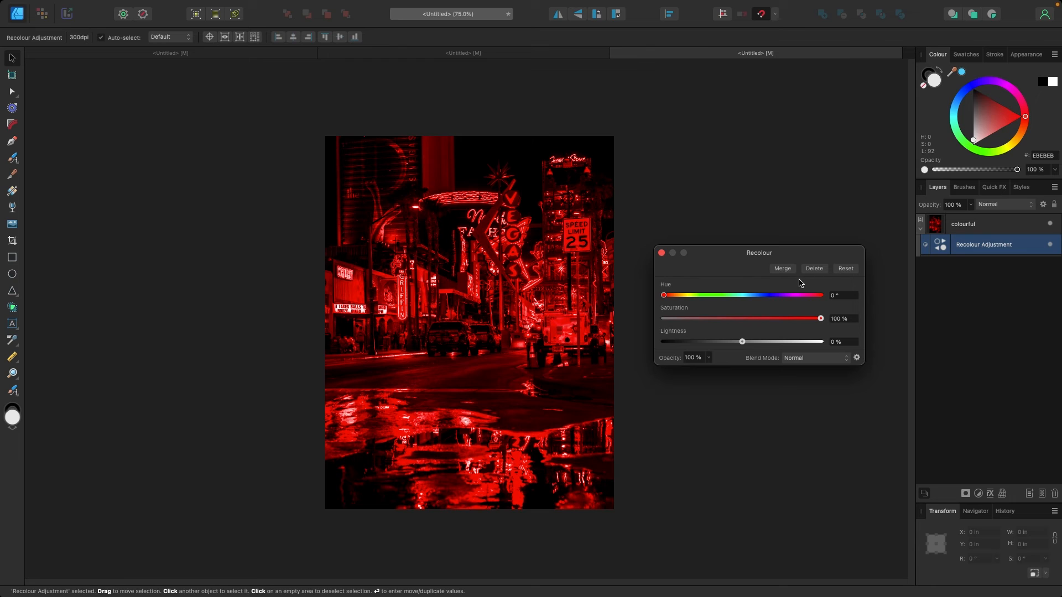
click(813, 268)
click(807, 276)
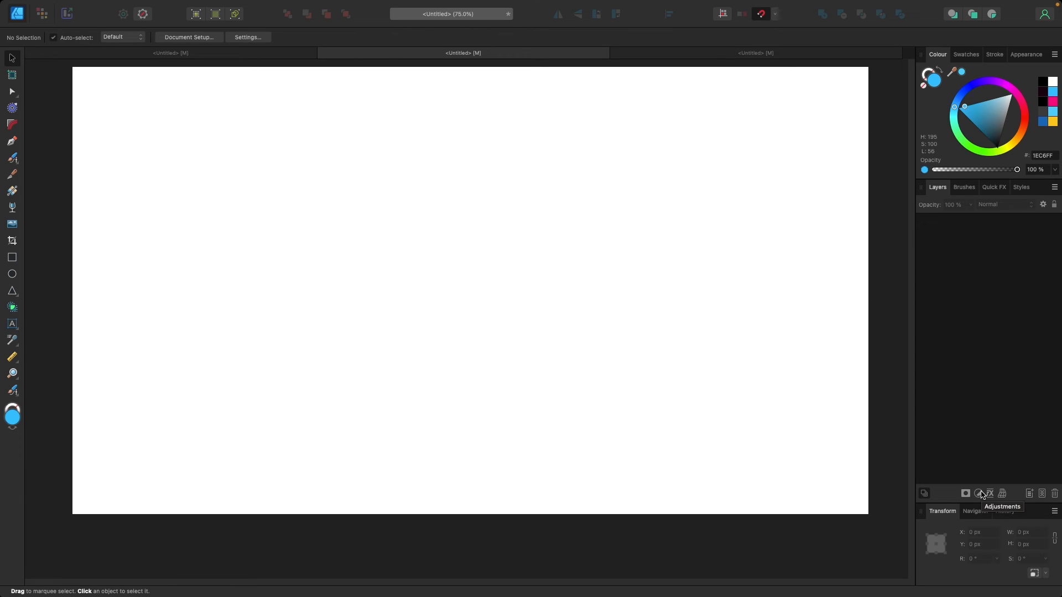
Add the art text "HEY" in blue Impact on the blank page, about 532 px wide
click(12, 324)
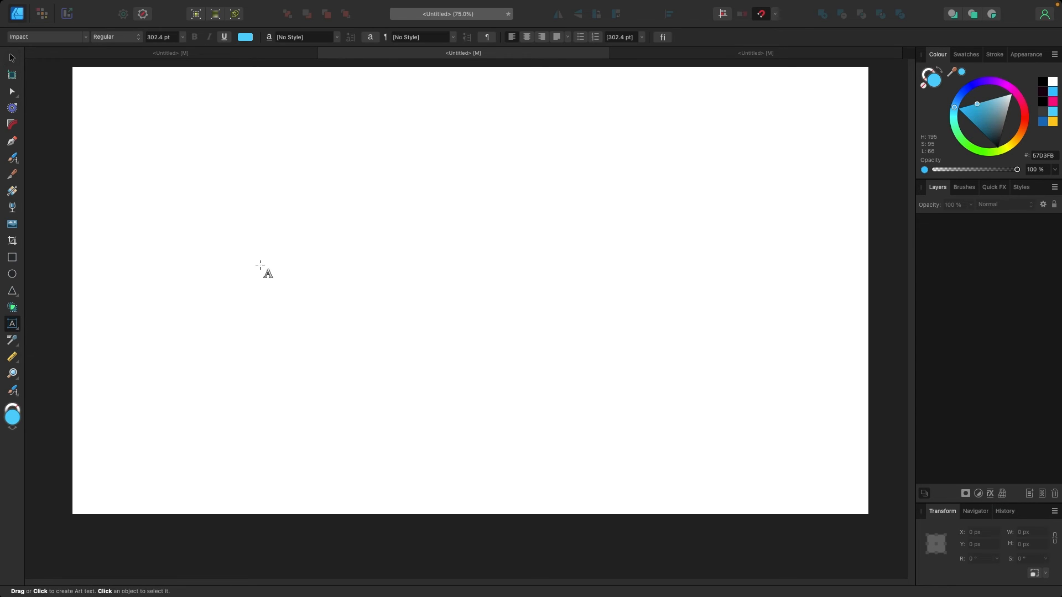
drag(244, 188, 336, 319)
text(HEY)
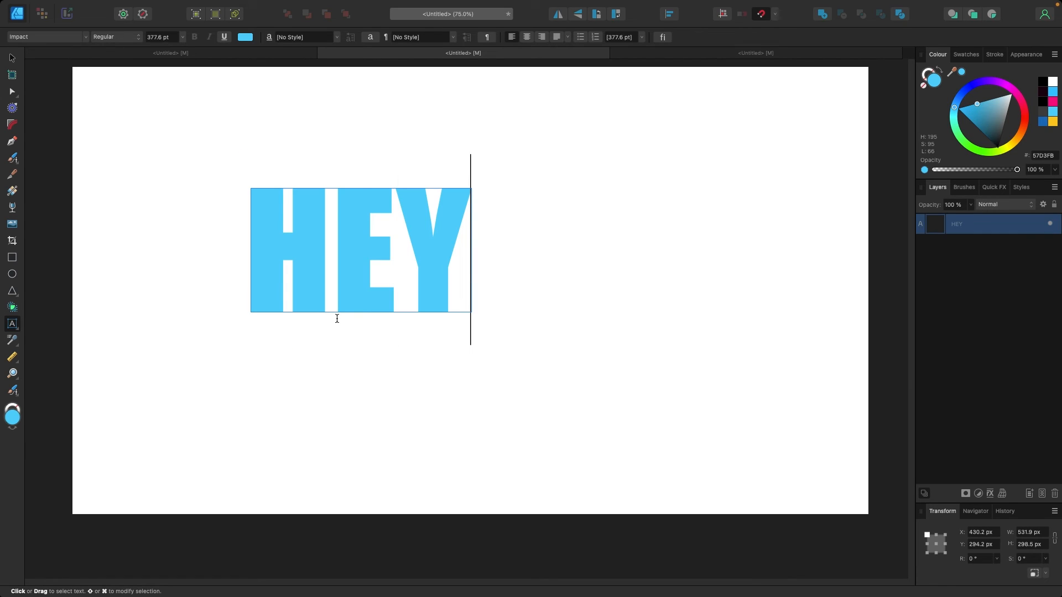
Enlarge the HEY text to about 761 px wide and move it to the upper middle of the page
key(Escape)
drag(471, 187, 568, 133)
drag(460, 213, 514, 232)
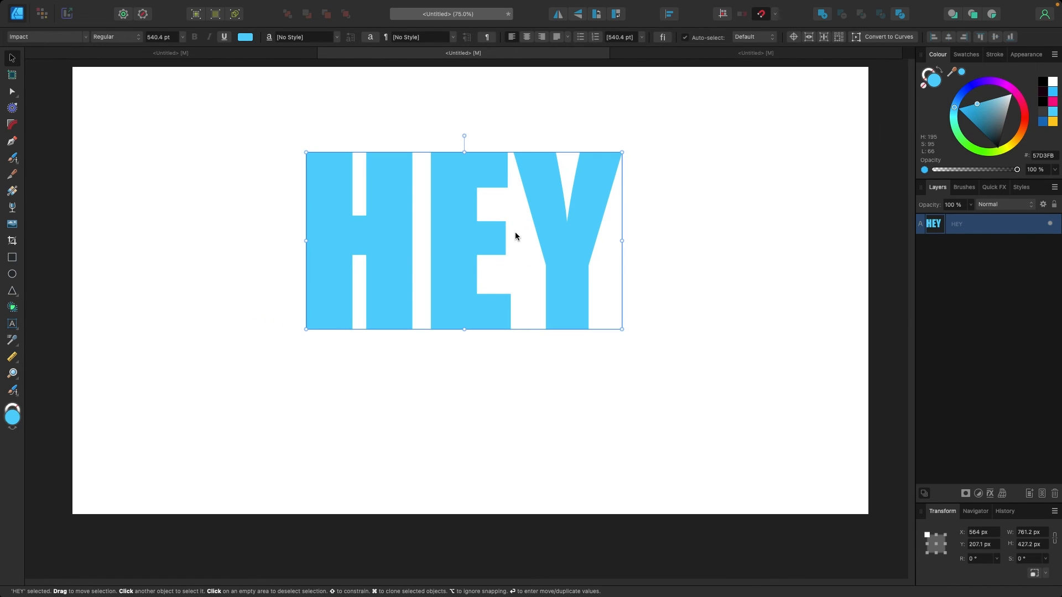
Add a black outline layer effect to the HEY text, aligned outside with a radius of about 14.1 px
click(990, 494)
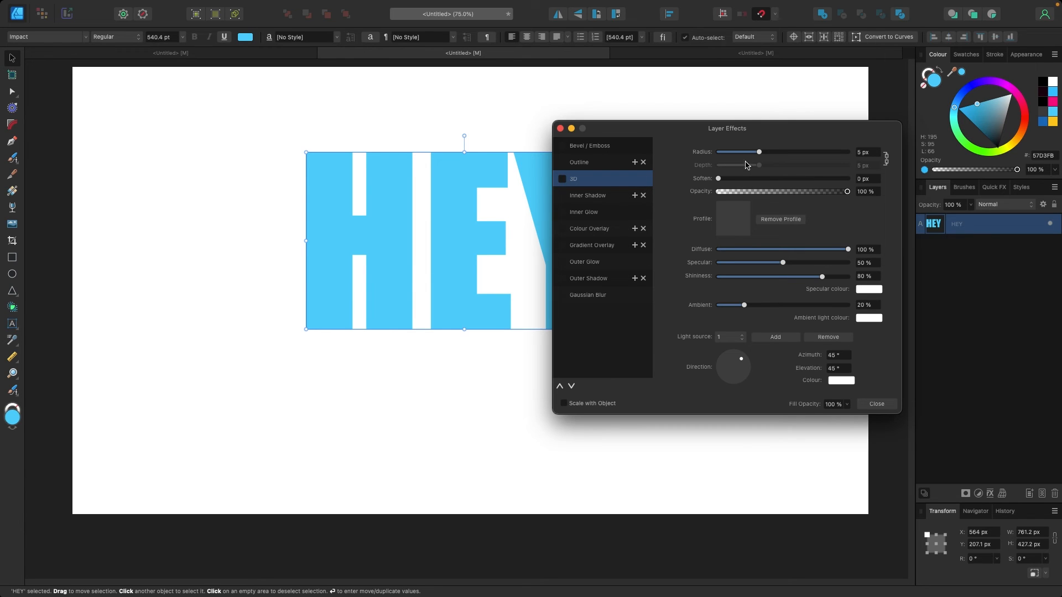
drag(739, 138, 818, 139)
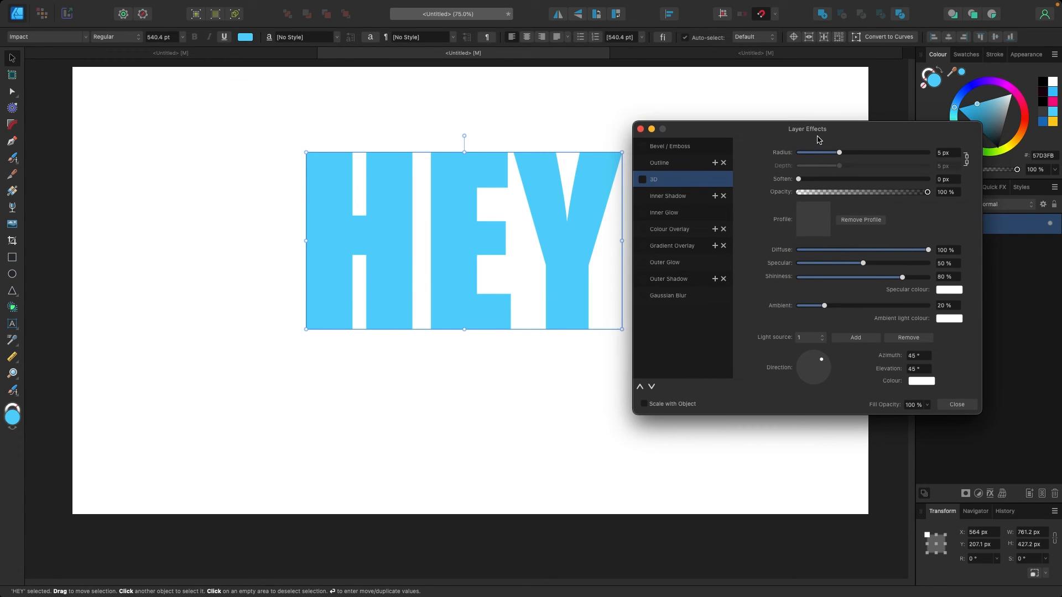
click(672, 165)
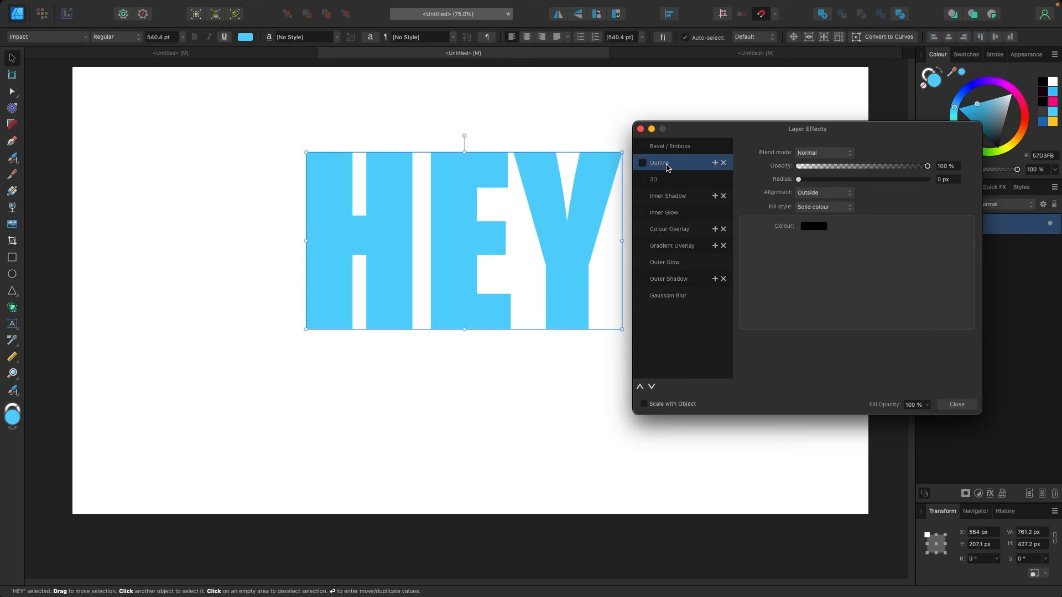
click(642, 163)
drag(797, 179, 864, 191)
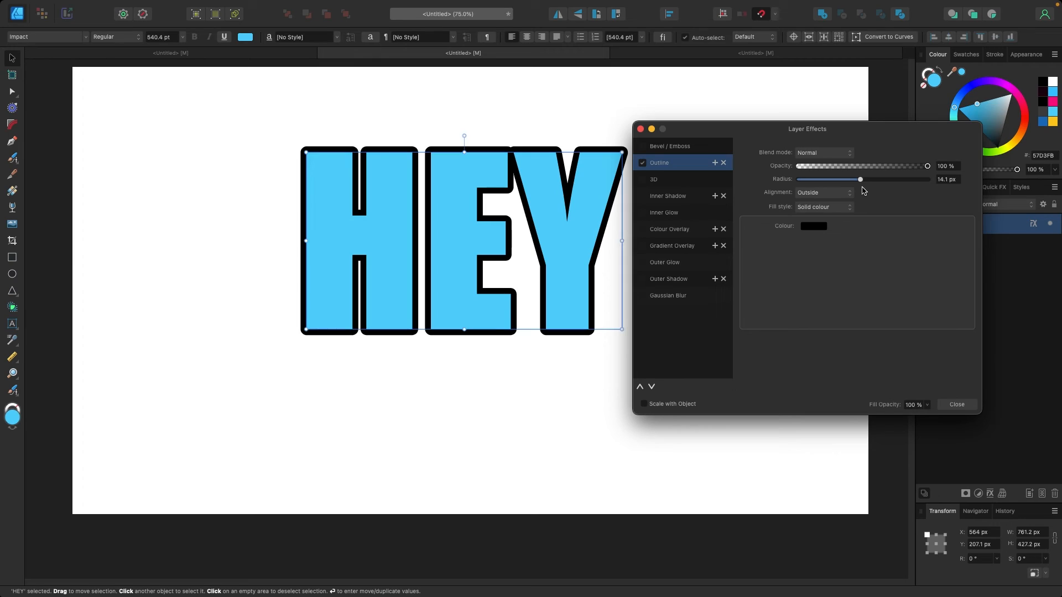
Add a second outline effect to the HEY text in red FF0009 with a radius of about 27.4 px
click(714, 163)
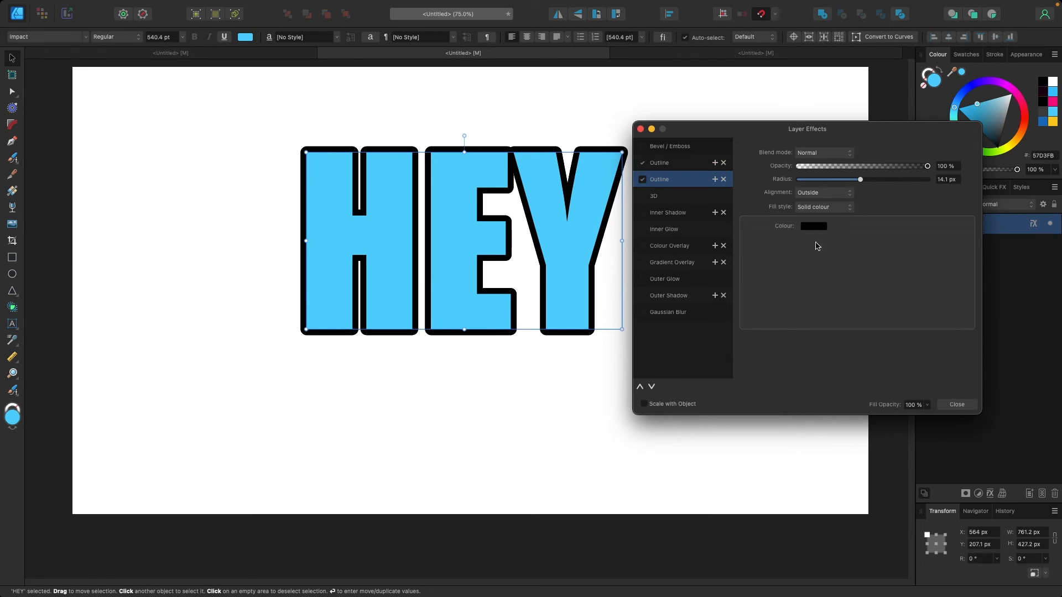
click(815, 227)
click(811, 300)
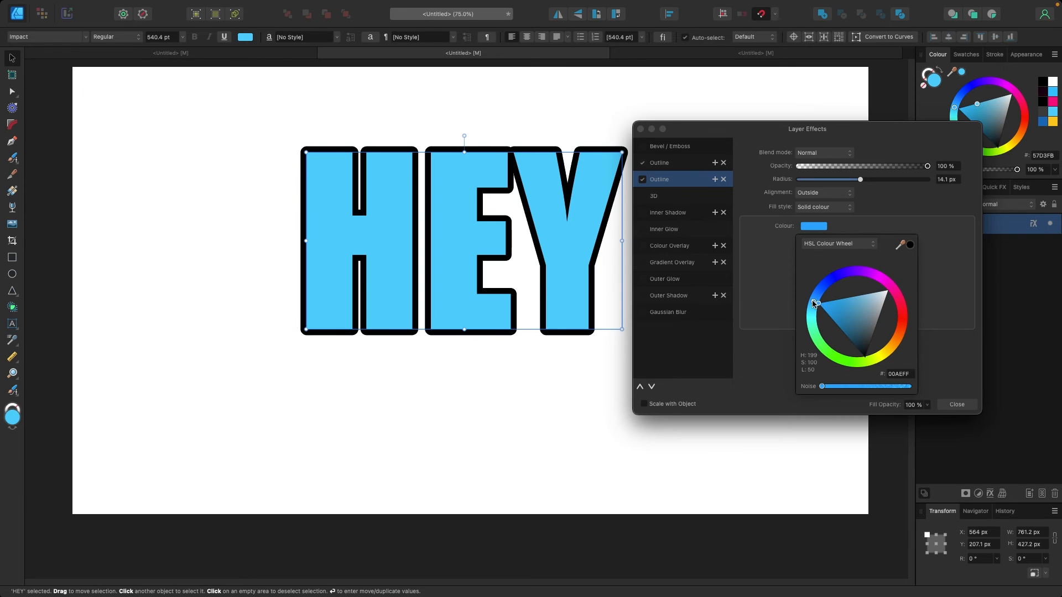
drag(884, 281, 910, 314)
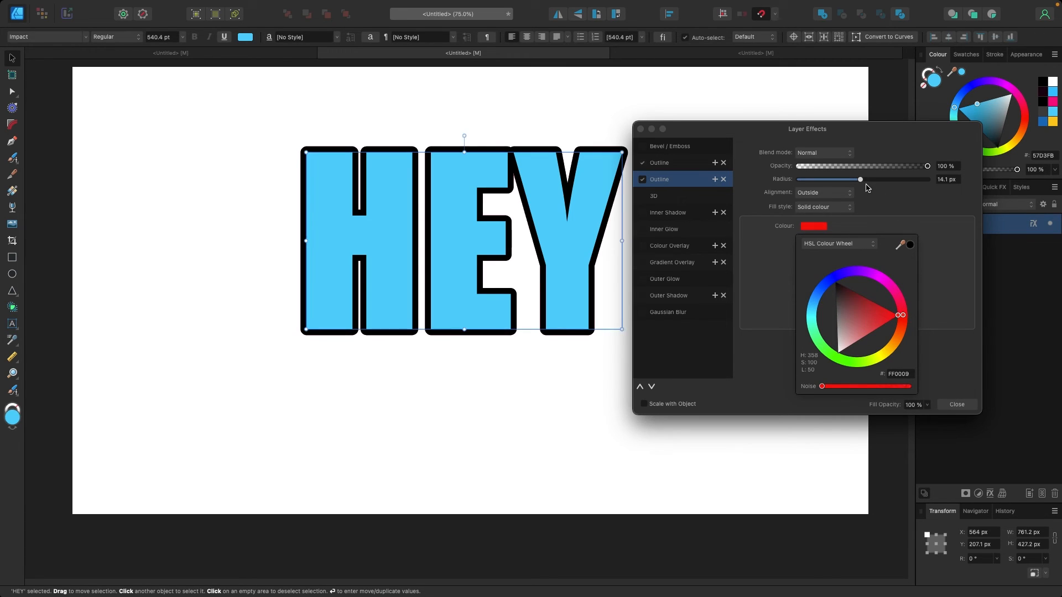
drag(860, 179, 882, 182)
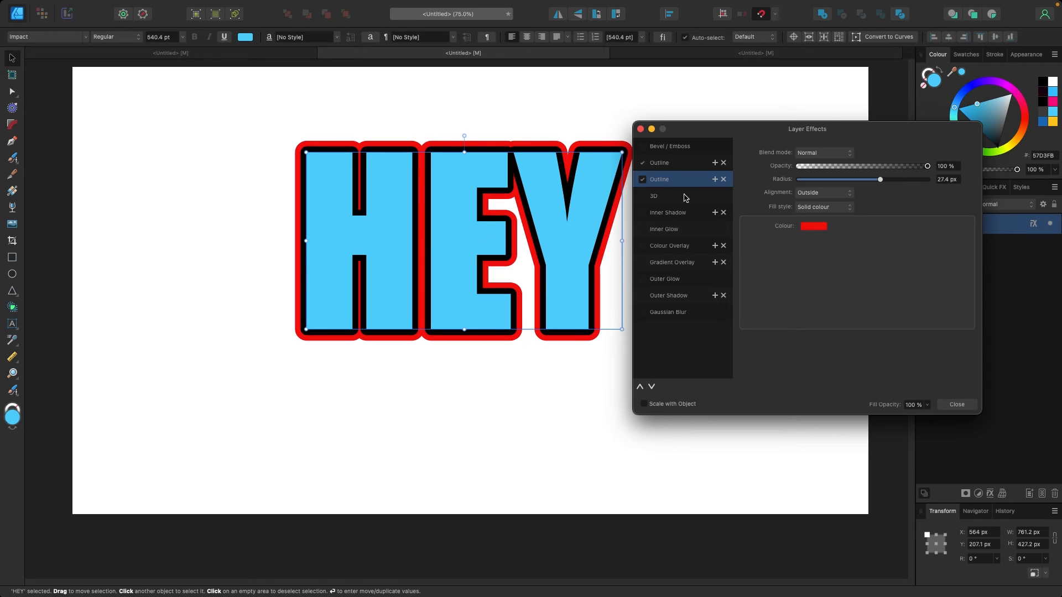
Remove the red outline effect from the HEY text and turn off the black one
click(723, 180)
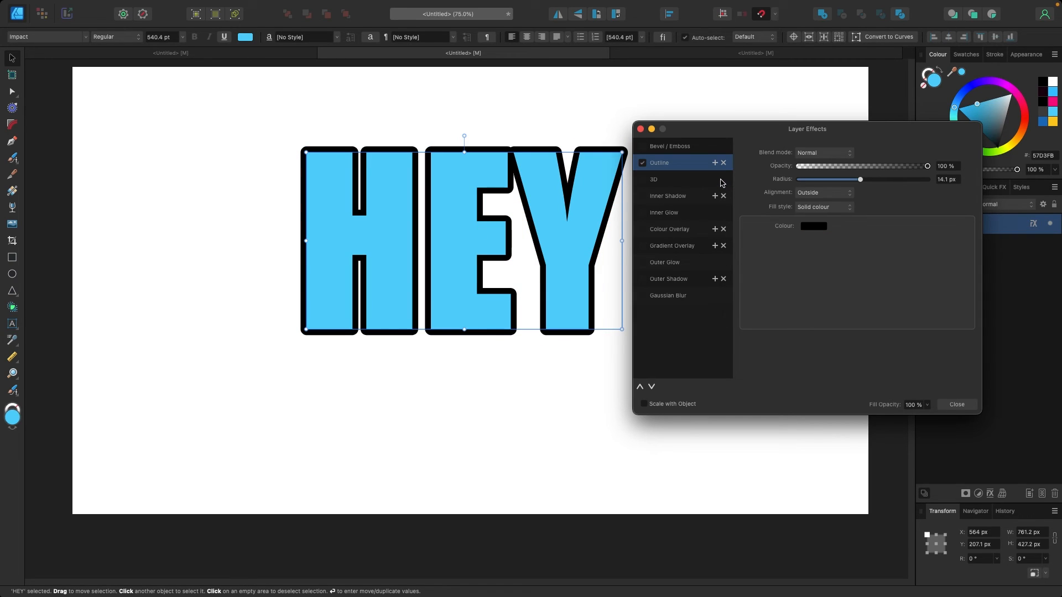
click(642, 162)
Enable an outer glow on the HEY text, colour it magenta FF00E8 and increase its radius
click(674, 262)
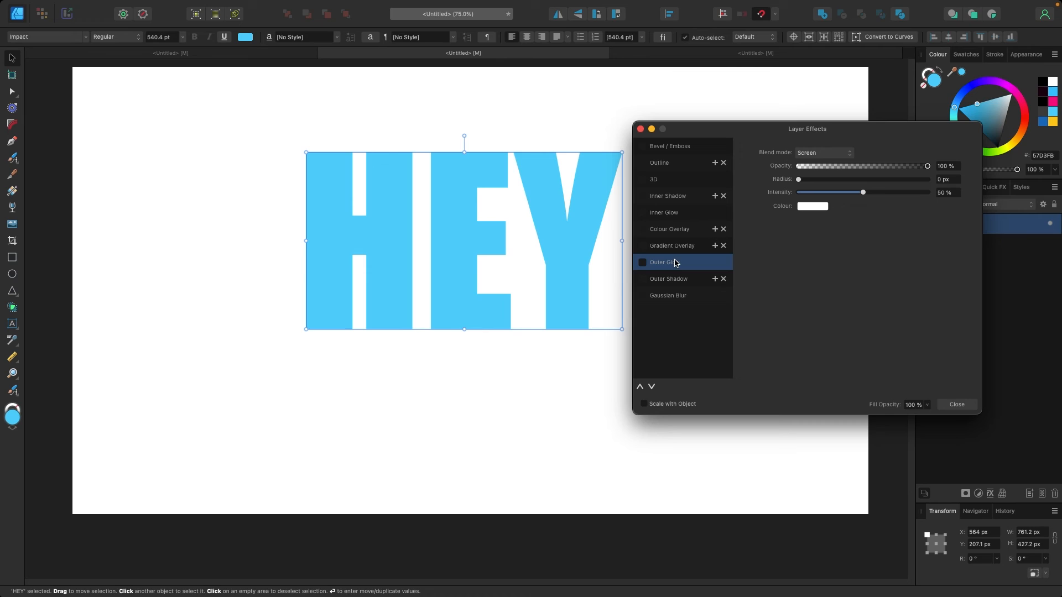
click(642, 263)
click(810, 209)
drag(854, 254, 879, 259)
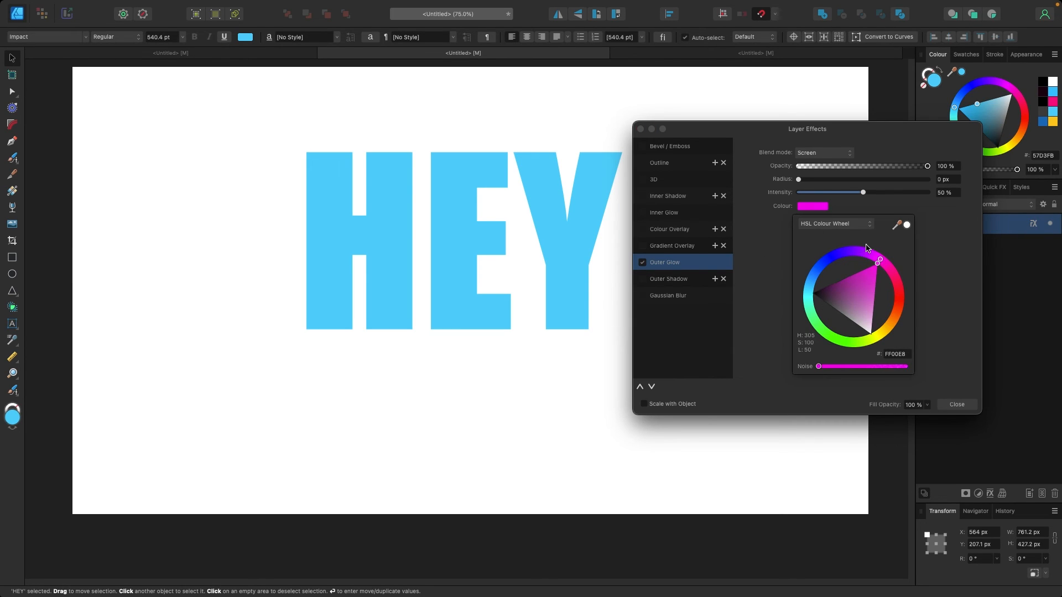
drag(808, 180, 845, 195)
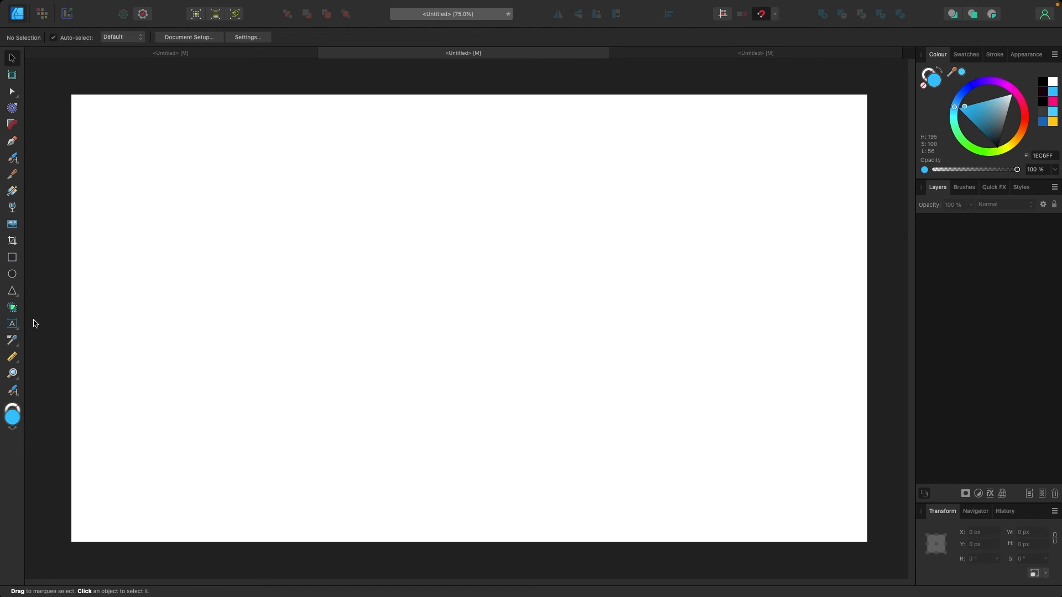
Add the art text "WARP" in blue Impact and scale it to about 1232 px wide near the middle of the page
click(13, 323)
drag(160, 211, 317, 410)
text(WARP)
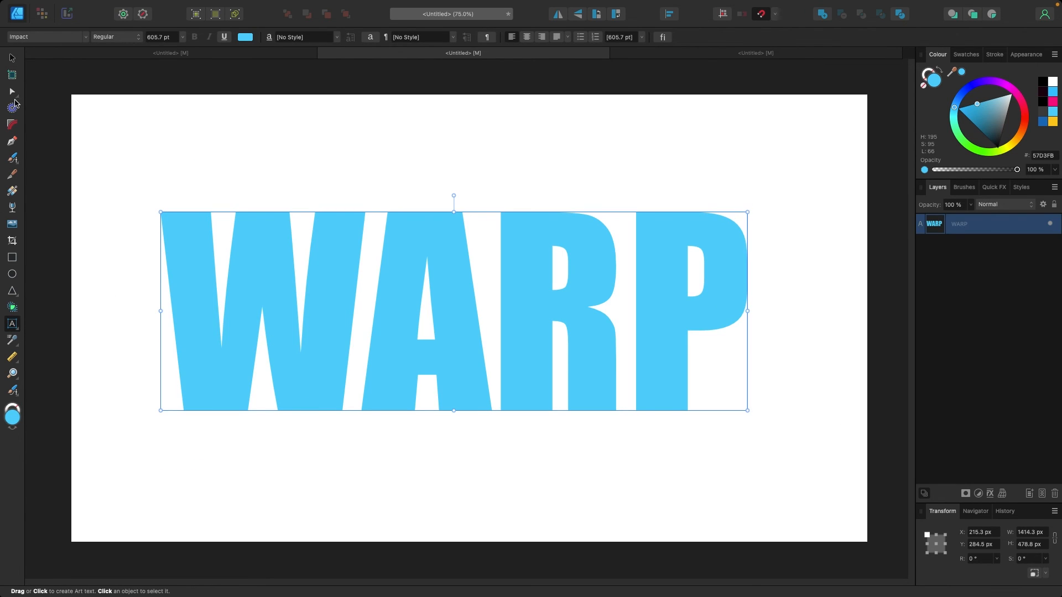
click(12, 58)
drag(747, 212, 661, 237)
drag(584, 282, 607, 266)
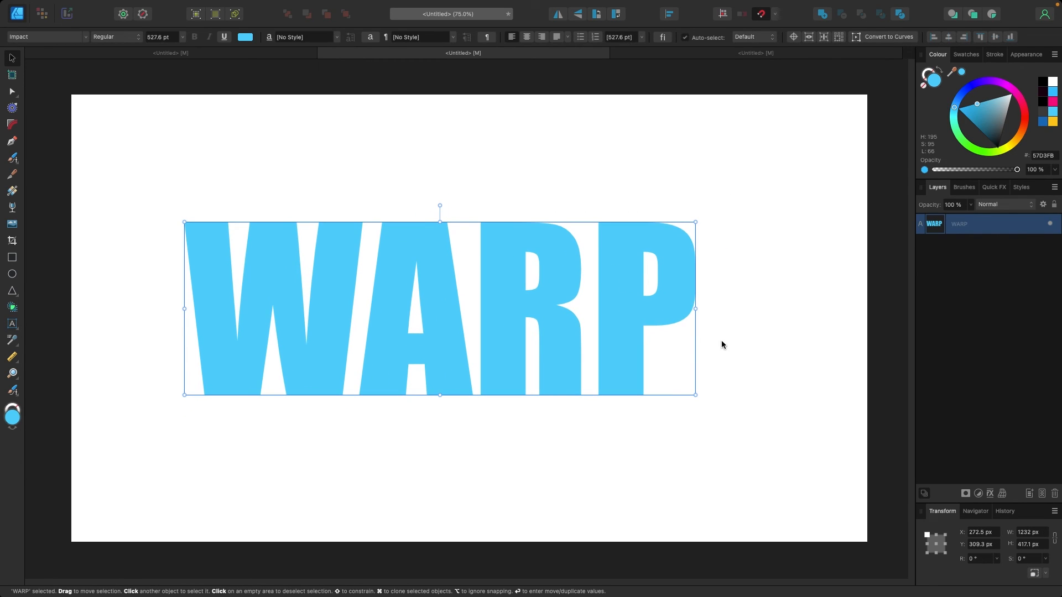
Apply a Quad warp to the WARP text, pulling its upper-right corner up and outward and its lower-right corner slightly outward
click(1003, 497)
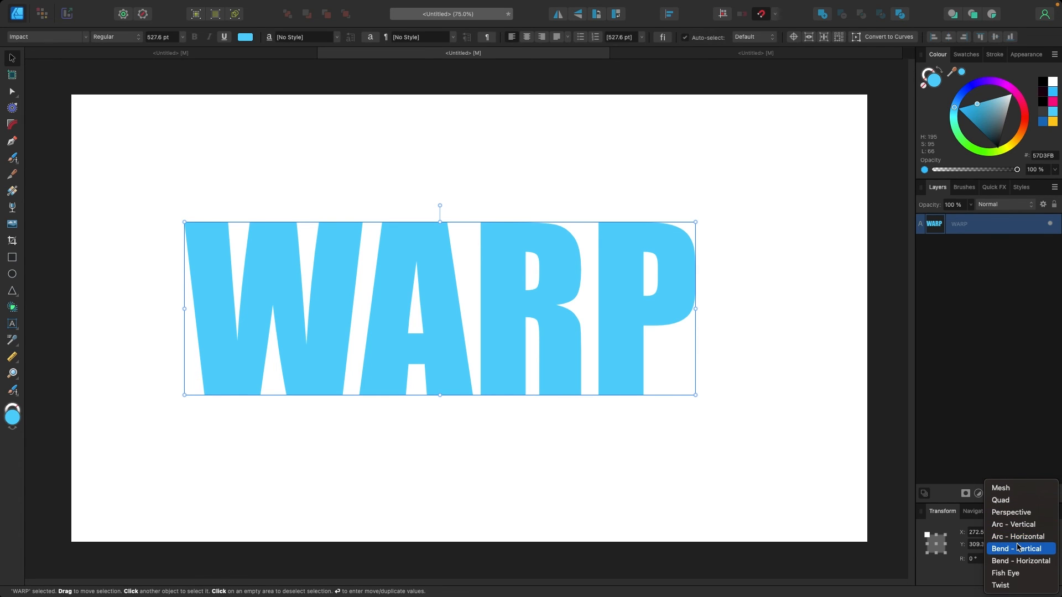
click(1005, 499)
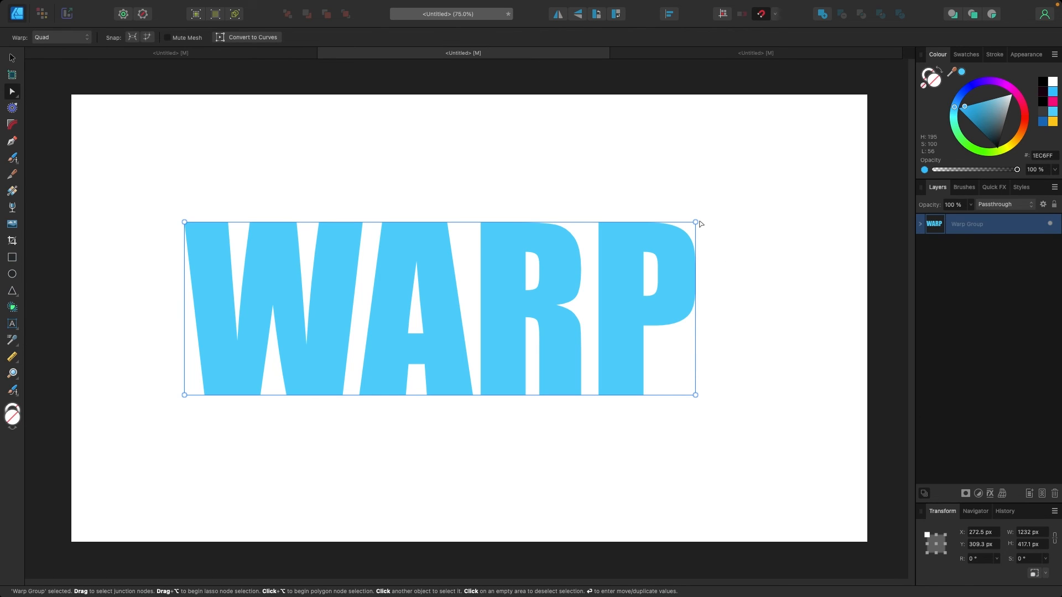
drag(696, 223, 742, 133)
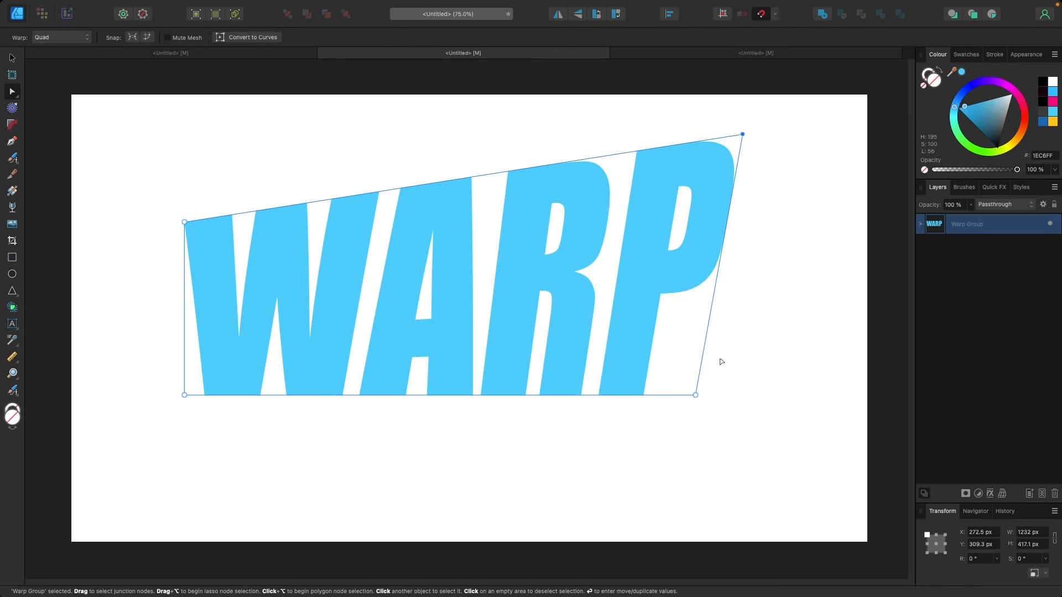
mouse_move(695, 395)
mouse_down()
mouse_move(718, 408)
mouse_move(705, 397)
mouse_up()
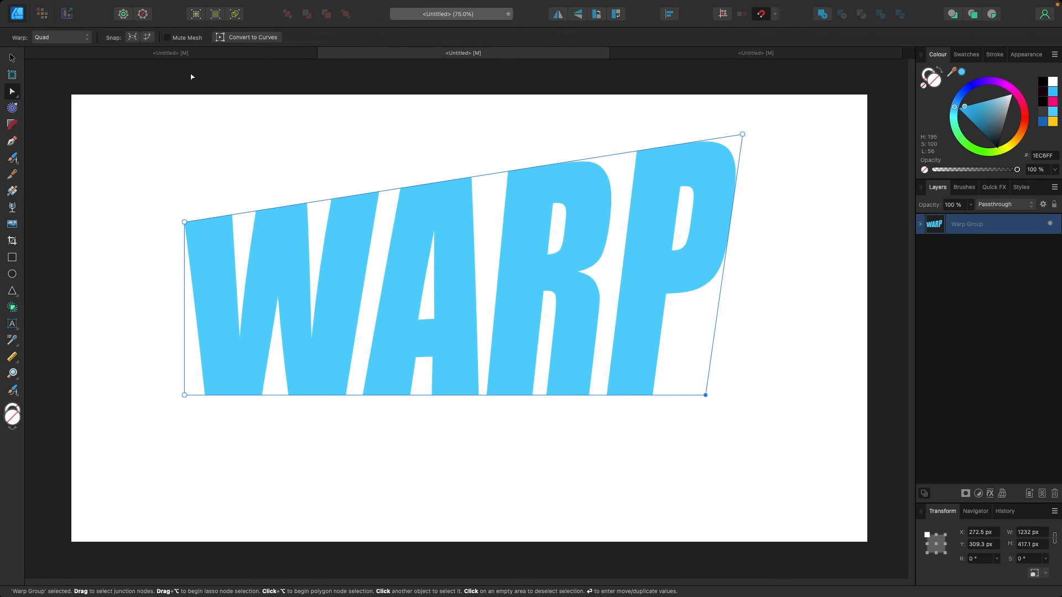
Try the Perspective, Arc - Vertical, Bend - Vertical and Bend - Horizontal warps on the WARP text, ending with Fish Eye
click(87, 39)
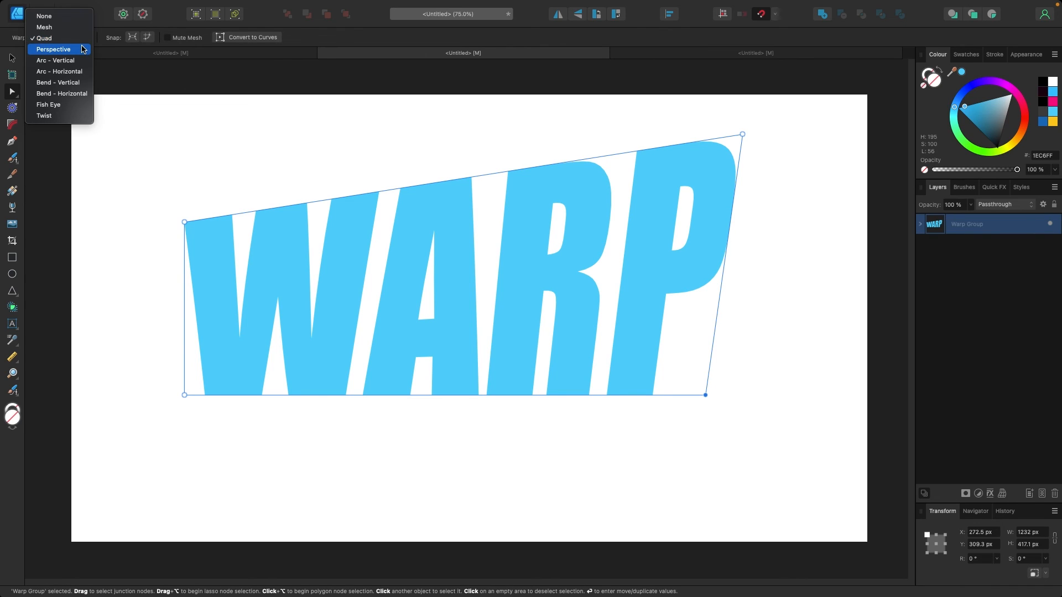
click(83, 49)
click(82, 43)
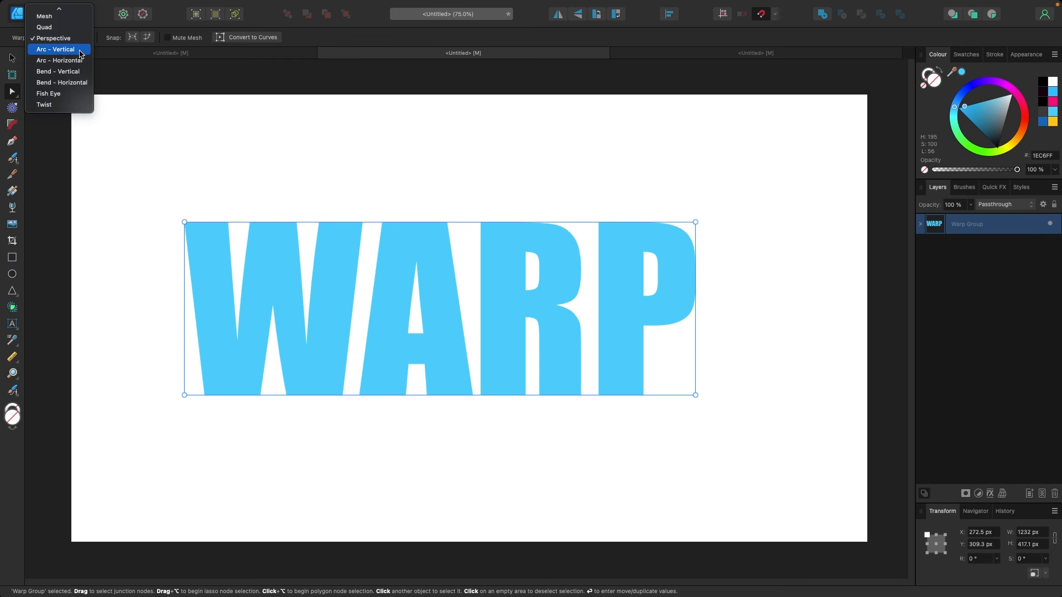
click(80, 50)
click(84, 42)
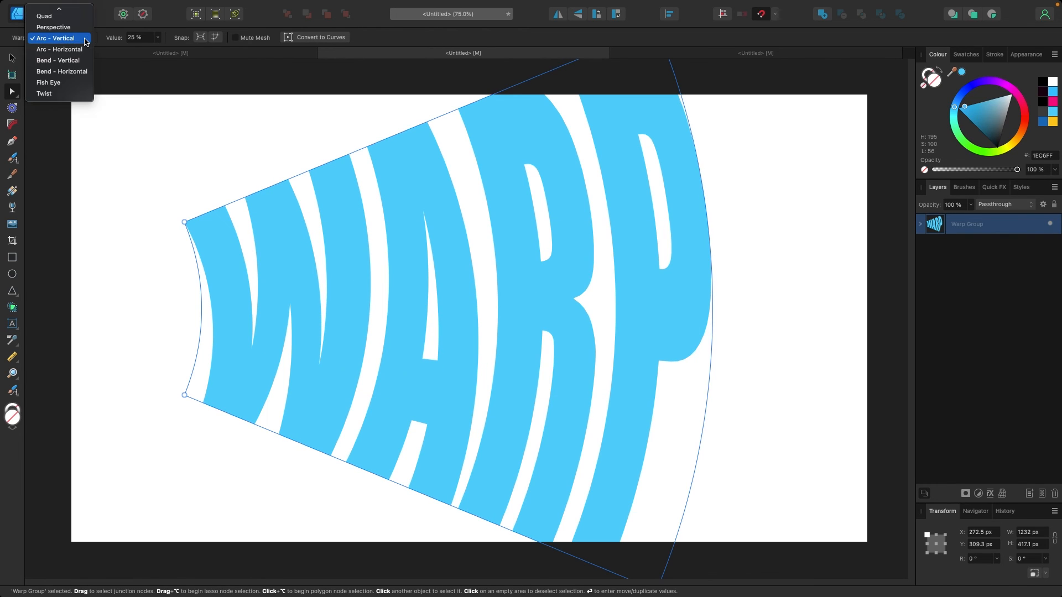
click(77, 60)
click(84, 39)
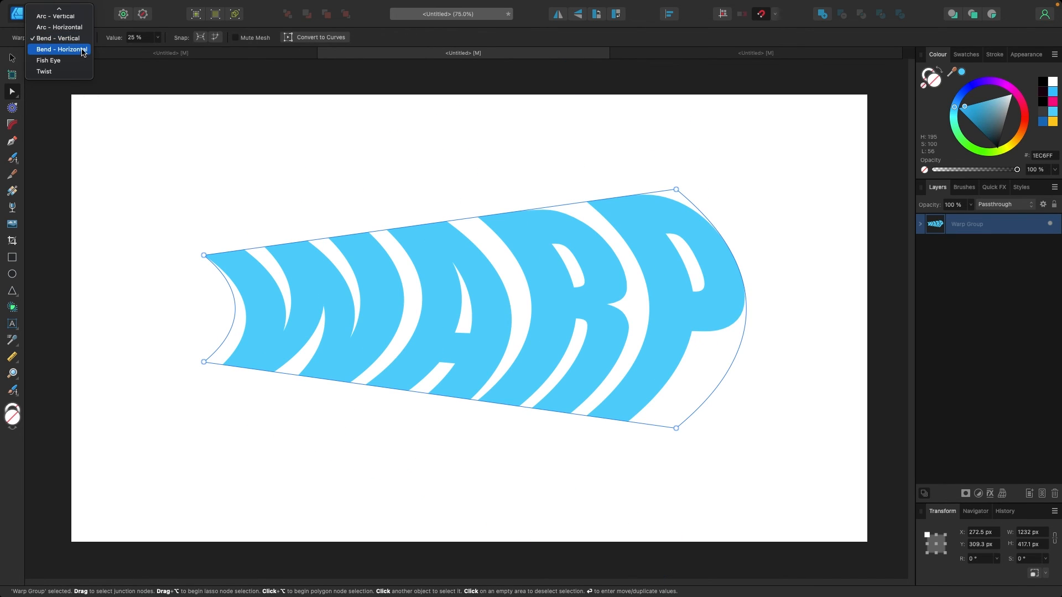
click(82, 52)
click(83, 39)
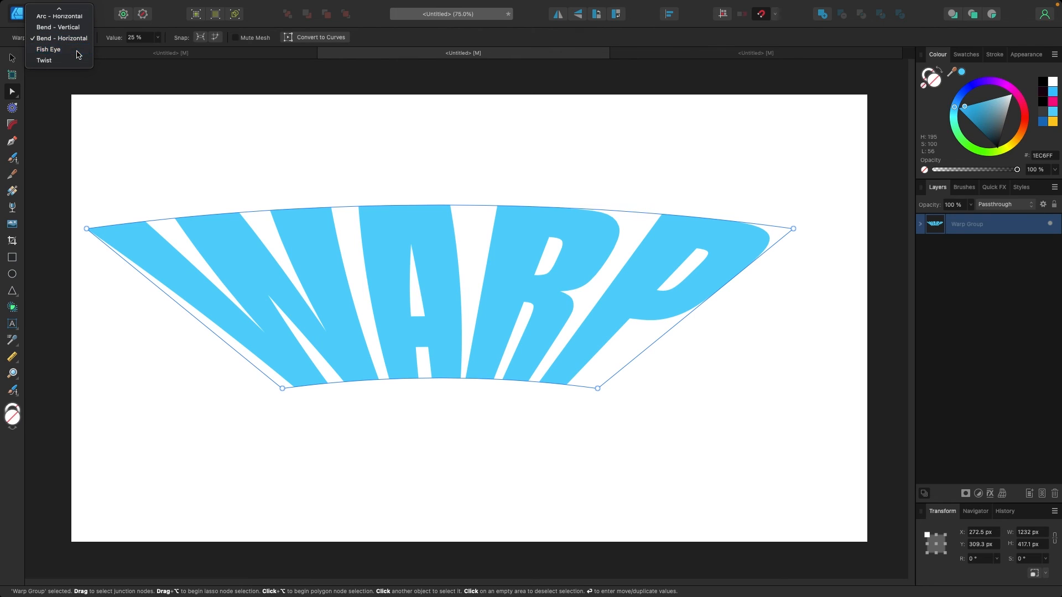
click(78, 49)
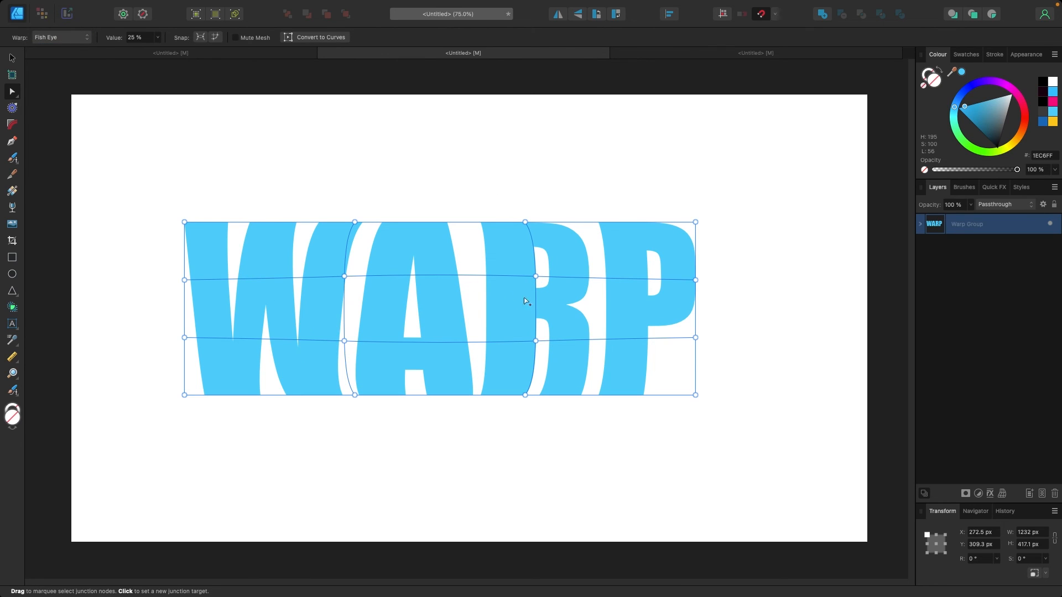
Distort the WARP text's mesh by moving its upper-right corner and two upper inner junctions, and reset the mesh
drag(695, 222, 726, 186)
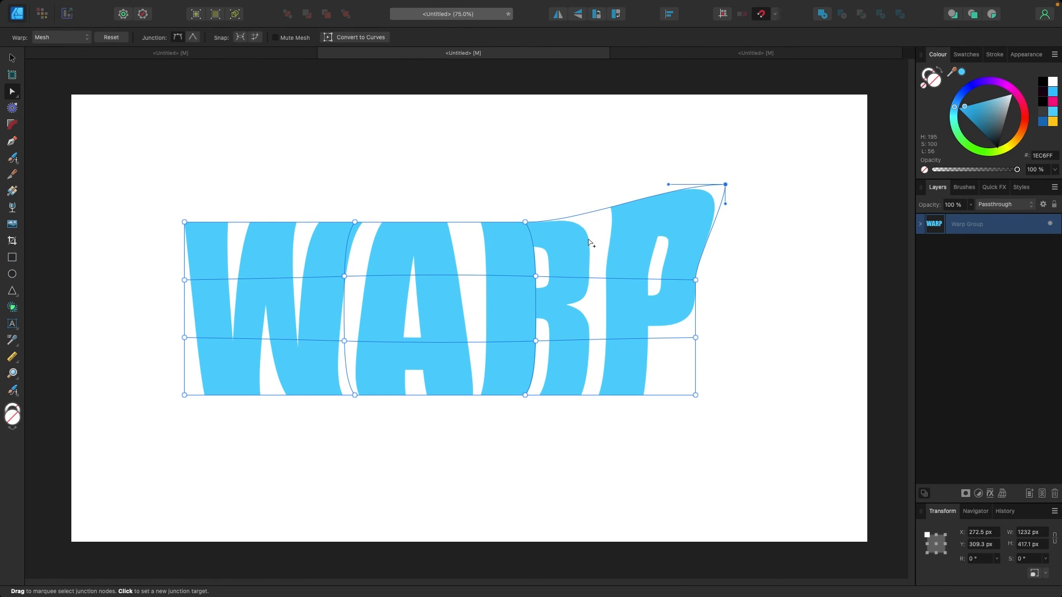
drag(535, 276, 545, 291)
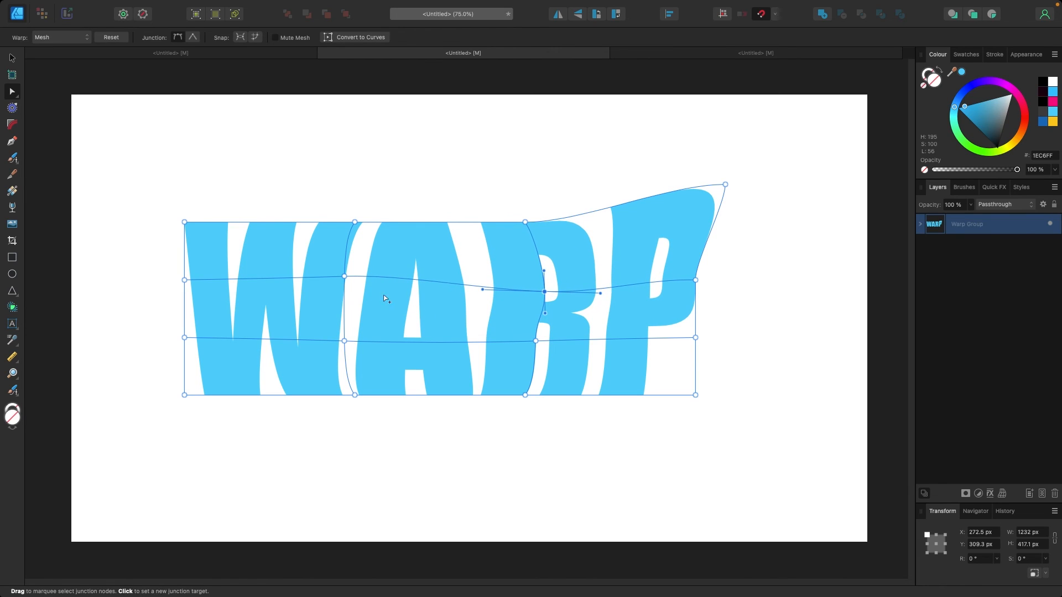
drag(344, 277, 325, 282)
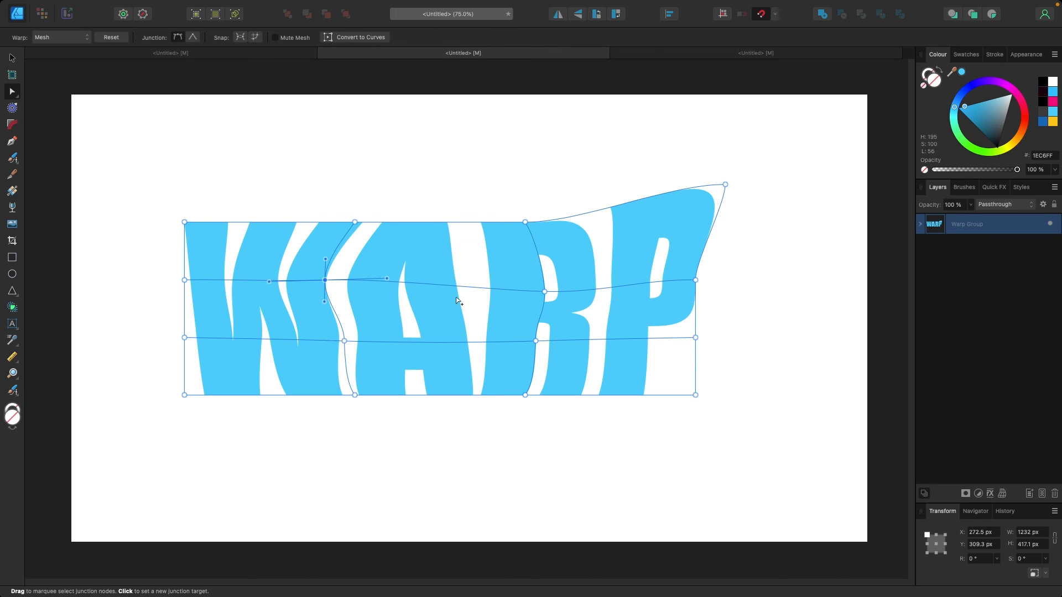
click(125, 37)
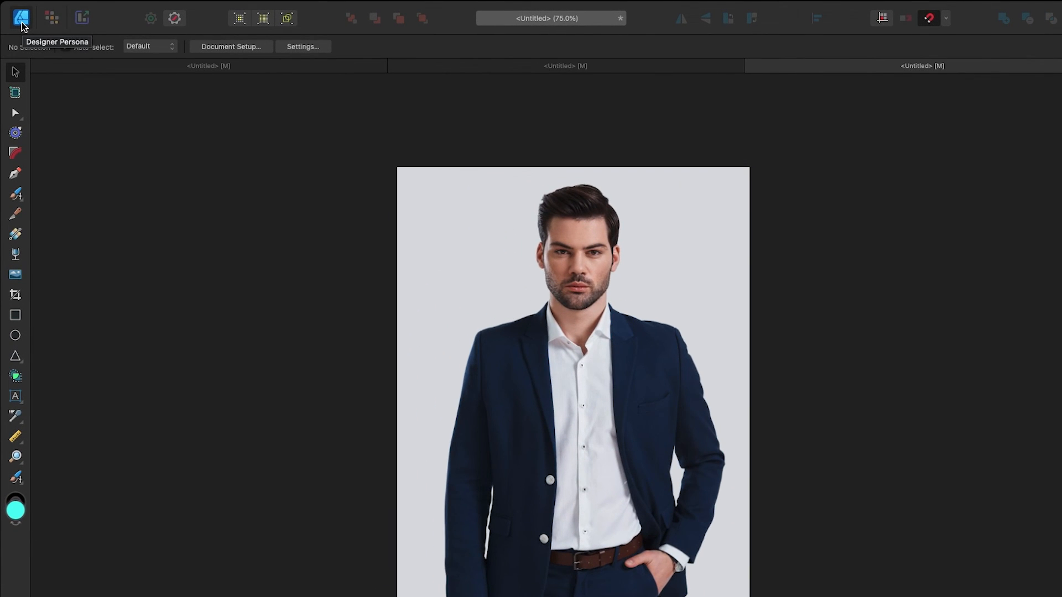
In the Pixel Persona, select the man in the portrait photo with the Selection Brush
click(51, 19)
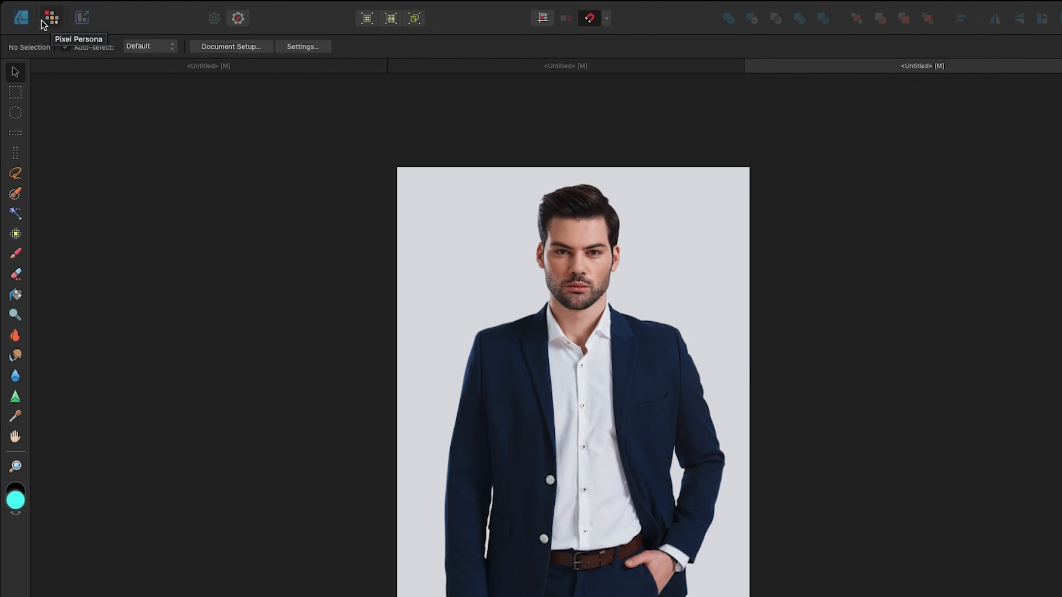
click(22, 18)
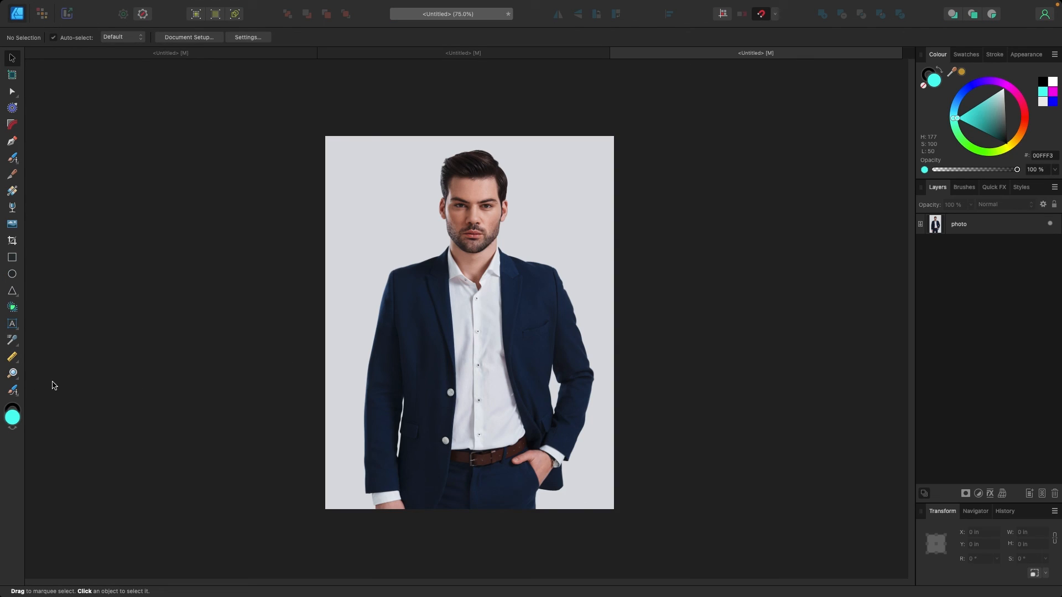
click(40, 19)
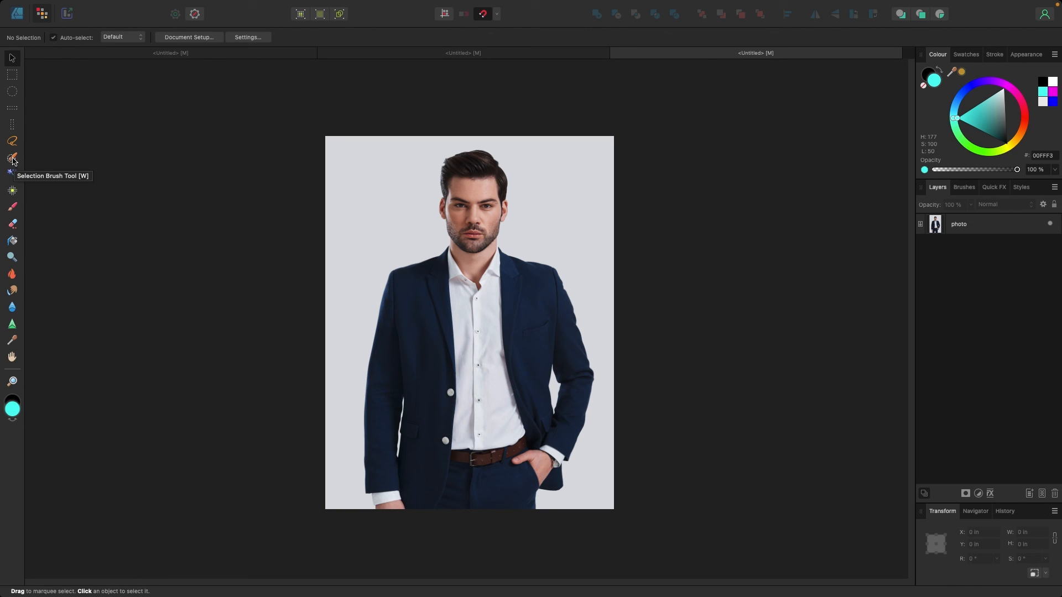
click(14, 160)
mouse_move(422, 347)
mouse_down()
mouse_move(439, 426)
mouse_move(476, 378)
mouse_move(475, 194)
mouse_move(512, 305)
mouse_move(526, 295)
mouse_move(526, 360)
mouse_move(476, 368)
mouse_move(525, 465)
mouse_move(543, 459)
mouse_move(441, 436)
mouse_move(461, 390)
mouse_up()
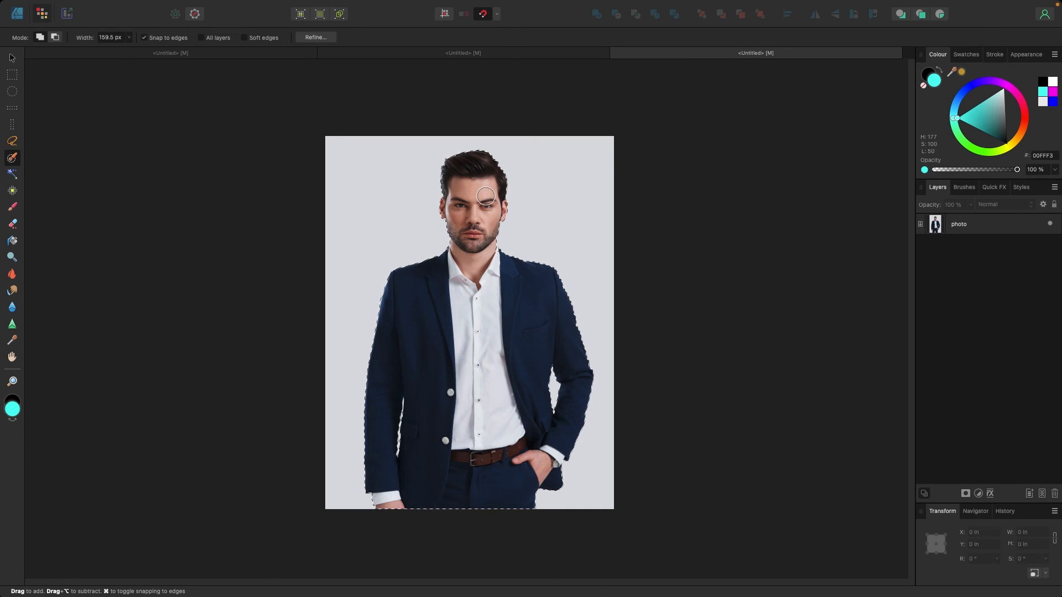
Refine the selection of the man with matte edges and output it to a new layer
click(317, 37)
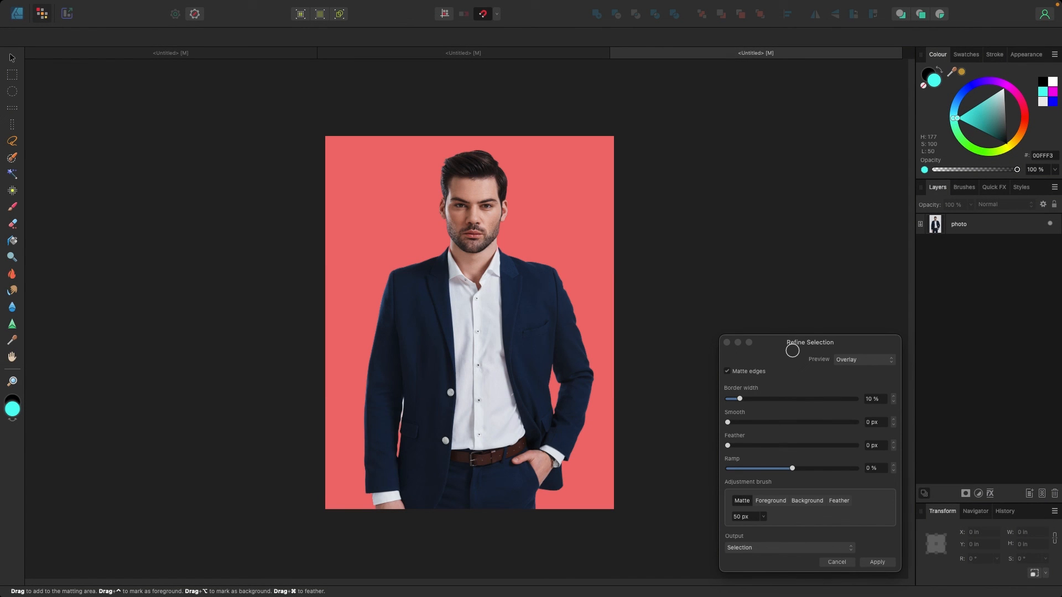
drag(814, 345, 748, 205)
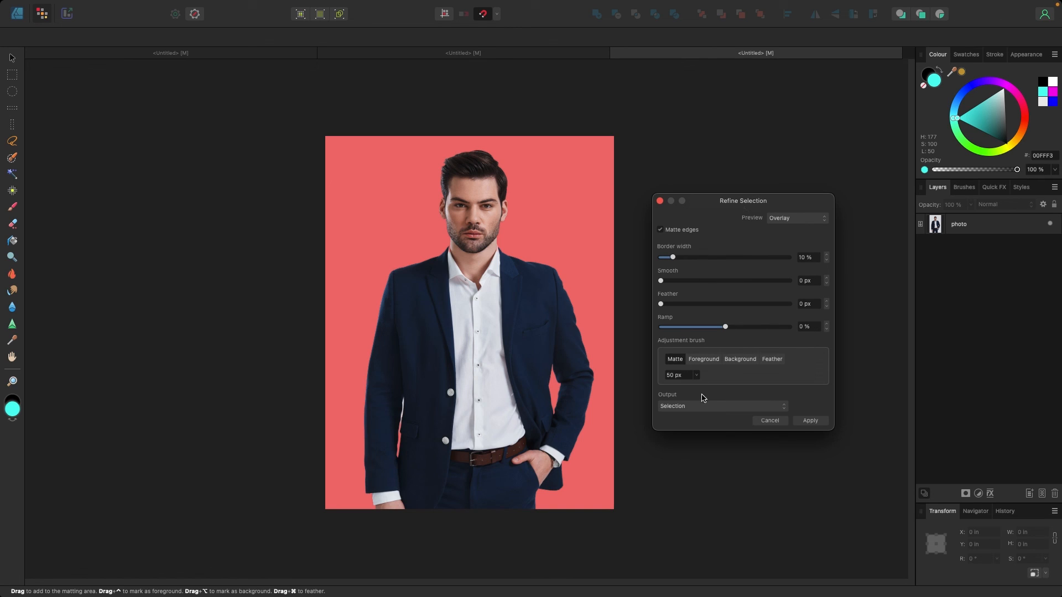
click(686, 409)
click(684, 429)
key(Return)
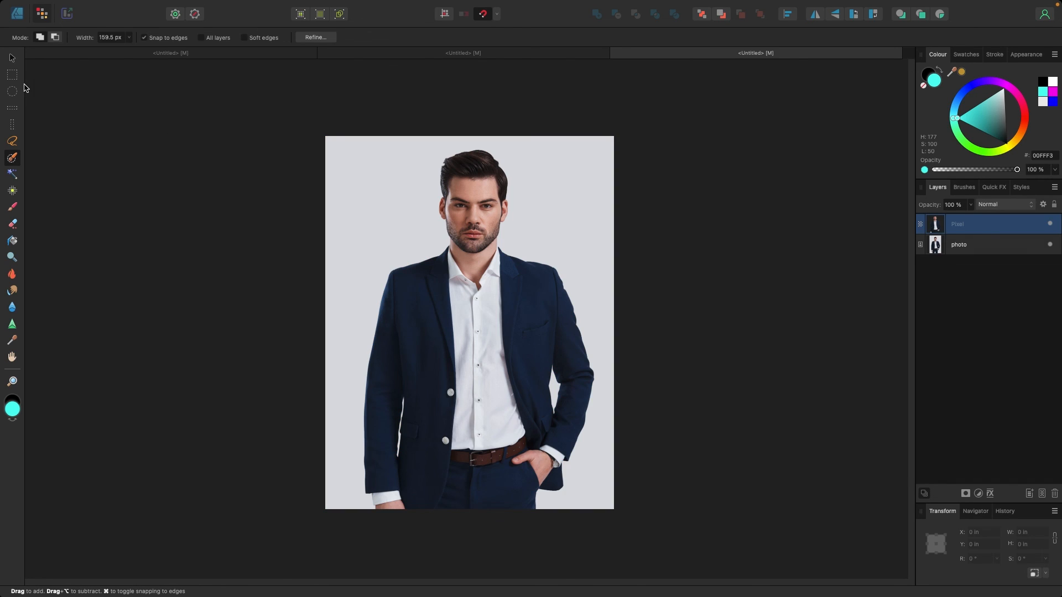
Hide the photo layer, move the man's cutout down to about X 0.855 in, Y 1.131 in, and return to the Designer Persona
click(12, 58)
click(1049, 245)
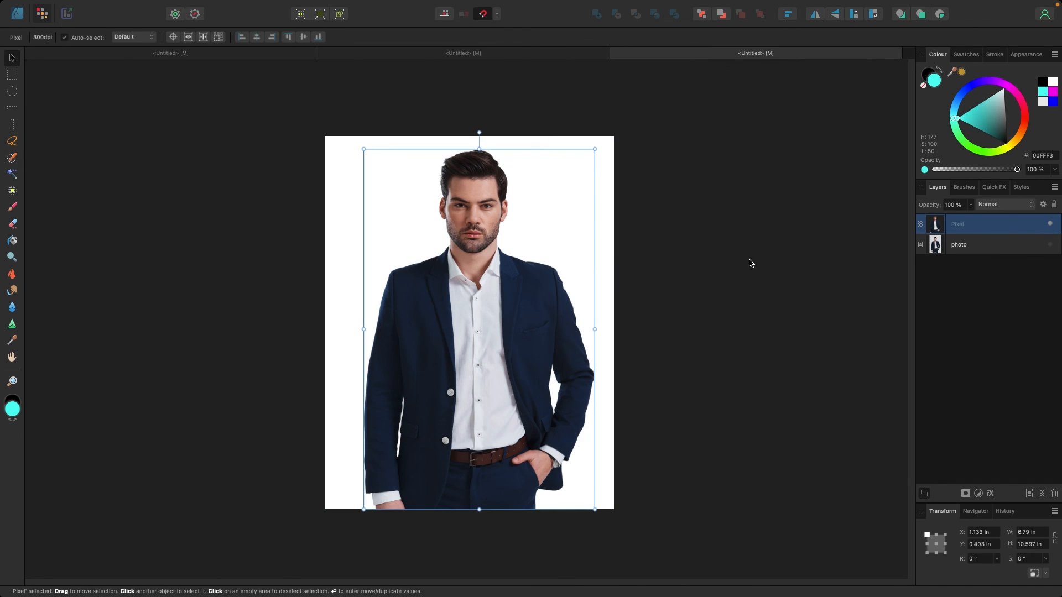
mouse_move(459, 287)
mouse_down()
mouse_move(449, 297)
mouse_move(450, 277)
mouse_move(459, 308)
mouse_up()
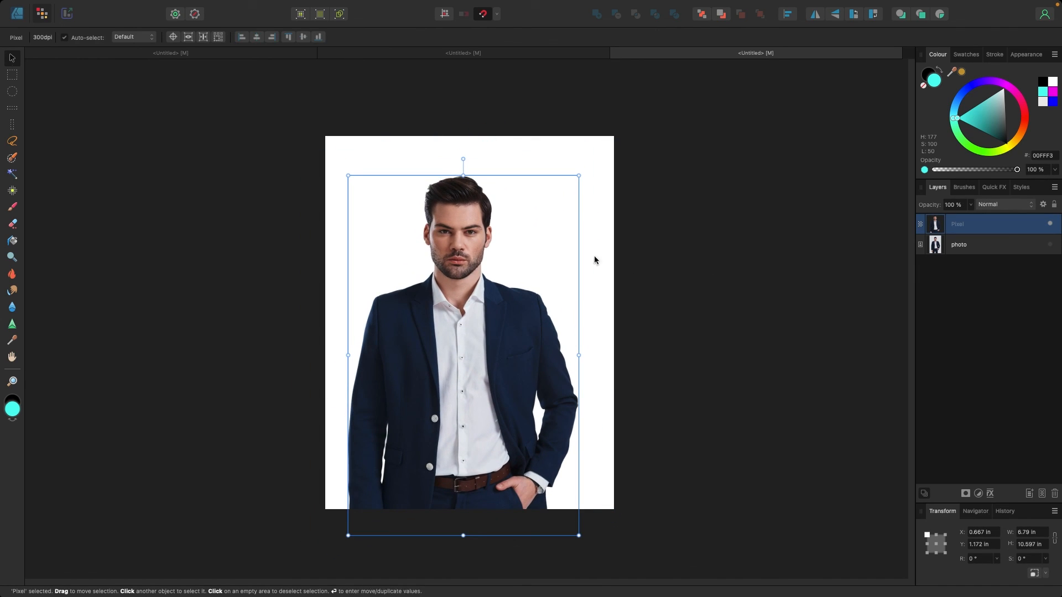
click(17, 17)
drag(474, 320, 481, 318)
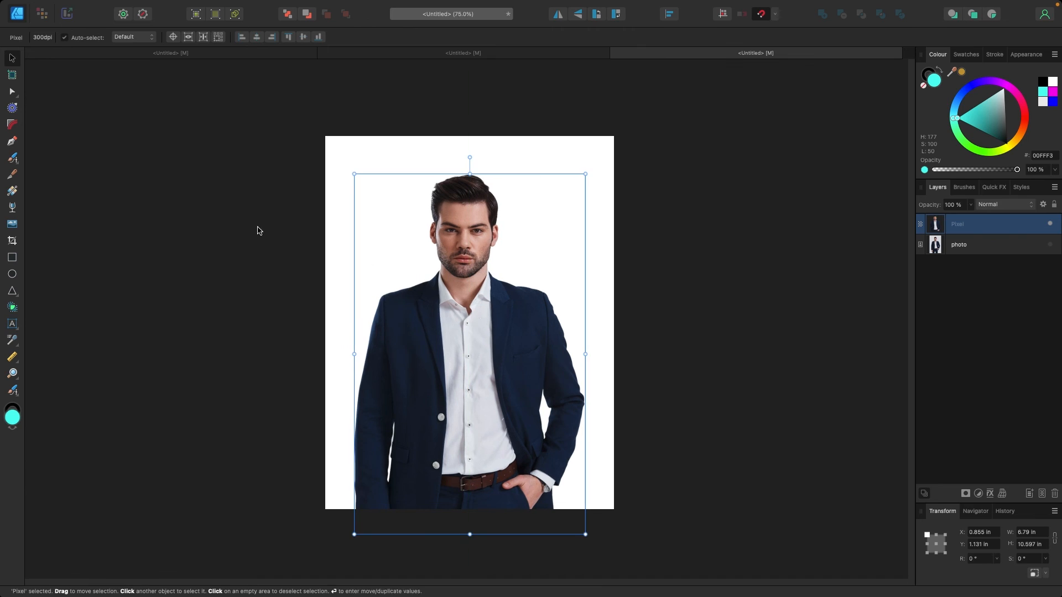
Draw a cyan rectangle about 8.84 by 4.52 in across the page's upper part and place its layer below the man's cutout
click(257, 231)
click(12, 257)
drag(322, 122, 625, 274)
drag(956, 244, 958, 252)
click(12, 58)
Duplicate the cyan rectangle downward twice, filling the middle copy red (FF1E00) and the lower copy purple (6C44FF)
drag(531, 202, 524, 339)
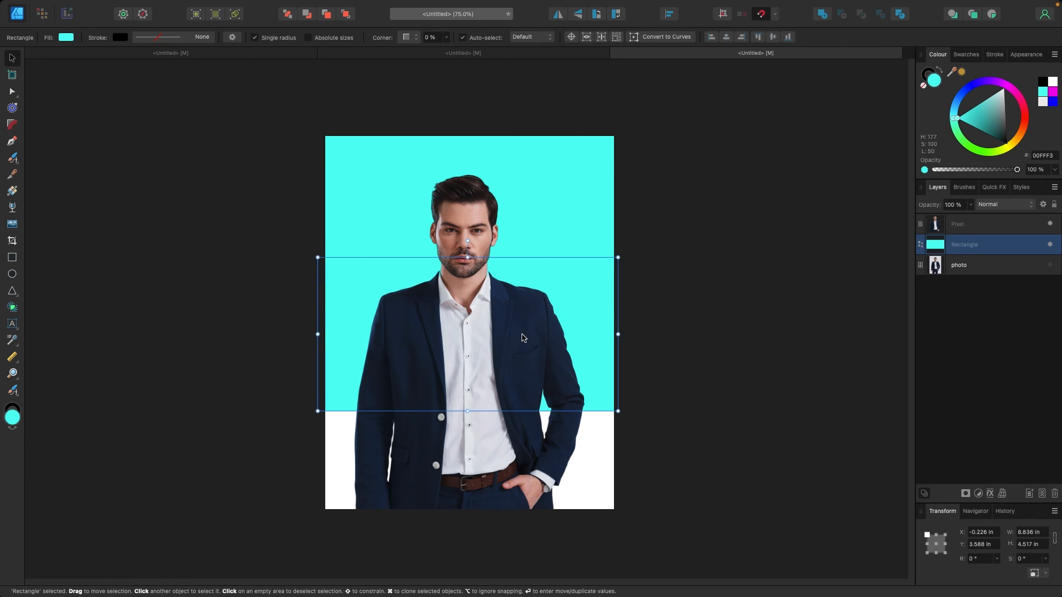
drag(1018, 136, 1025, 121)
drag(561, 295, 573, 412)
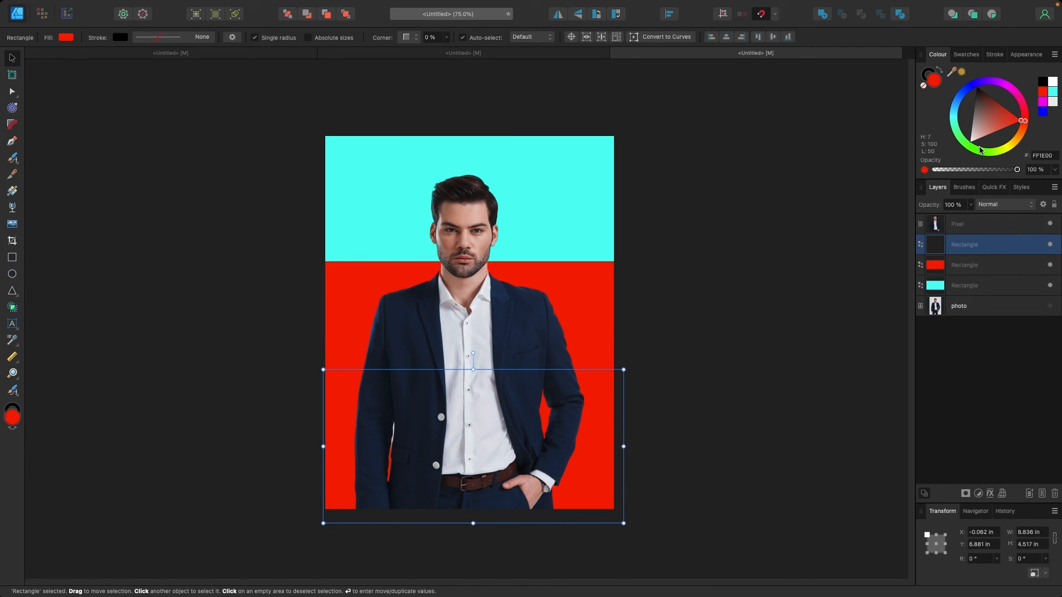
click(956, 101)
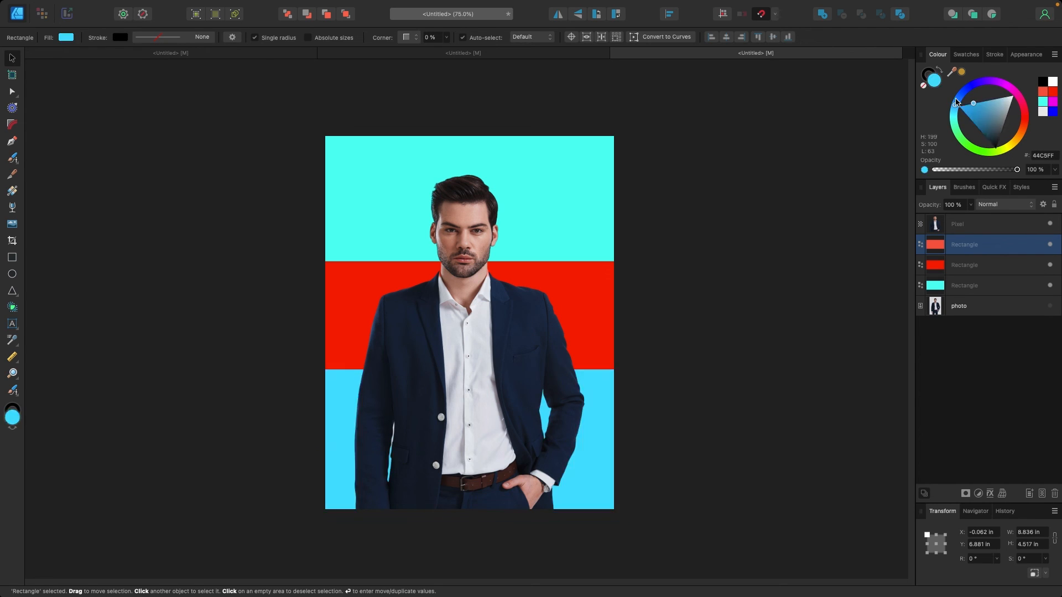
drag(957, 102, 978, 82)
click(753, 166)
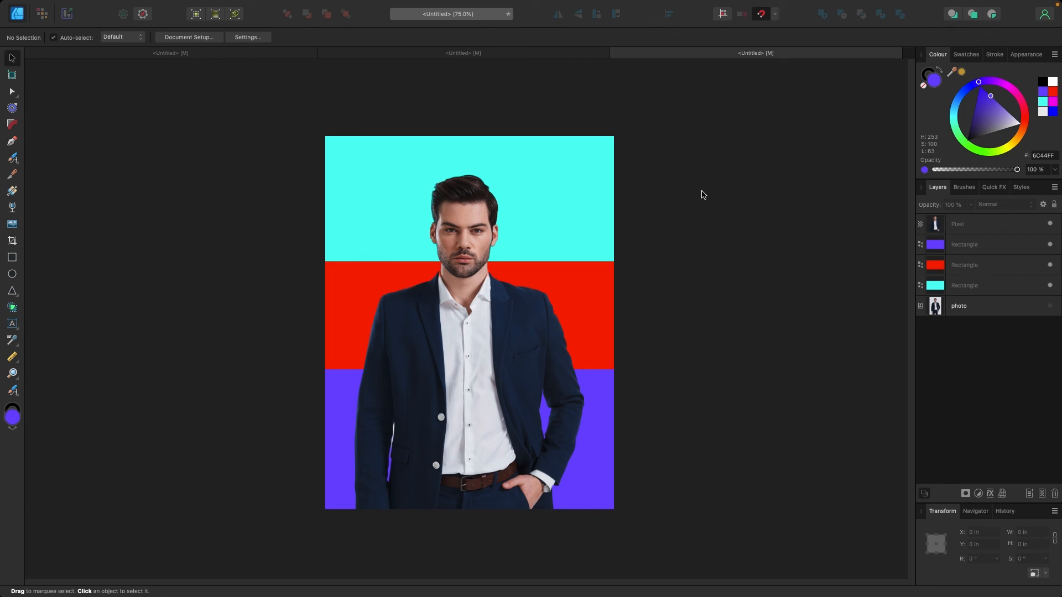
click(41, 15)
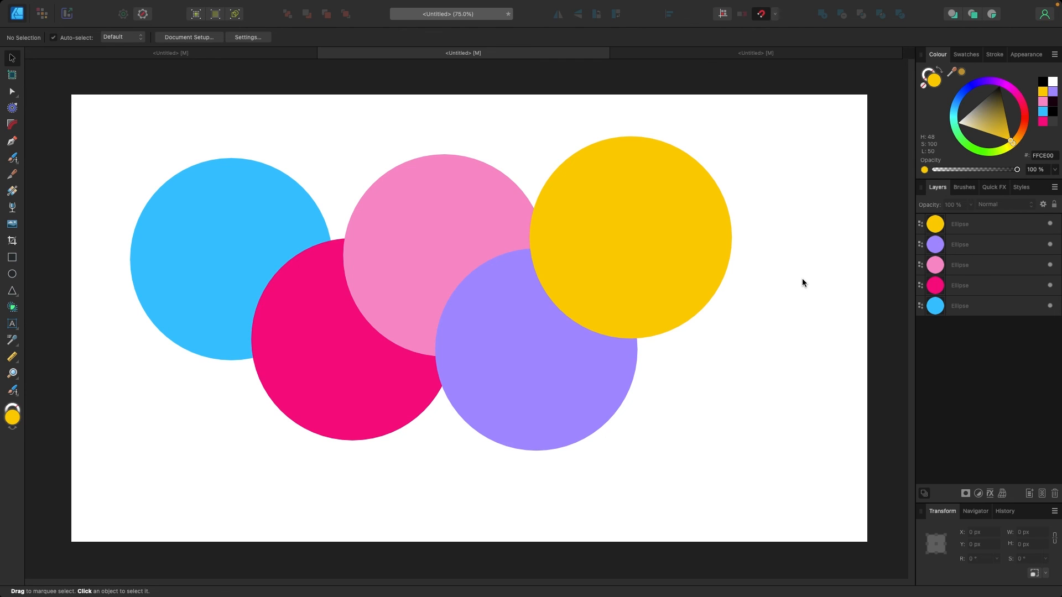
Open the export settings for the circles document and review the available file formats, keeping PNG
click(114, 7)
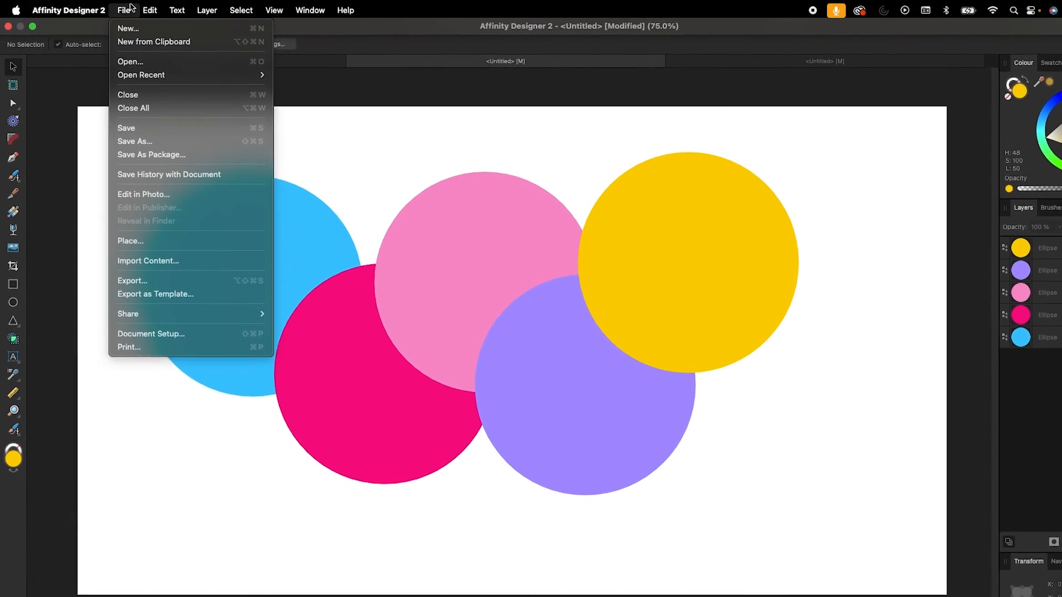
click(137, 293)
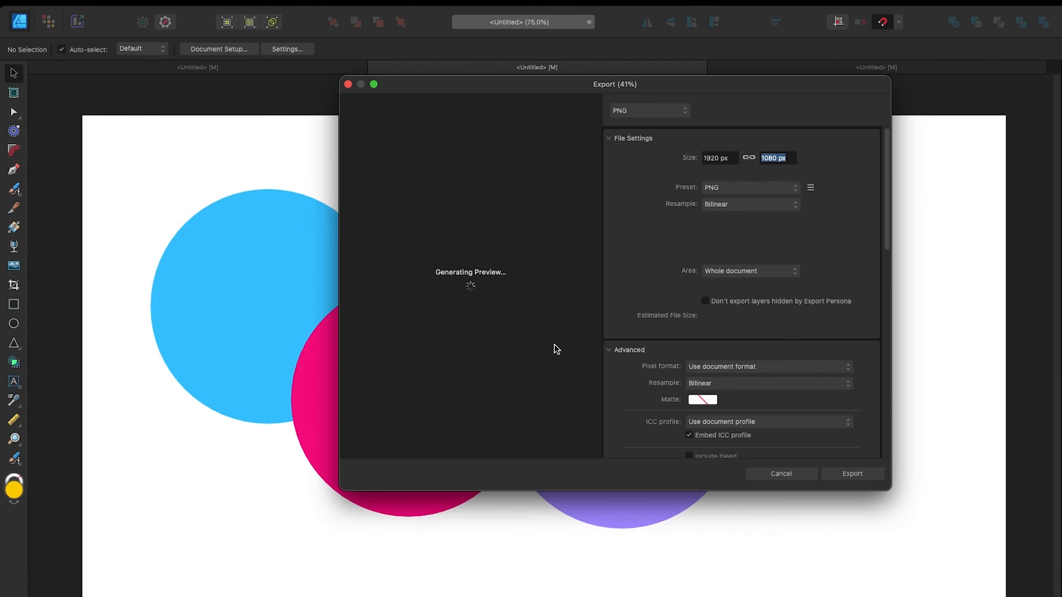
click(677, 131)
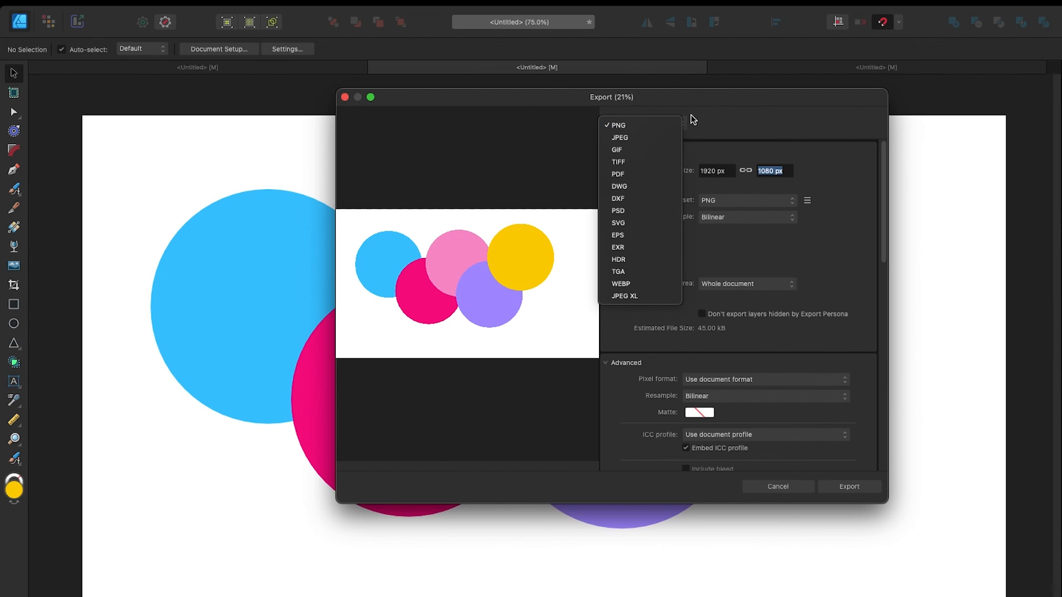
click(692, 115)
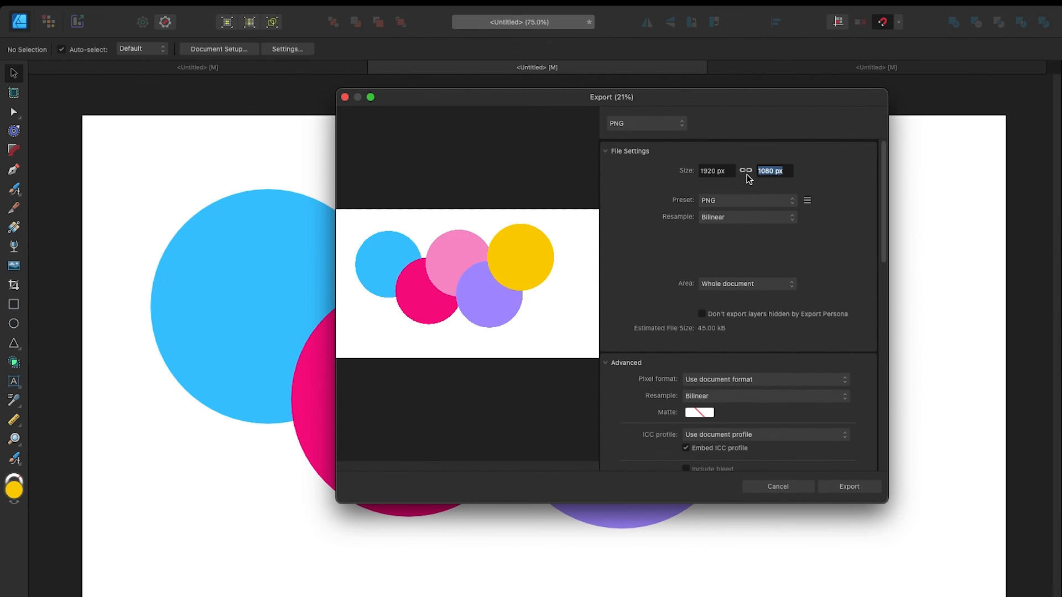
Try a PNG export width of 3000 px, unlink width from height, and cancel the export
key(shift+Tab)
text(3000)
key(Tab)
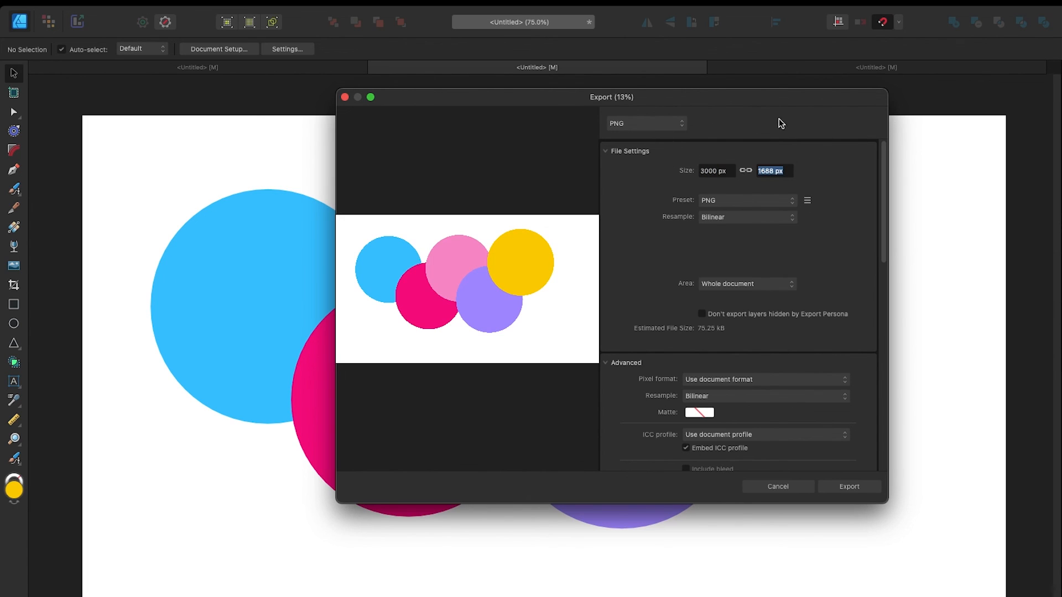
click(746, 170)
click(778, 486)
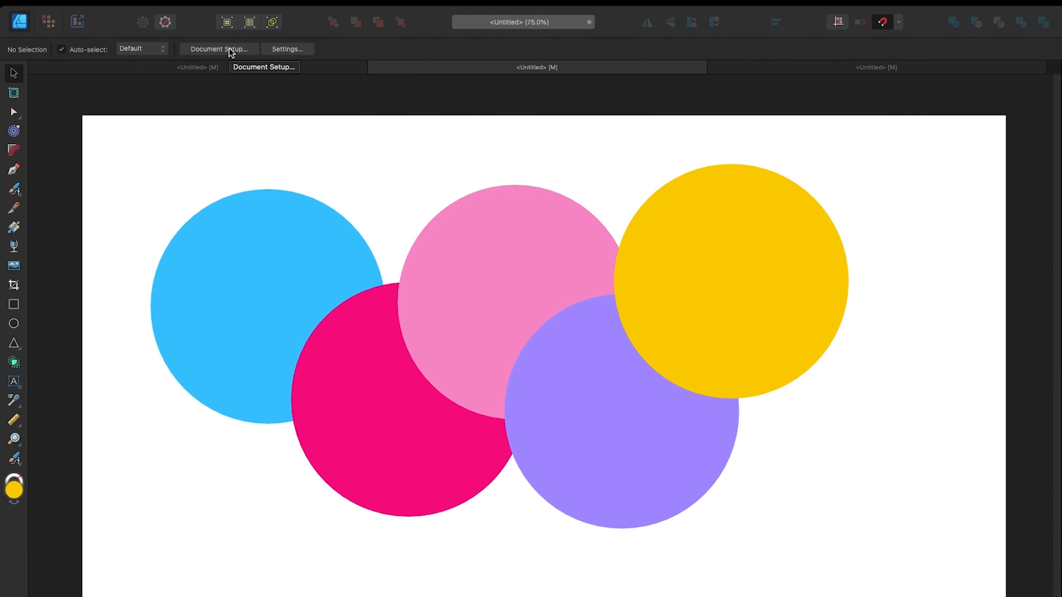
Enable a transparent background for the circles document in its colour setup
click(133, 12)
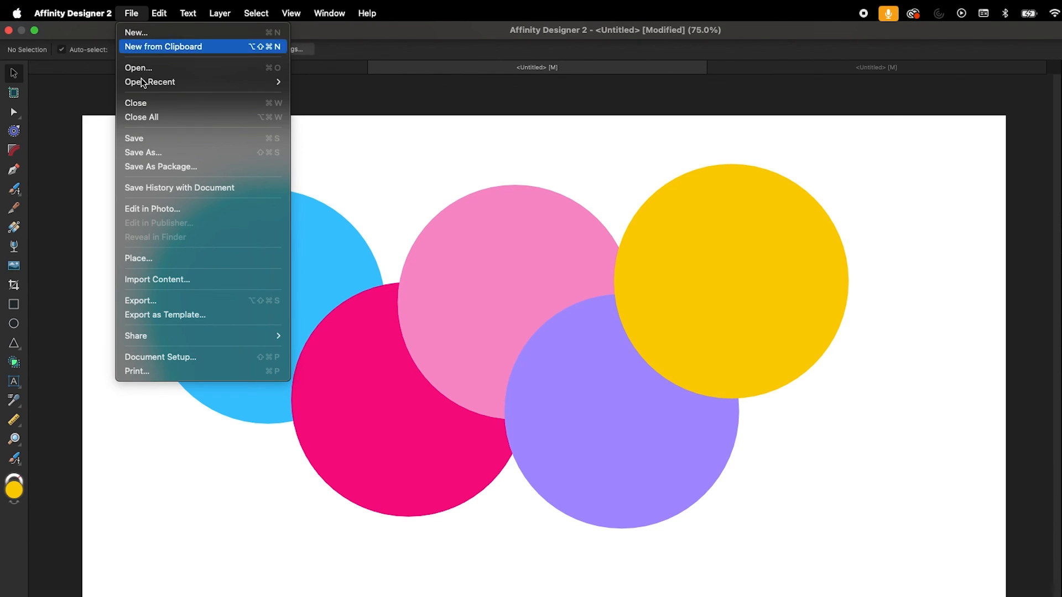
click(161, 357)
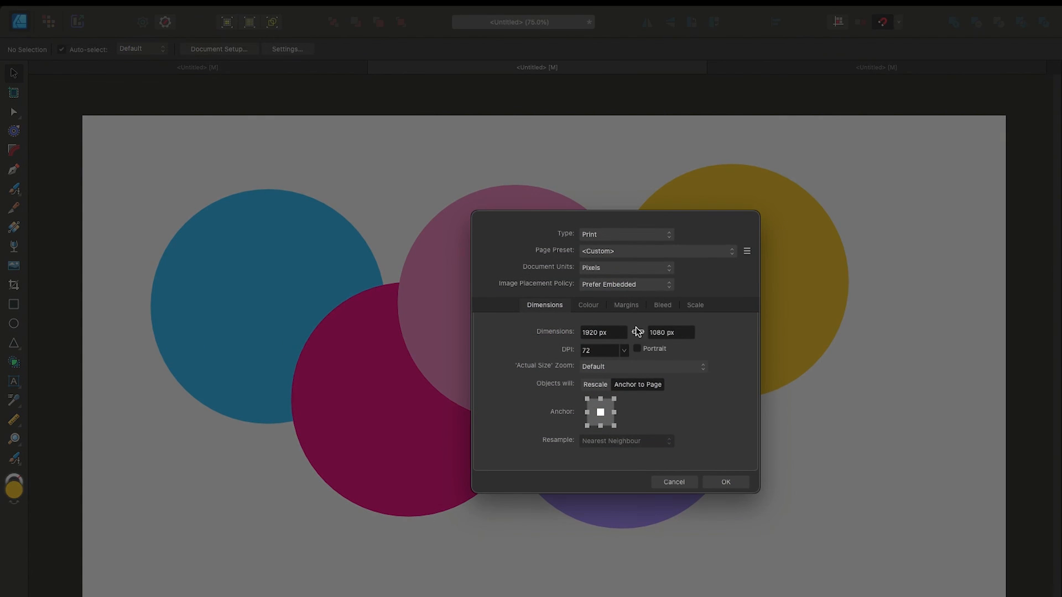
click(589, 307)
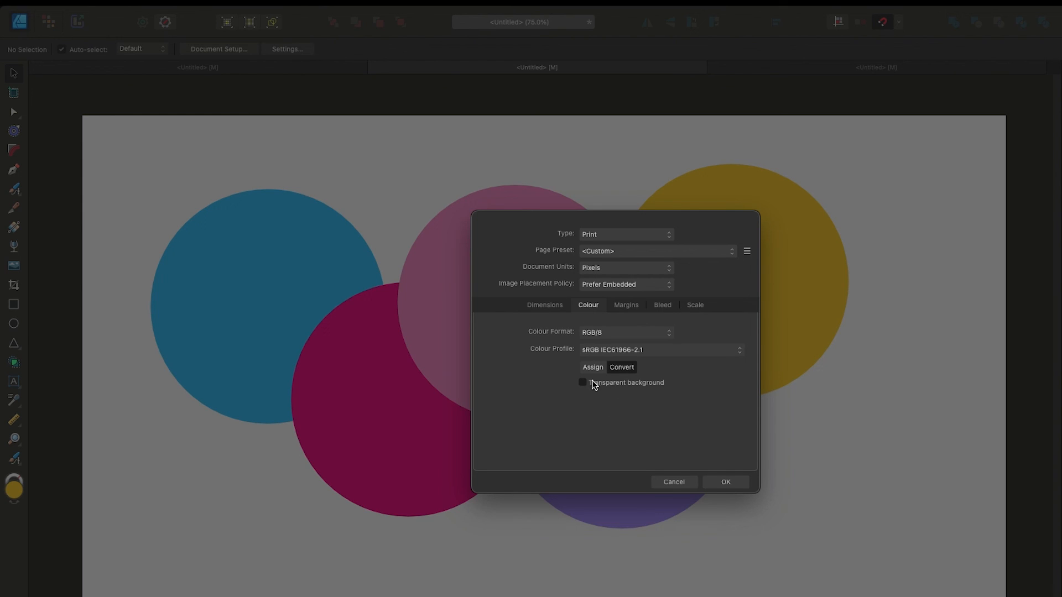
click(724, 484)
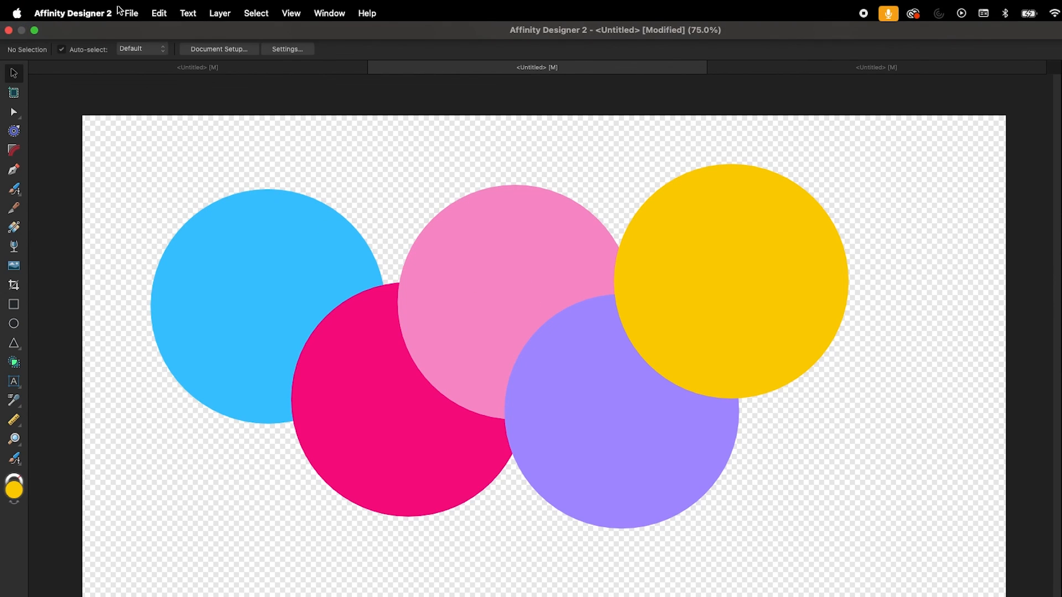
Check the PNG export preview of the circles on the transparent background and close it without exporting
click(131, 13)
click(146, 301)
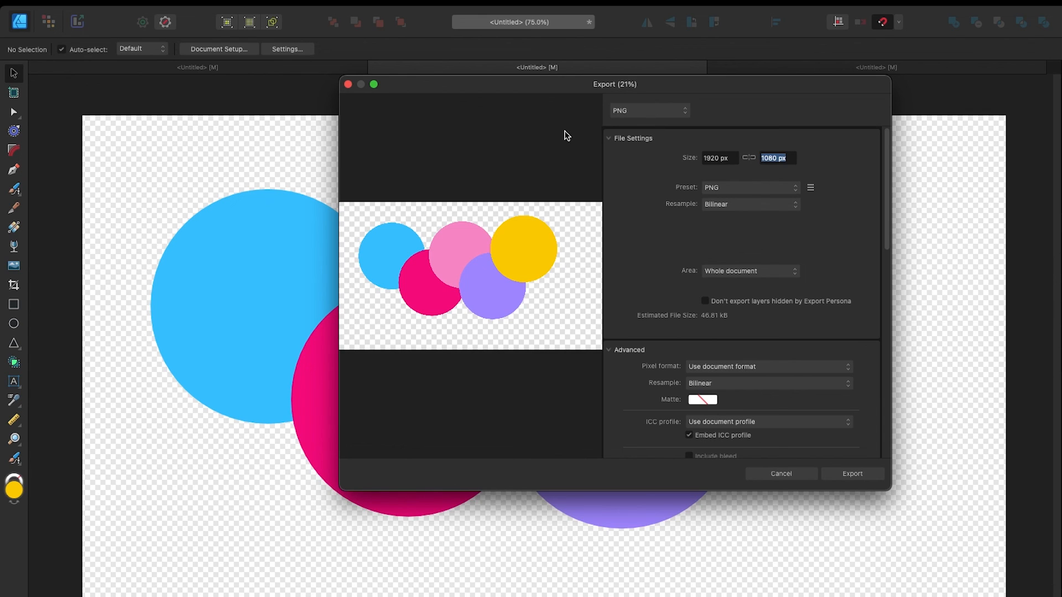
click(780, 476)
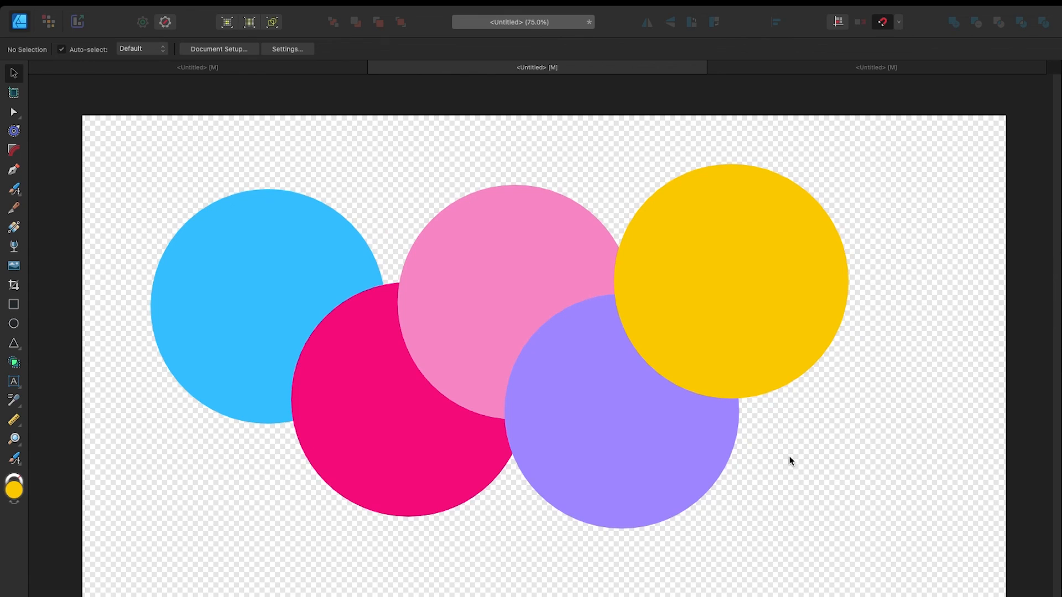